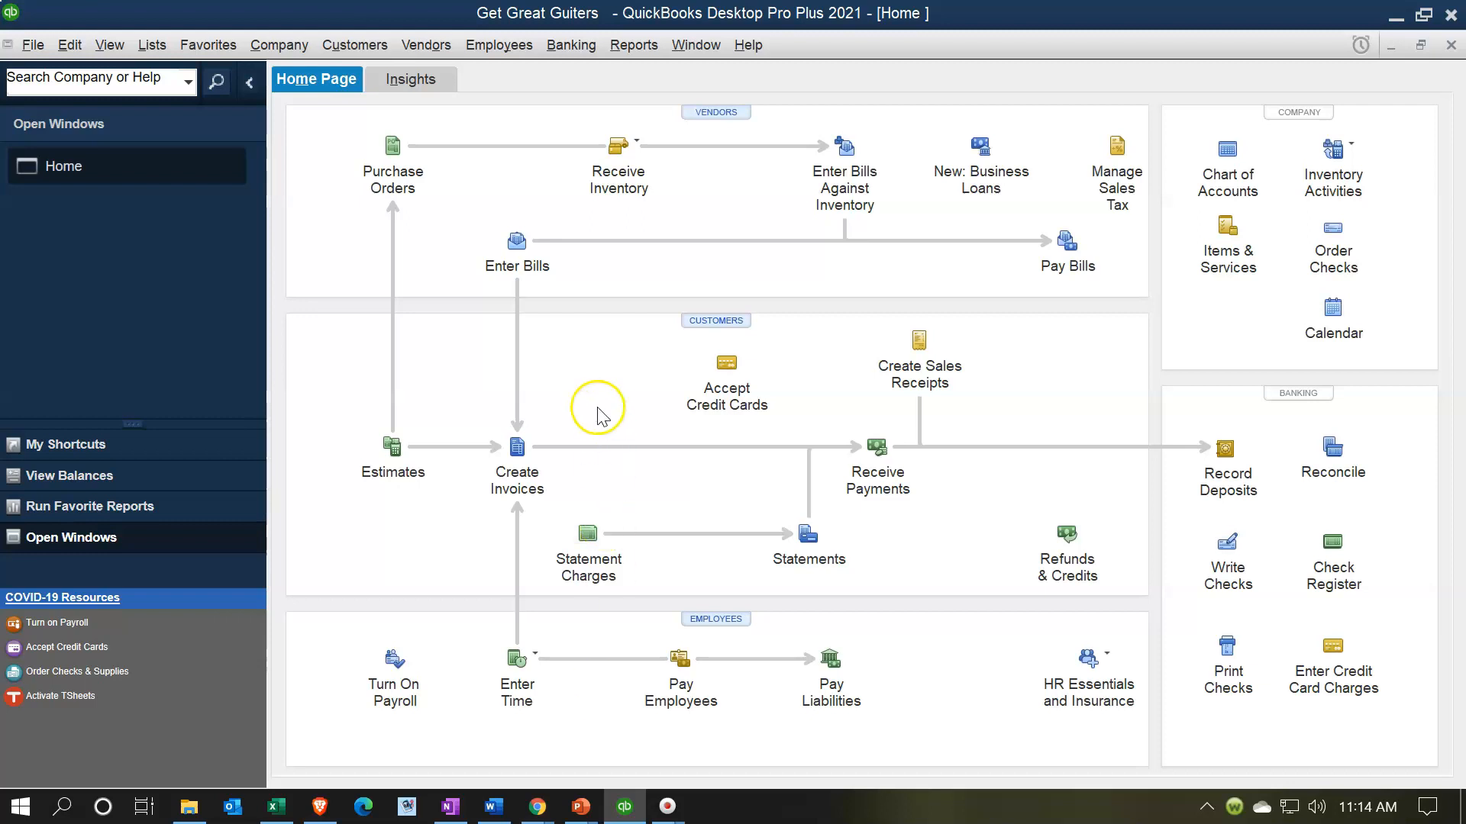
# - Review the company-wide Payroll & Employees preferences without changing anything
pyautogui.click(34, 60)
pyautogui.moveTo(61, 57)
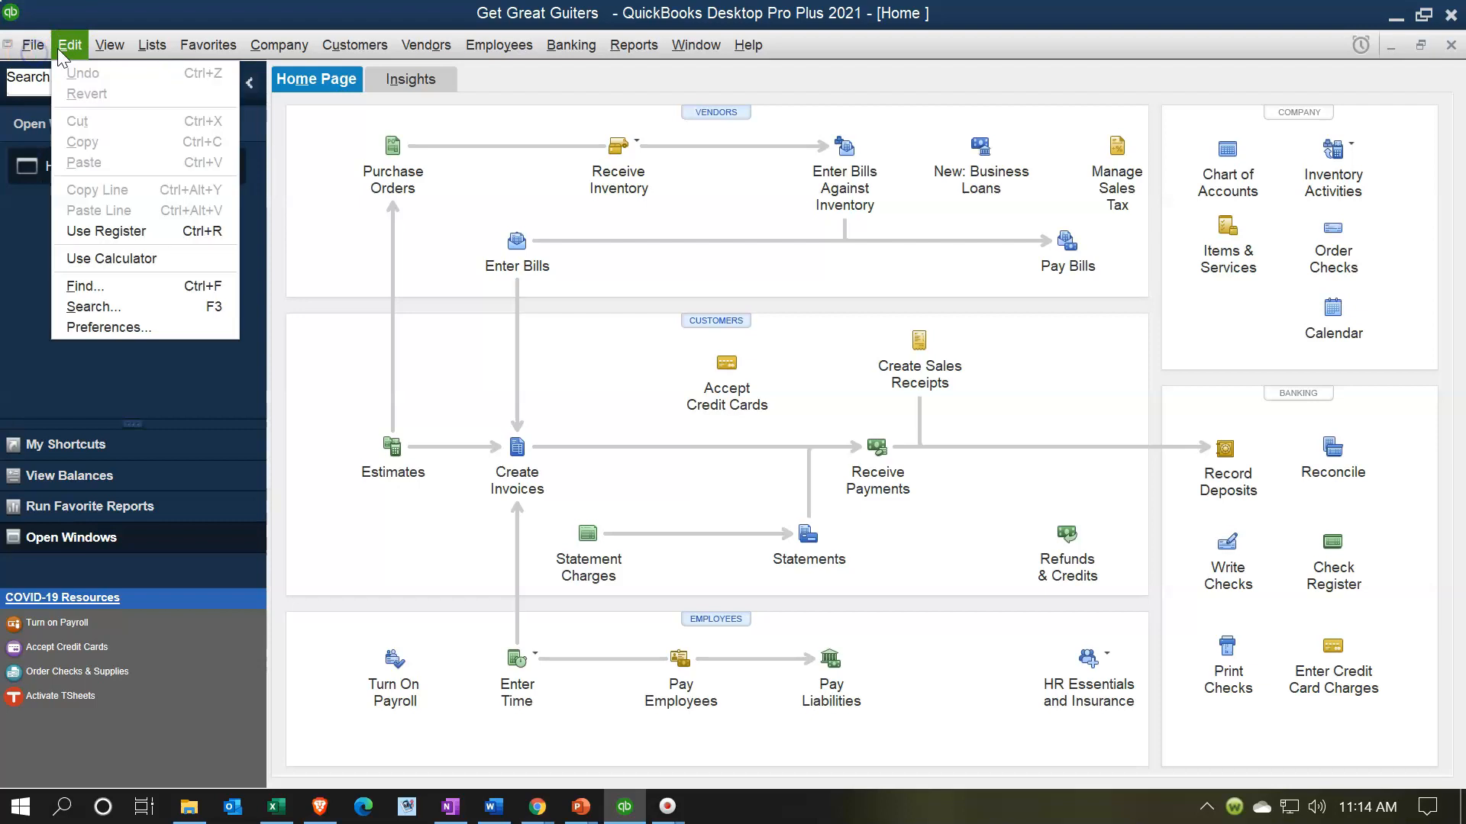
pyautogui.click(148, 327)
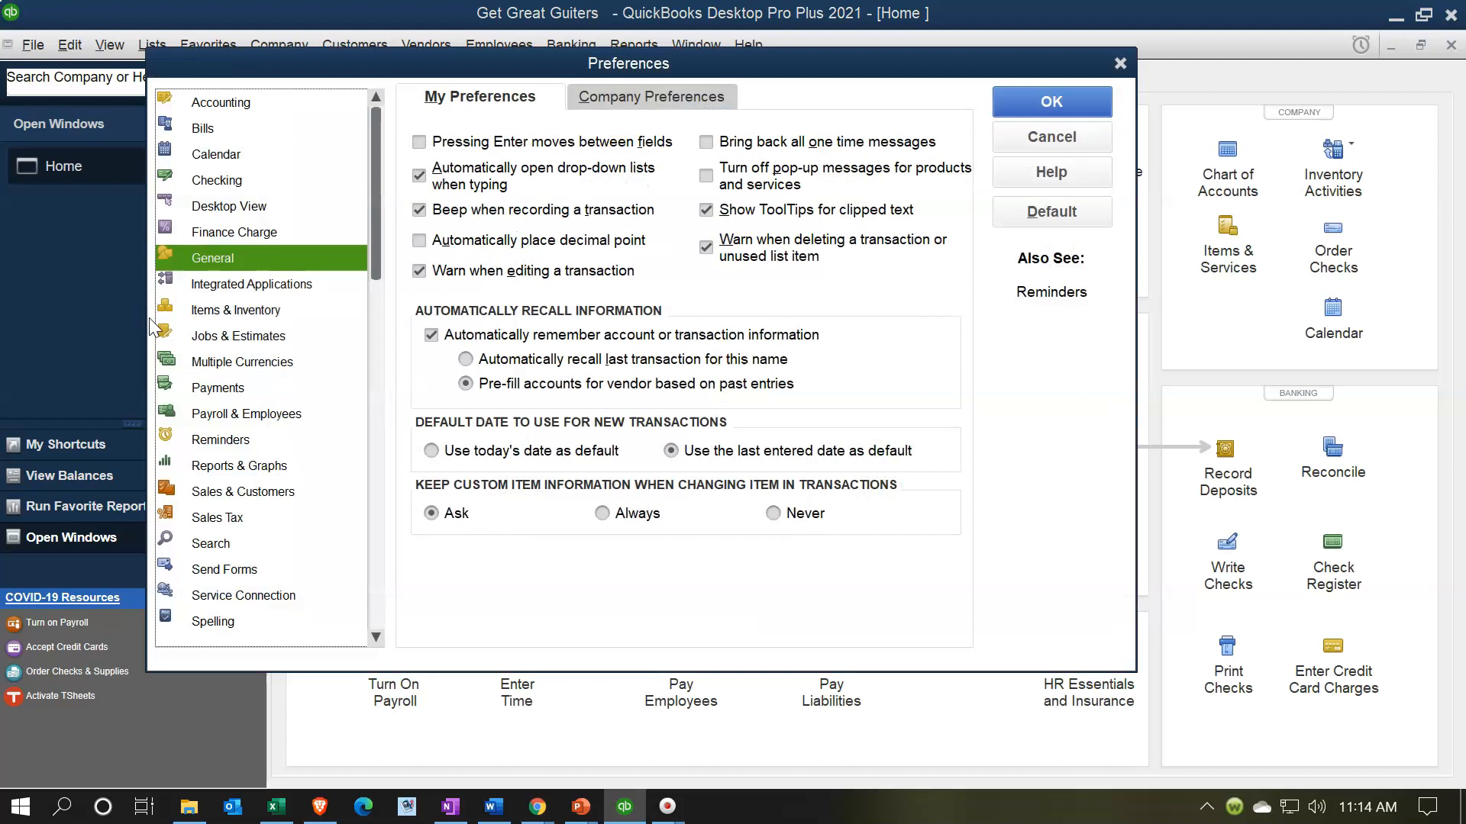
pyautogui.click(237, 420)
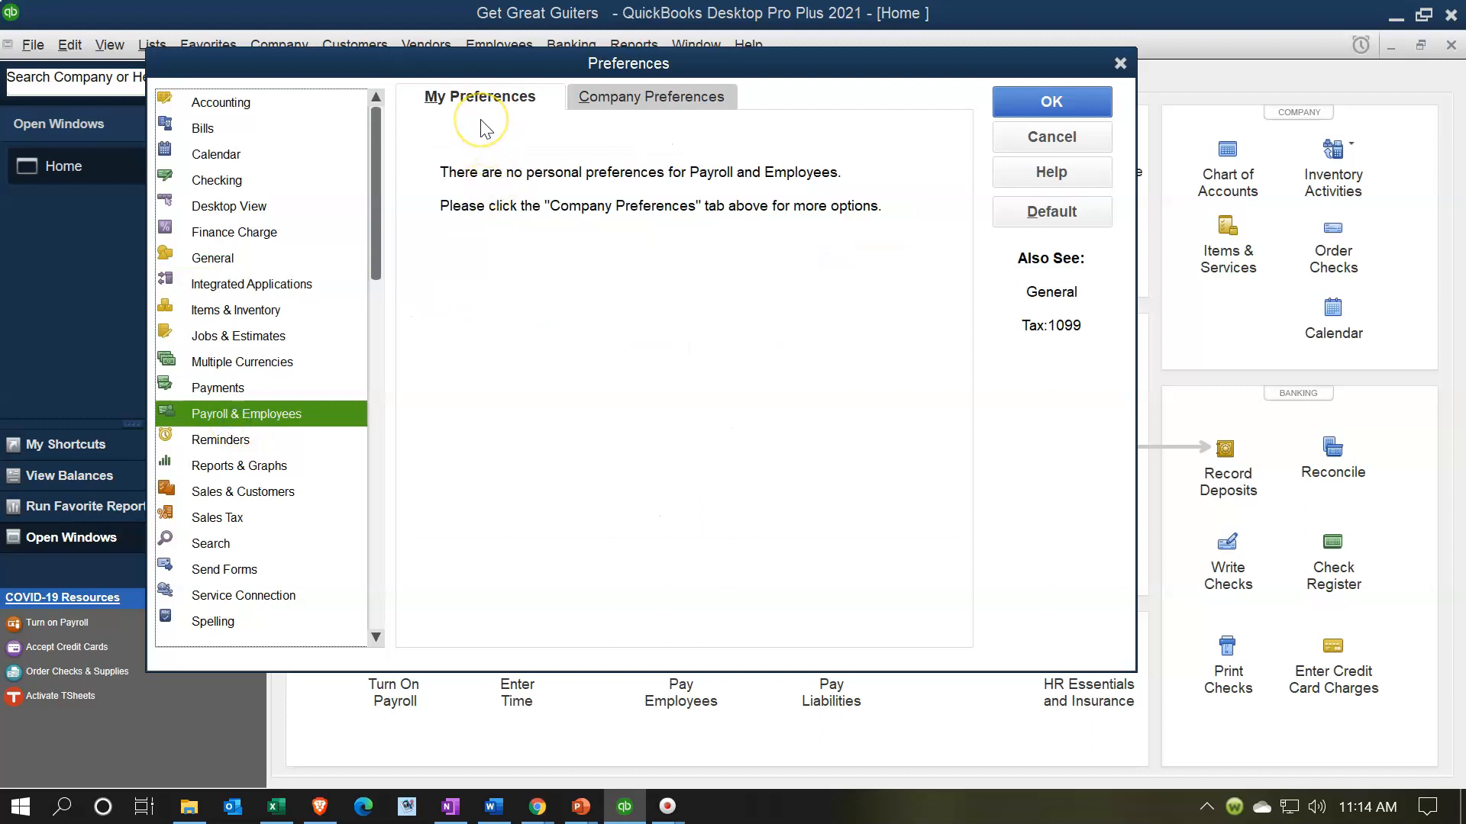
pyautogui.click(661, 105)
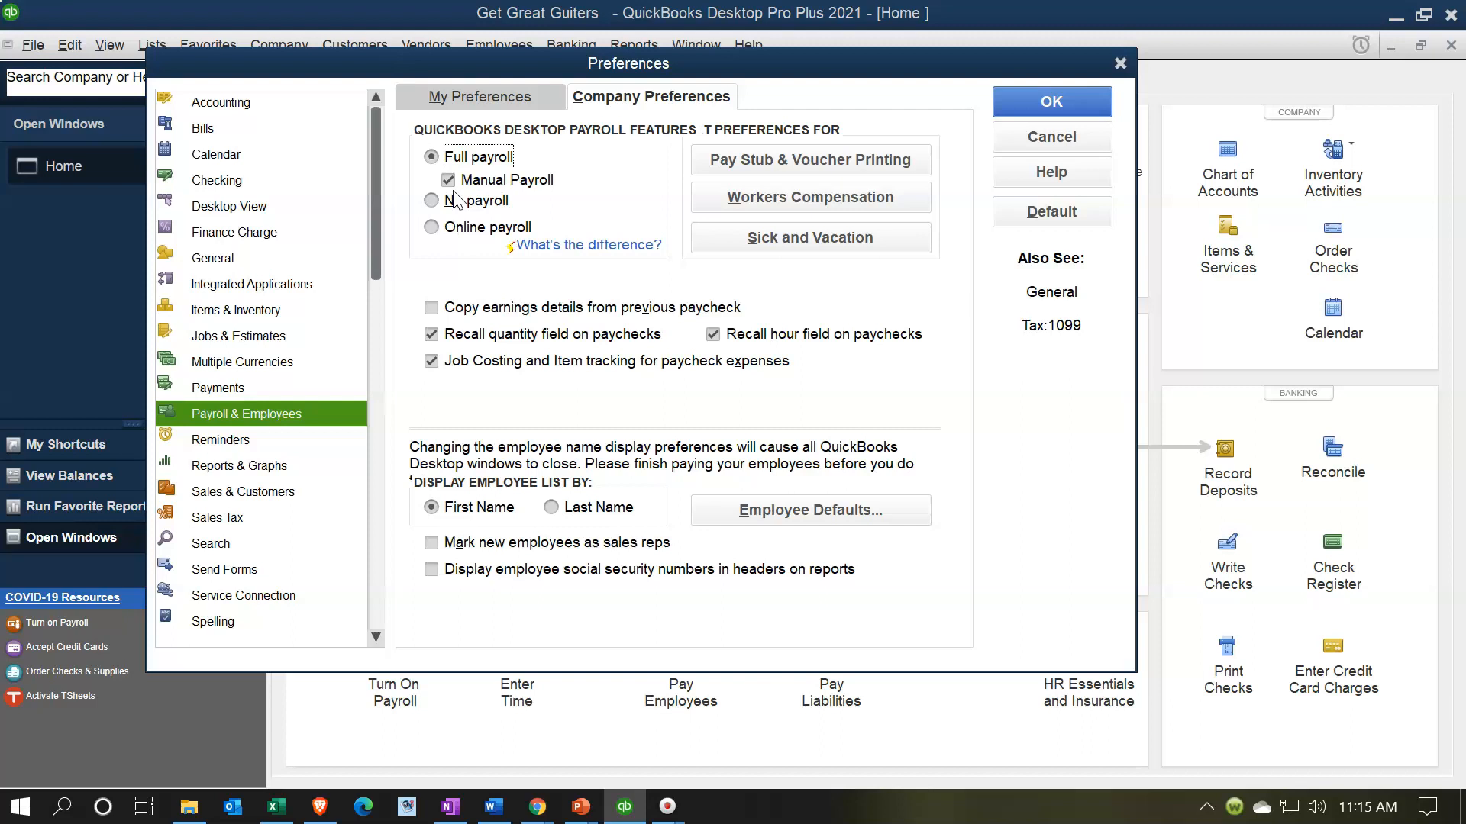
pyautogui.click(1120, 63)
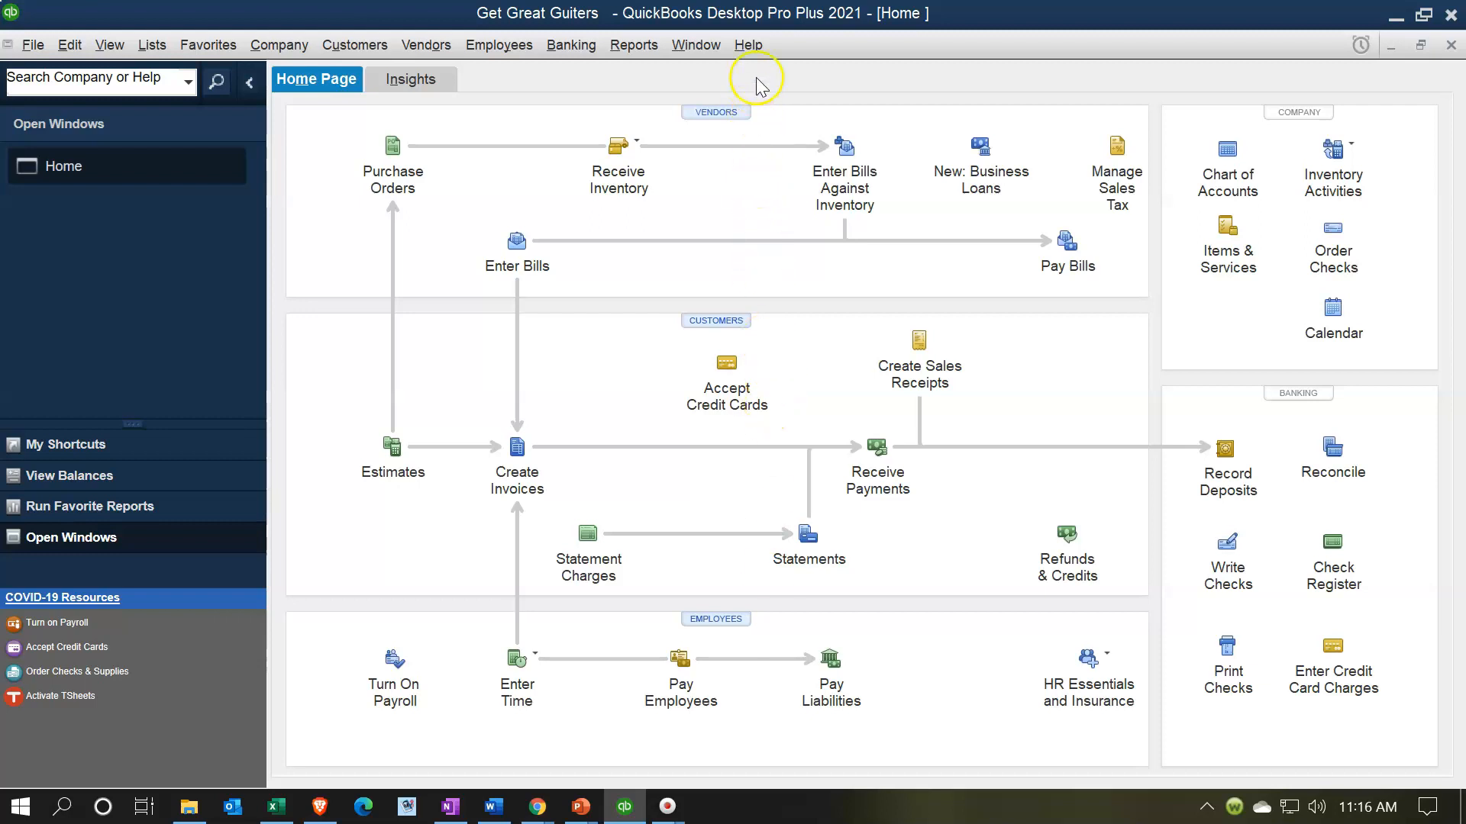
# - Search QuickBooks Desktop help for 'Manual Payroll' and read the matching article
pyautogui.click(748, 47)
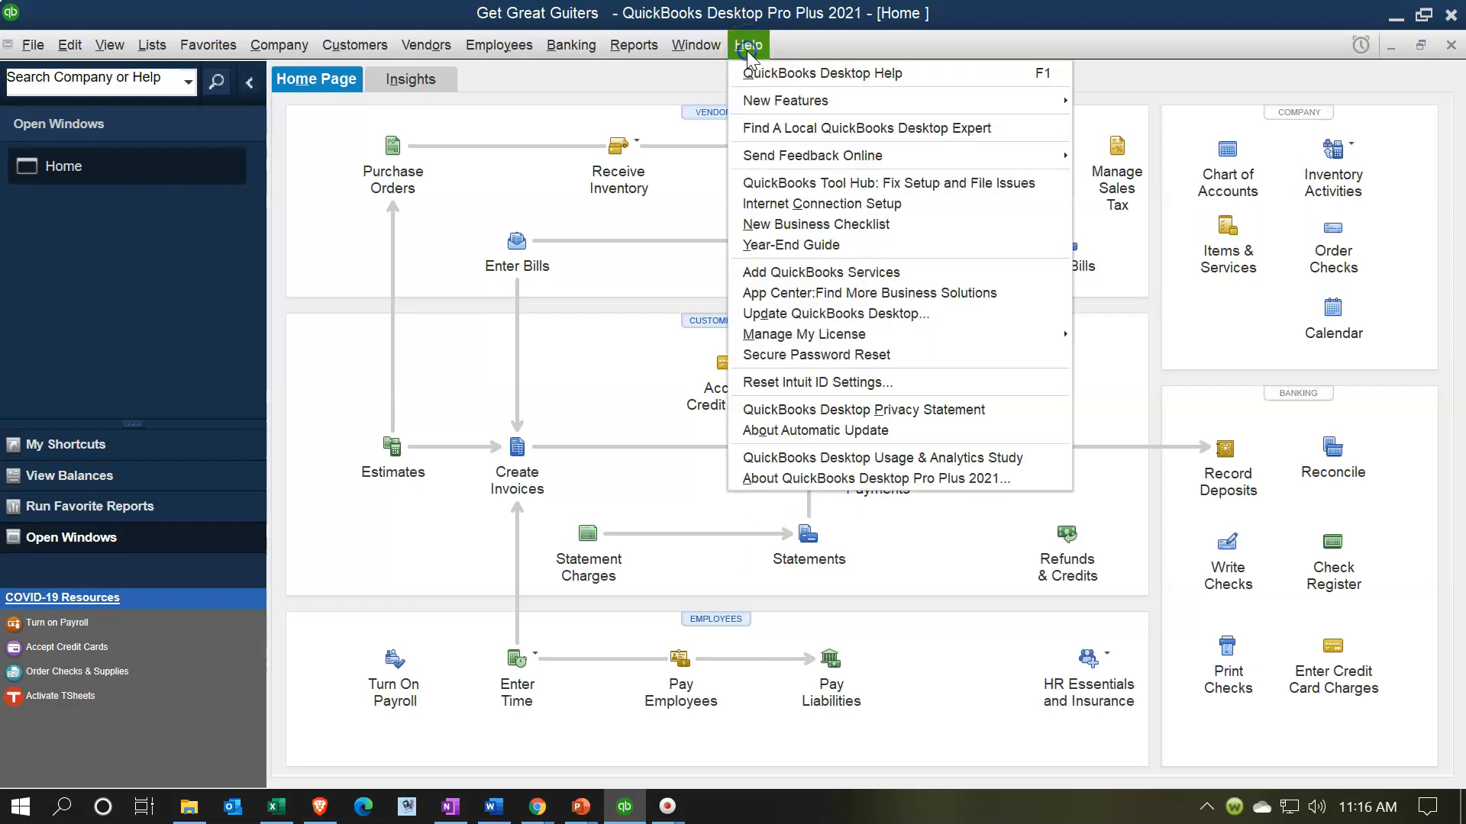
pyautogui.click(754, 73)
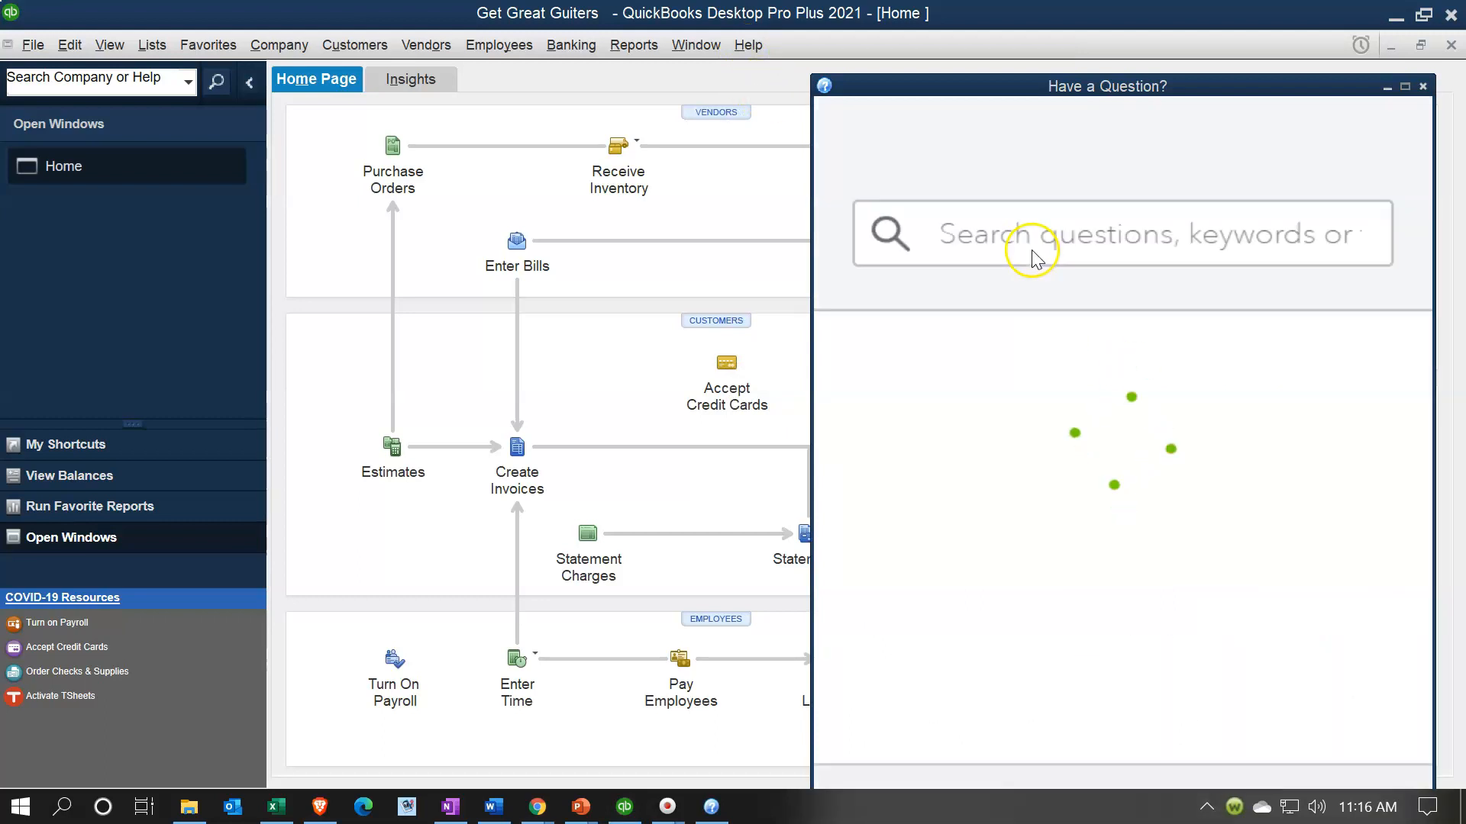
pyautogui.click(1002, 210)
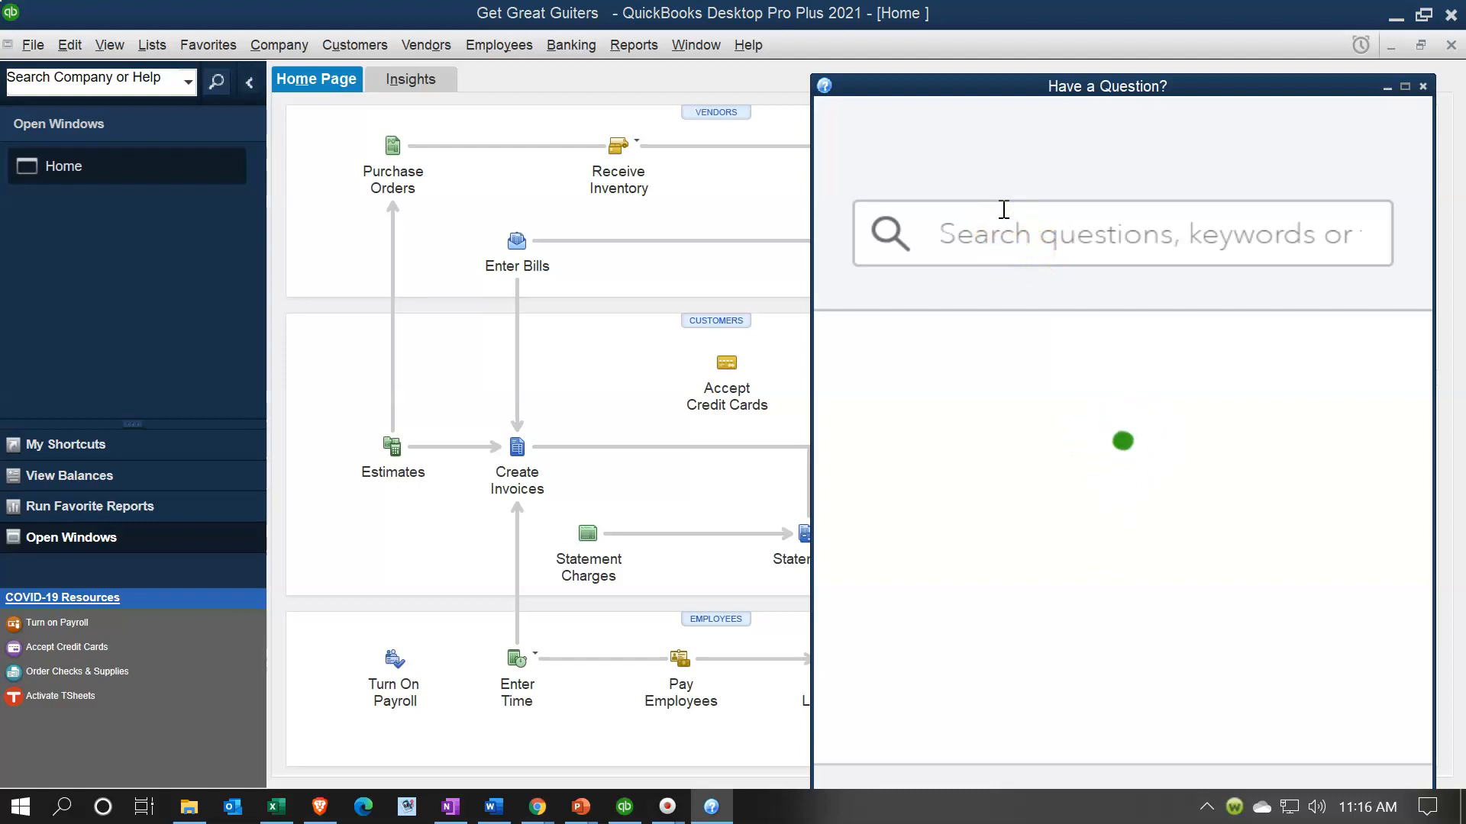
pyautogui.write('M')
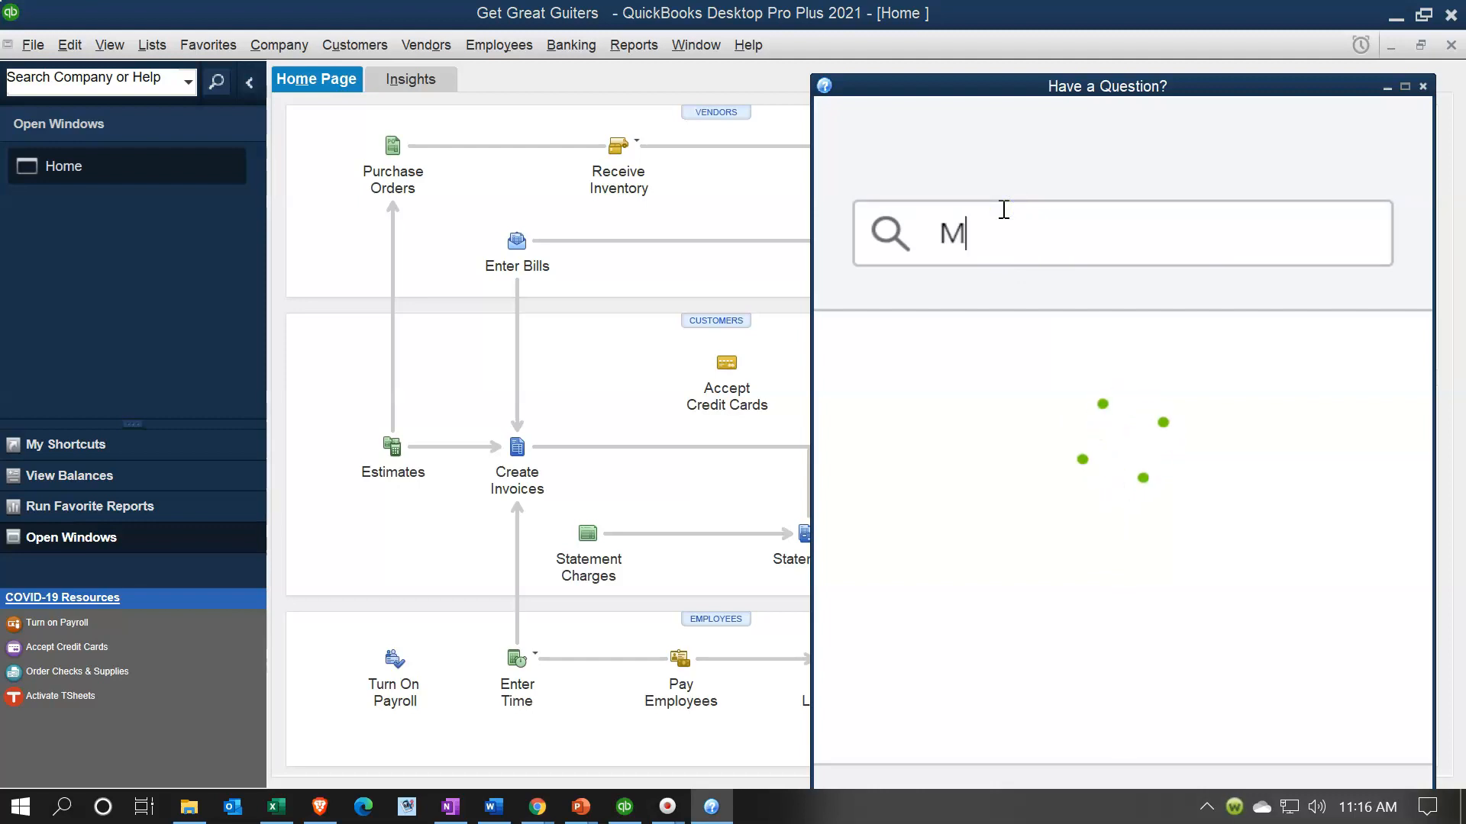
pyautogui.write('anua')
pyautogui.press('BackSpace')
pyautogui.write('ual ')
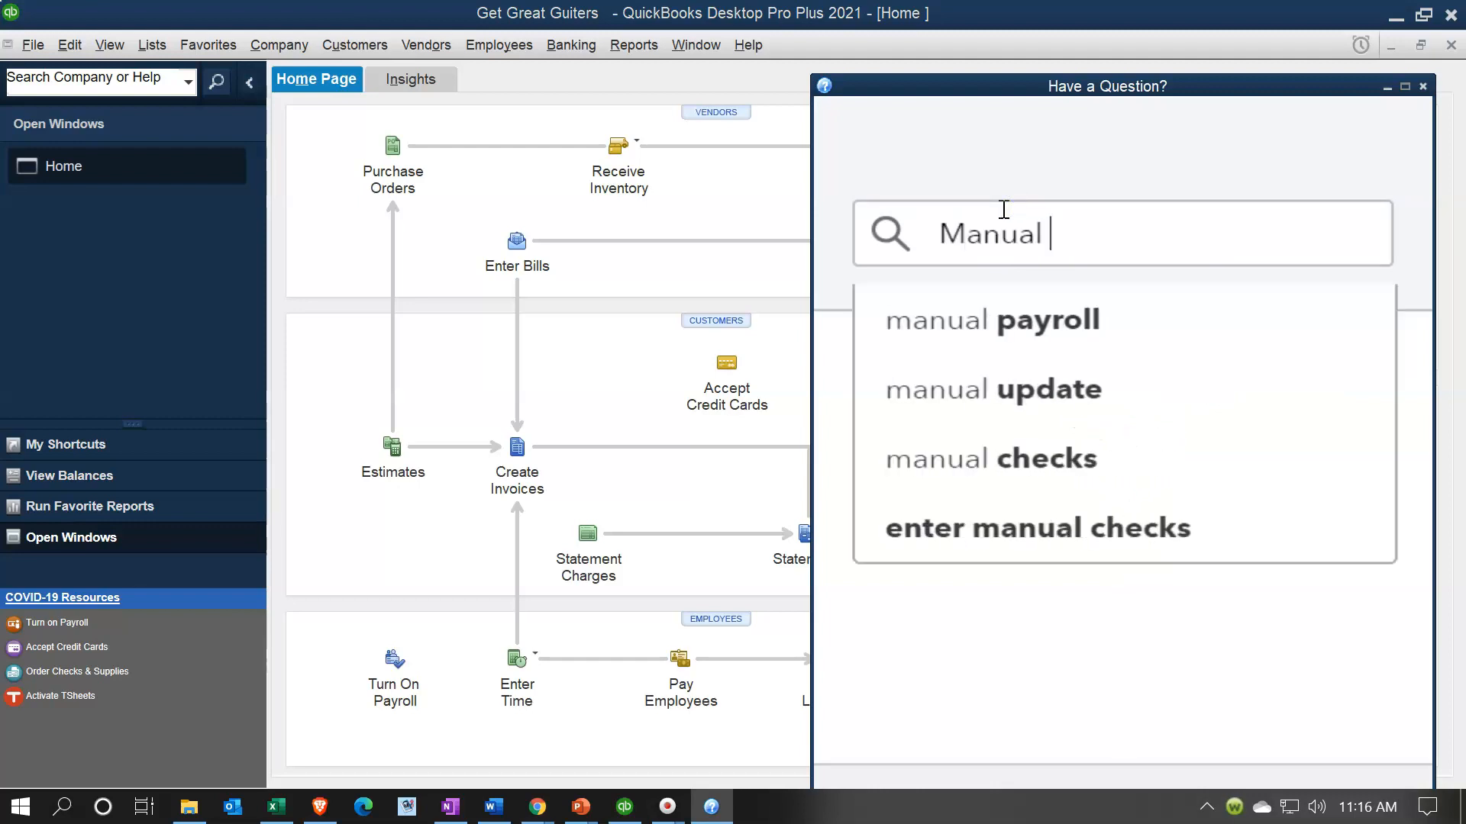
pyautogui.write('Payroll')
pyautogui.press('Return')
pyautogui.click(1048, 290)
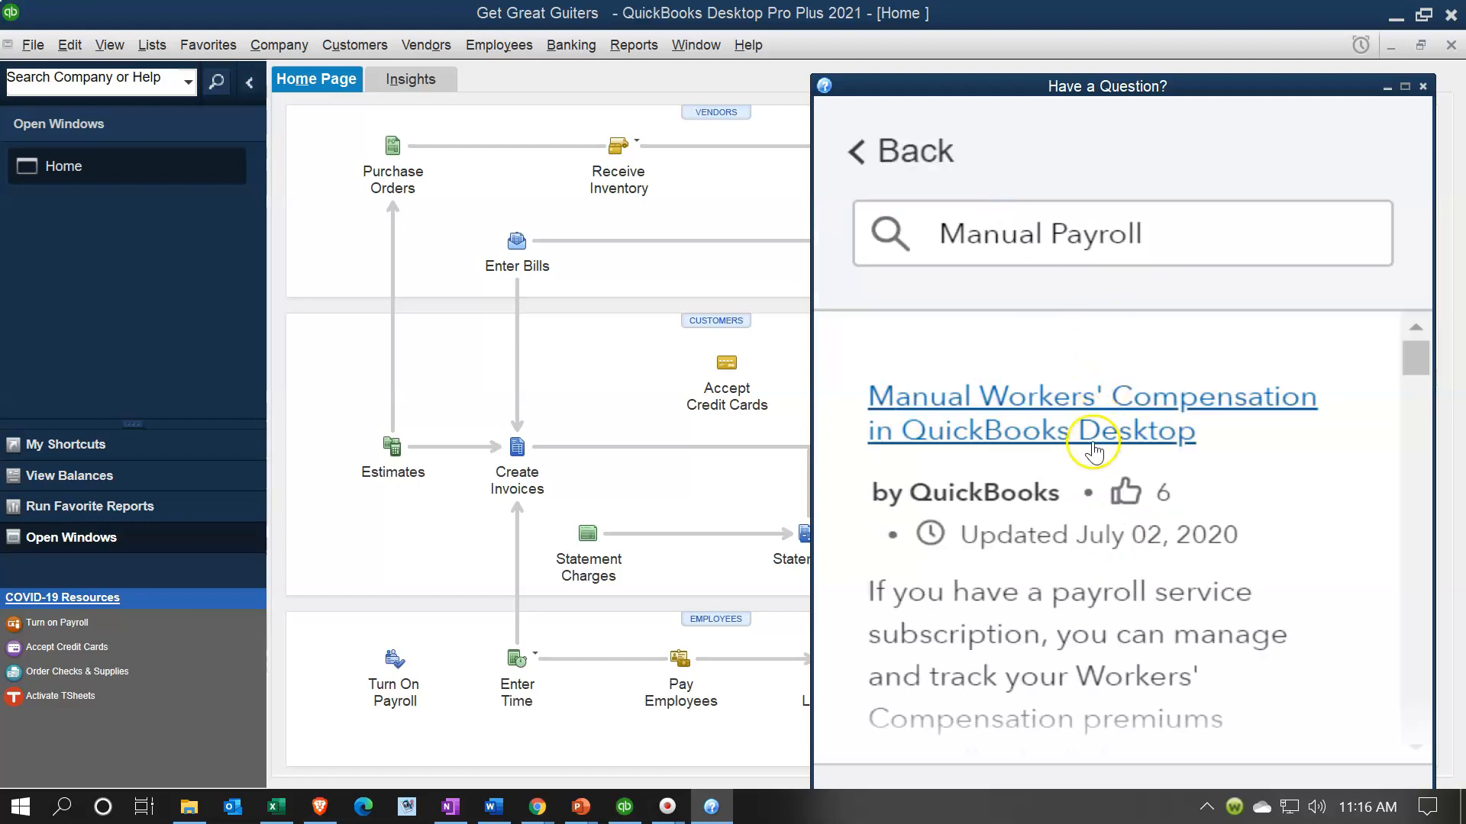
pyautogui.scroll(-6, 1015, 446)
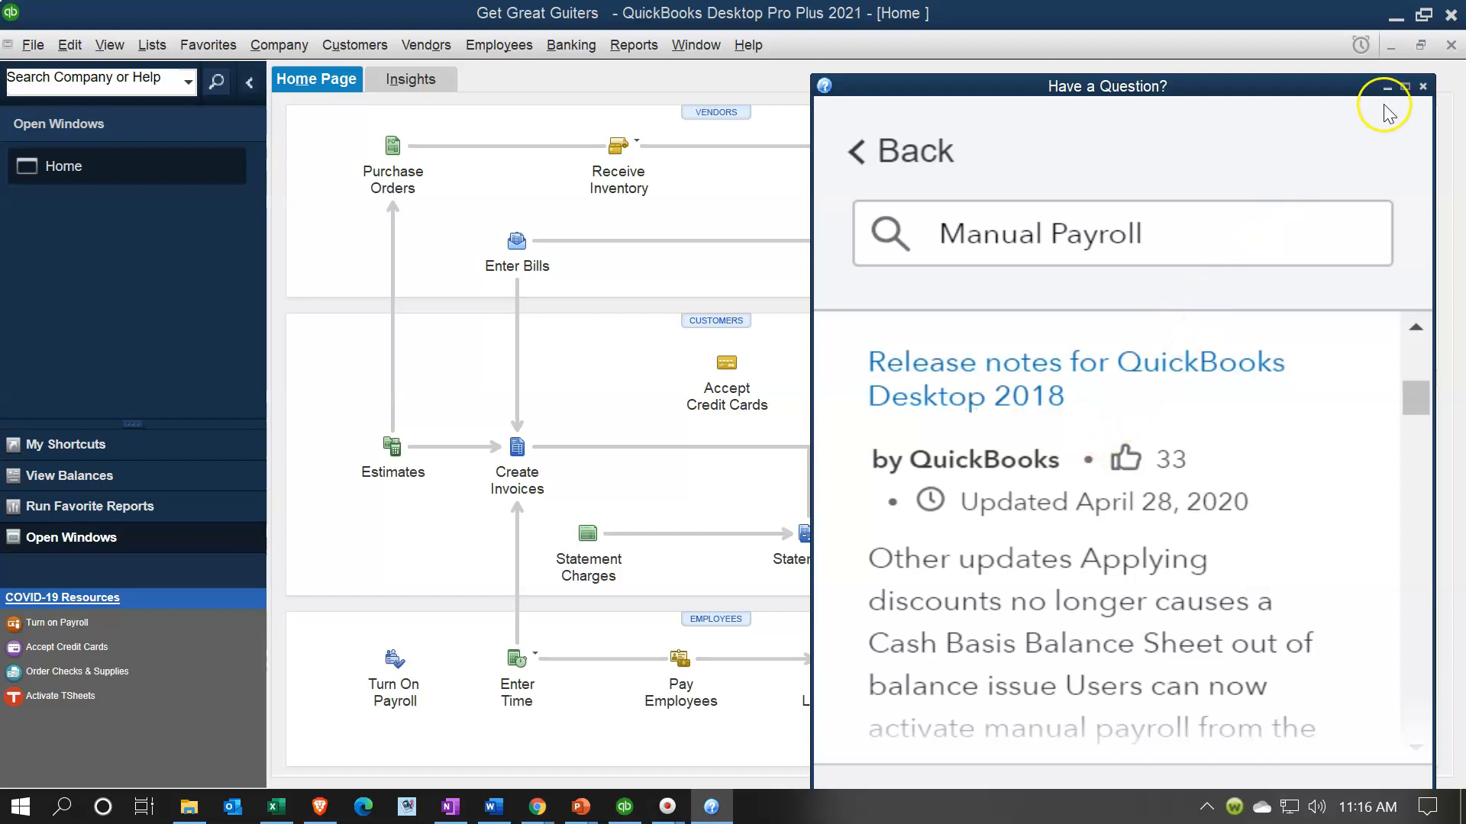
pyautogui.click(1422, 86)
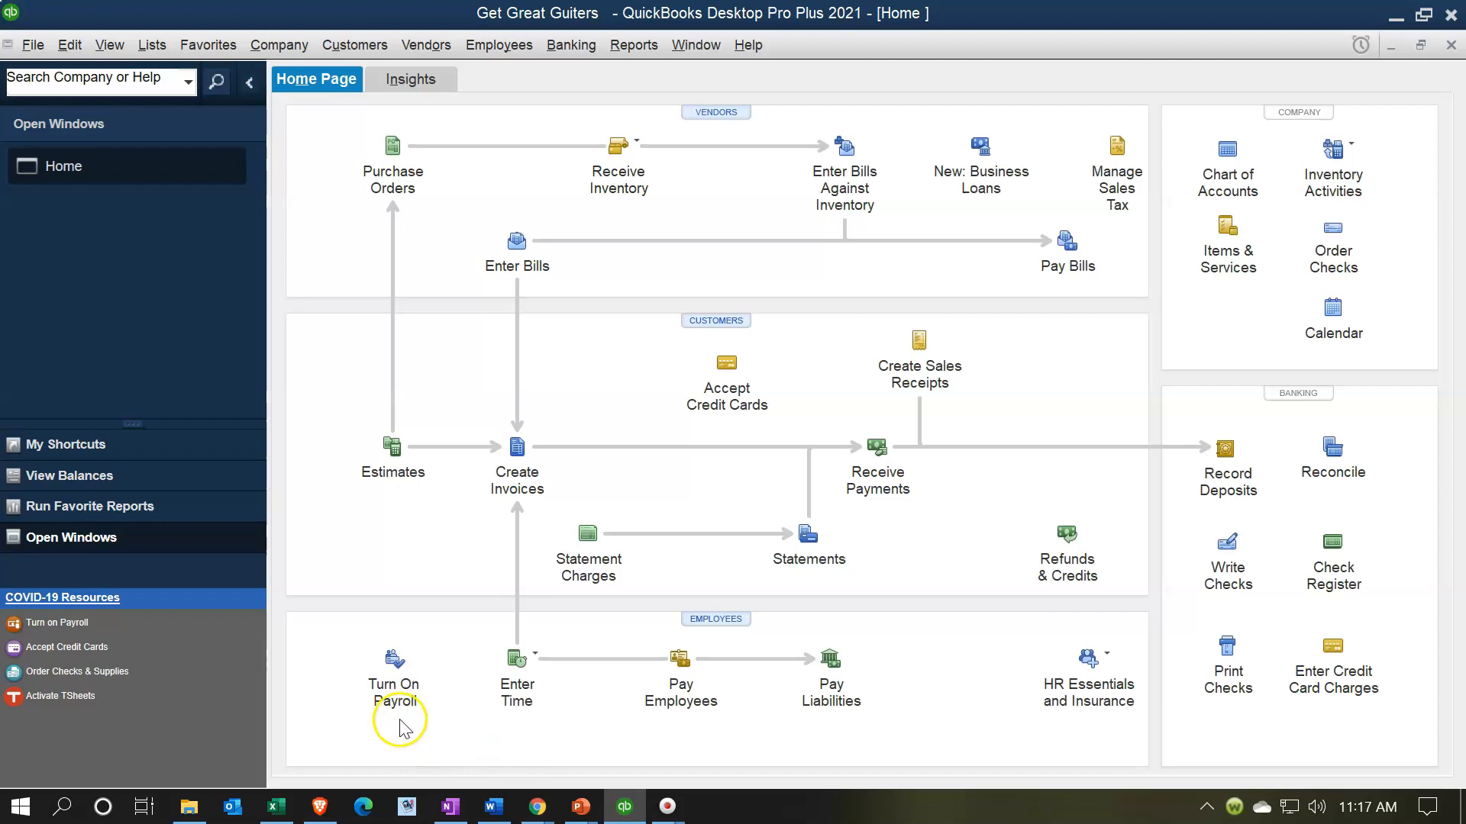
# - Browse the payroll offers, including the ADP and Paychex pages, then return to QuickBooks
pyautogui.click(411, 679)
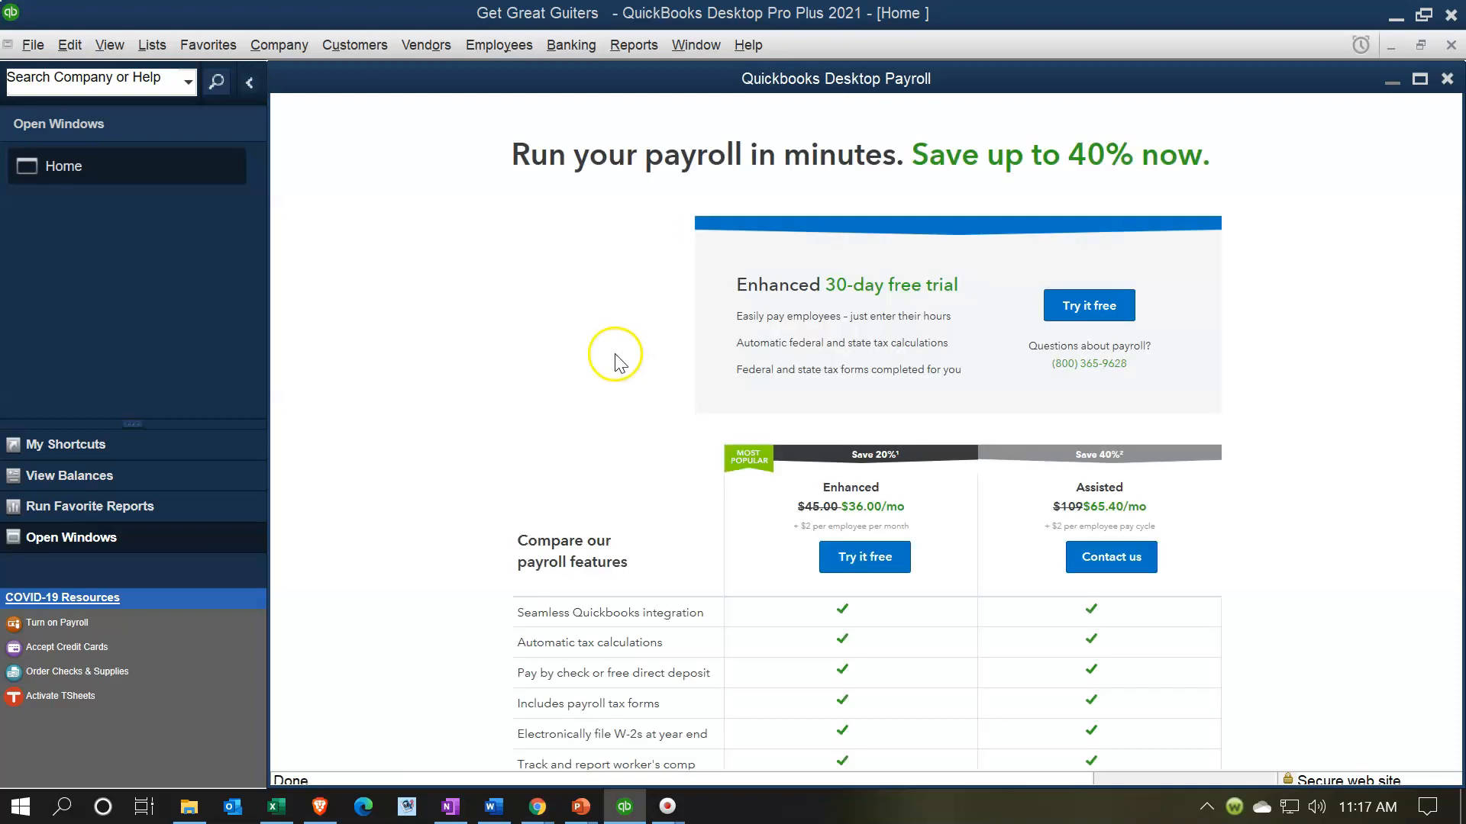
pyautogui.scroll(-2, 599, 390)
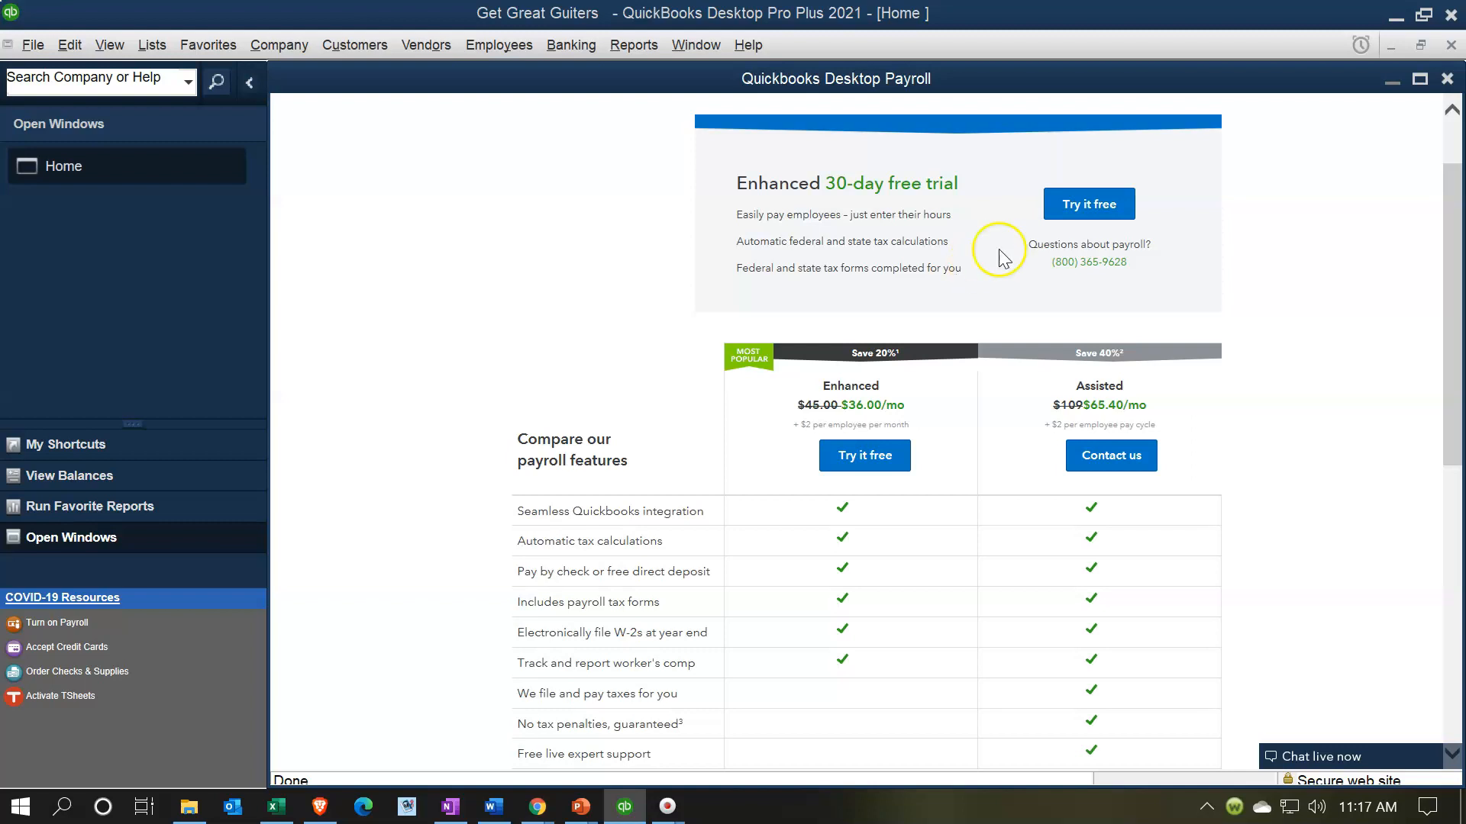
pyautogui.click(1448, 80)
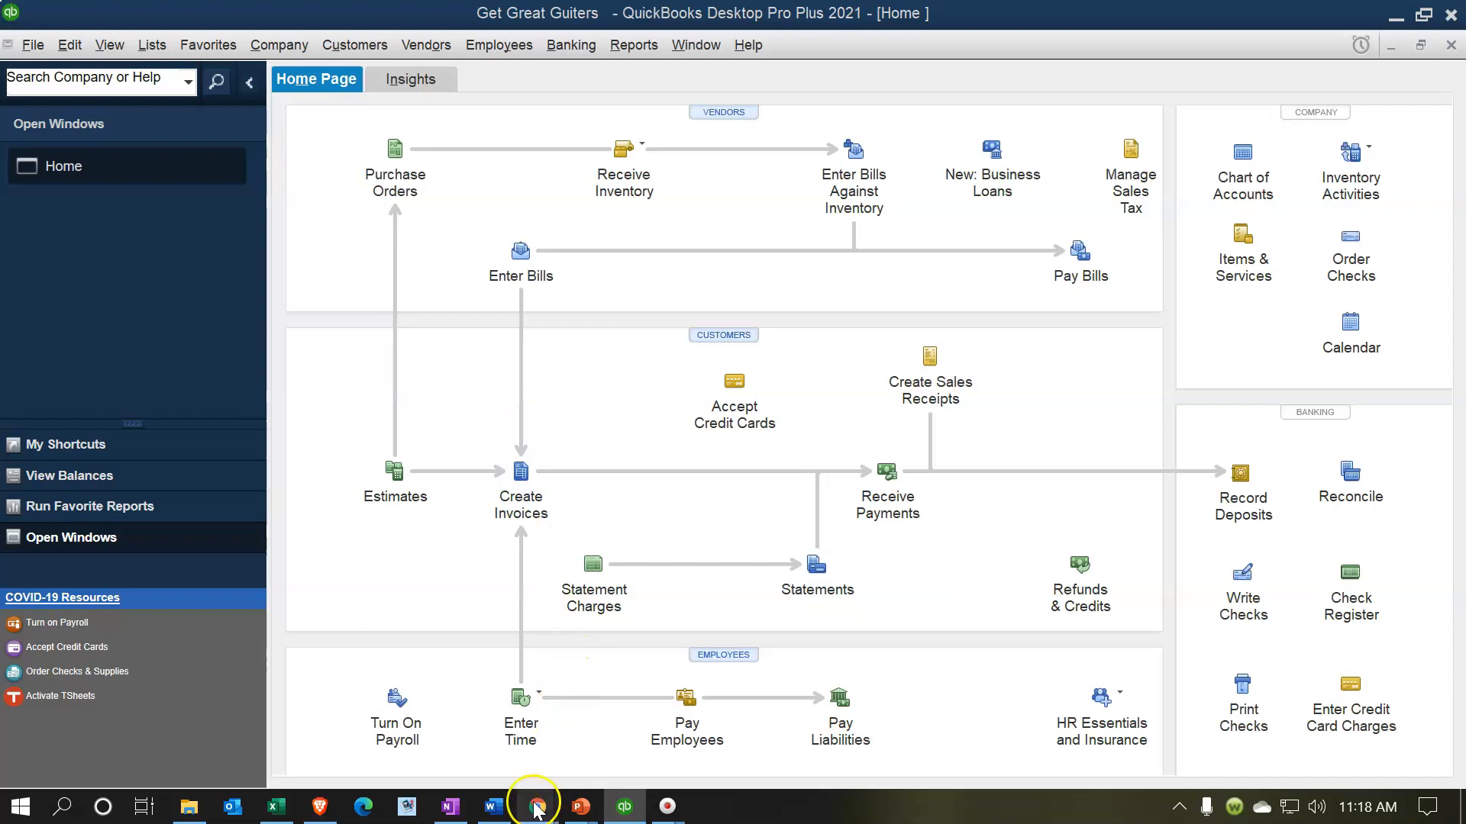
pyautogui.moveTo(536, 809)
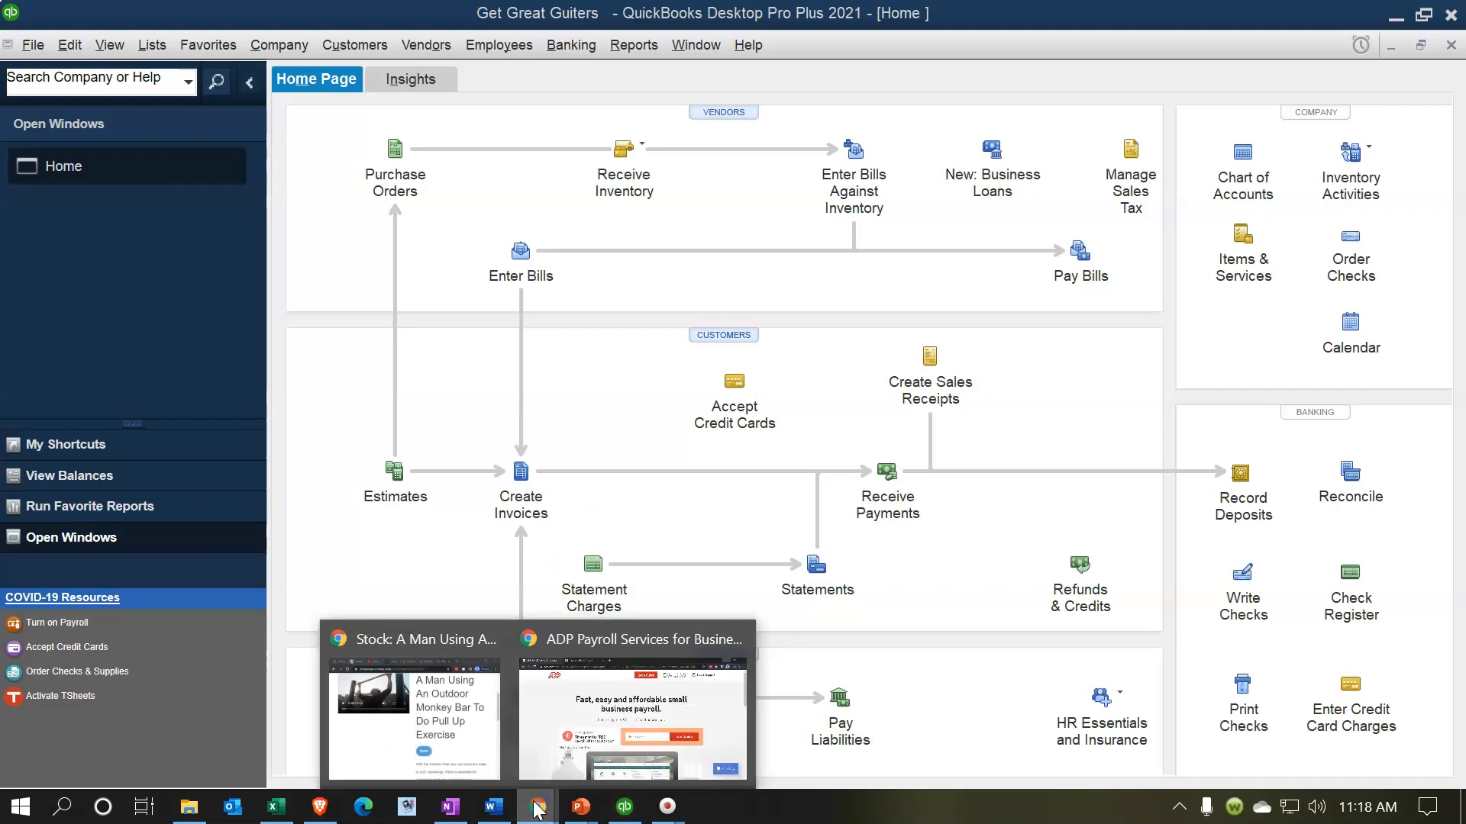
pyautogui.click(542, 744)
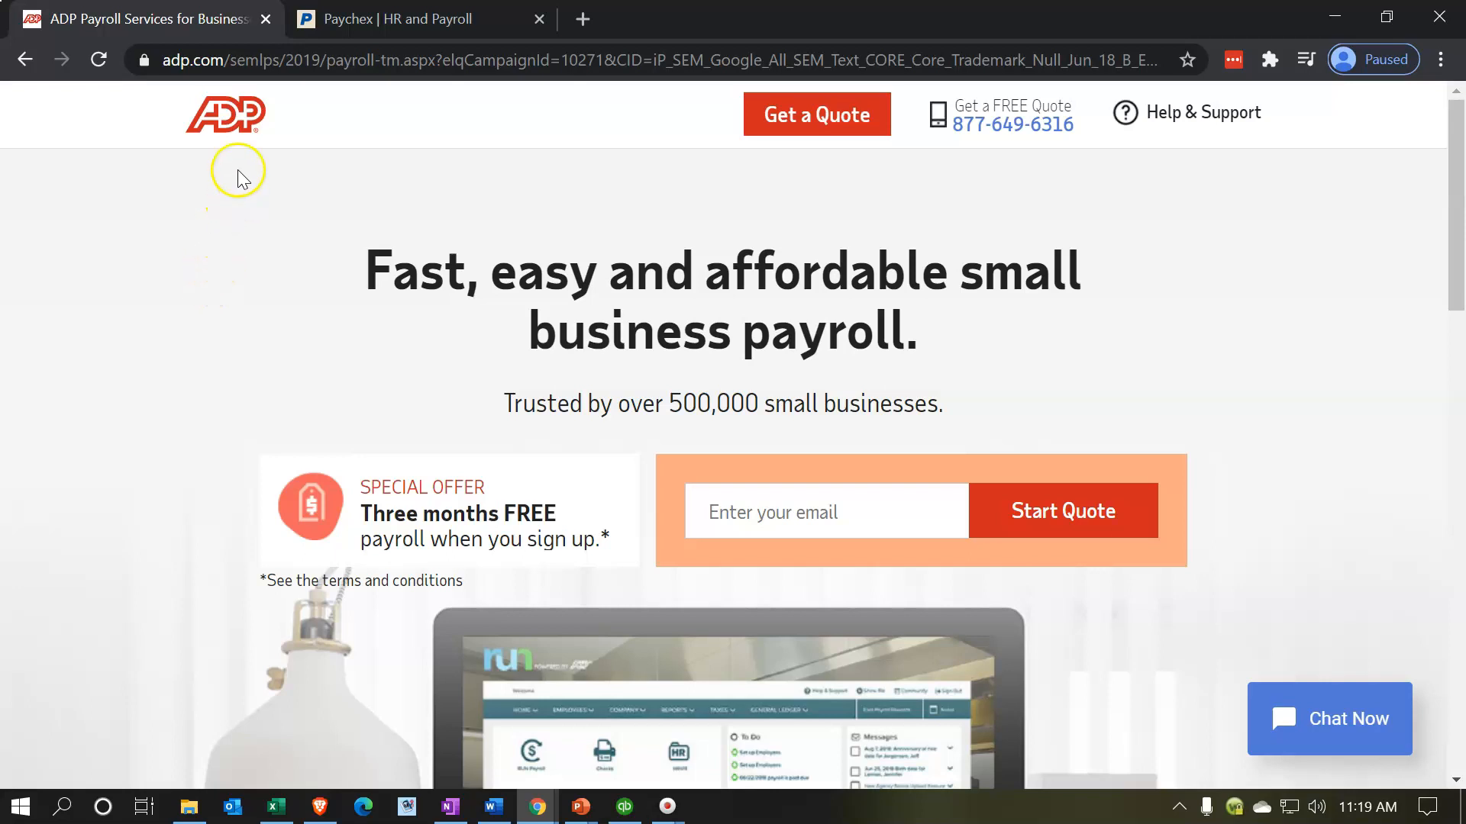
pyautogui.click(345, 28)
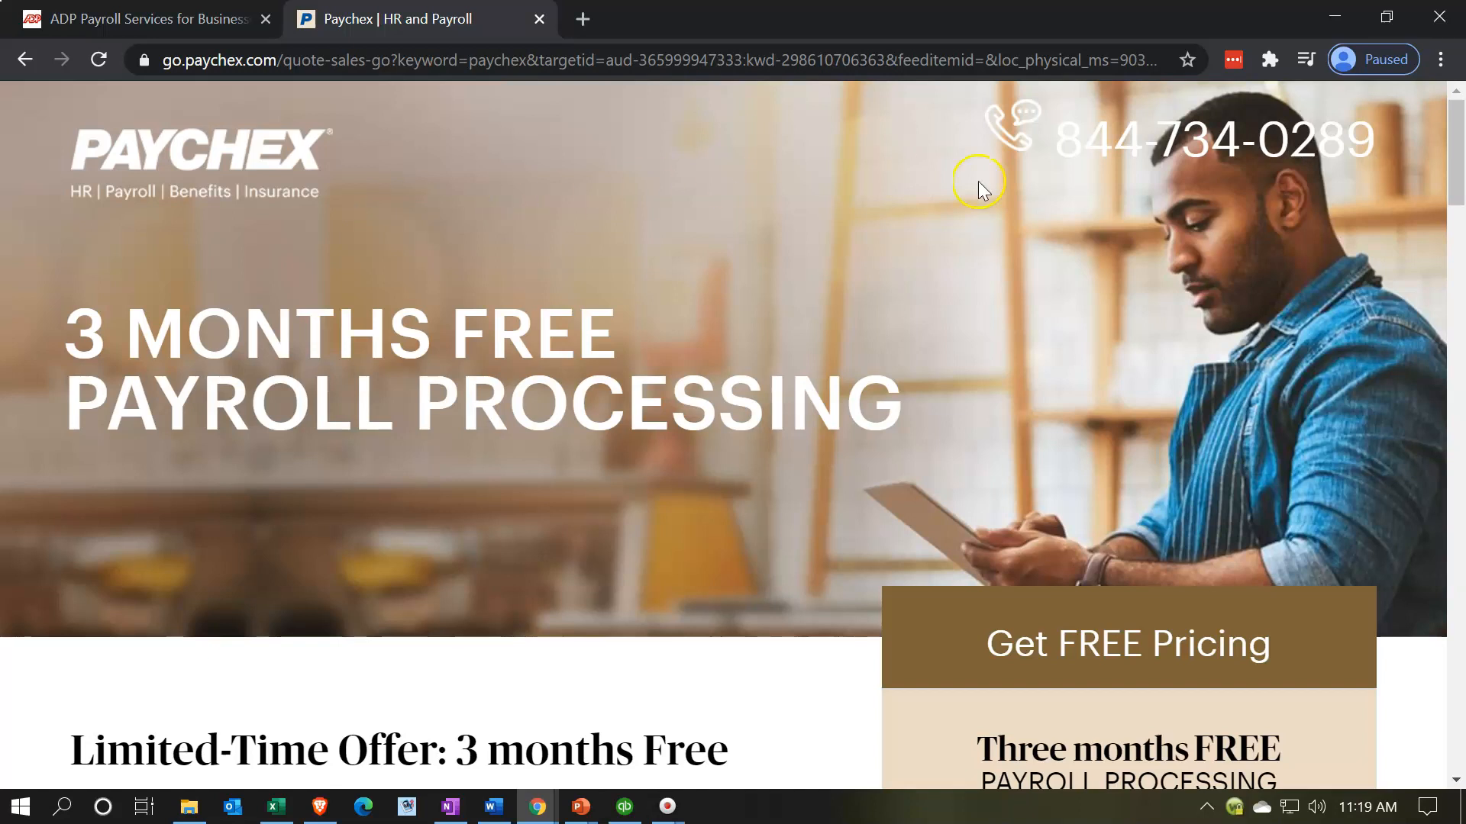
pyautogui.click(1332, 17)
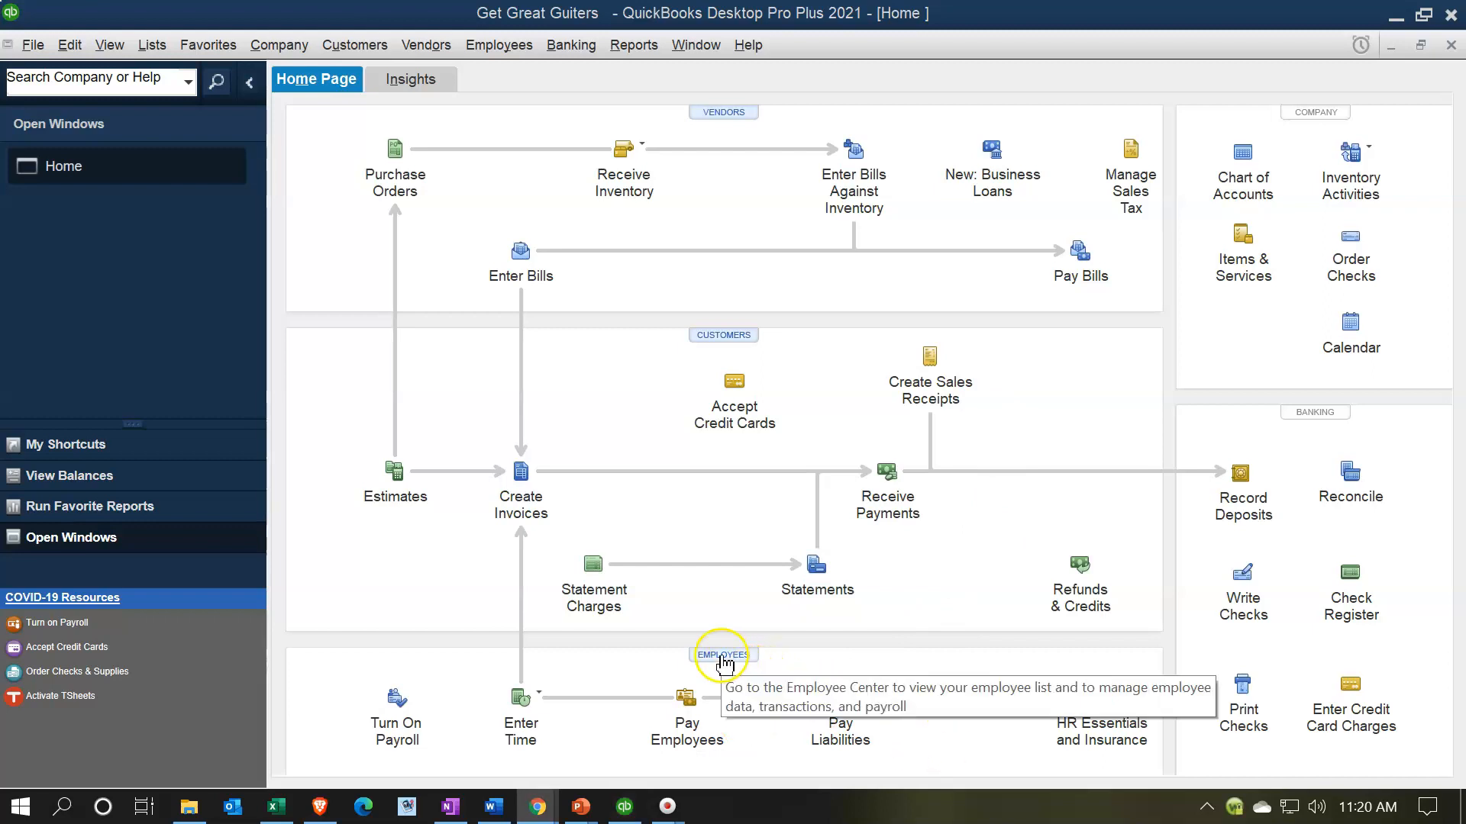
# - Open the Employee Center with the side panel collapsed and start a new employee
pyautogui.click(488, 49)
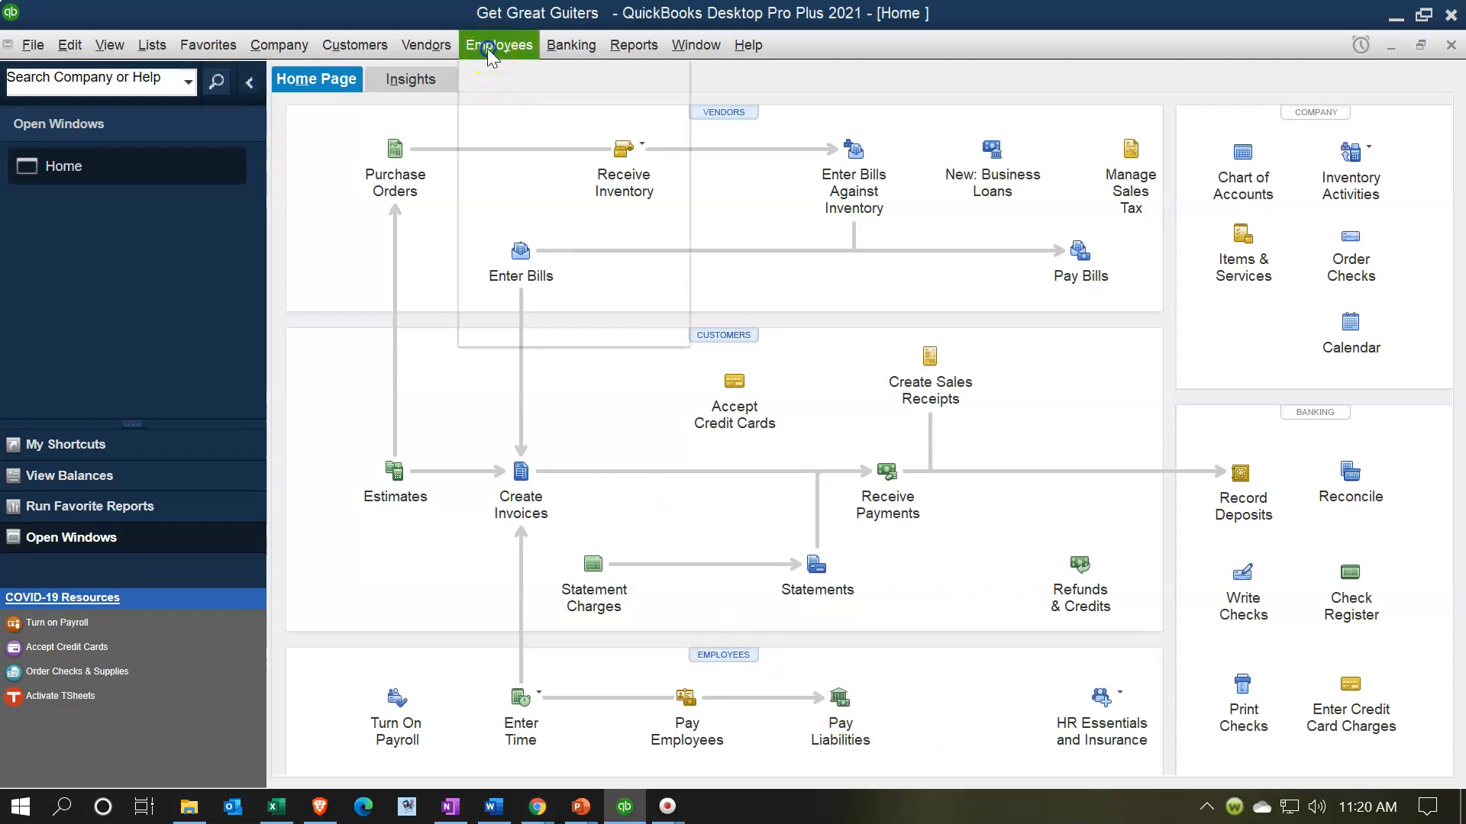
pyautogui.click(488, 73)
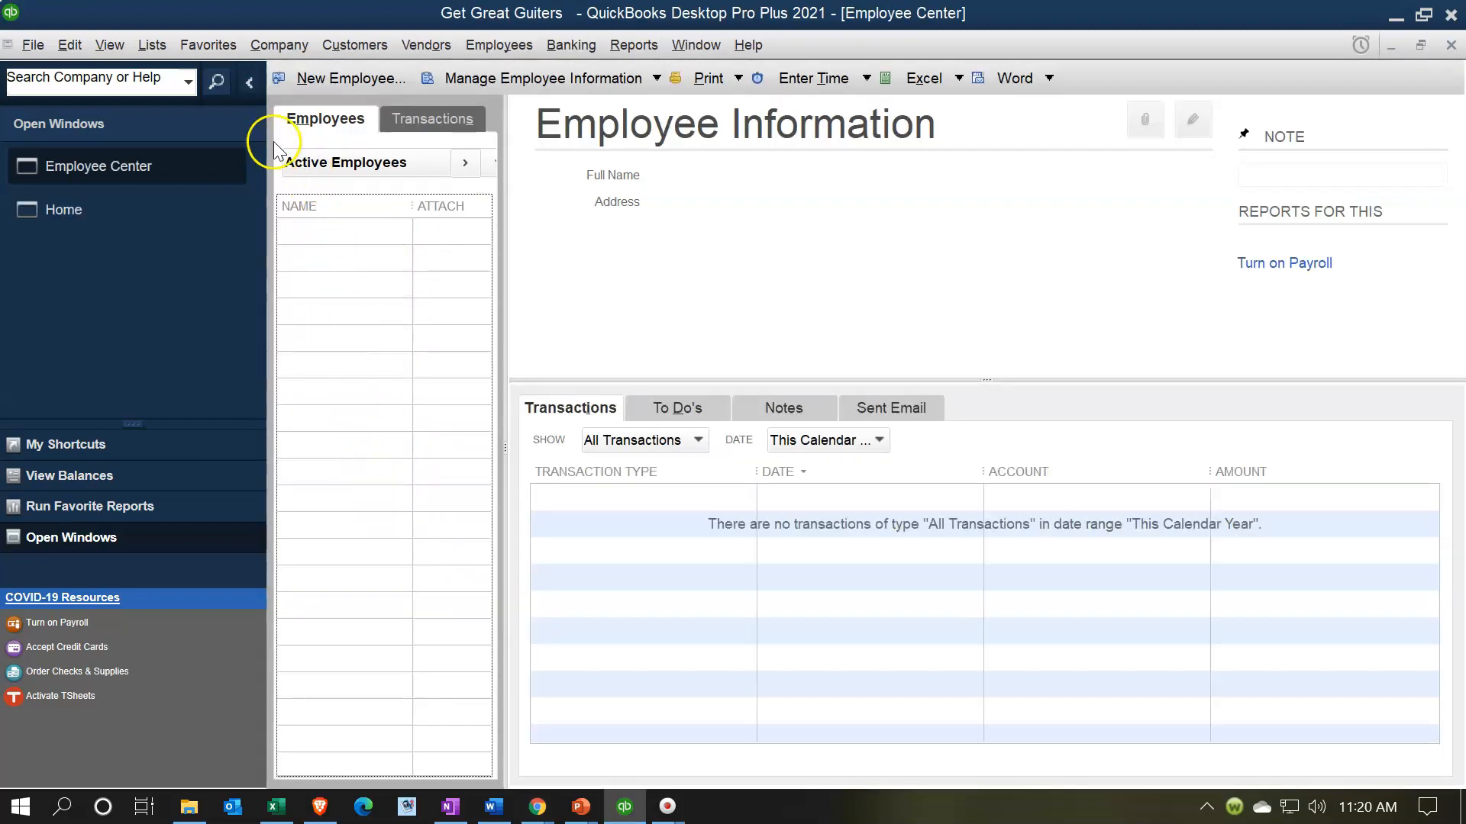
pyautogui.click(253, 84)
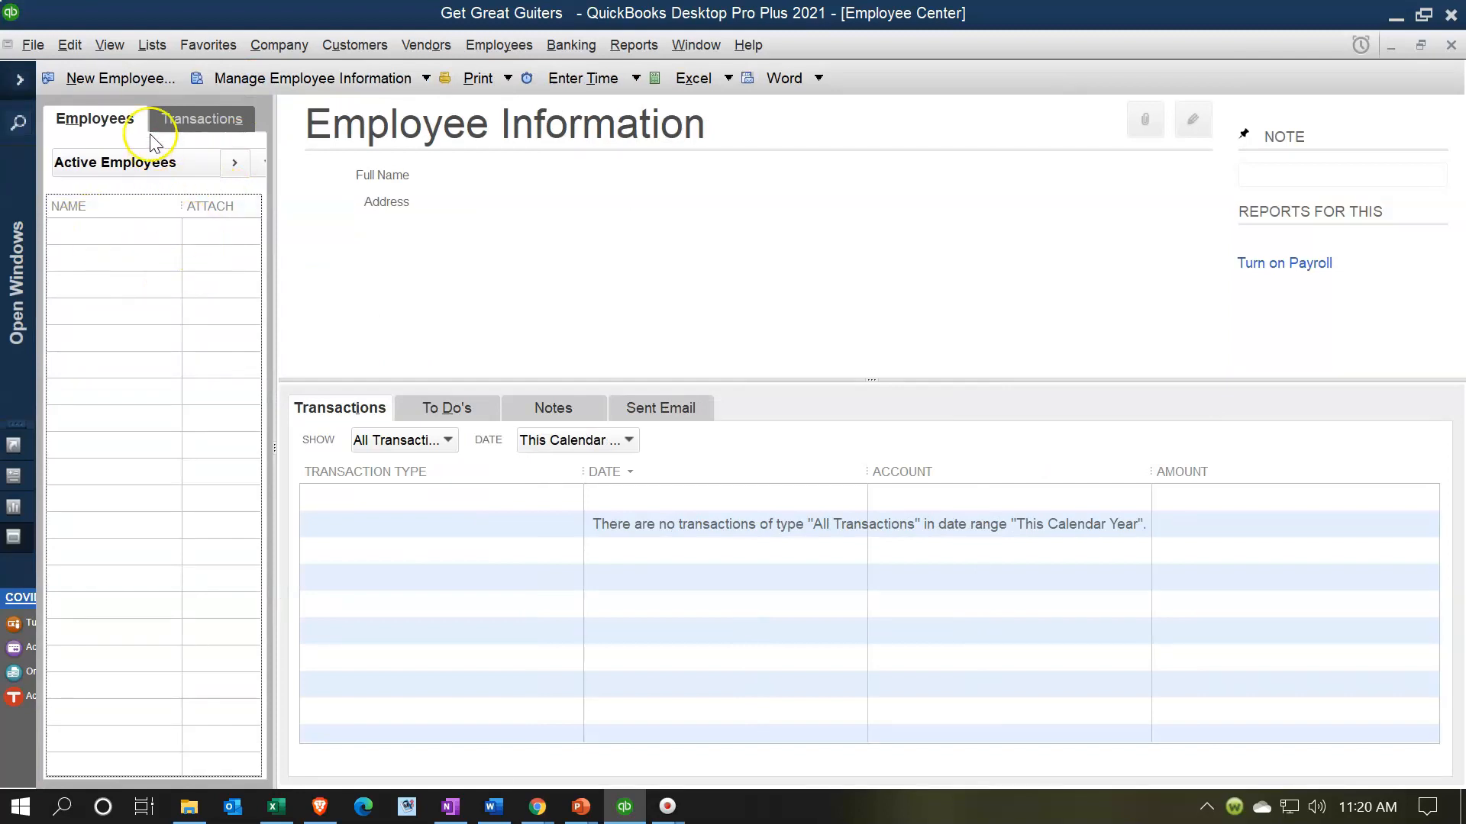
pyautogui.click(141, 81)
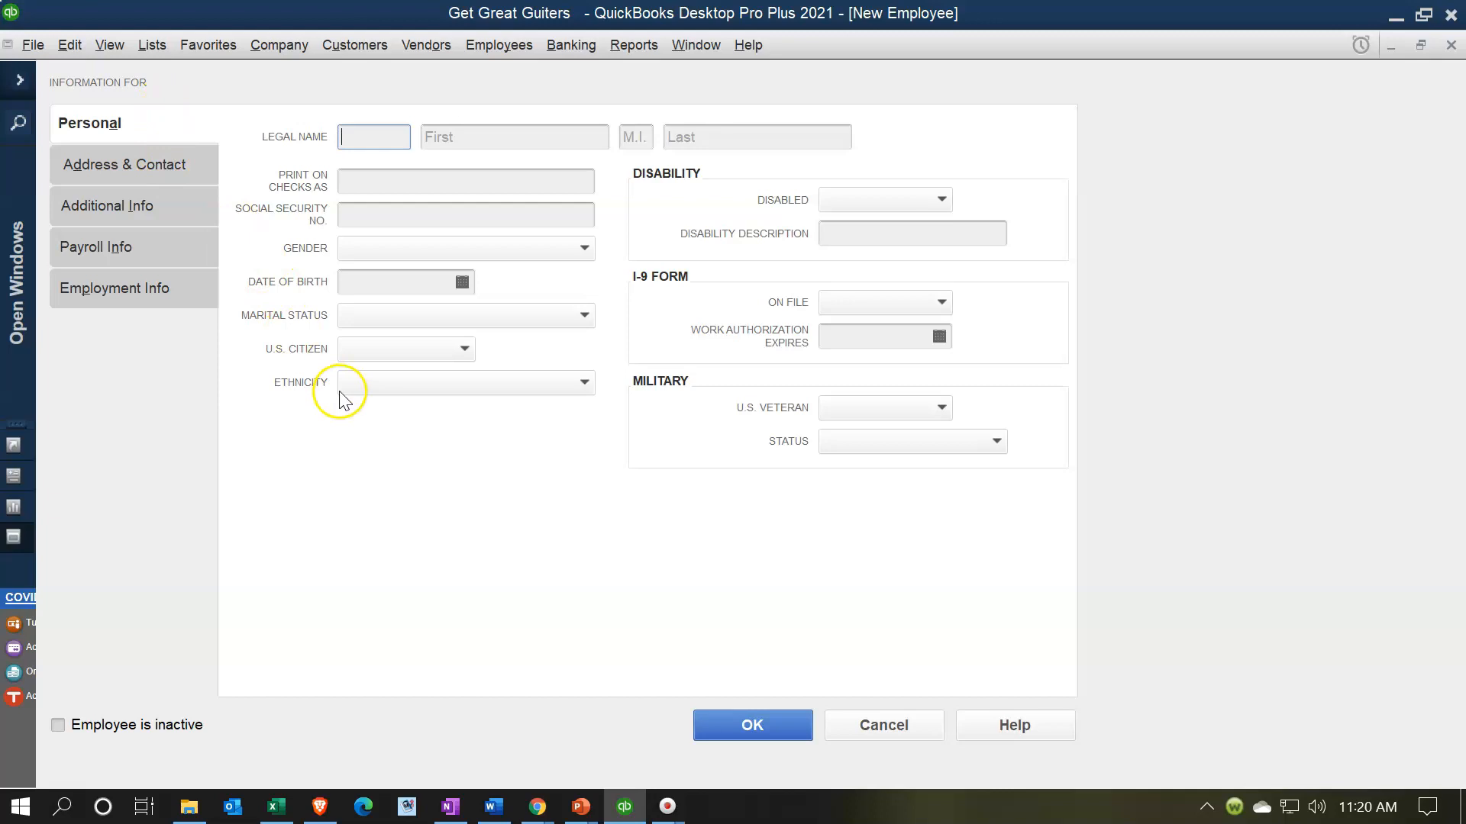
# - Enter the employee's first name, last name and social security number
pyautogui.press('Tab')
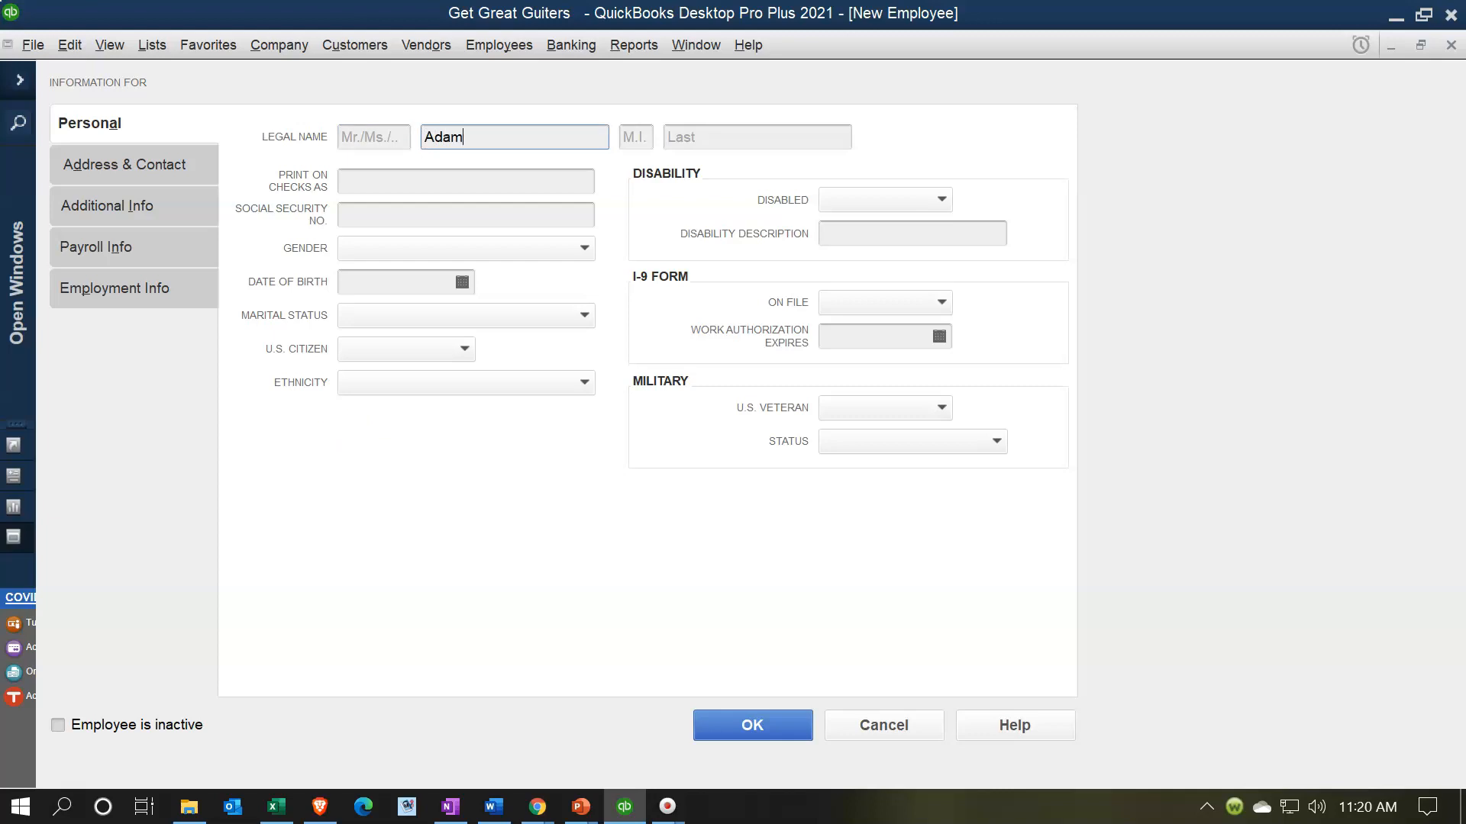
pyautogui.press('Tab')
pyautogui.press('Tab')
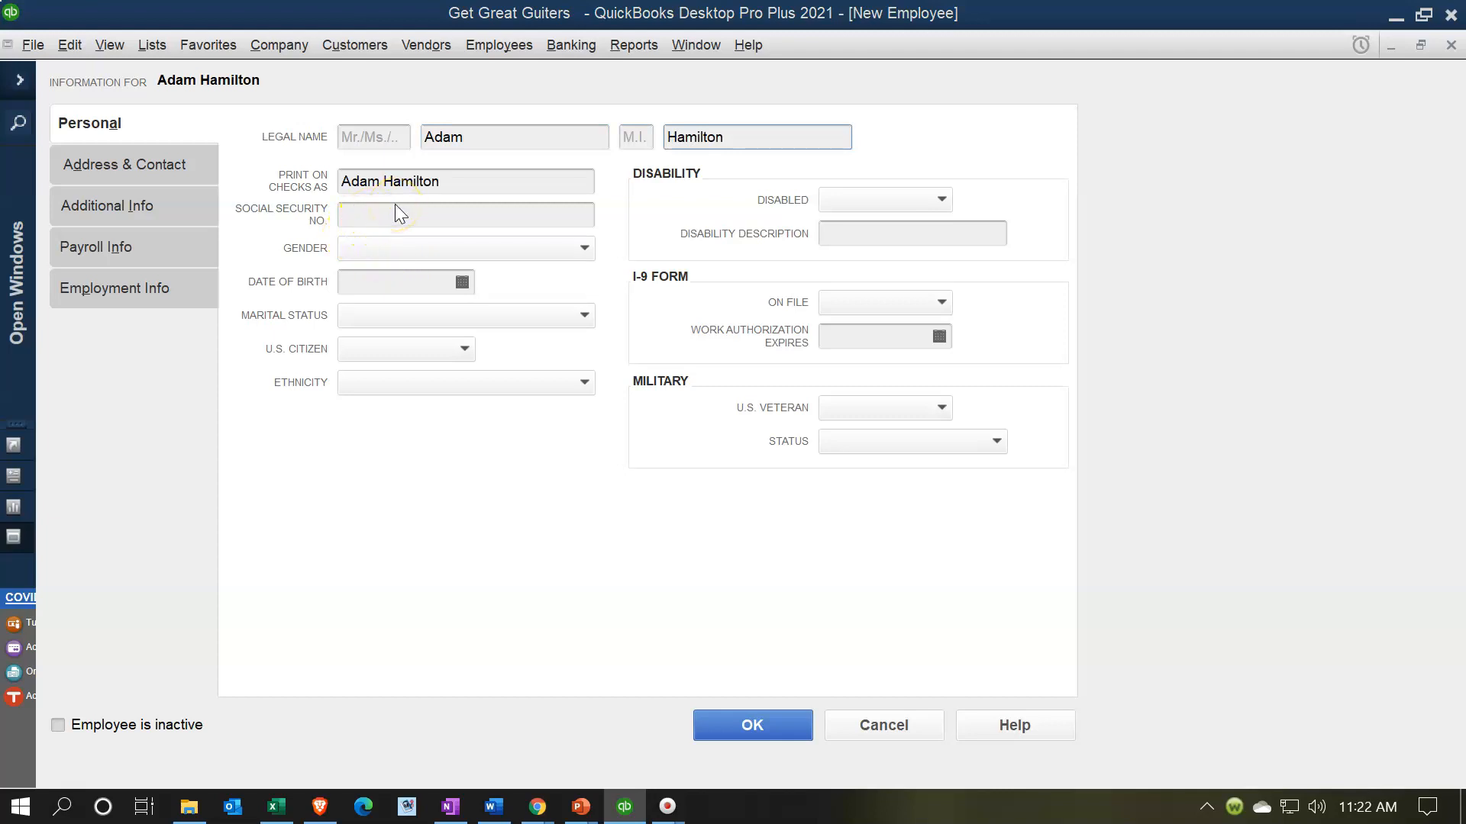
pyautogui.click(383, 219)
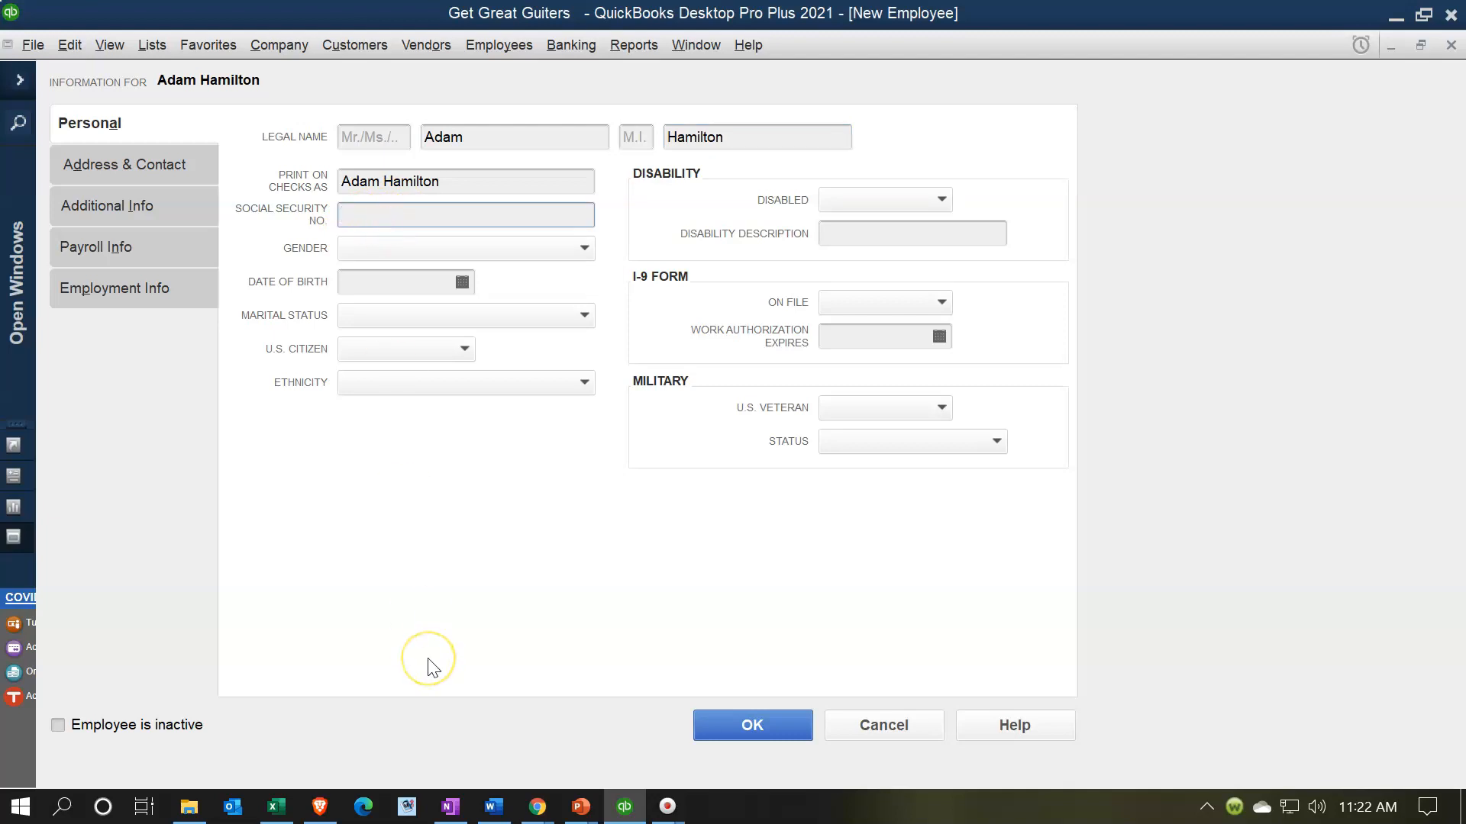
pyautogui.press('Tab')
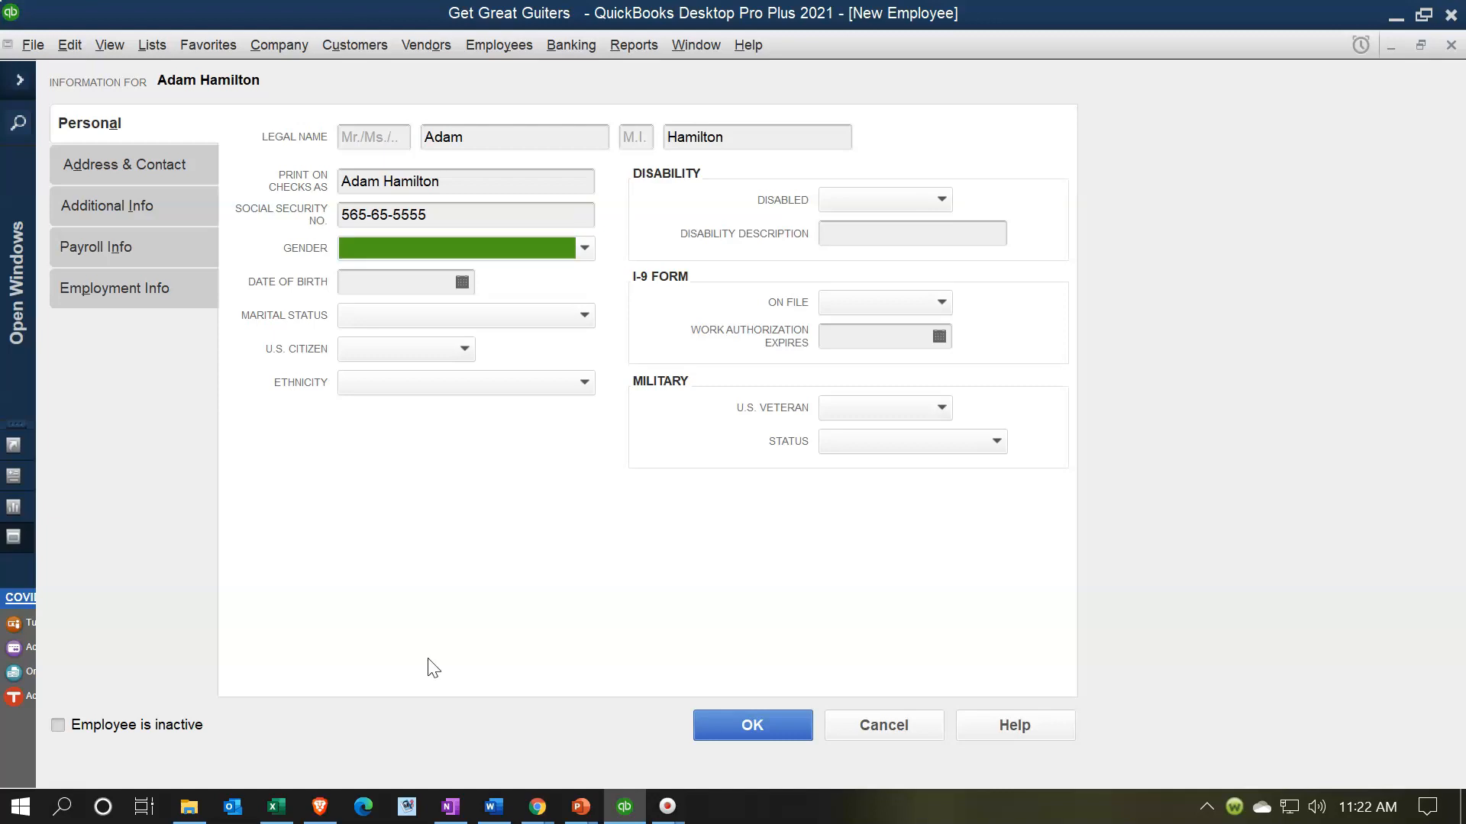
# - Set gender Male, the birth date, marital status Single and U.S. Citizen Yes
pyautogui.write('m')
pyautogui.press('Tab')
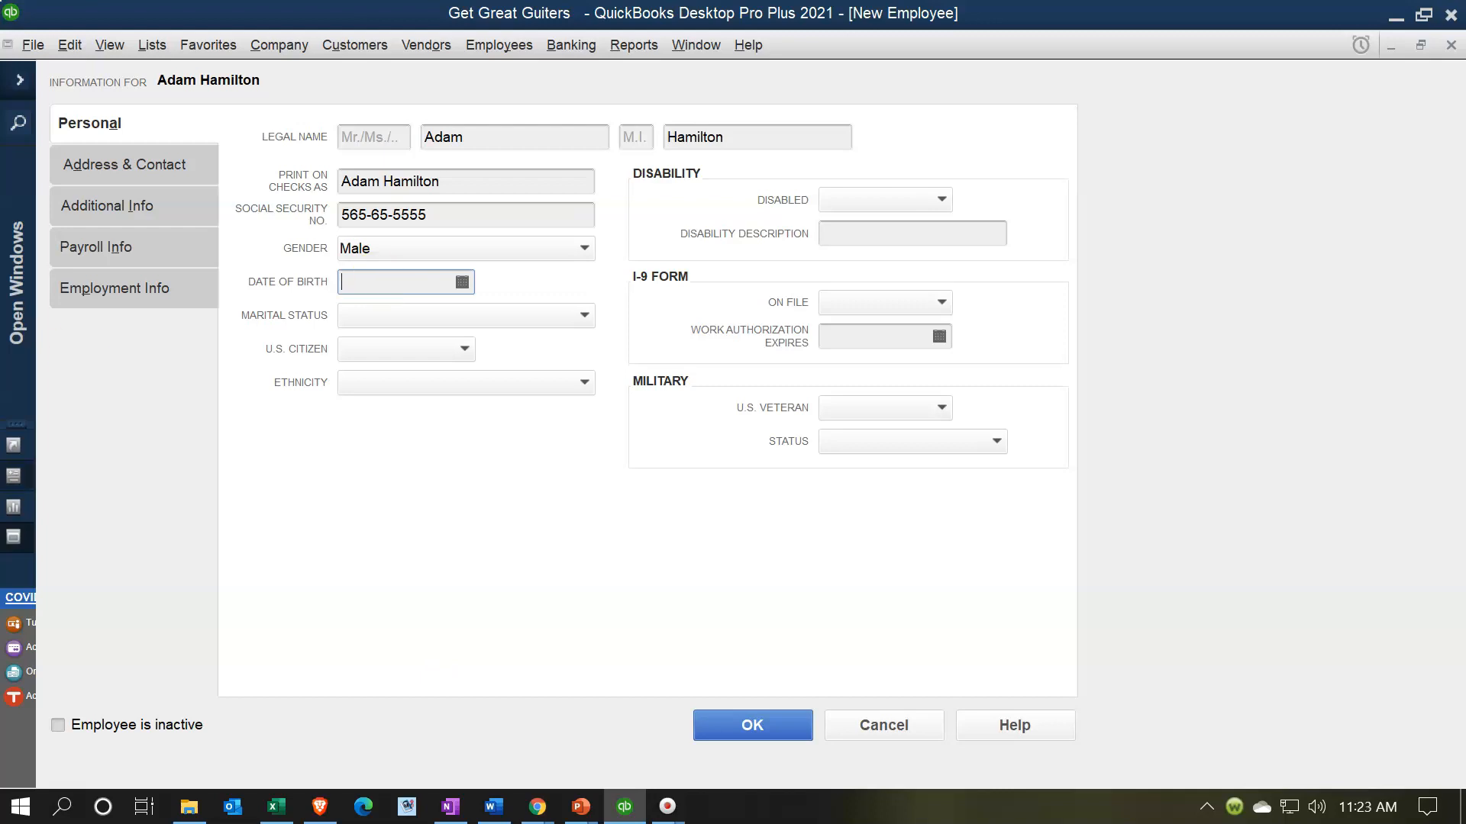
pyautogui.write('09/05/1979')
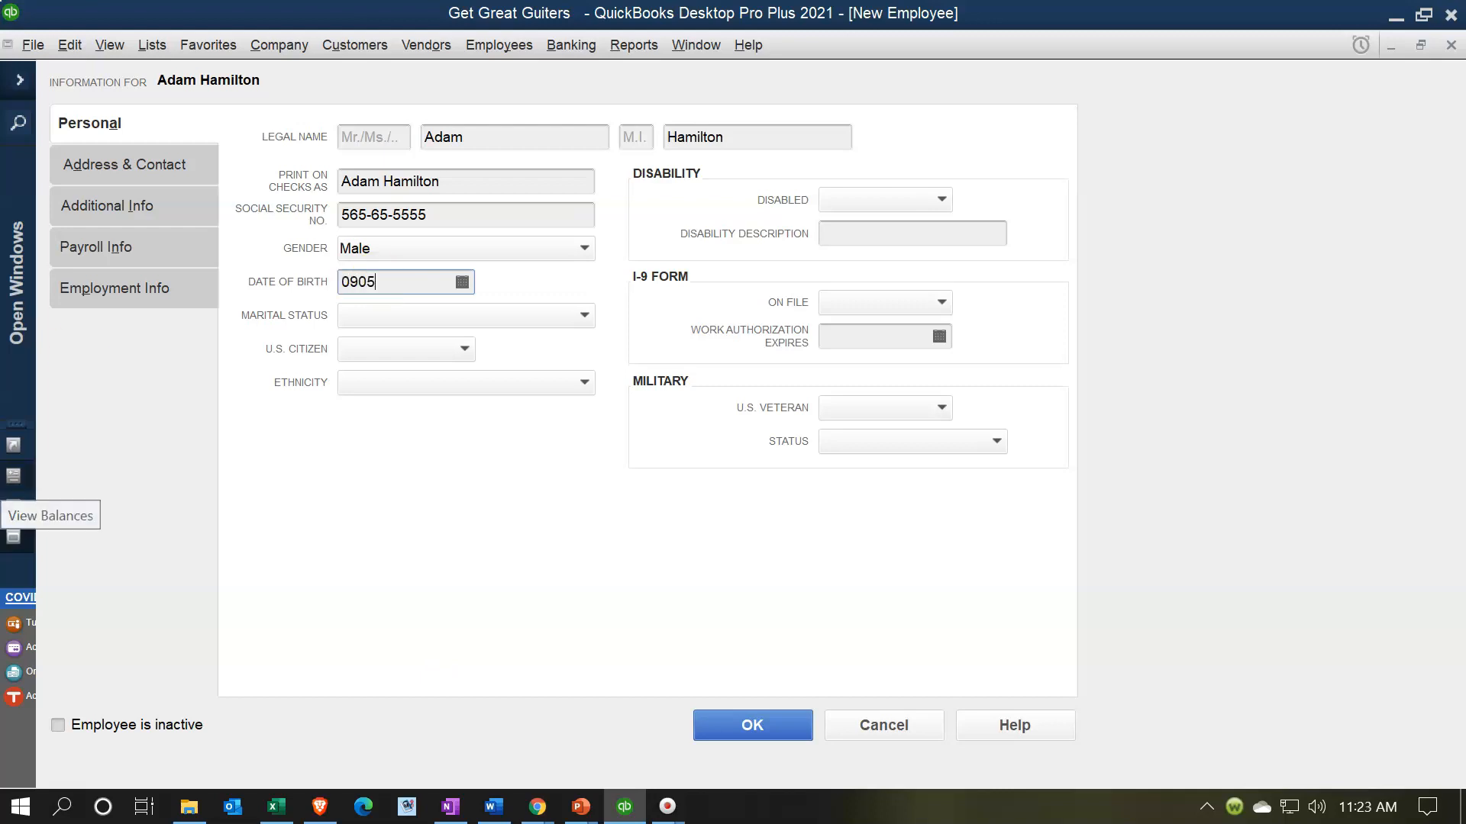
pyautogui.press('Tab')
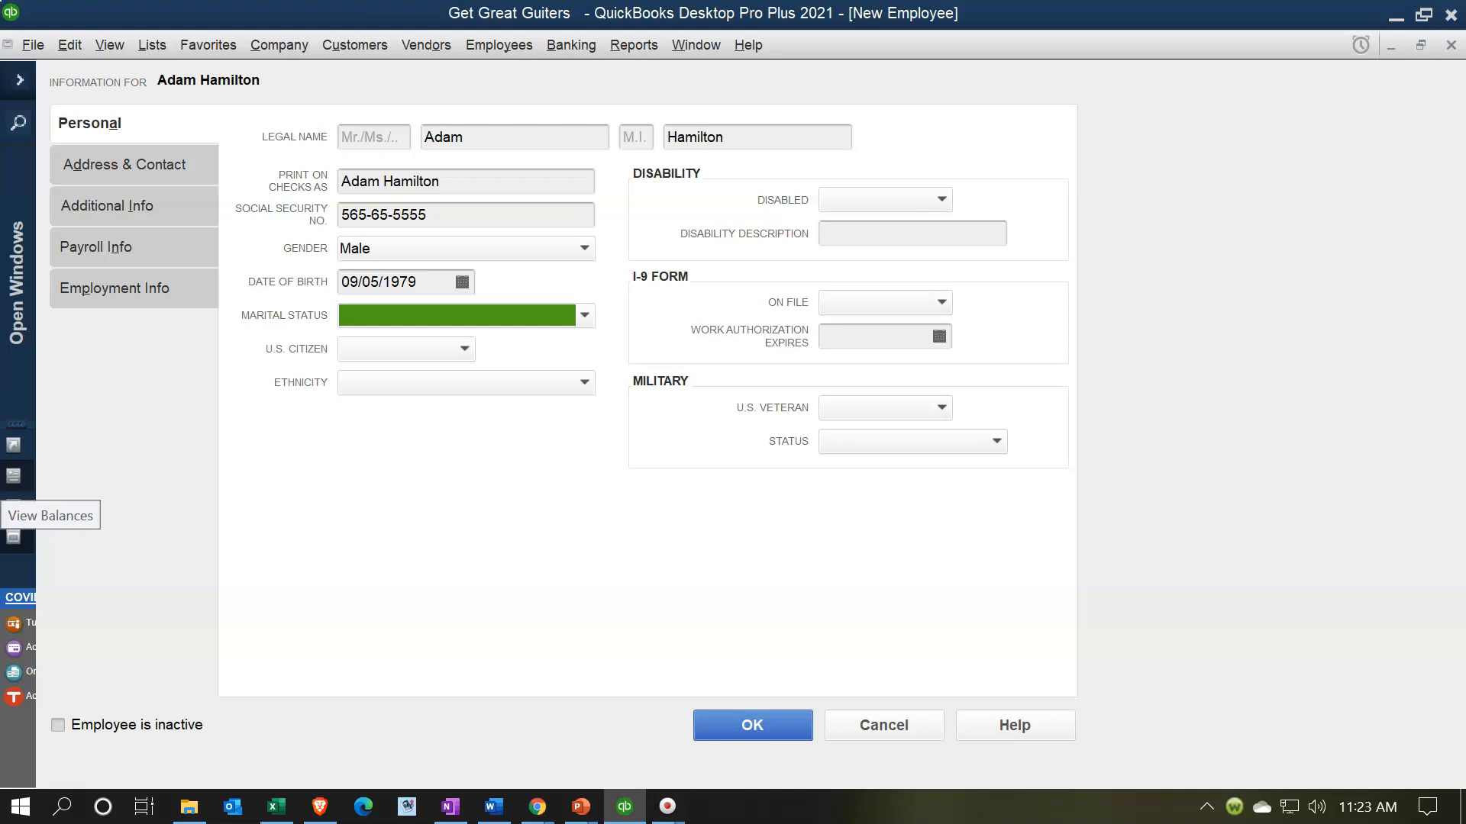
pyautogui.write('s')
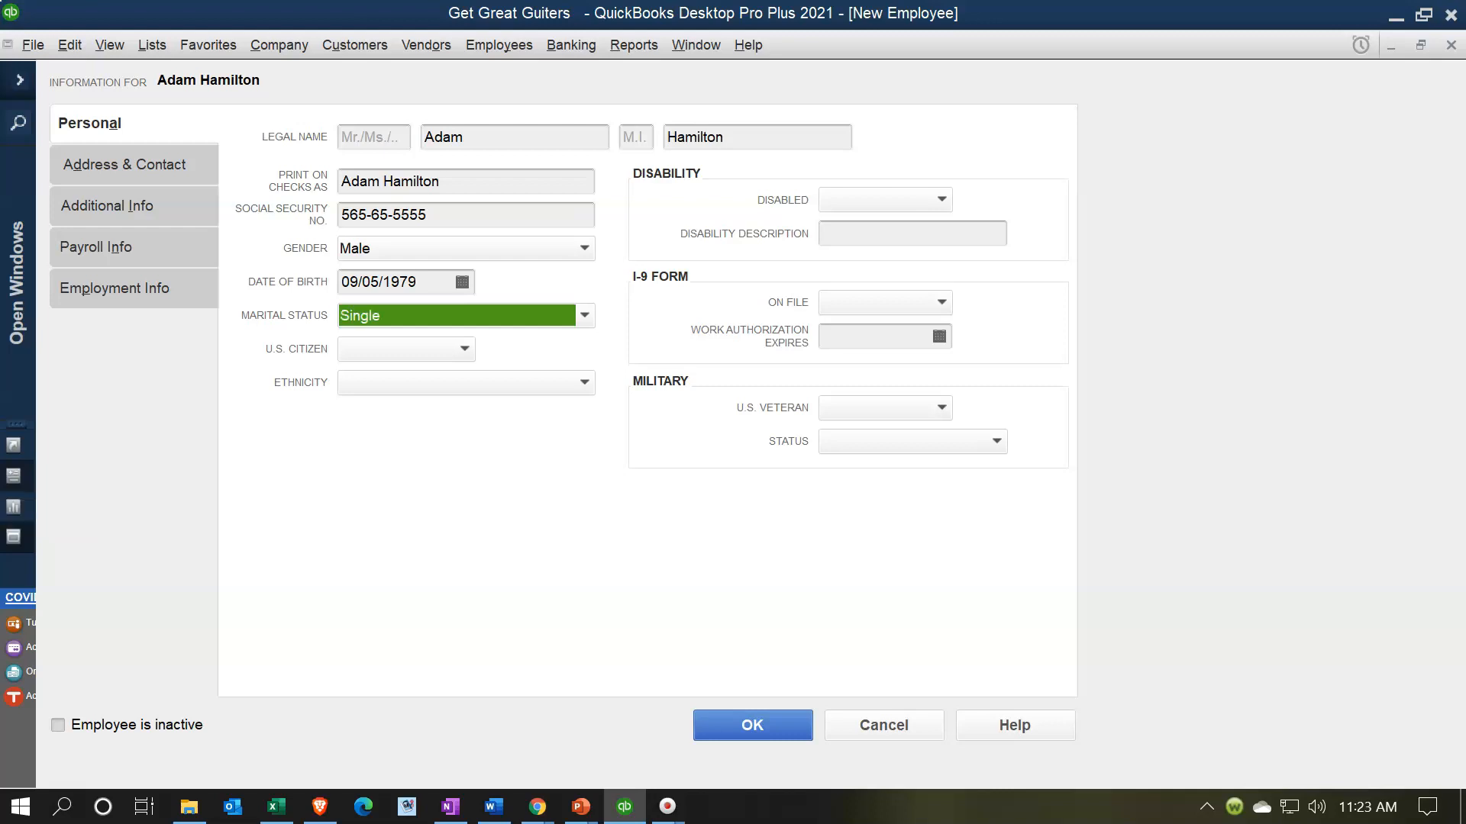
pyautogui.press('Tab')
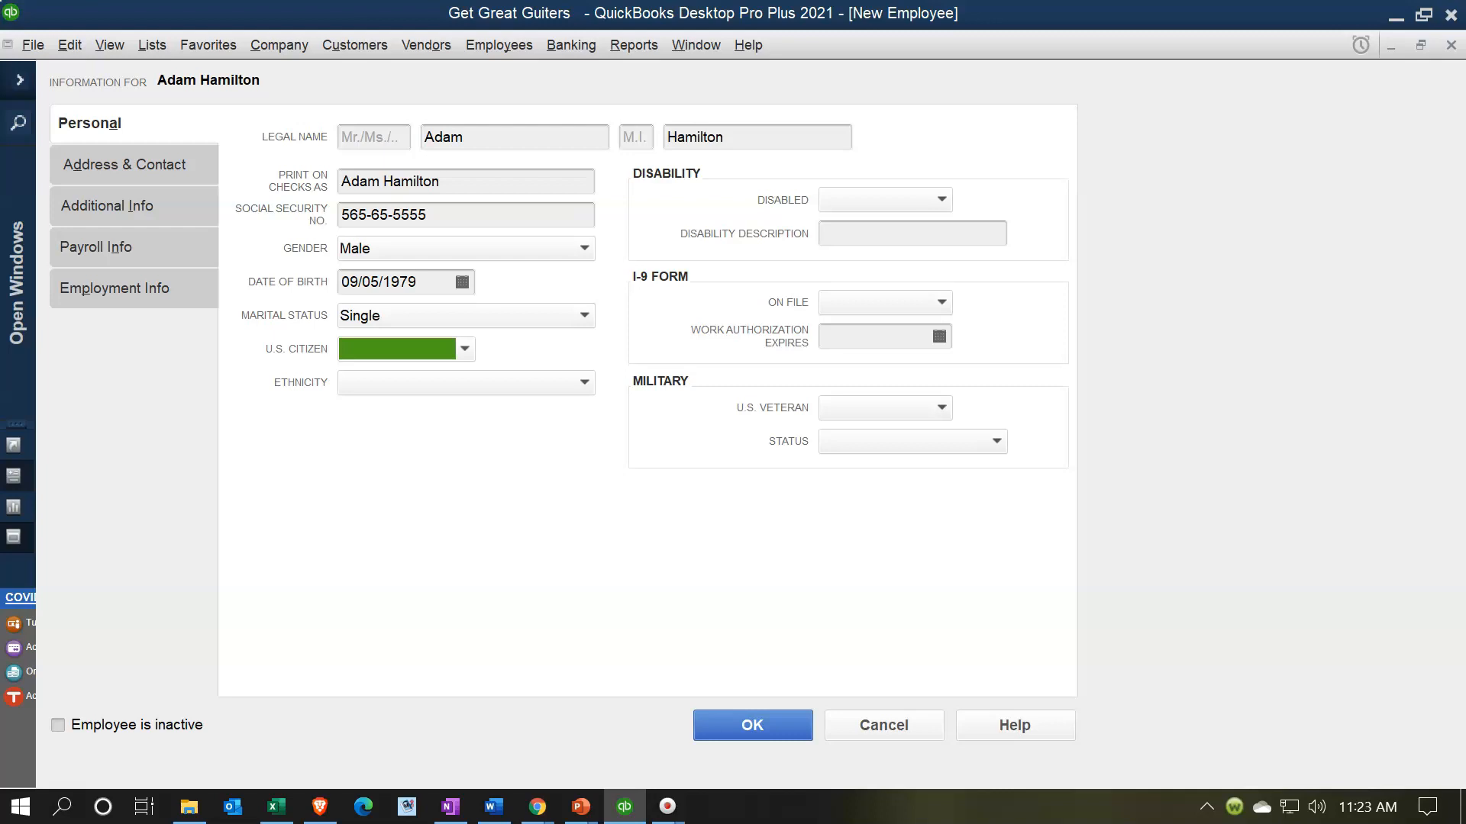
pyautogui.write('y')
pyautogui.press('Tab')
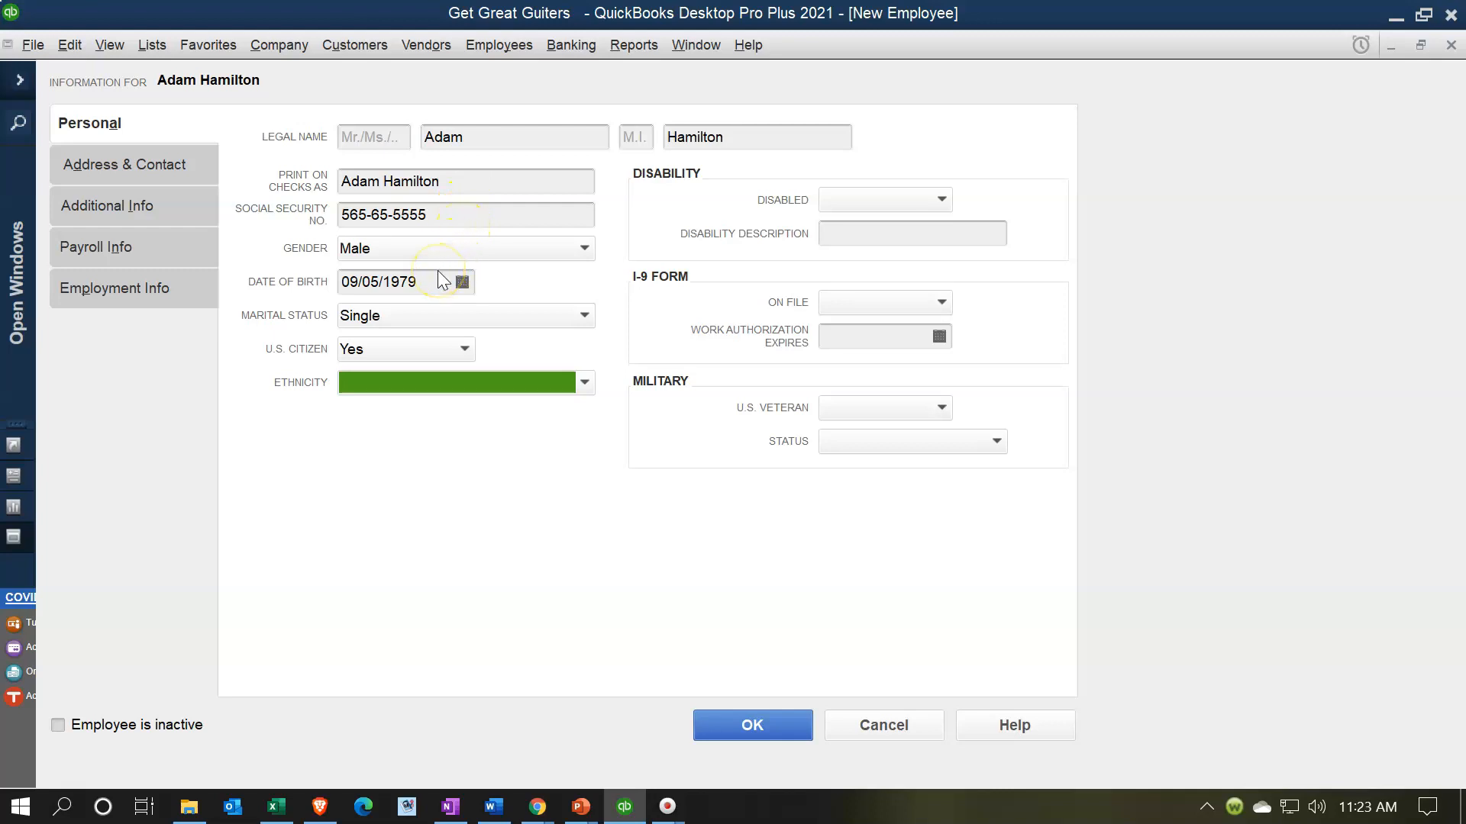
pyautogui.press('Tab')
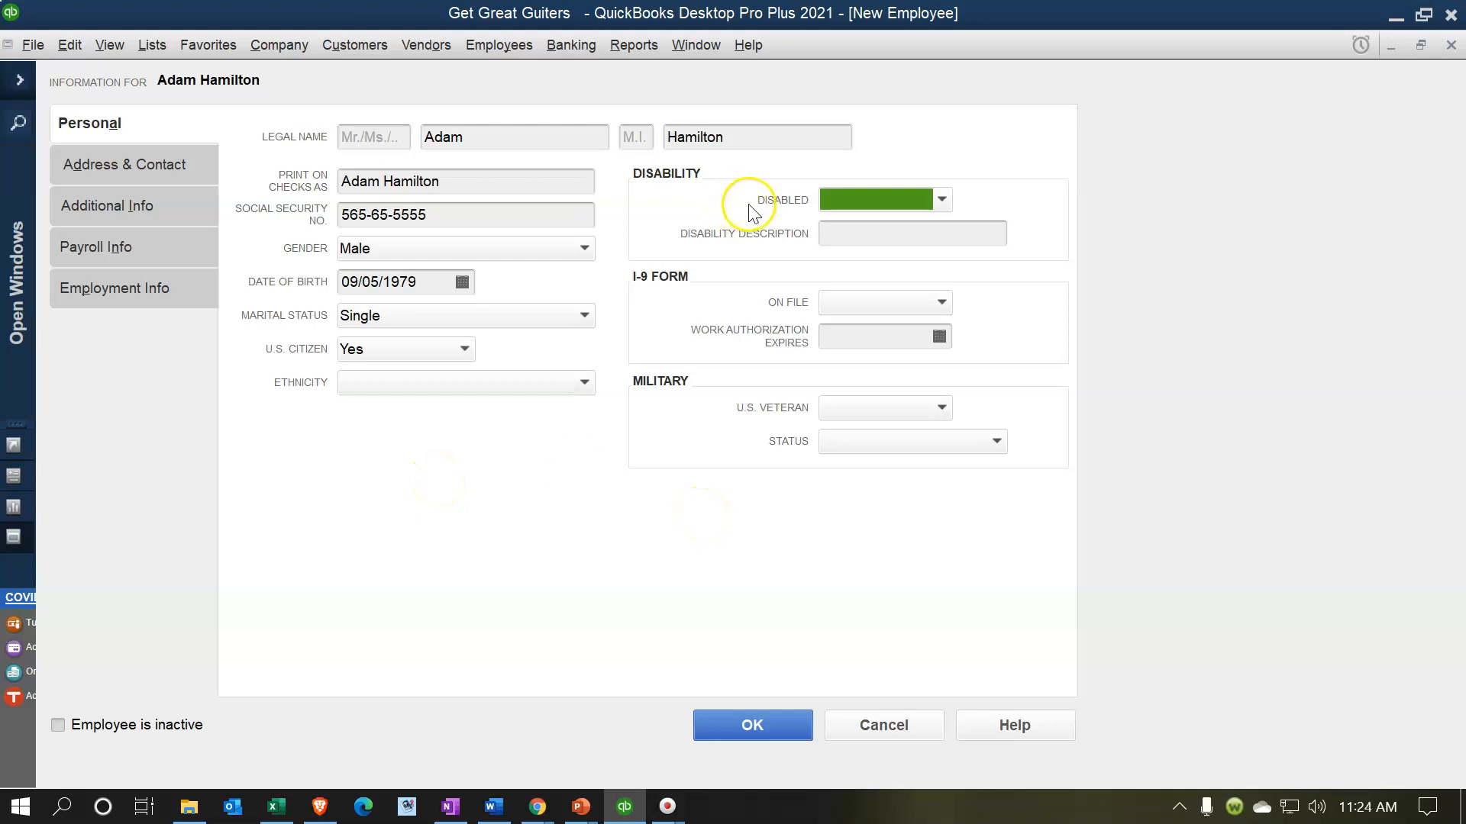
# - Choose No for Disabled, Yes for I-9 On File, and No for U.S. Veteran
pyautogui.click(942, 201)
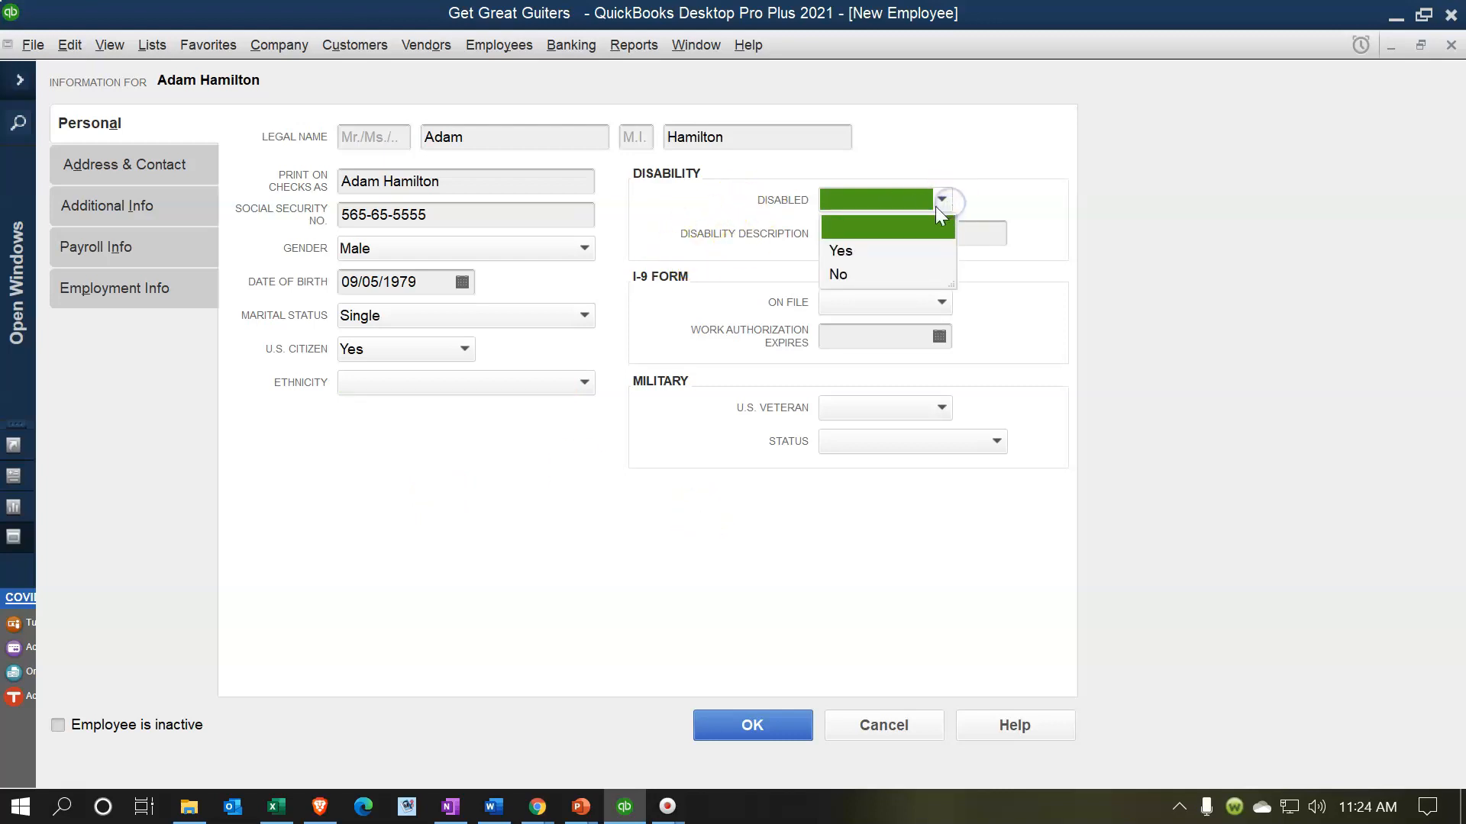
pyautogui.click(839, 274)
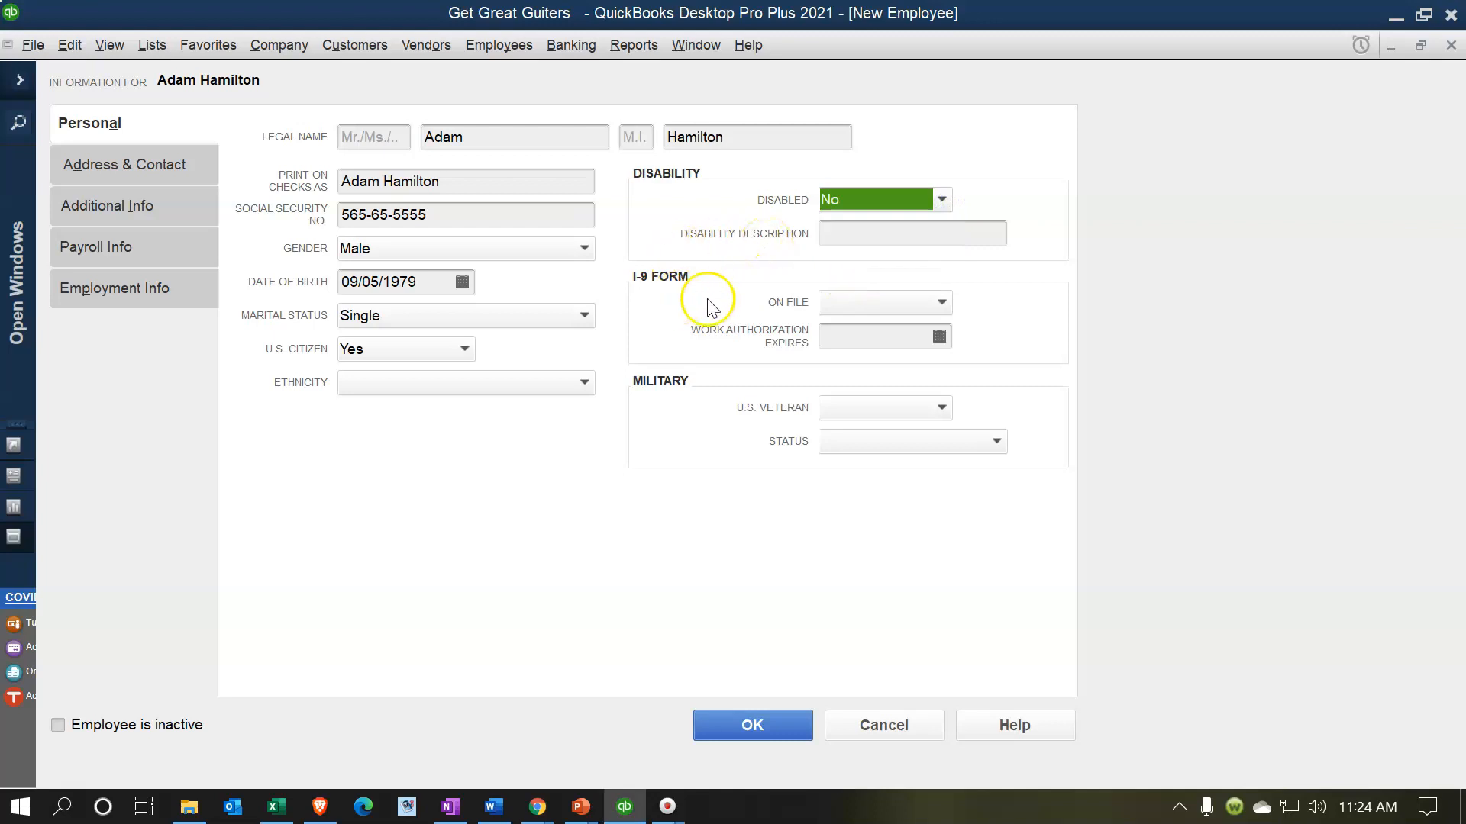
pyautogui.click(942, 306)
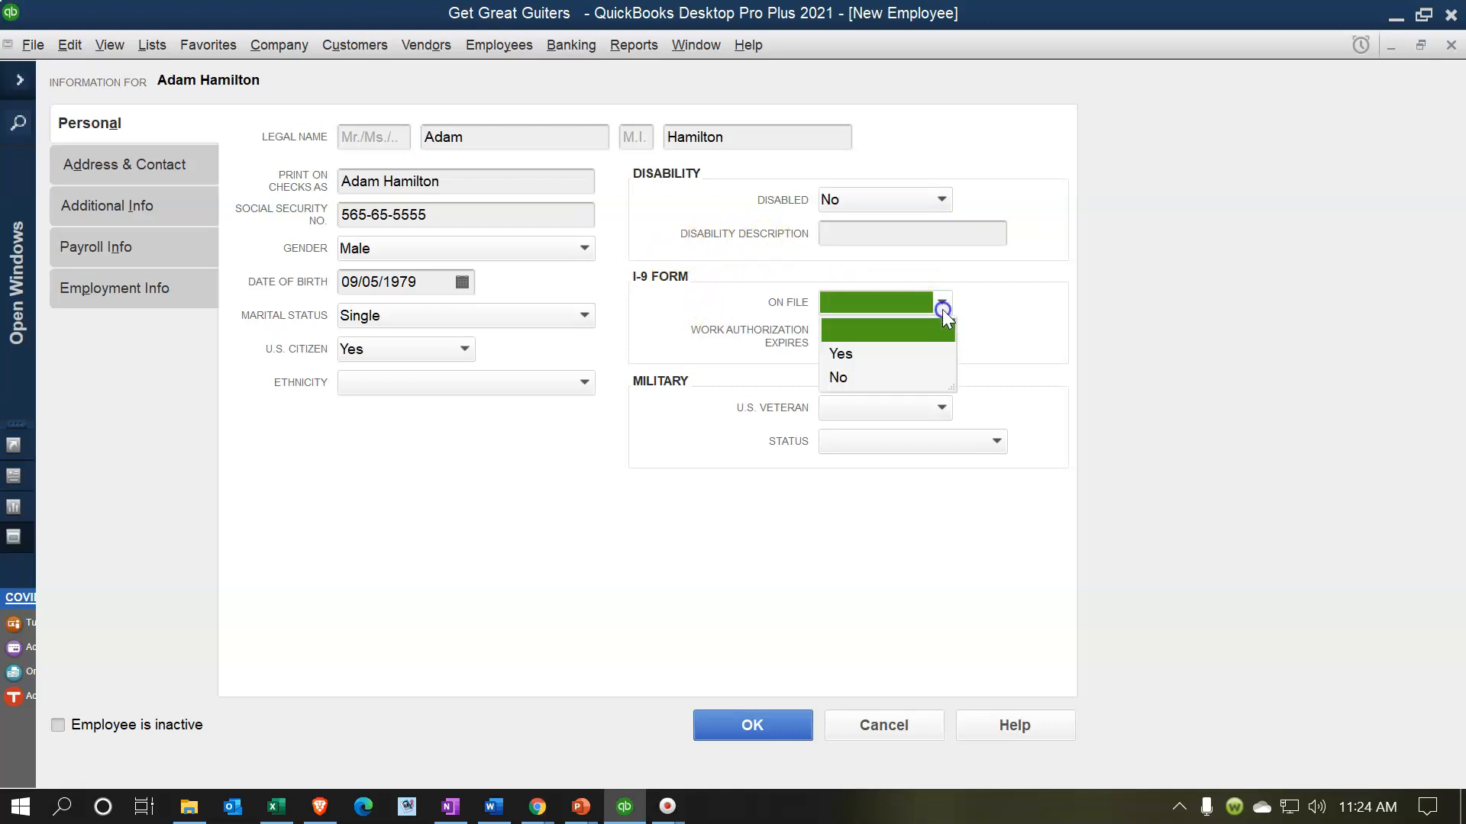
pyautogui.click(840, 354)
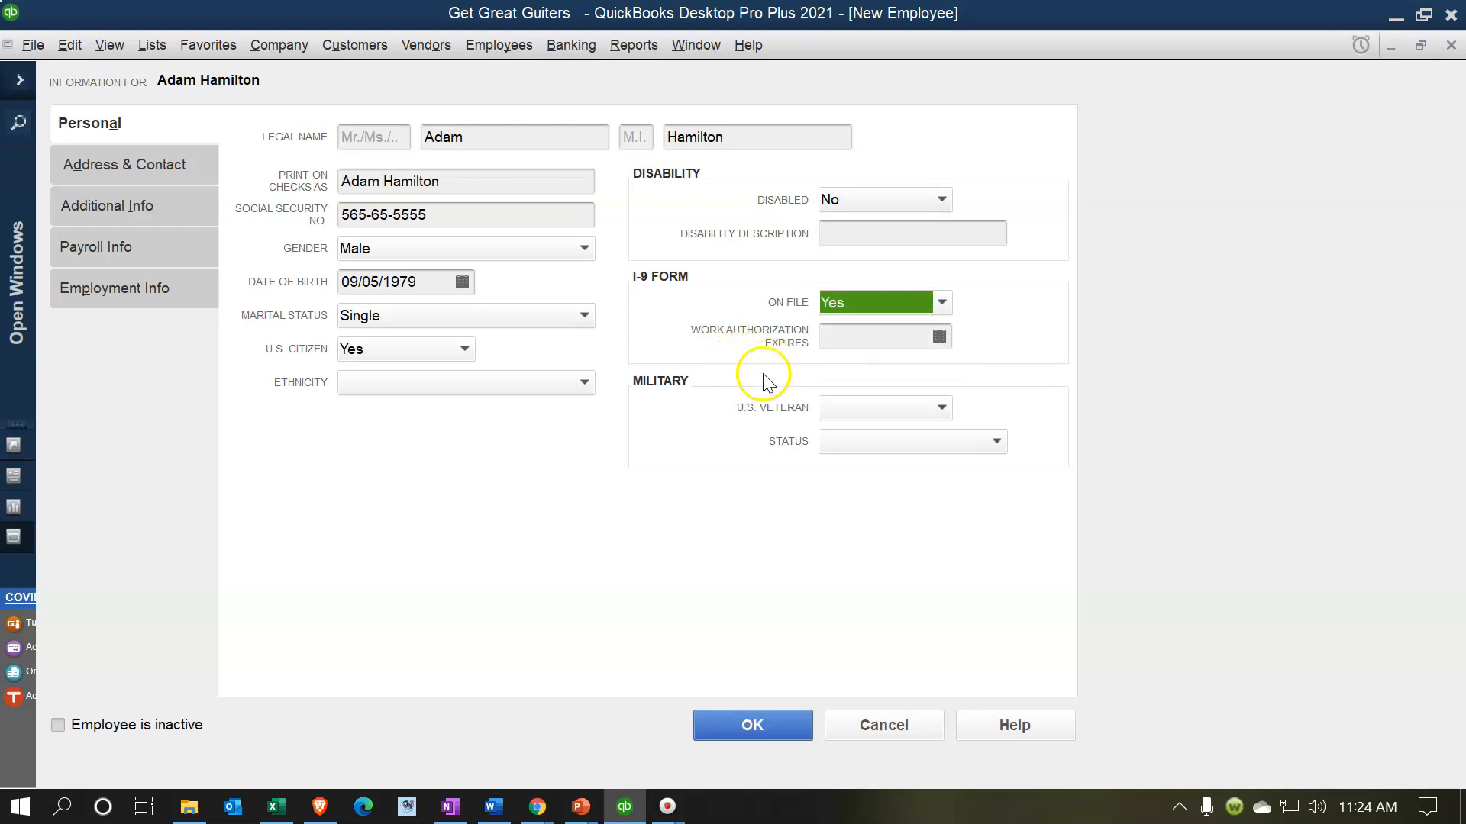
pyautogui.click(940, 406)
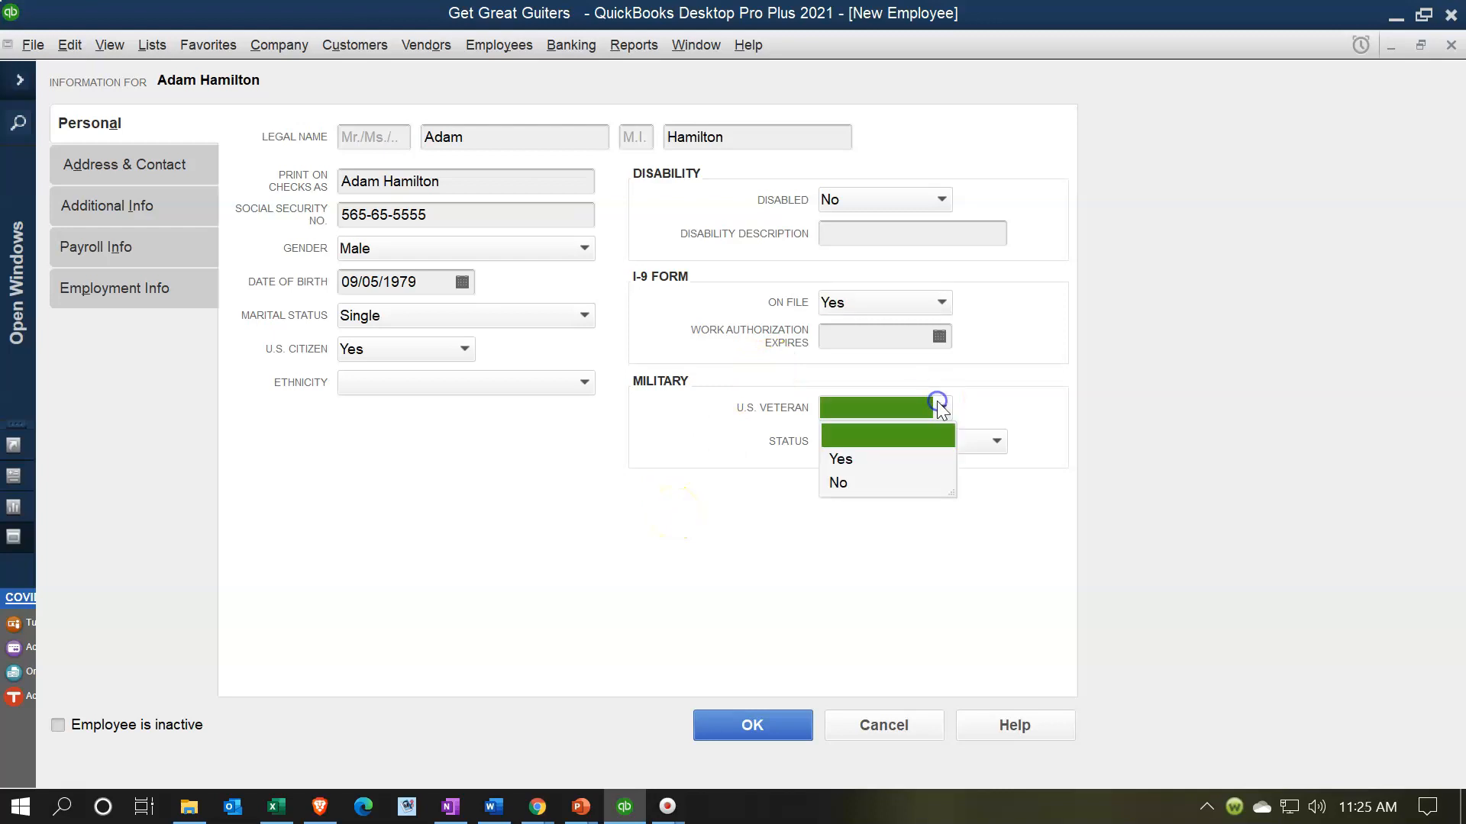
pyautogui.click(837, 483)
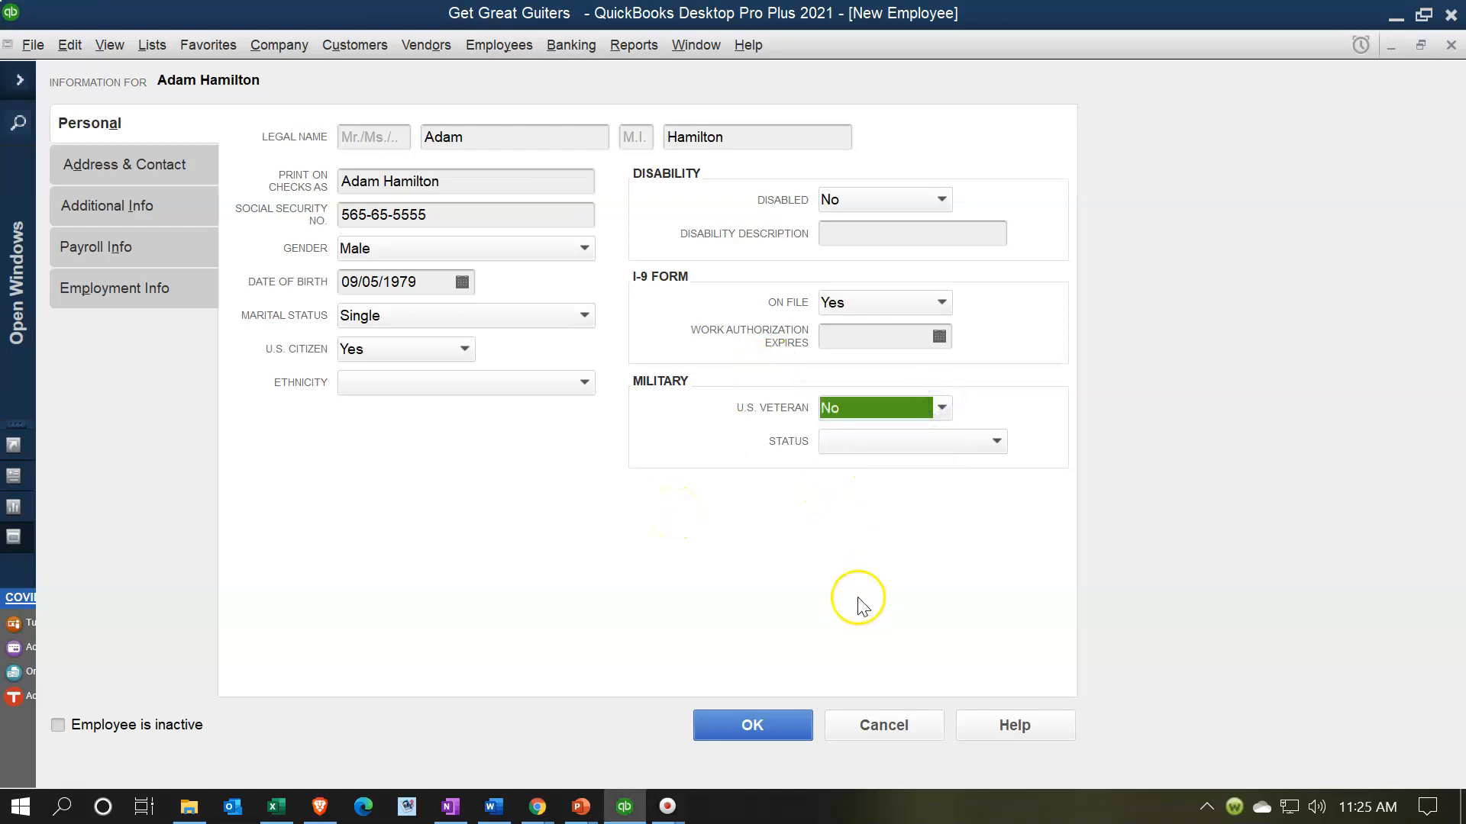
# - Enter the employee's home street address, city, state and ZIP on Address & Contact
pyautogui.click(118, 164)
pyautogui.click(337, 156)
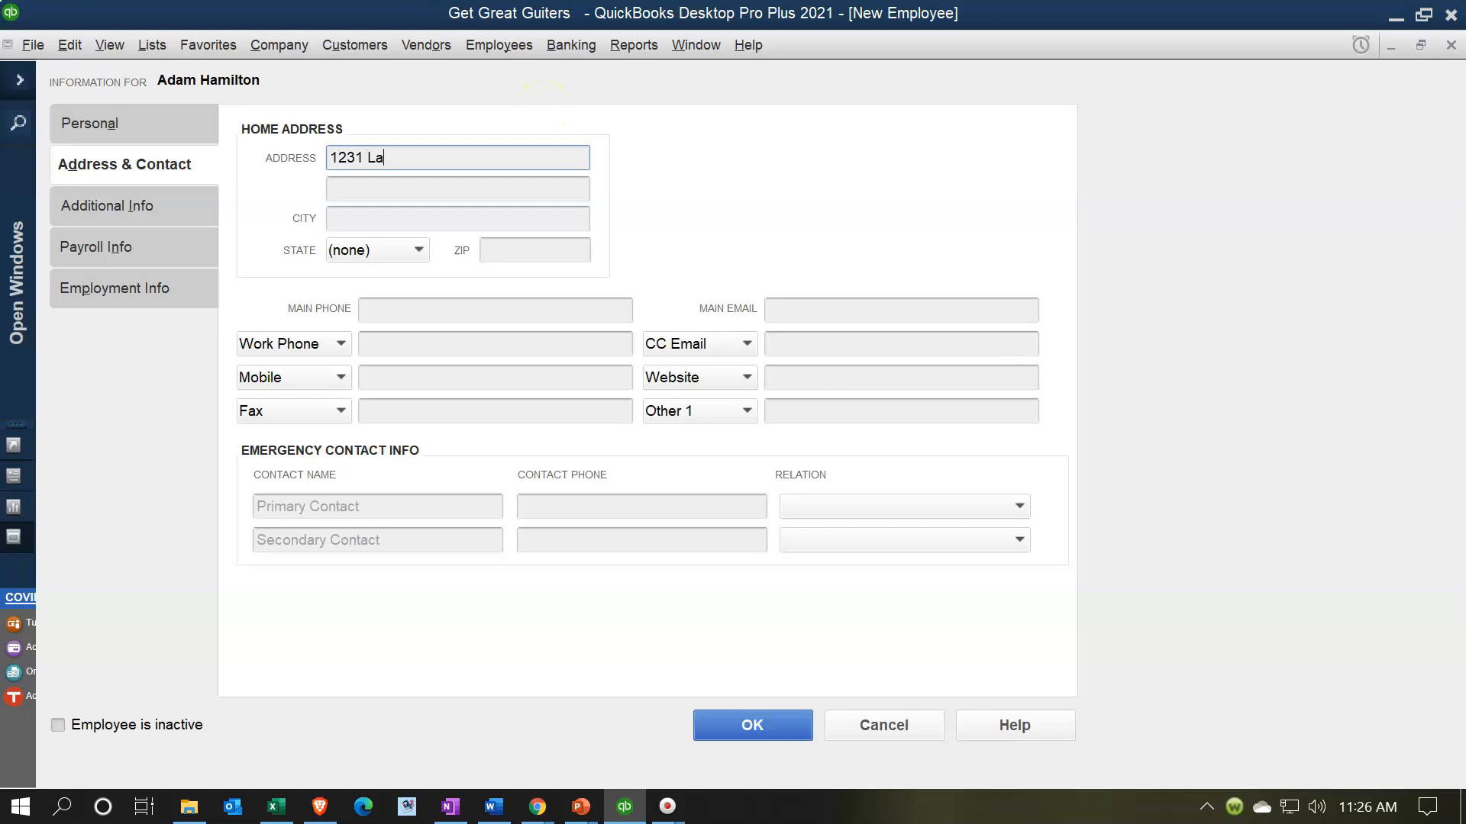
pyautogui.press('Tab')
pyautogui.press('Tab')
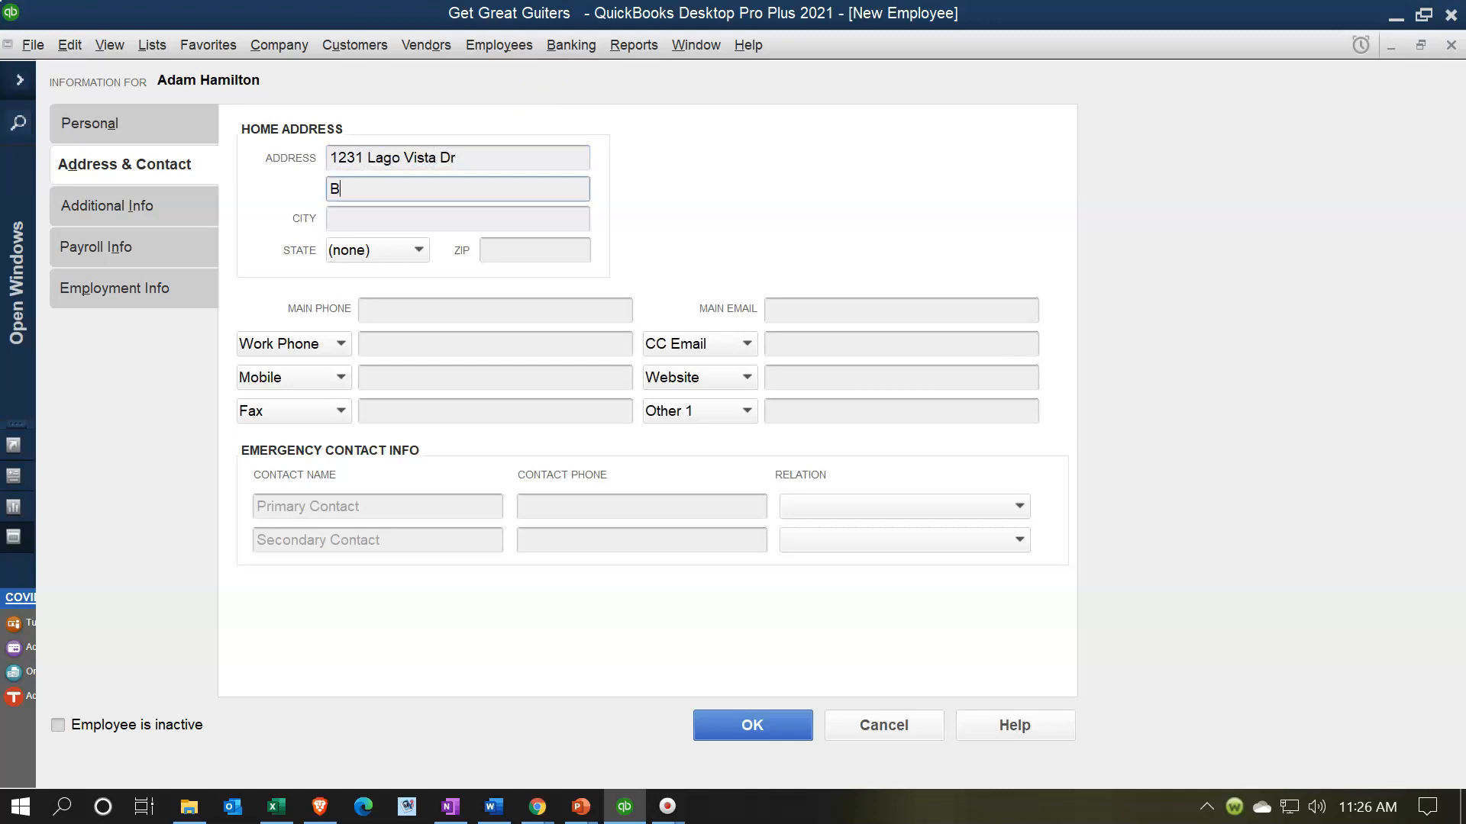
pyautogui.write('Beverly Hillo')
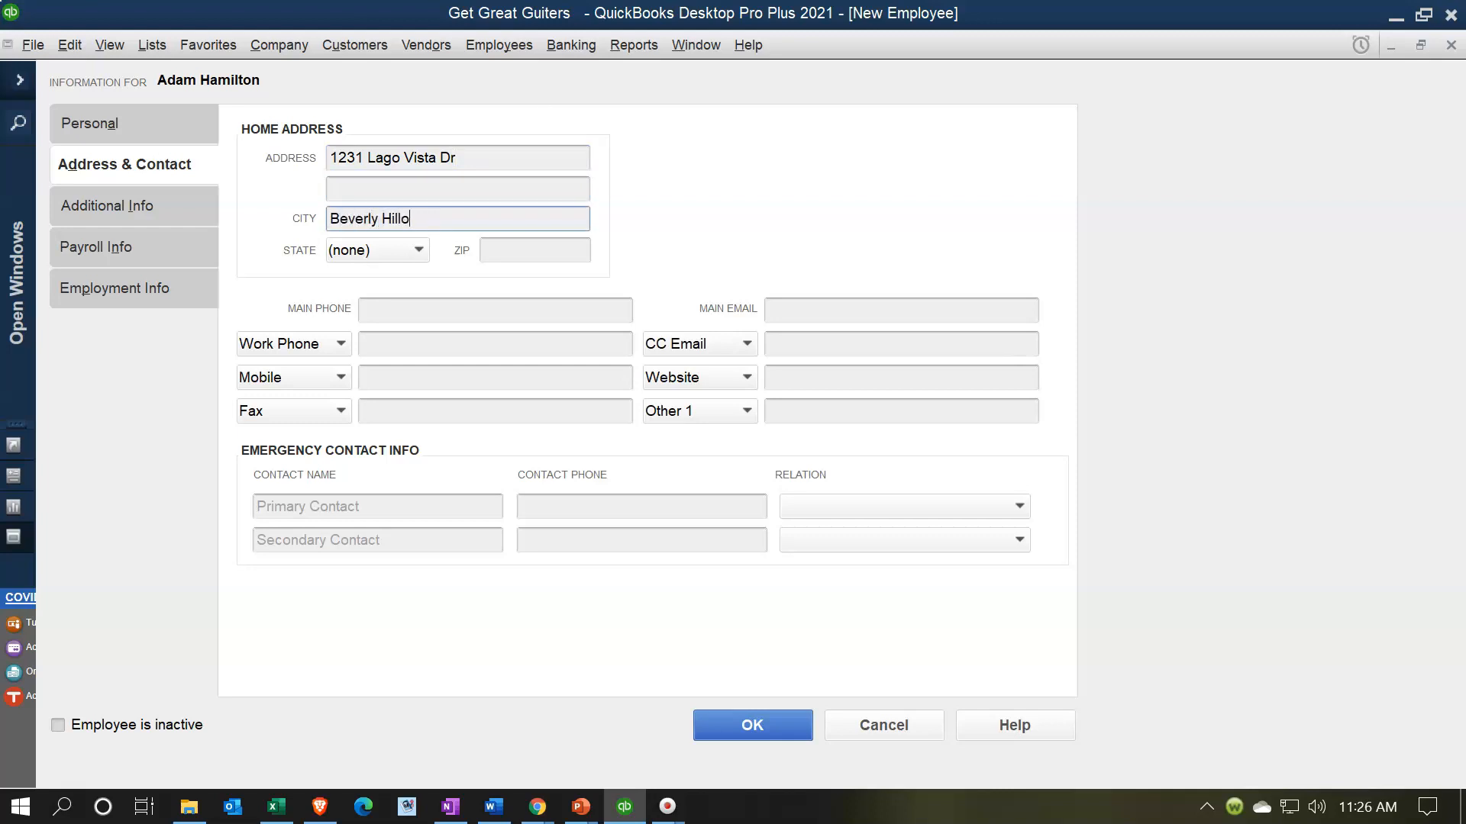
pyautogui.press('BackSpace')
pyautogui.write('s')
pyautogui.press('Tab')
pyautogui.write('CA')
pyautogui.press('Tab')
pyautogui.write('90210')
# - Skip the phone, email and emergency contact fields and move to Additional Info
pyautogui.press('Tab')
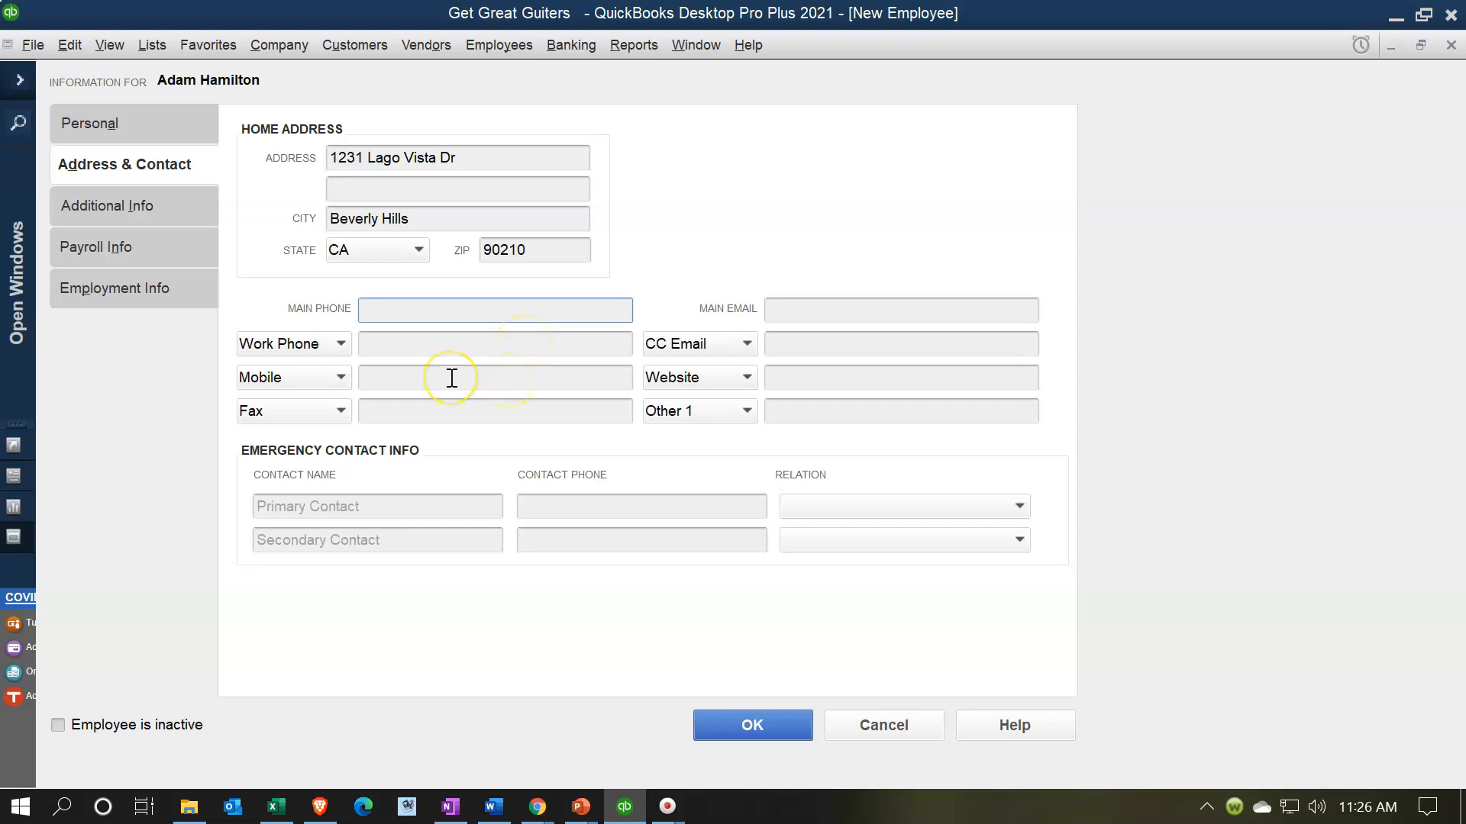
pyautogui.press('Tab')
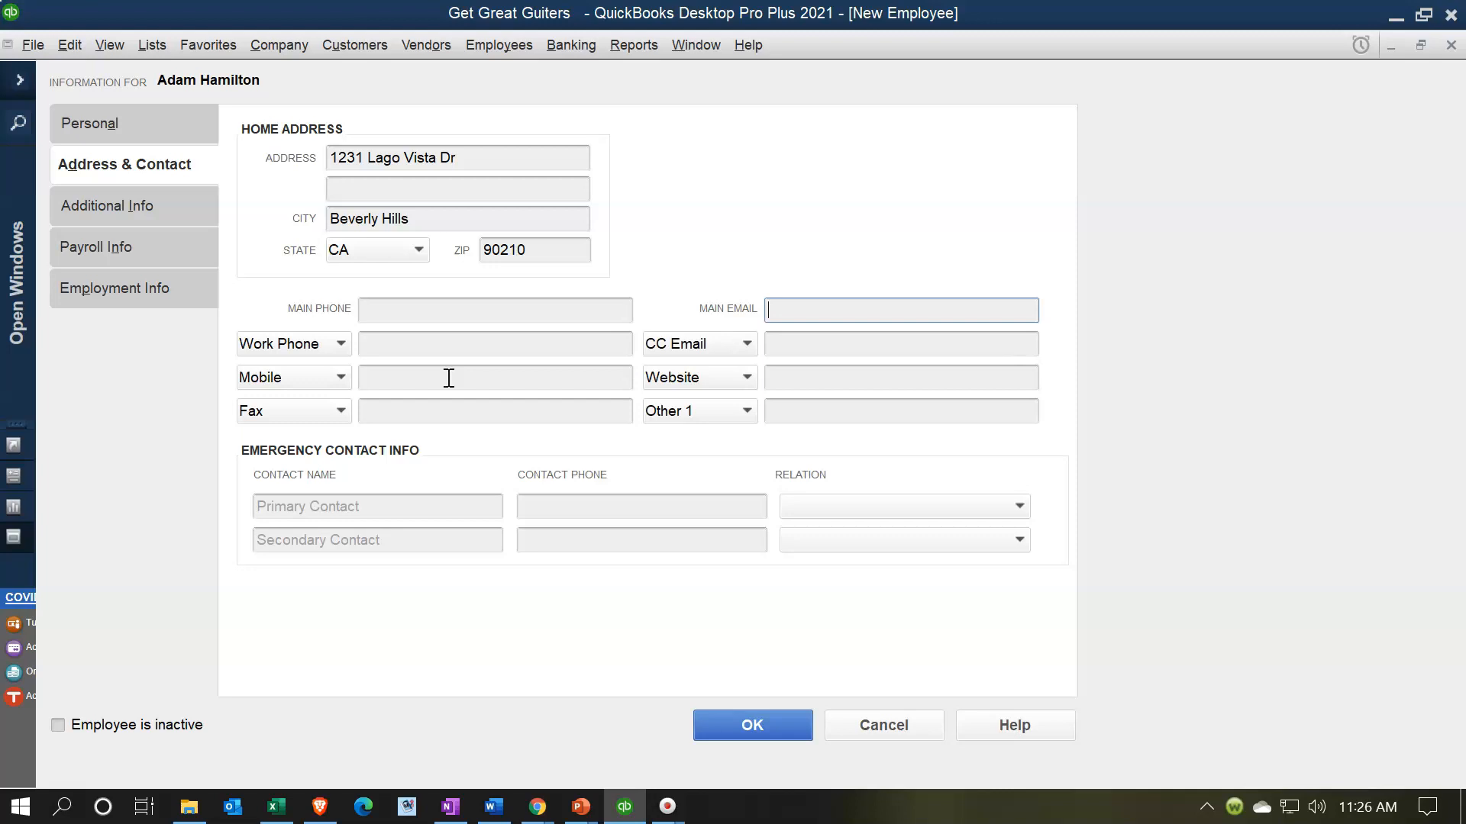
pyautogui.press('Tab')
pyautogui.press('Tab')
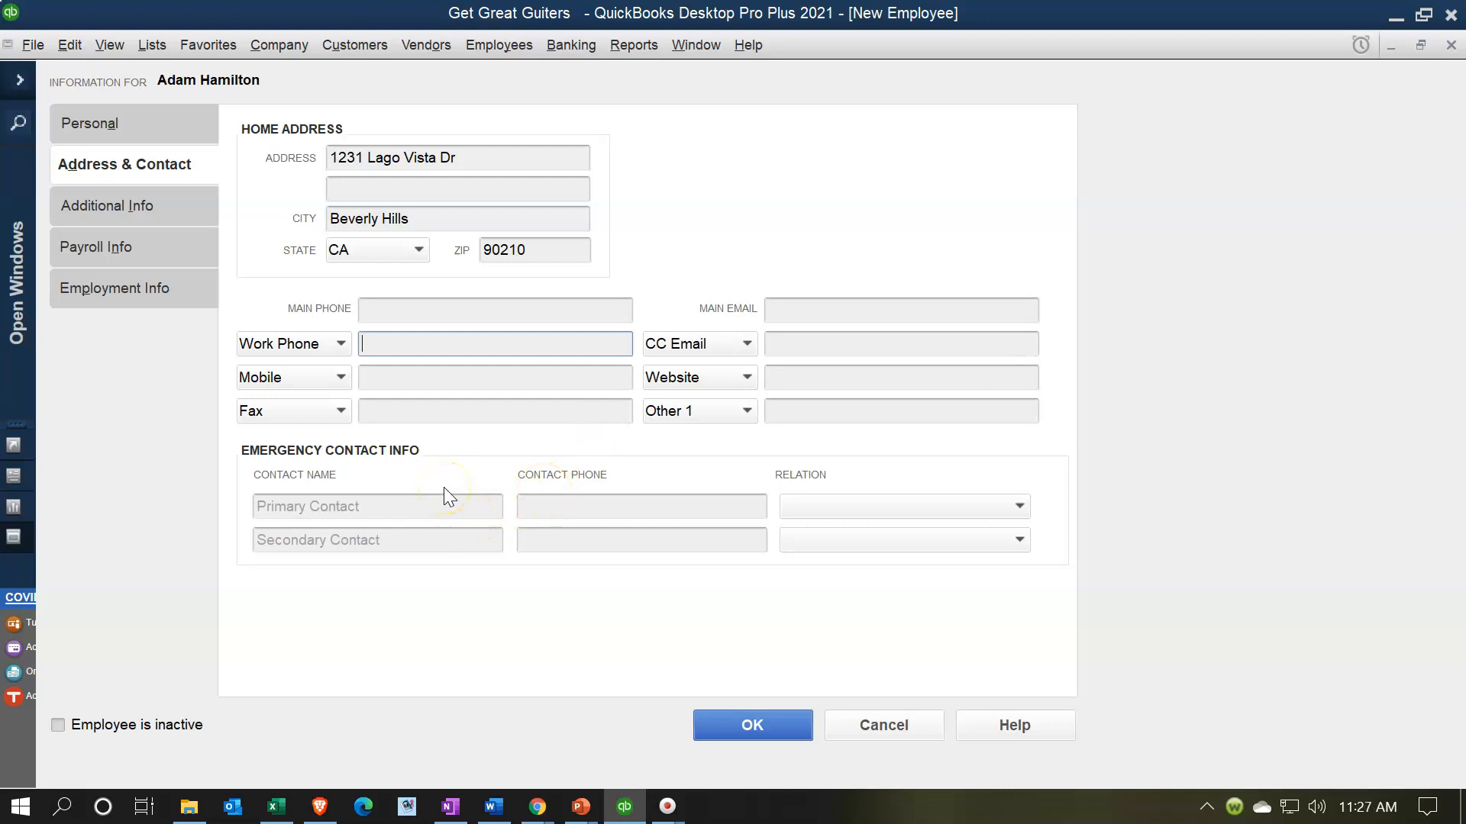
pyautogui.click(404, 499)
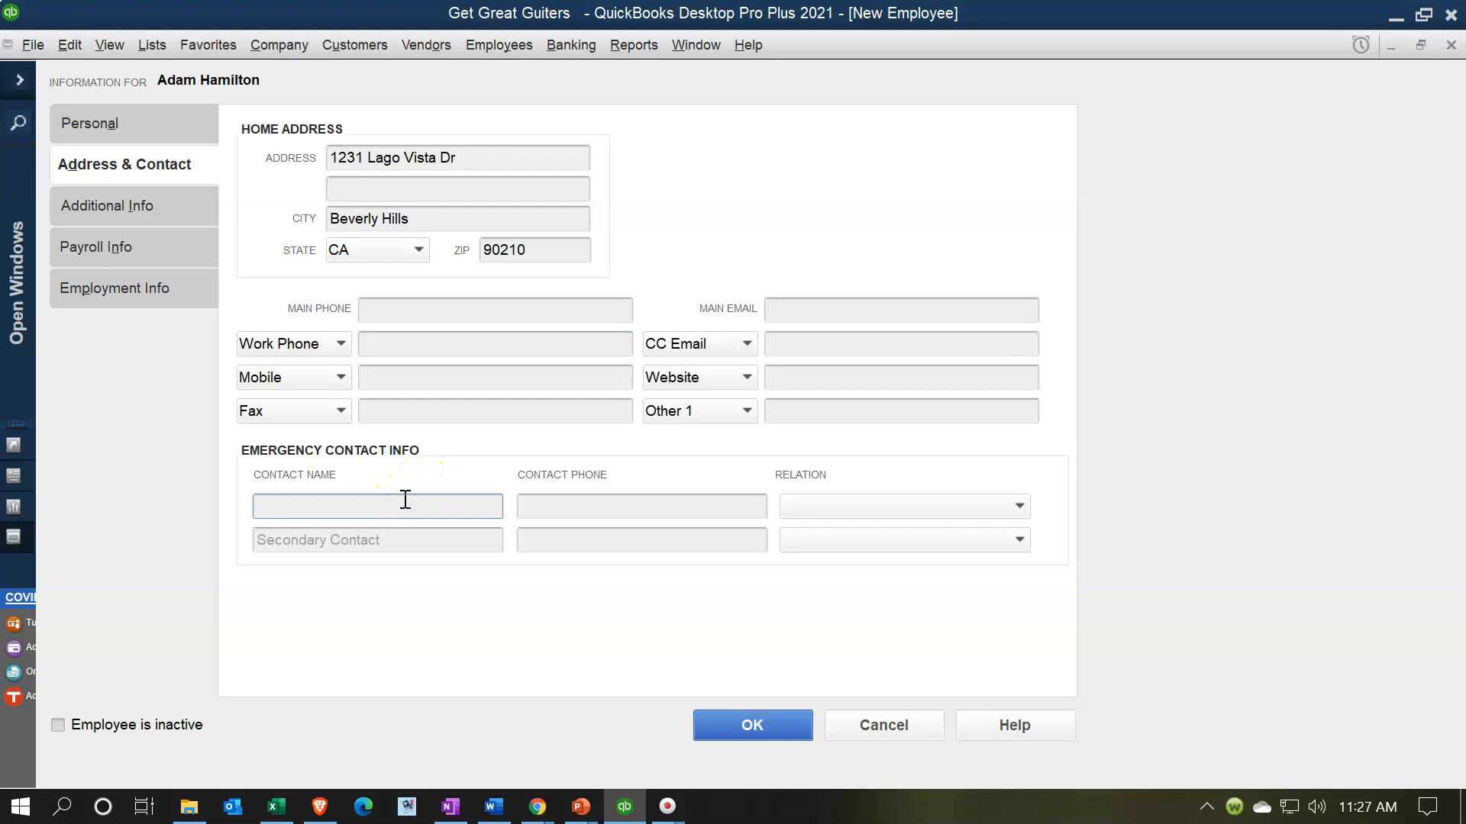
pyautogui.click(116, 207)
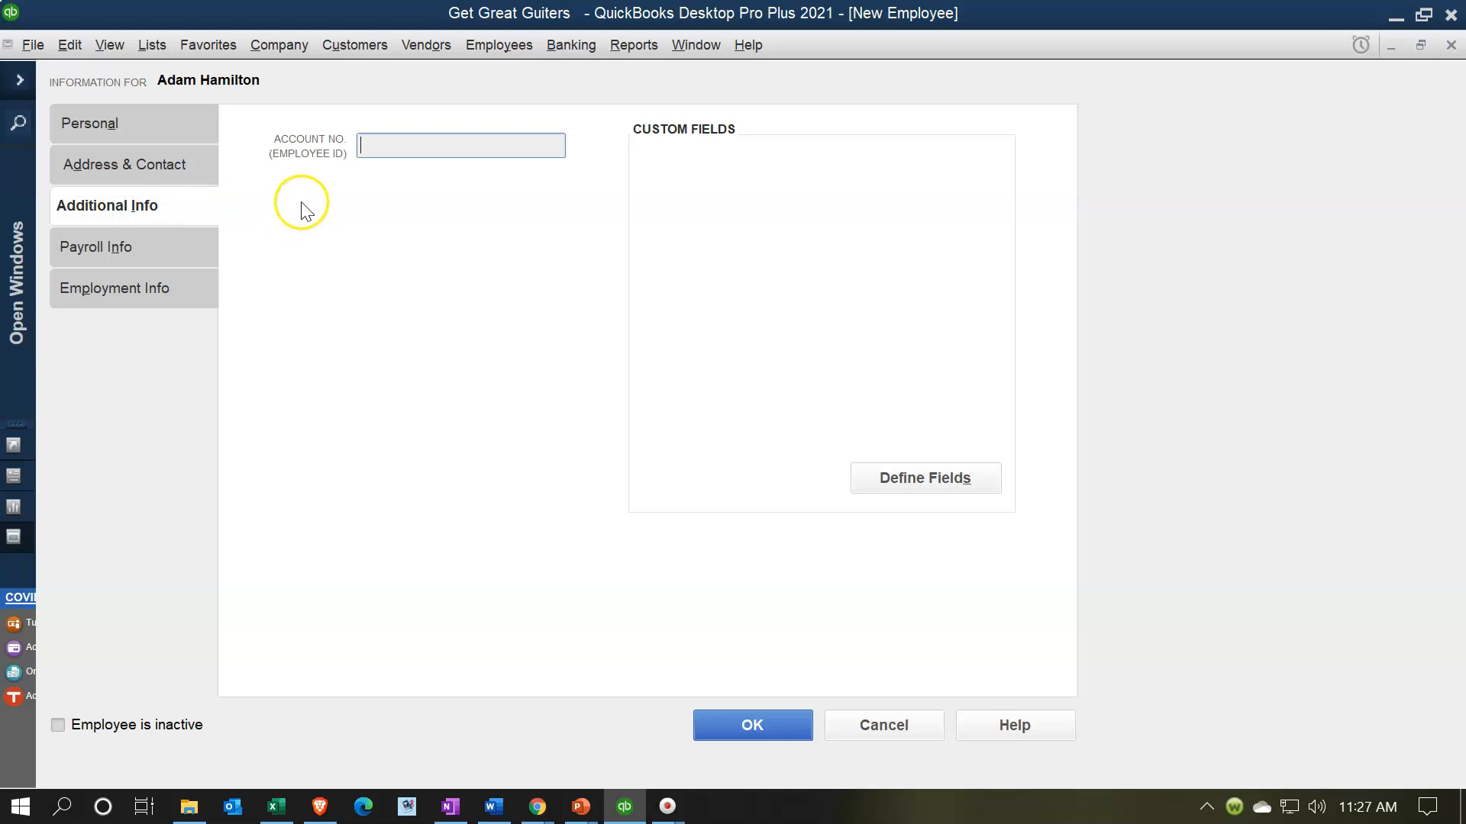
# - Show the employee's Payroll Info page, currently set to Biweekly pay frequency
pyautogui.click(126, 255)
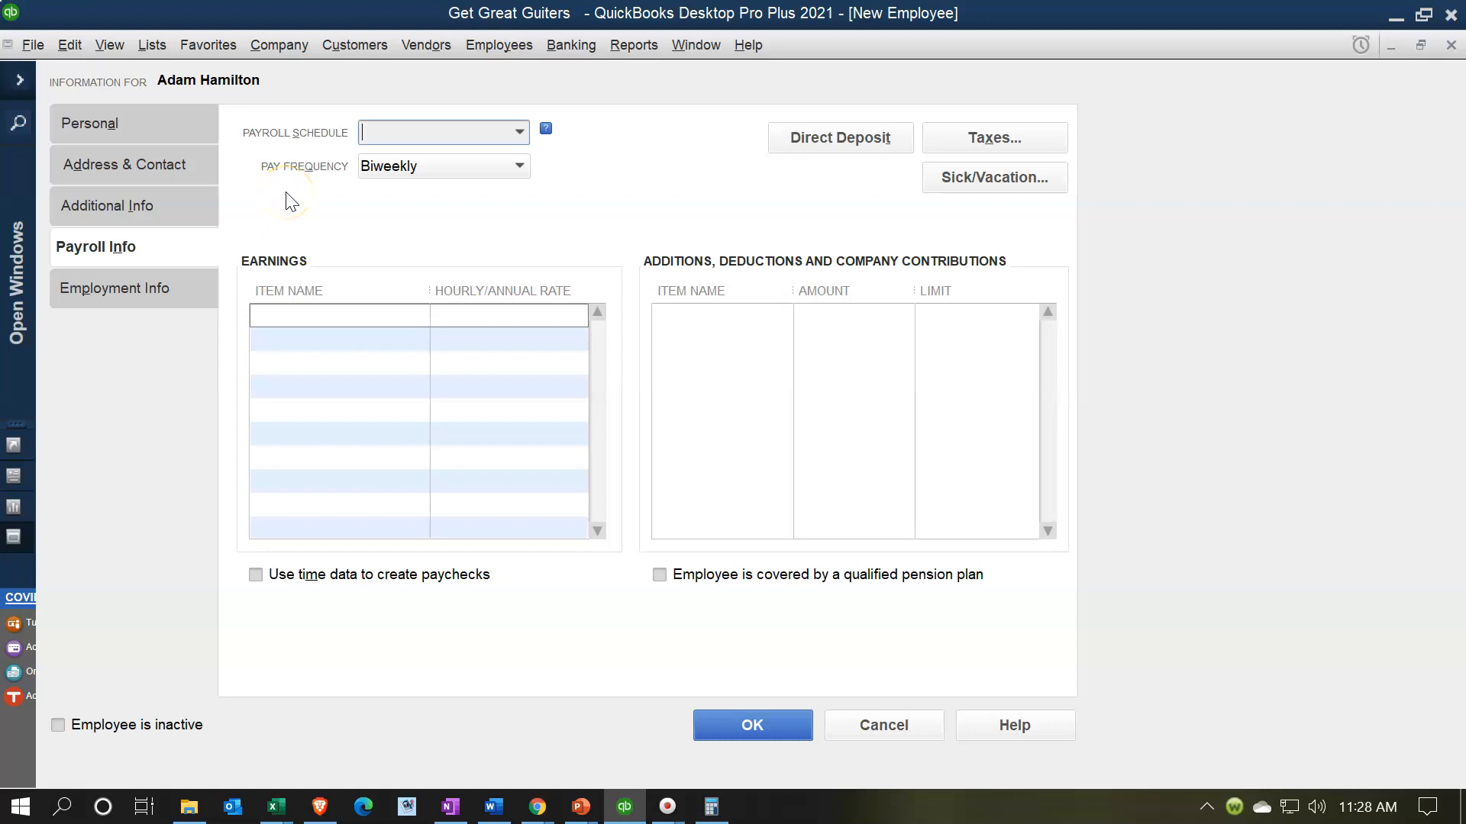
# - List the pay frequency options and bring the calculator over the employee form
pyautogui.click(519, 167)
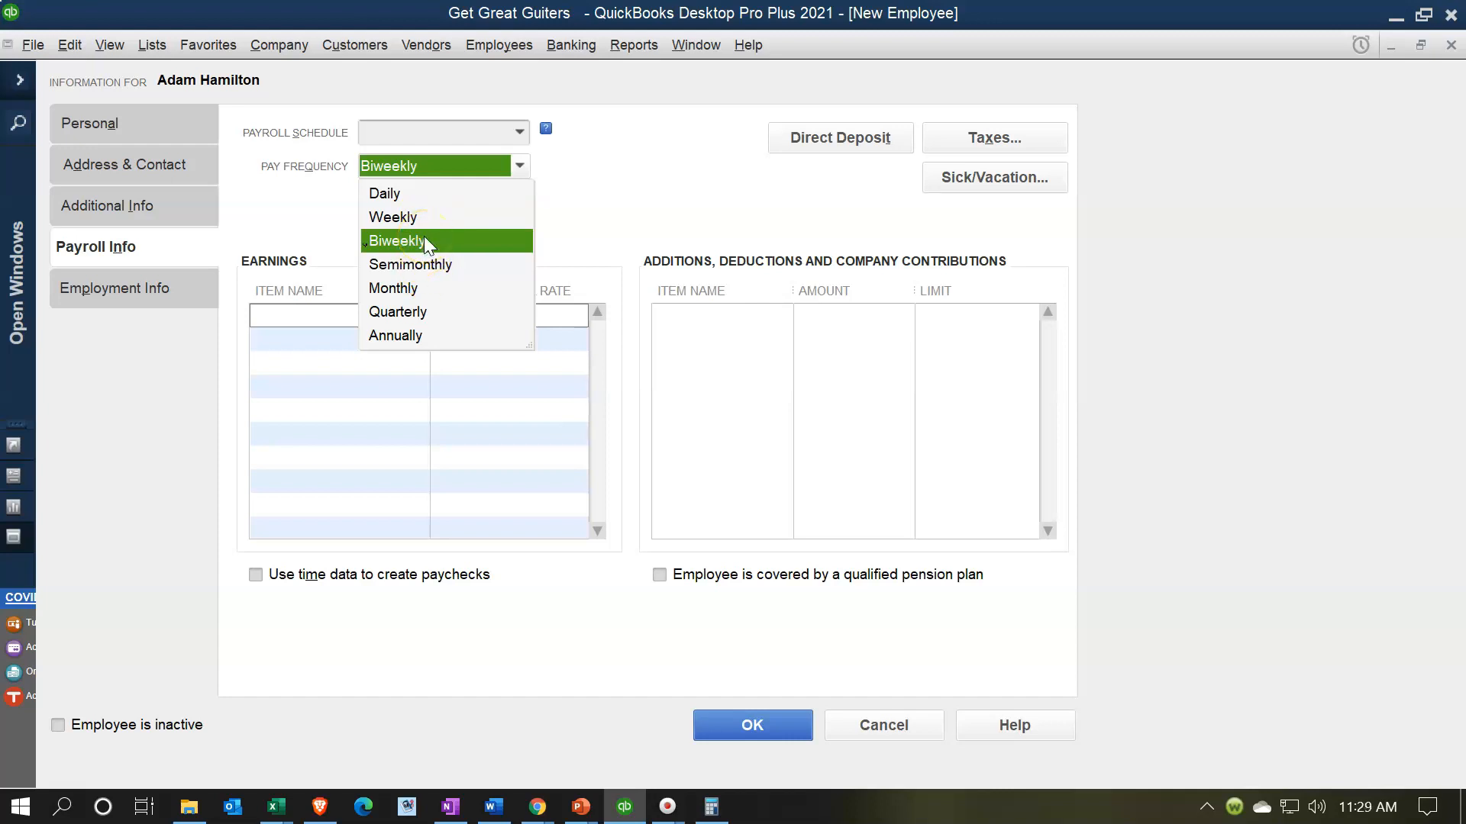
pyautogui.moveTo(1443, 139); pyautogui.dragTo(663, 139)
# - Calculate 52 ÷ 2 = 26 in Calculator, then set the pay frequency to Monthly
pyautogui.click(680, 221)
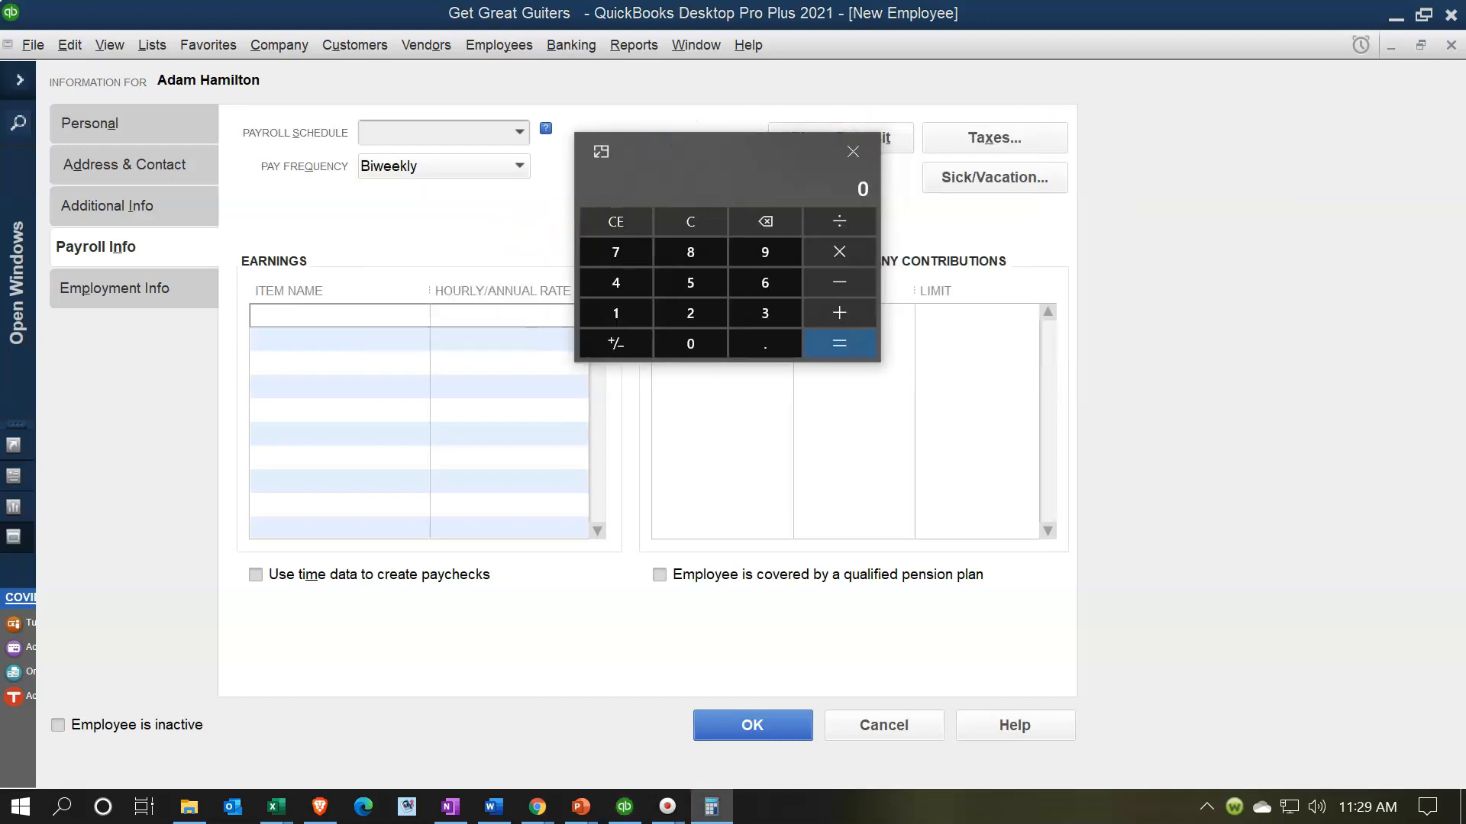
pyautogui.click(690, 282)
pyautogui.click(690, 313)
pyautogui.write('/2')
pyautogui.press('BackSpace')
pyautogui.write('52/2')
pyautogui.press('Return')
pyautogui.click(690, 221)
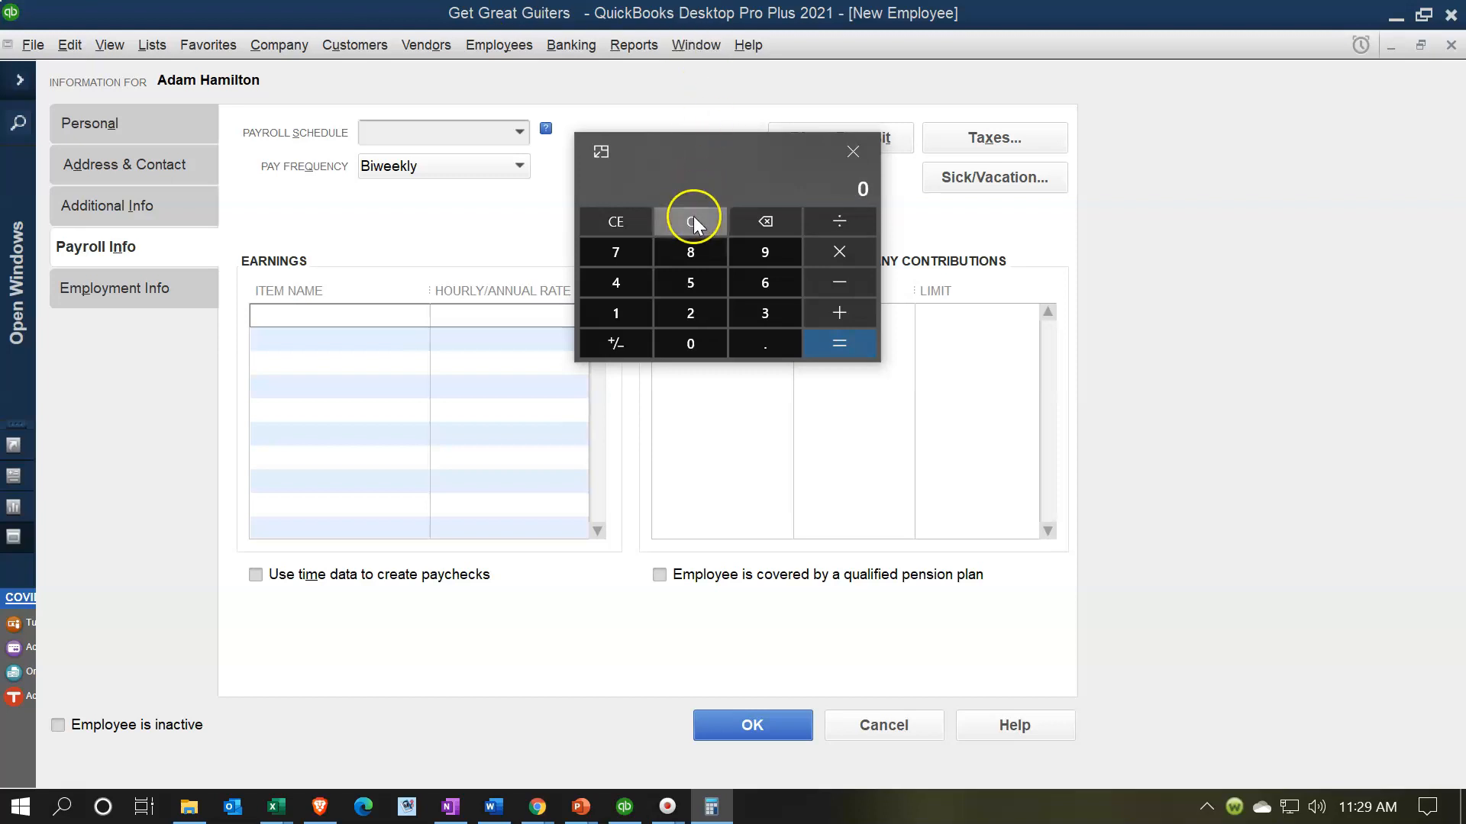
pyautogui.write('52/2')
pyautogui.press('Return')
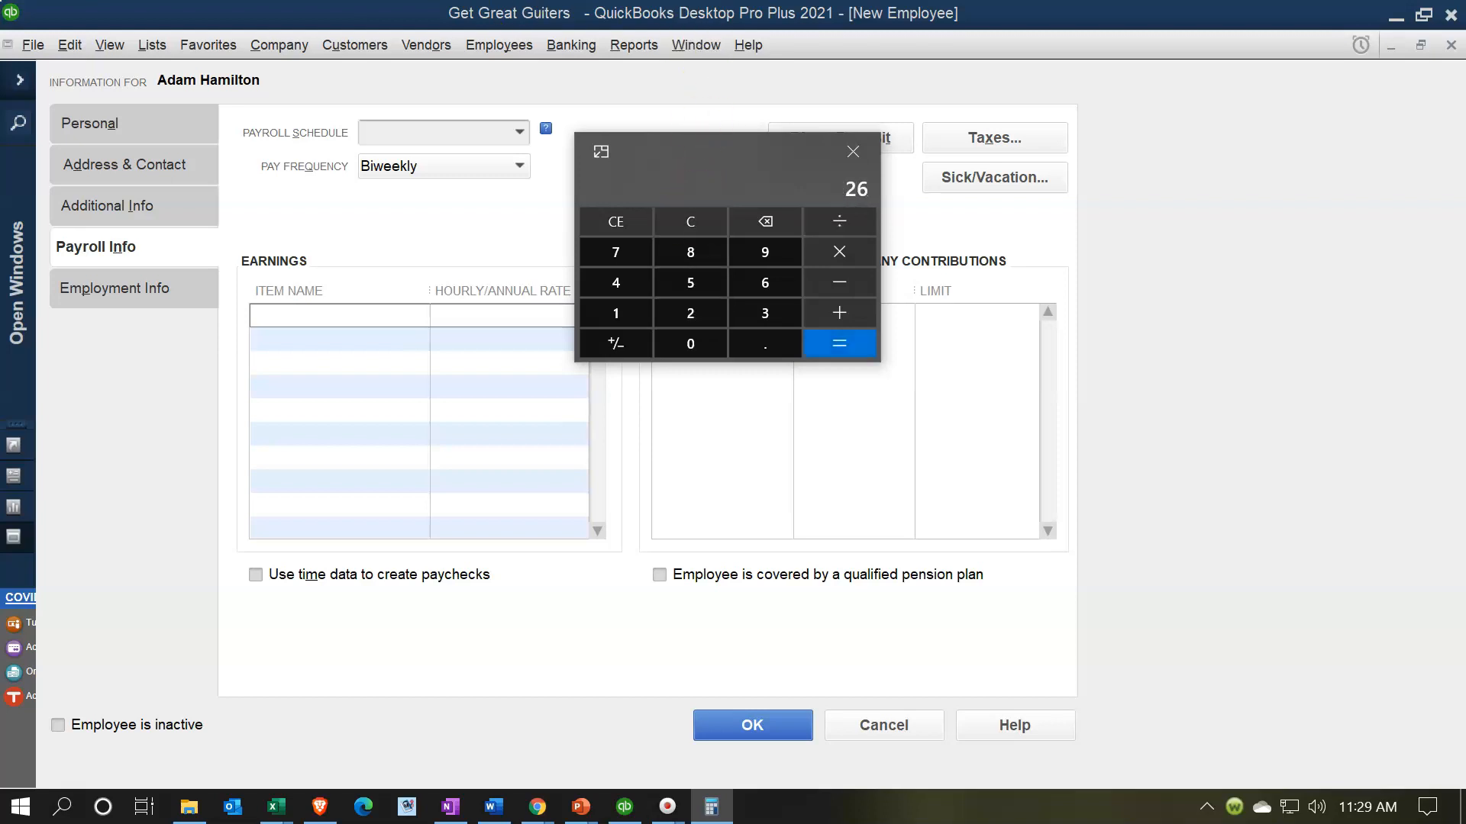
pyautogui.click(517, 165)
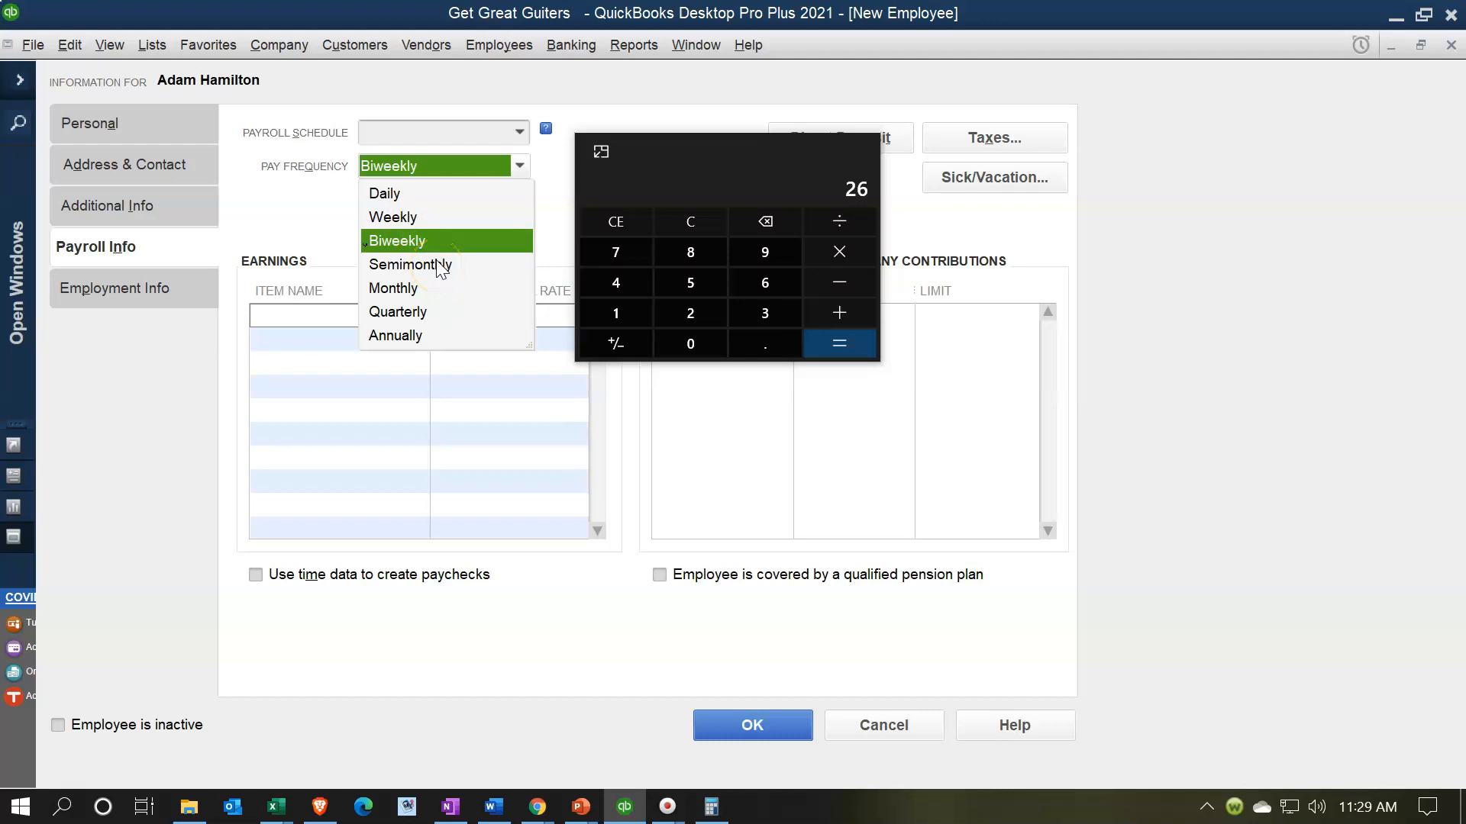
pyautogui.click(393, 288)
# - Enter 'Salaray' as the earnings item and choose to set it up as a new payroll item
pyautogui.moveTo(684, 148); pyautogui.dragTo(1465, 79)
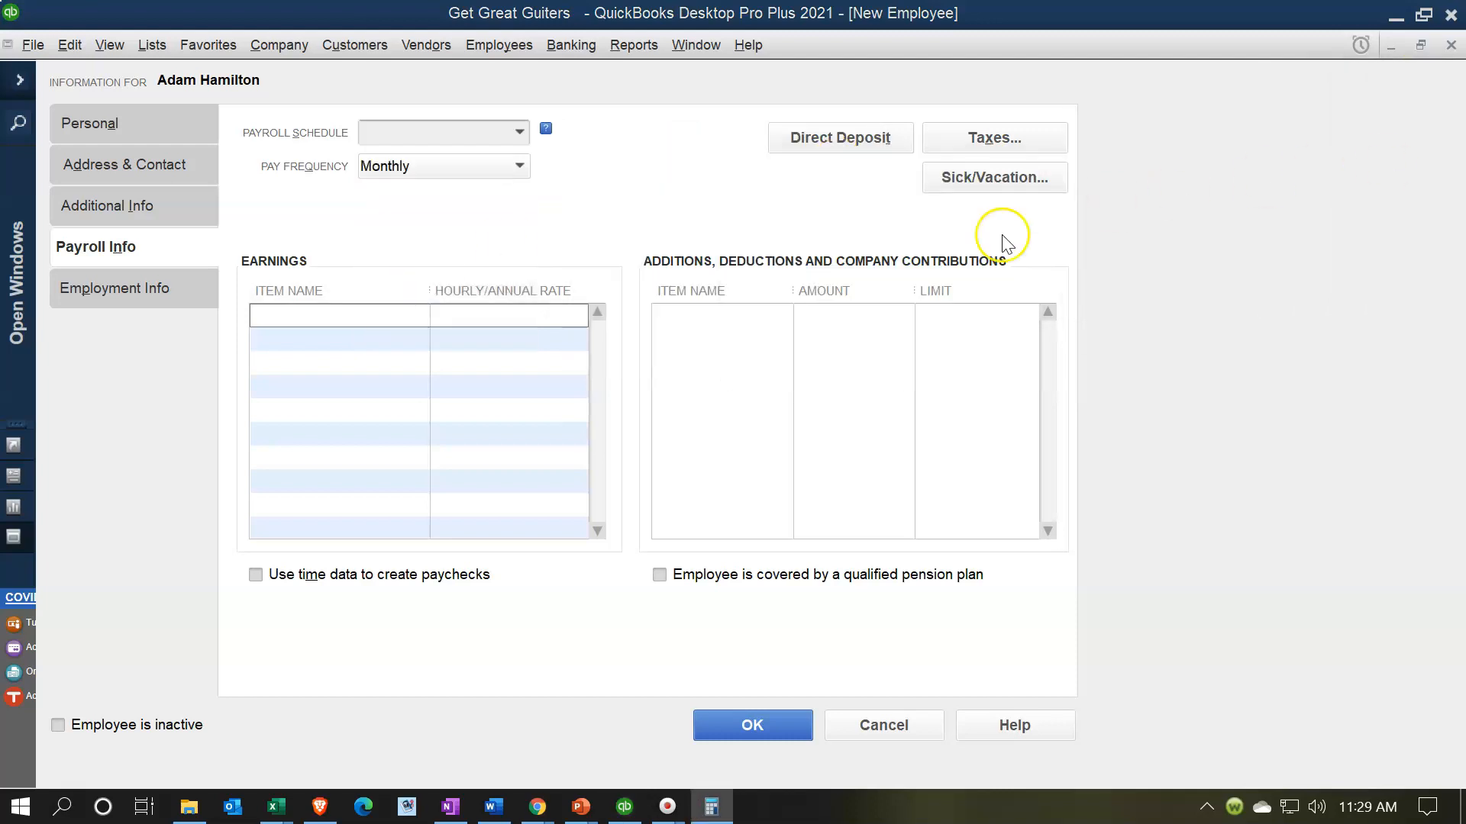
pyautogui.click(646, 242)
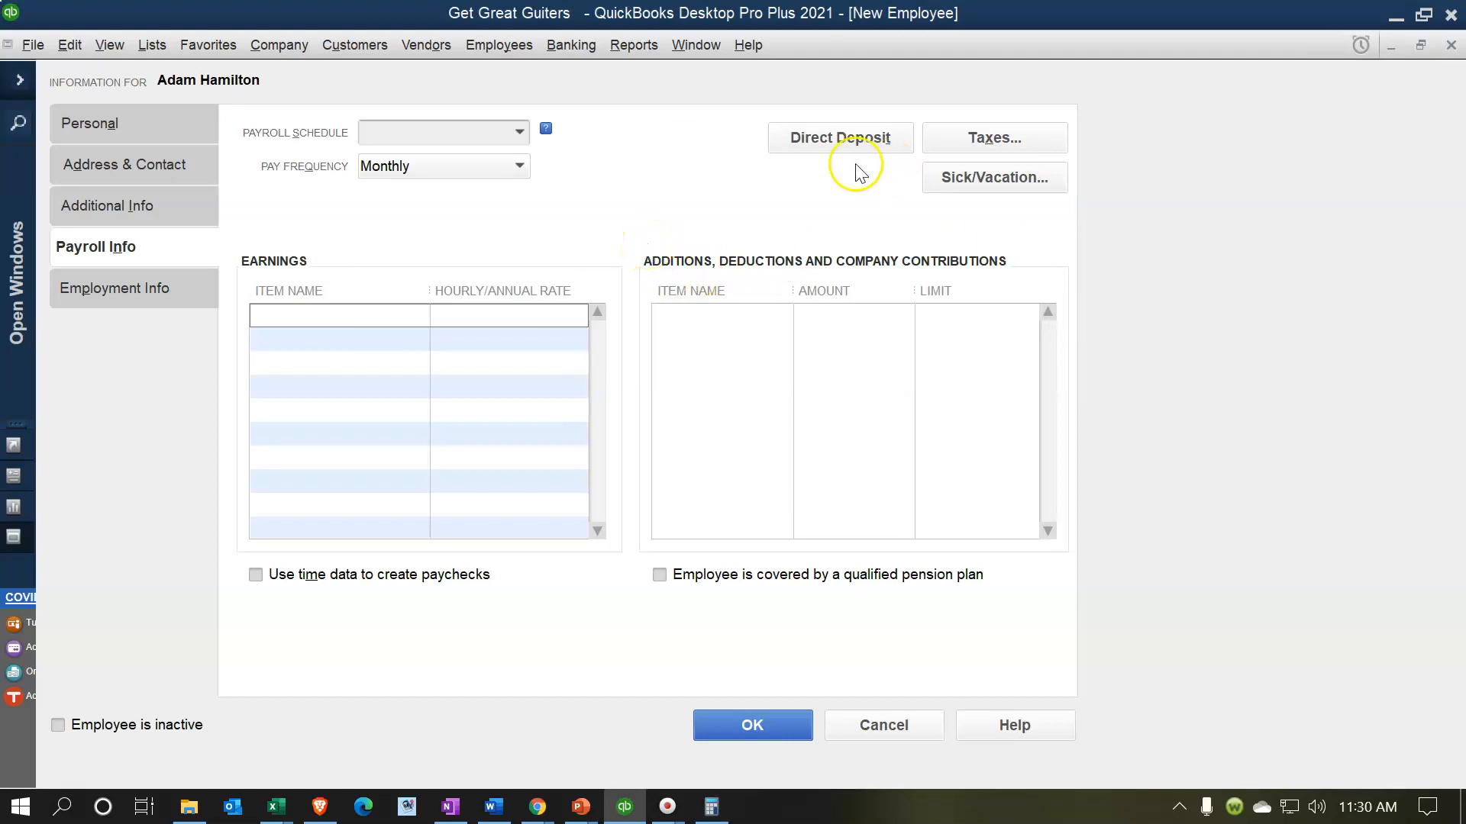
pyautogui.click(351, 319)
pyautogui.click(420, 315)
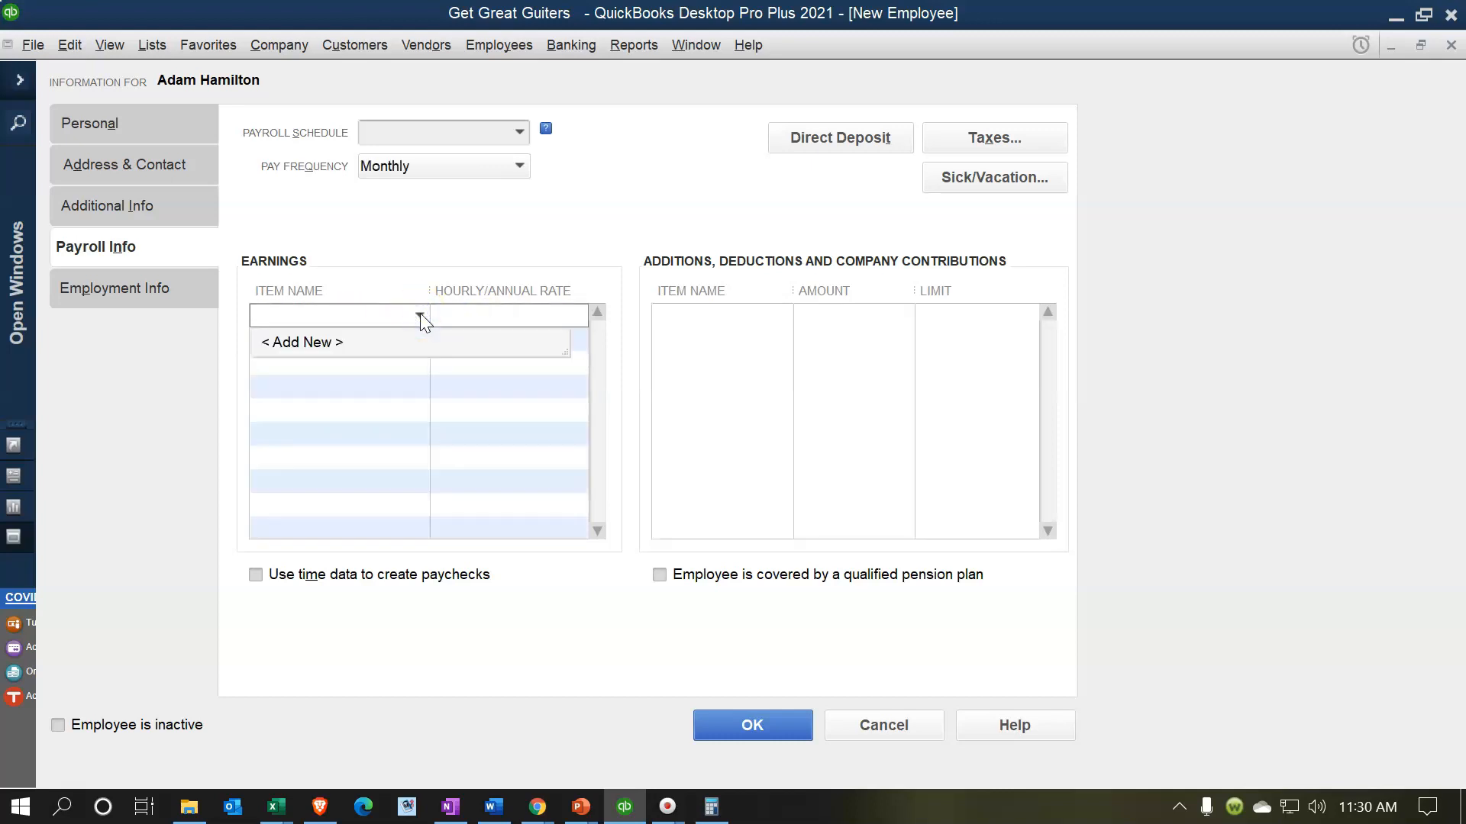
pyautogui.click(420, 313)
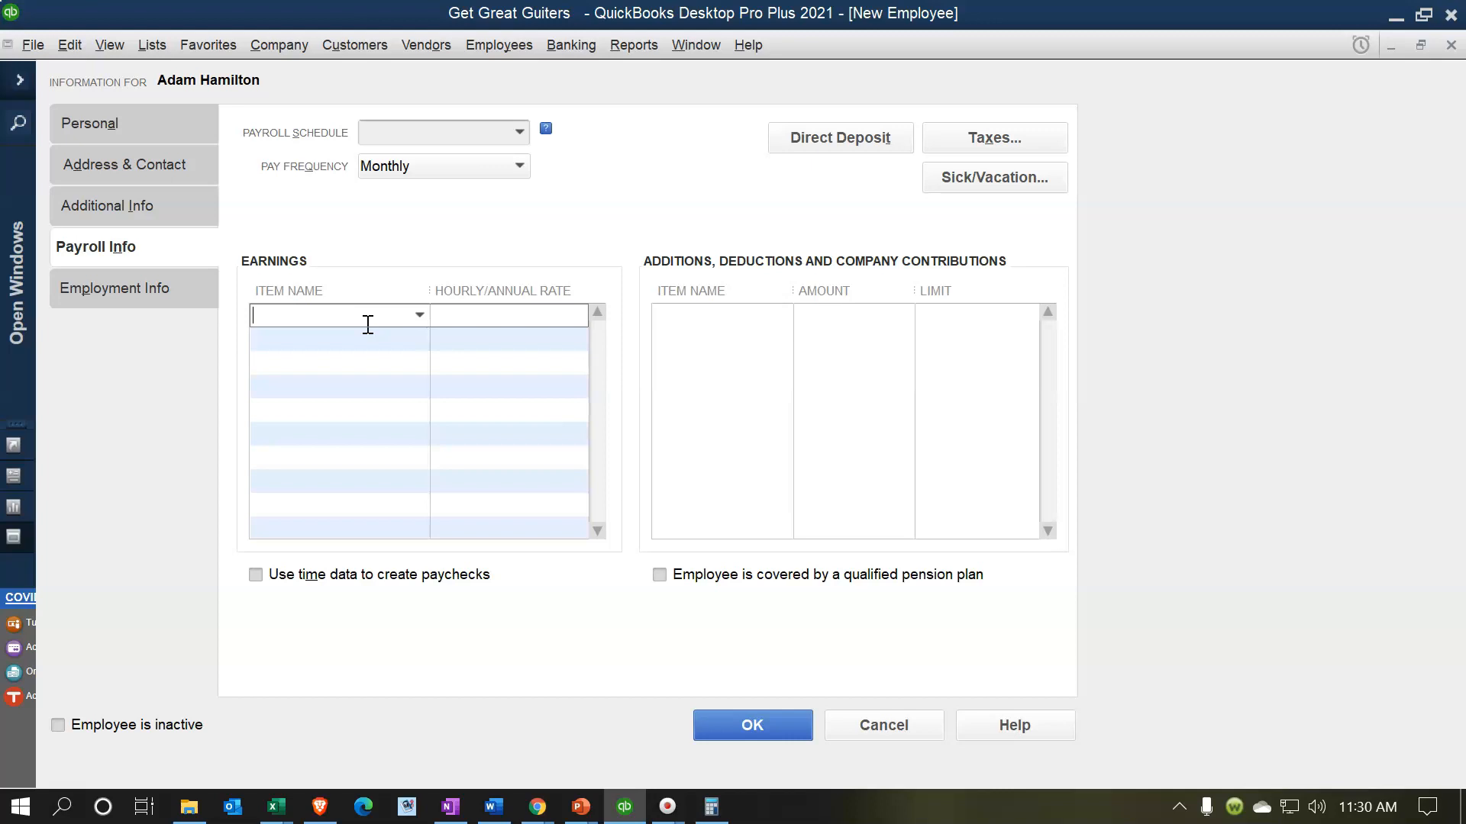
pyautogui.write('Salaray')
pyautogui.press('Tab')
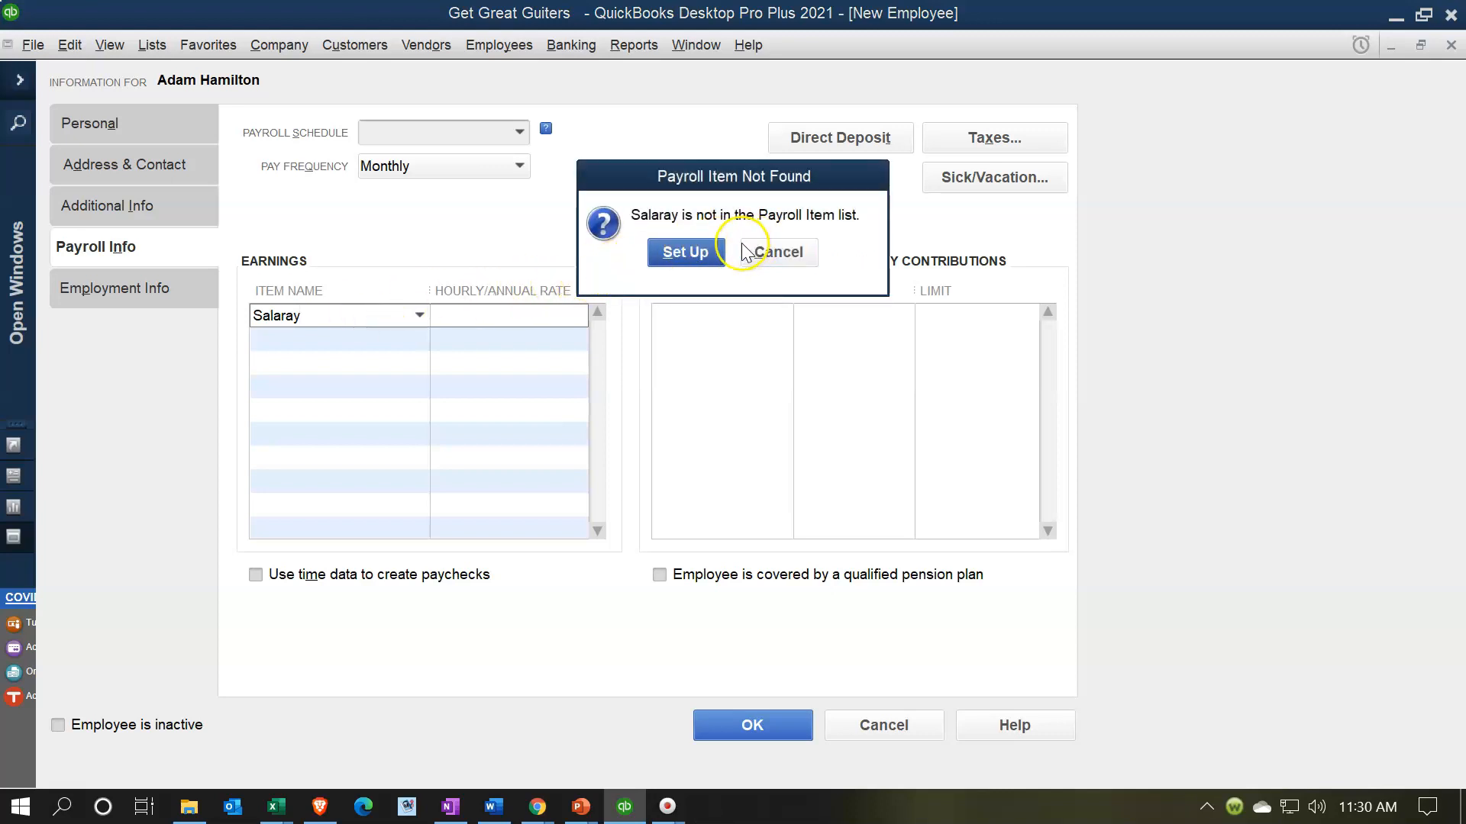
pyautogui.click(685, 253)
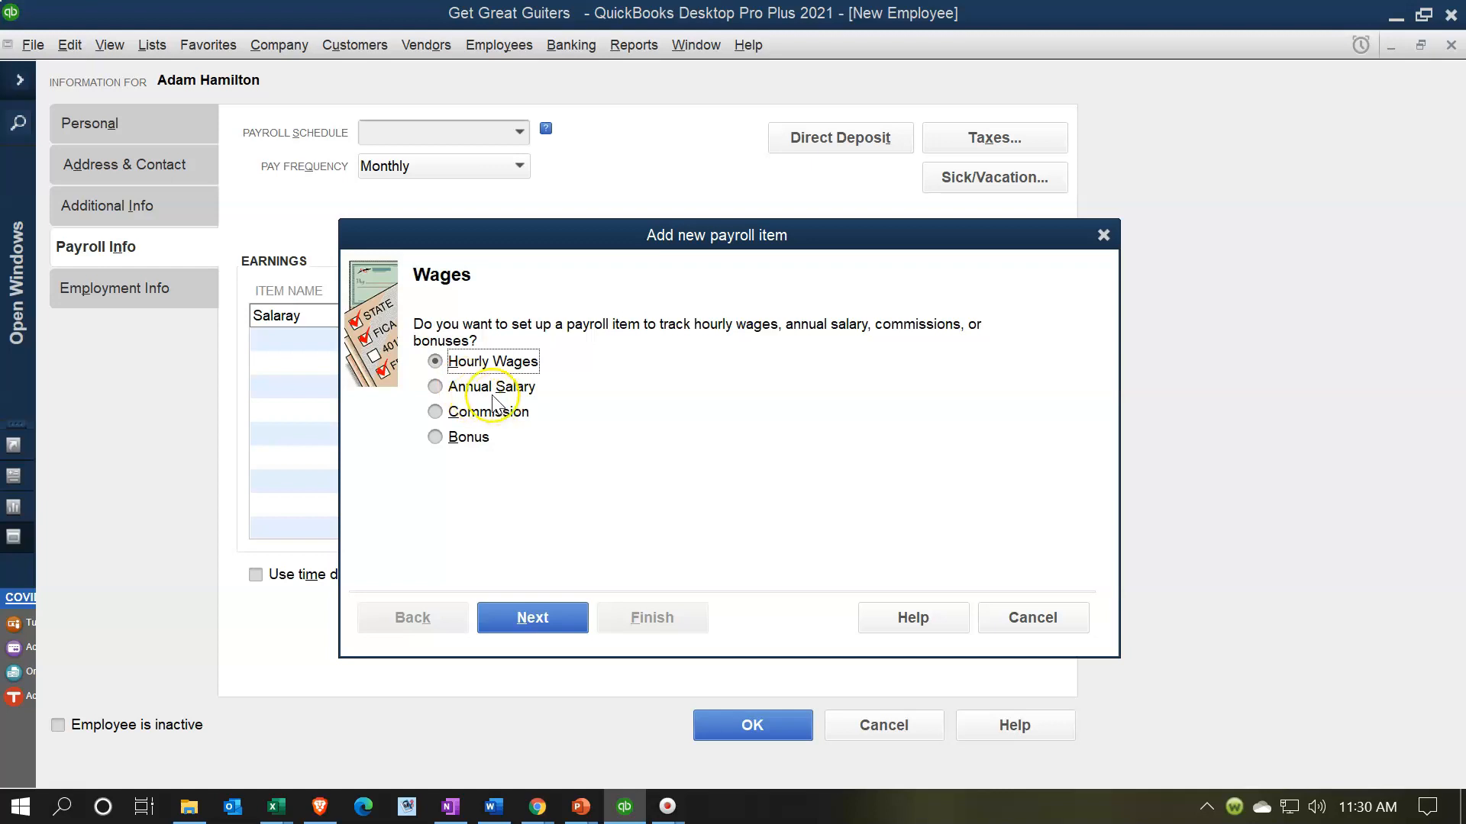
# - Create Salaray as an Annual Salary, Regular Pay item tracked to Payroll Expenses
pyautogui.click(439, 395)
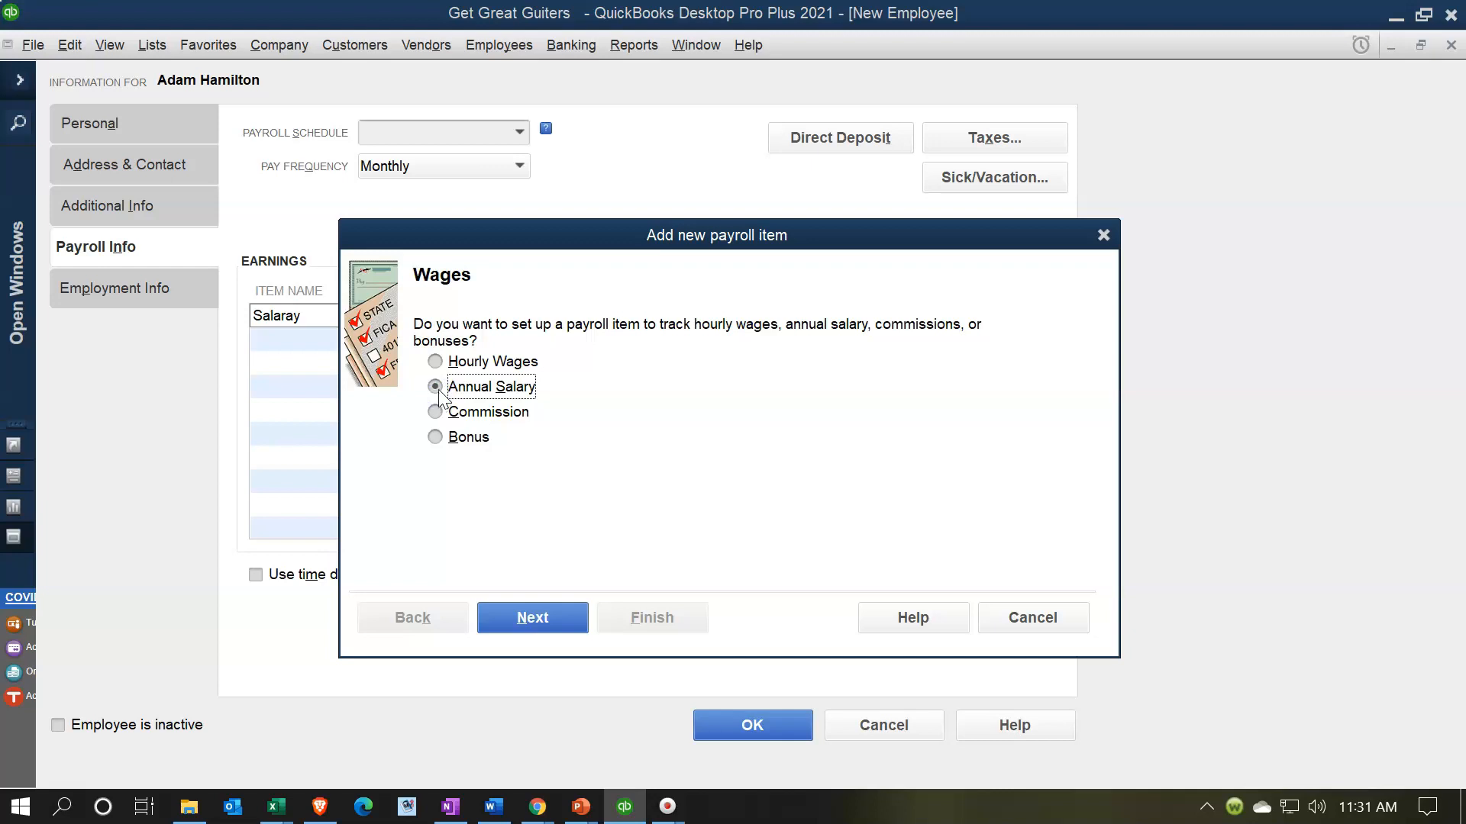
pyautogui.click(538, 621)
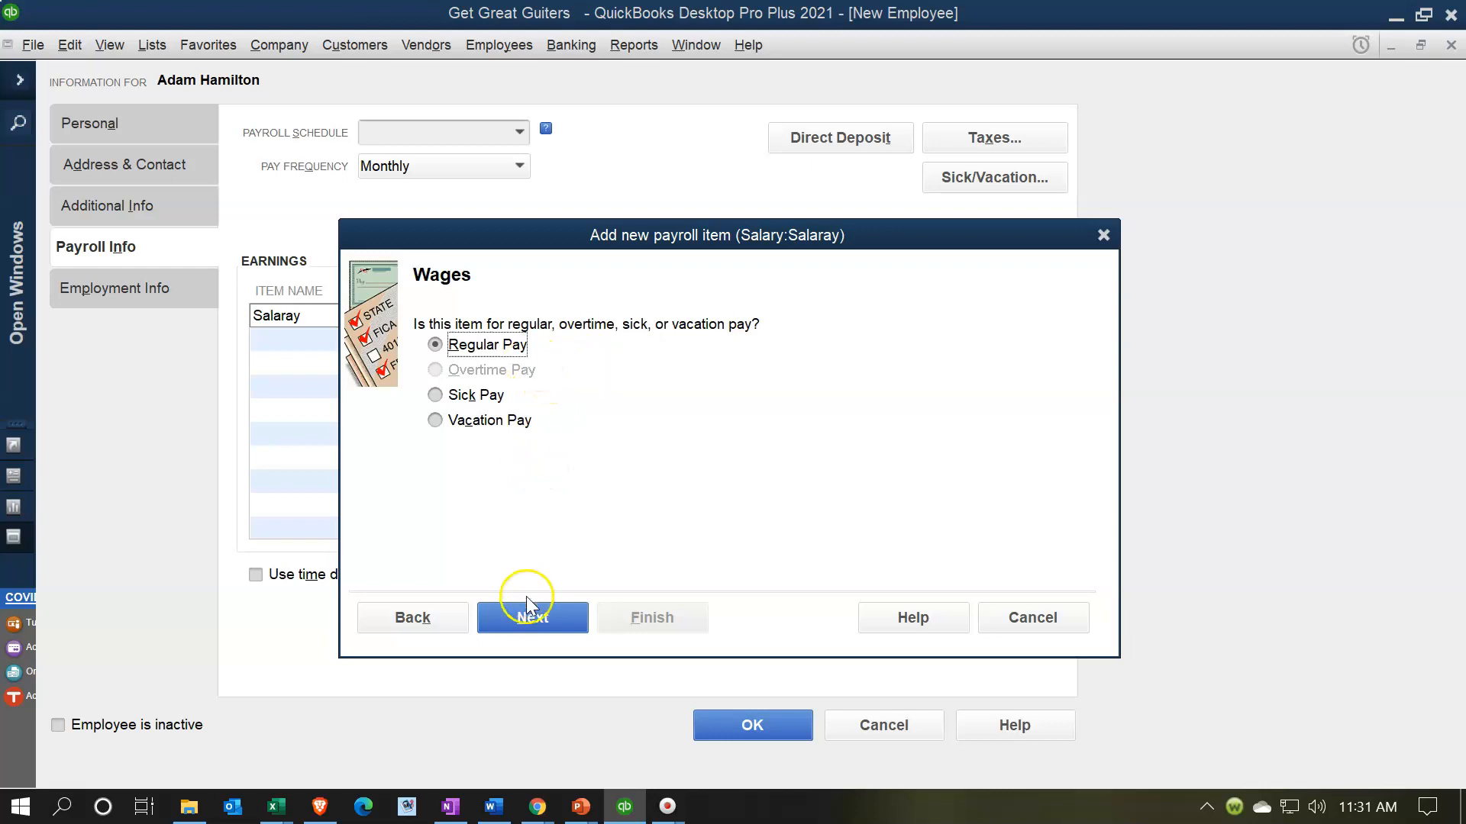
pyautogui.click(540, 624)
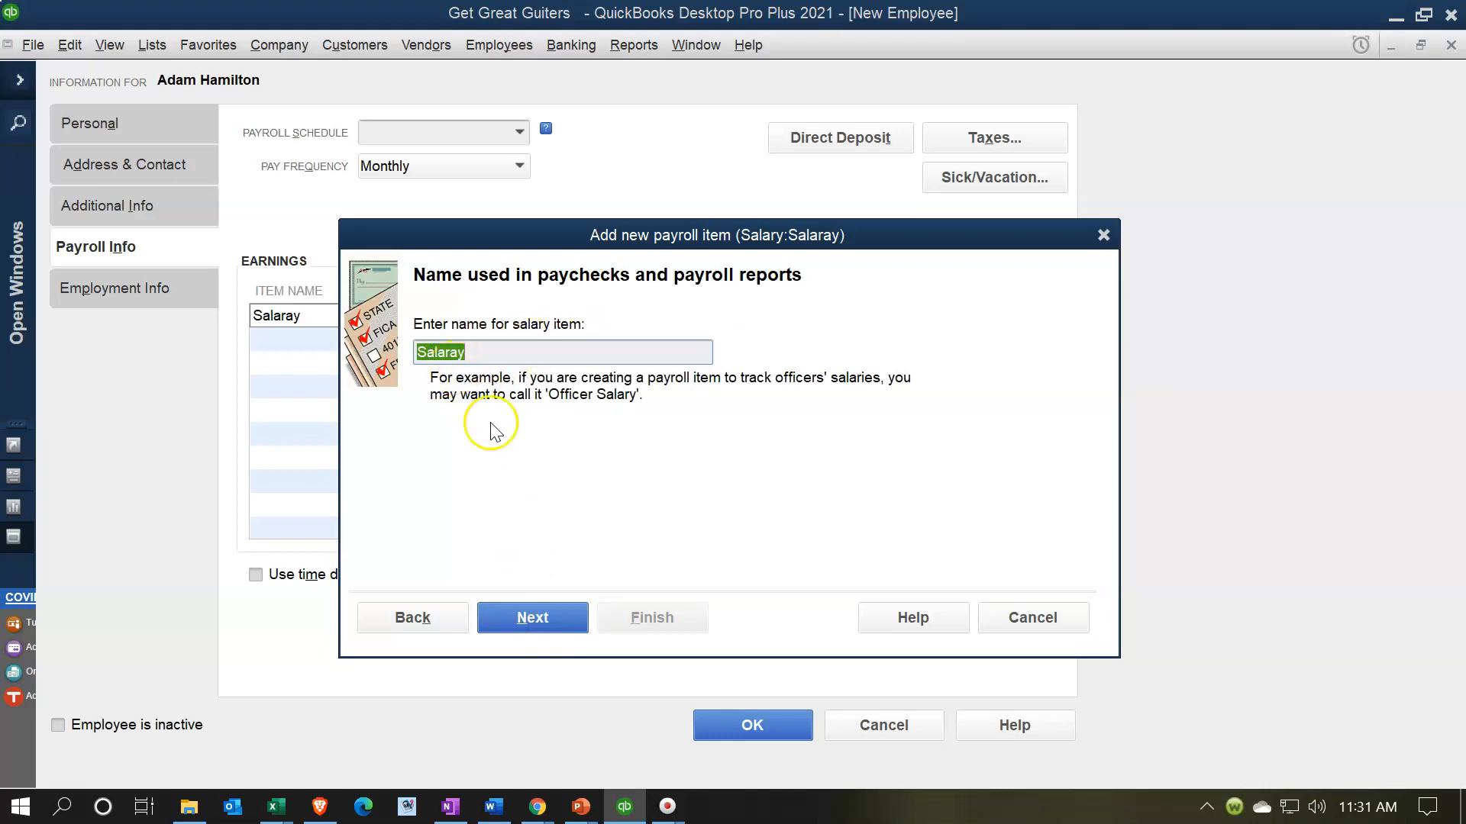
pyautogui.click(548, 631)
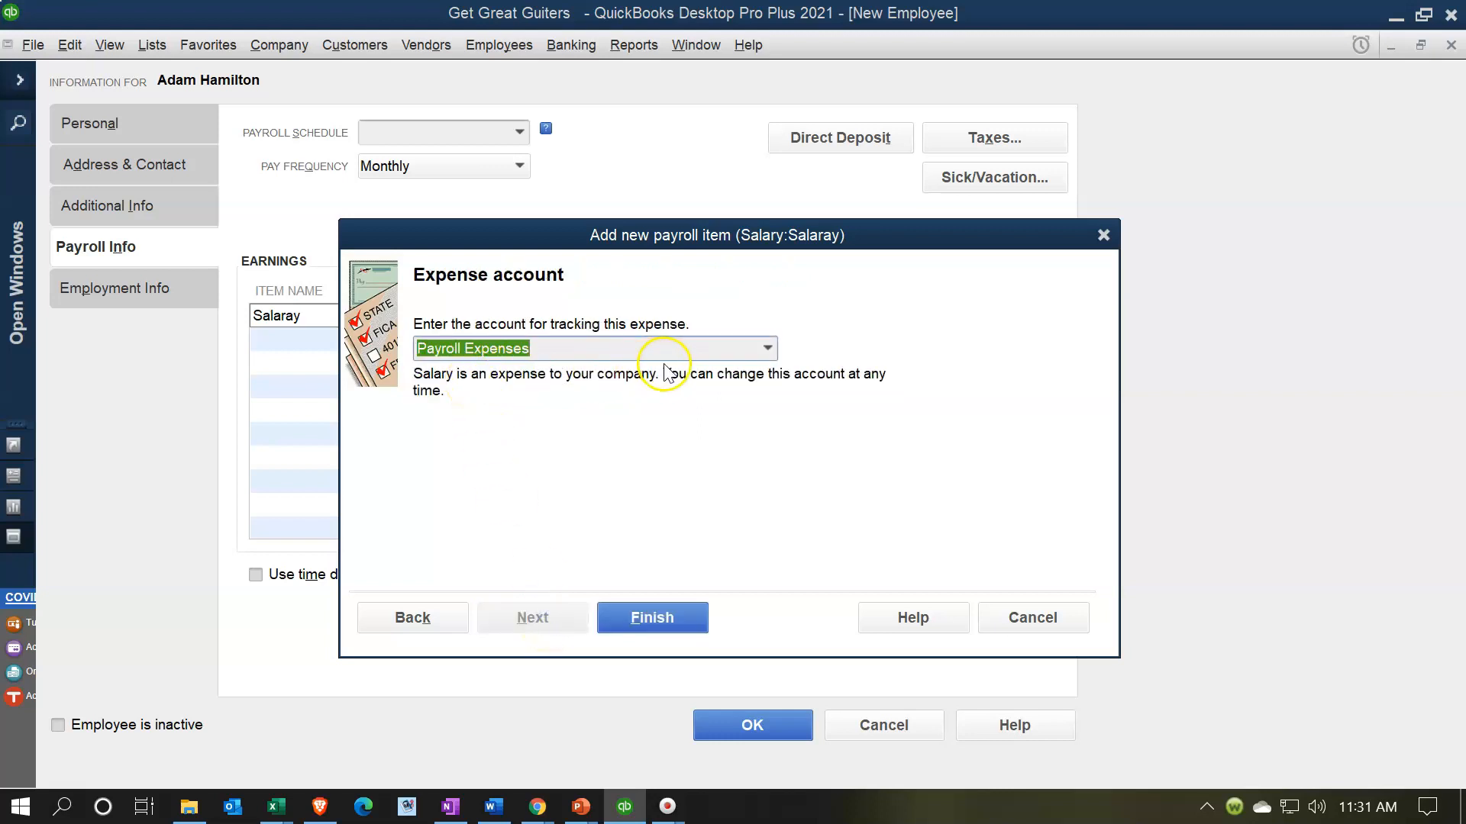
pyautogui.click(768, 349)
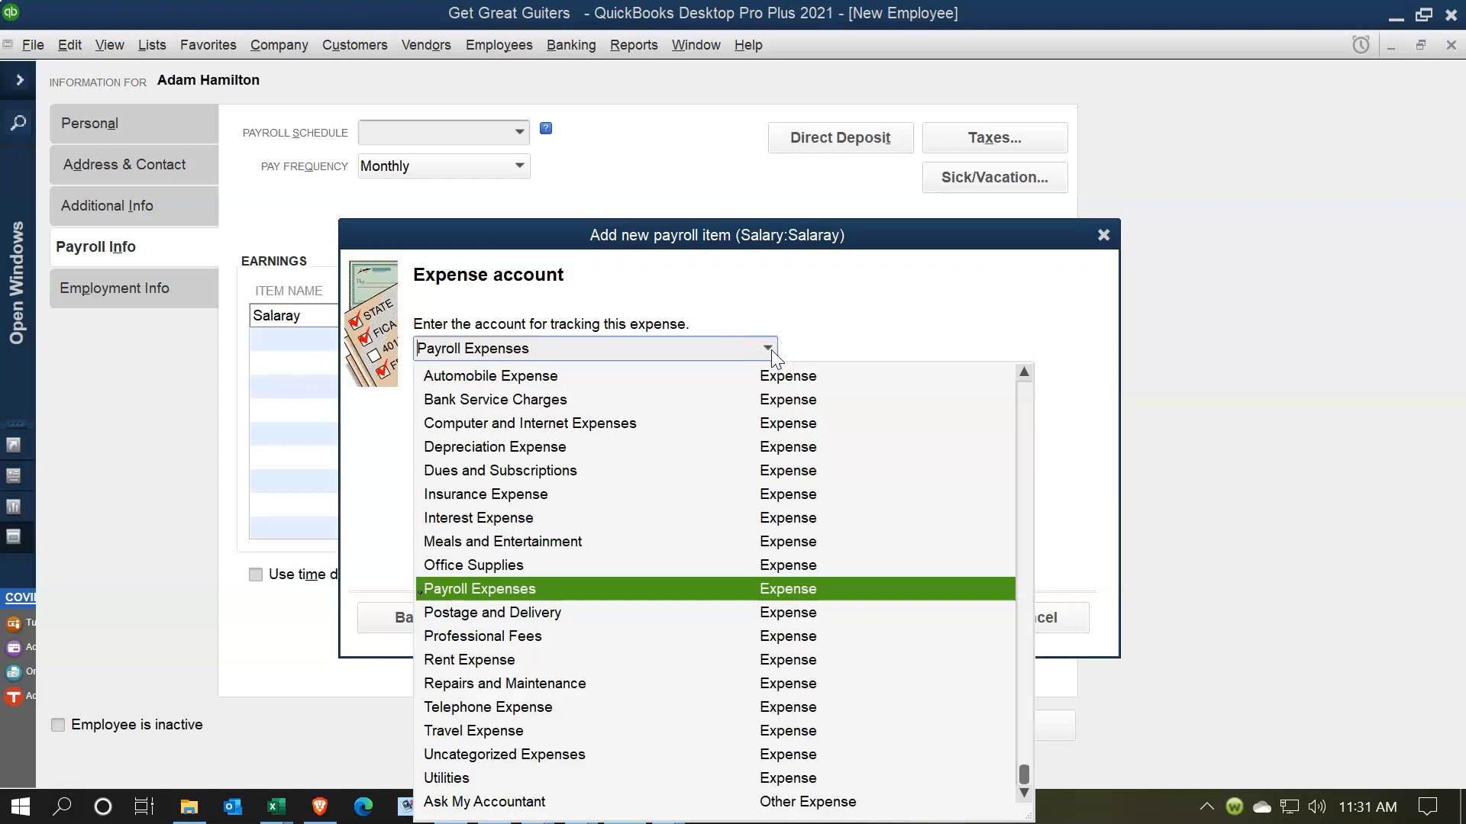
pyautogui.click(771, 349)
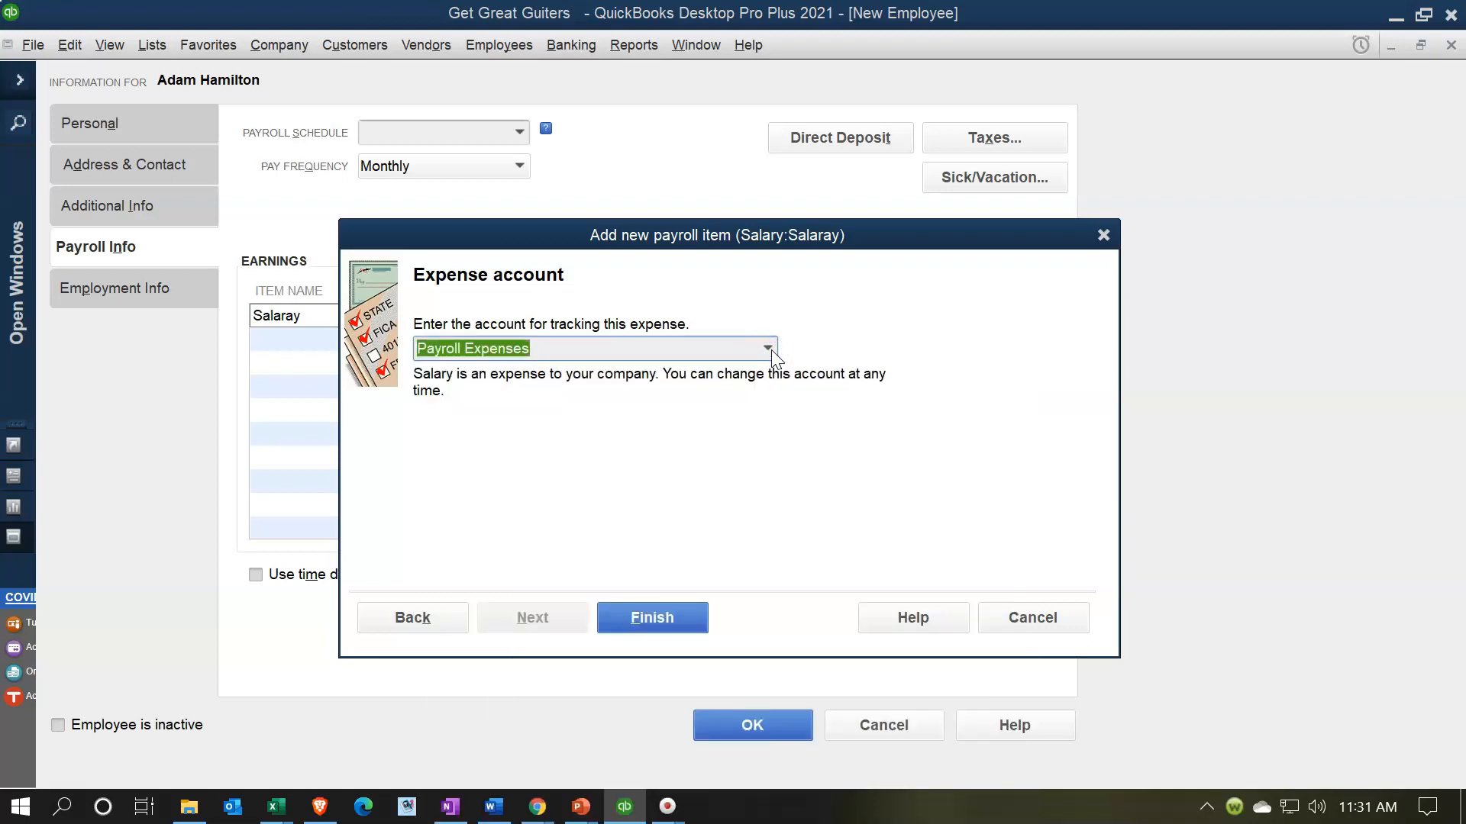
pyautogui.click(677, 620)
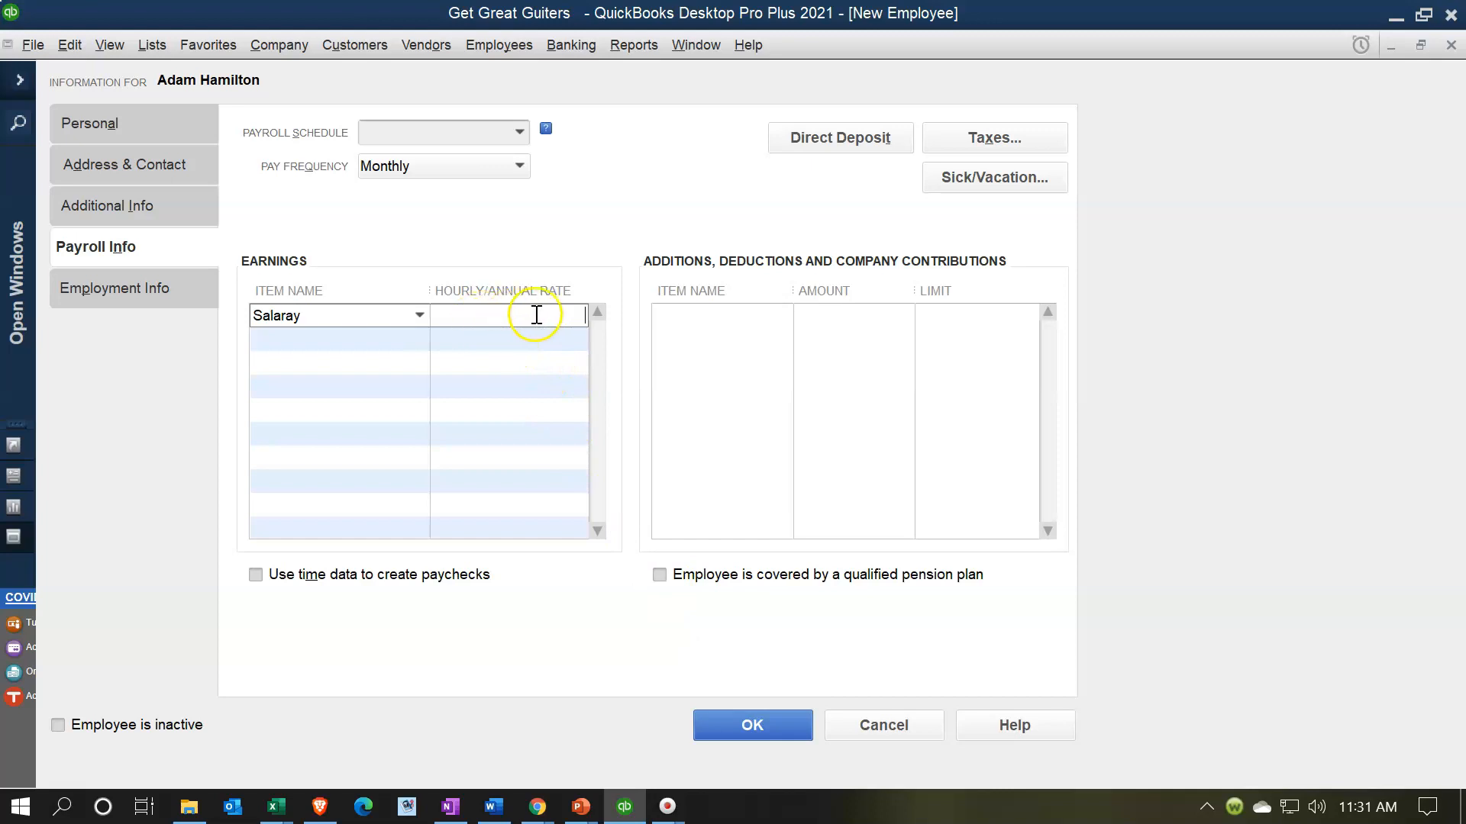
# - Give Salaray a 60,000 annual rate and open a compact always-on-top calculator
pyautogui.click(493, 314)
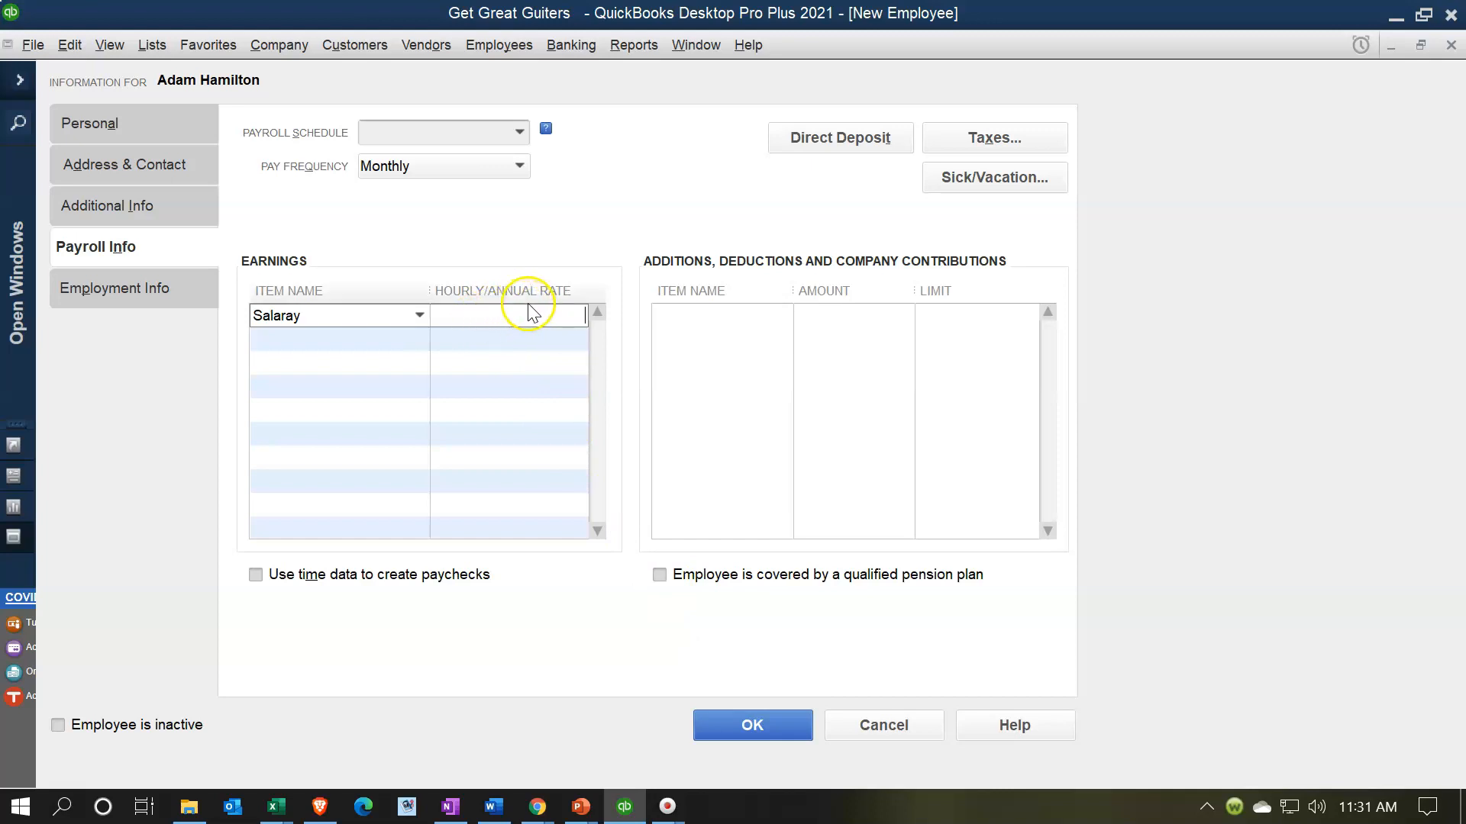
pyautogui.write('60000')
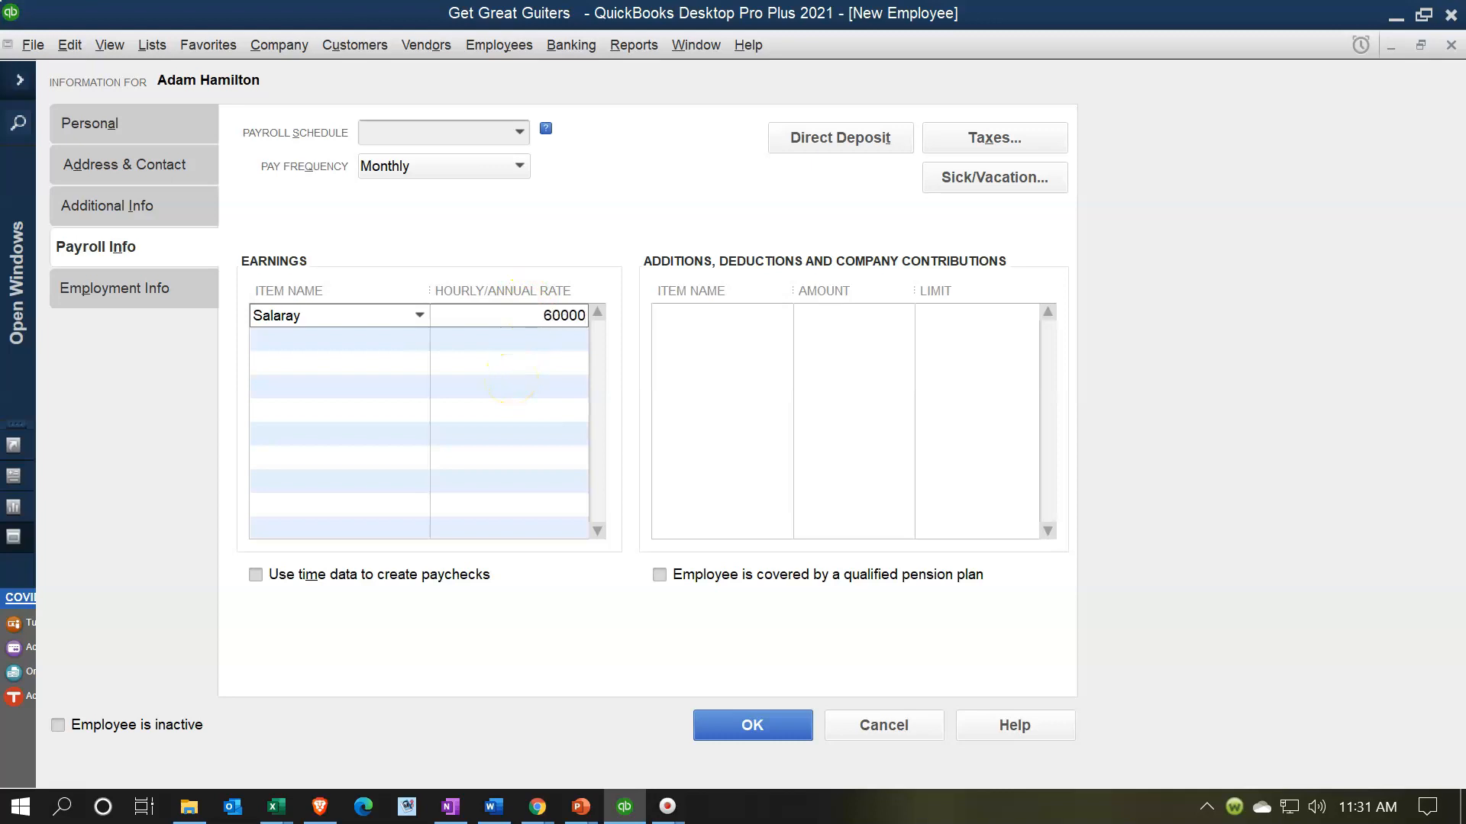
pyautogui.press('Tab')
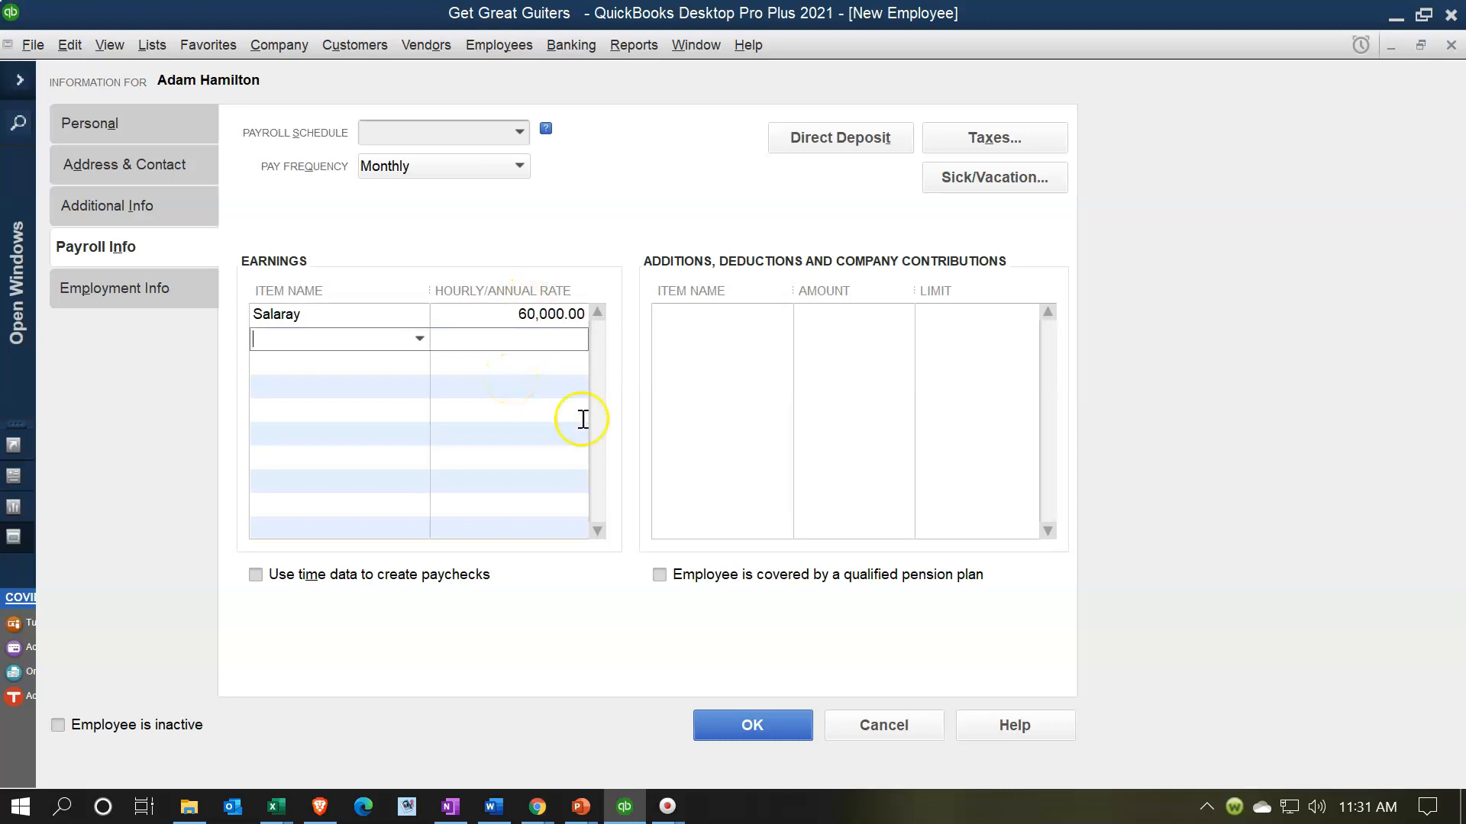
pyautogui.press('XF86Calculator')
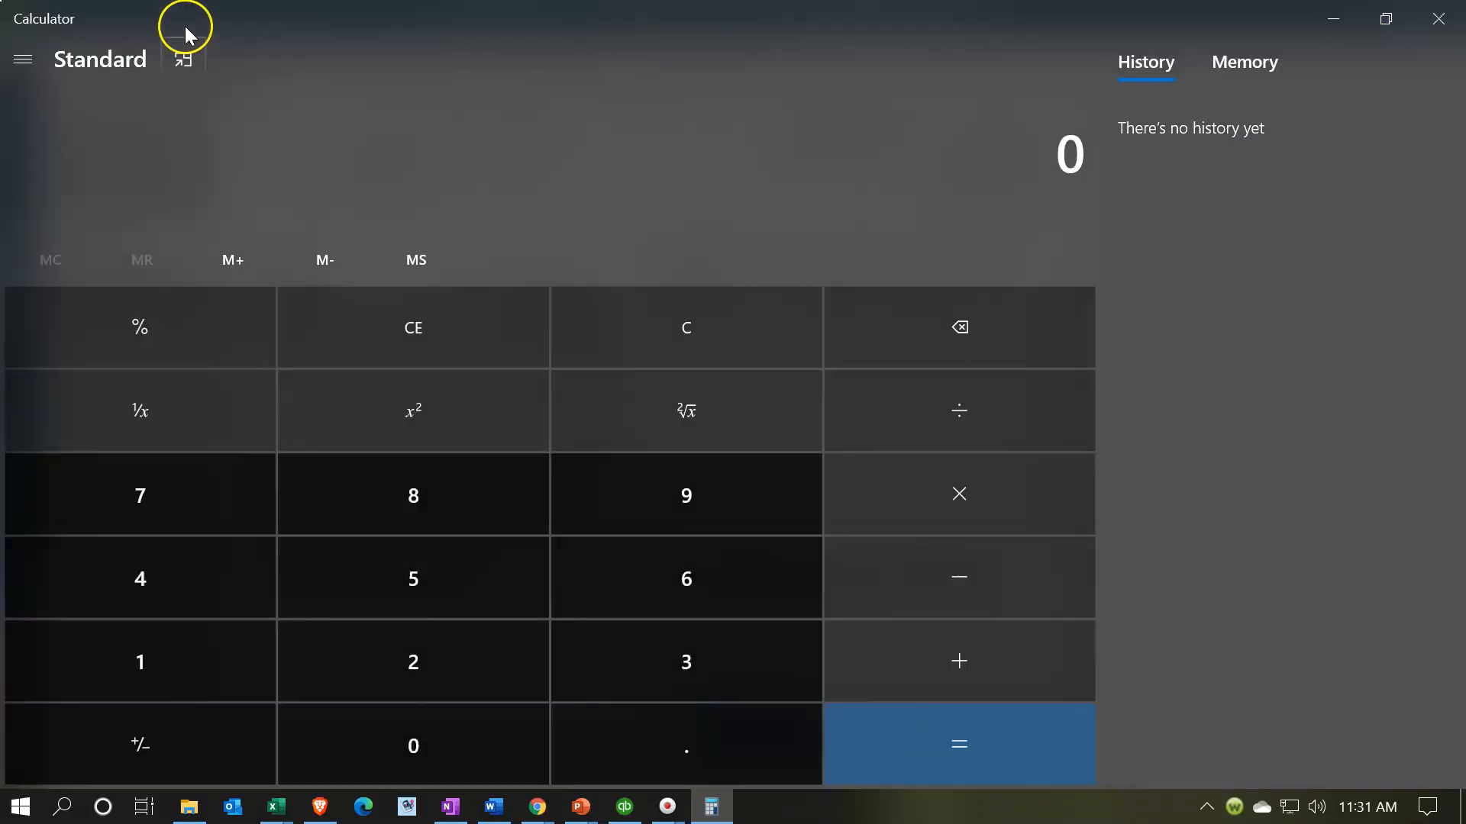
pyautogui.click(182, 49)
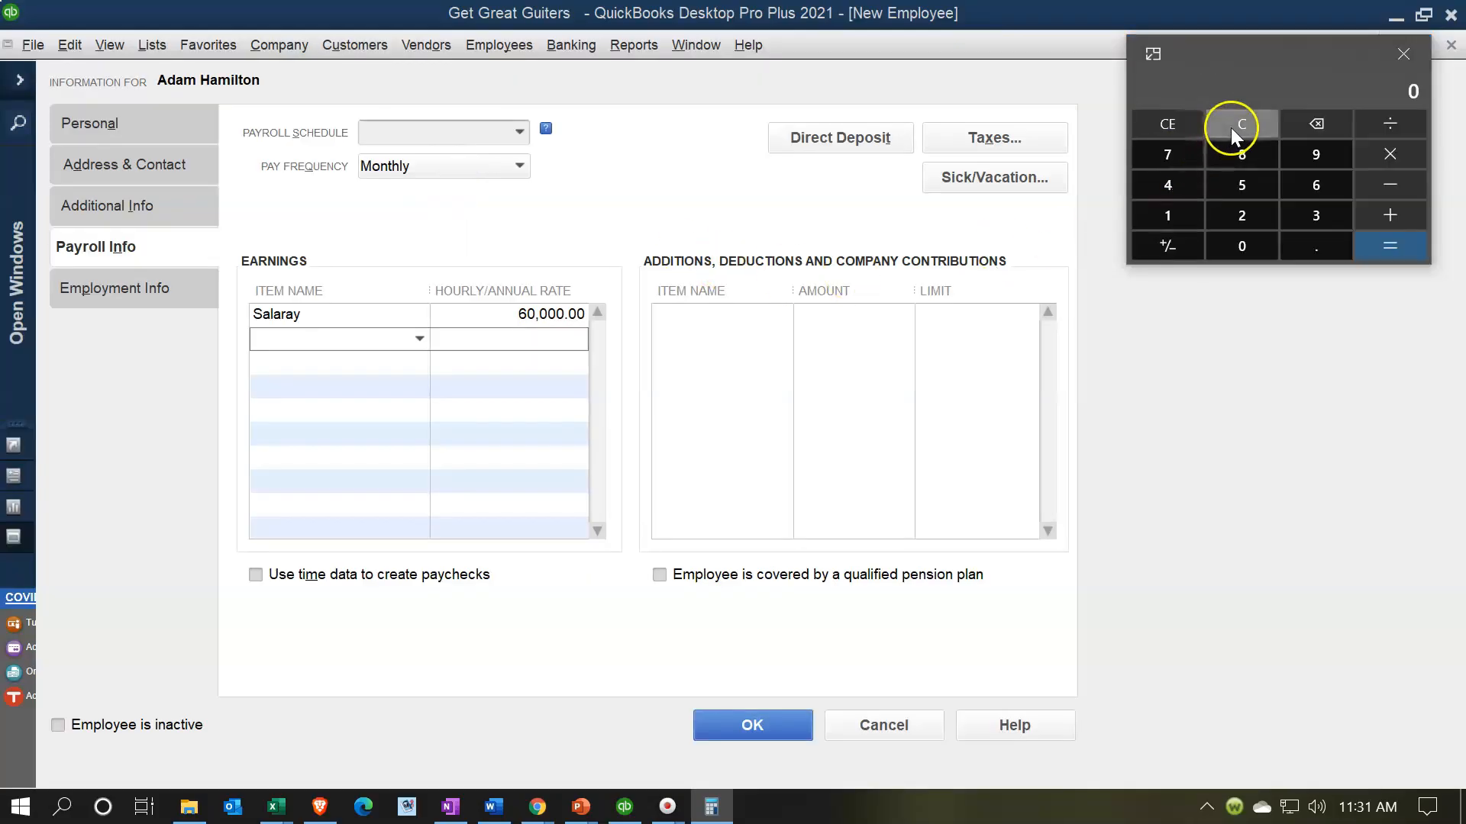
# - Compute 60,000 divided by 12 in Calculator, giving 5,000 per month
pyautogui.press('6')
pyautogui.press('0')
pyautogui.press('0')
pyautogui.press('0')
pyautogui.press('0')
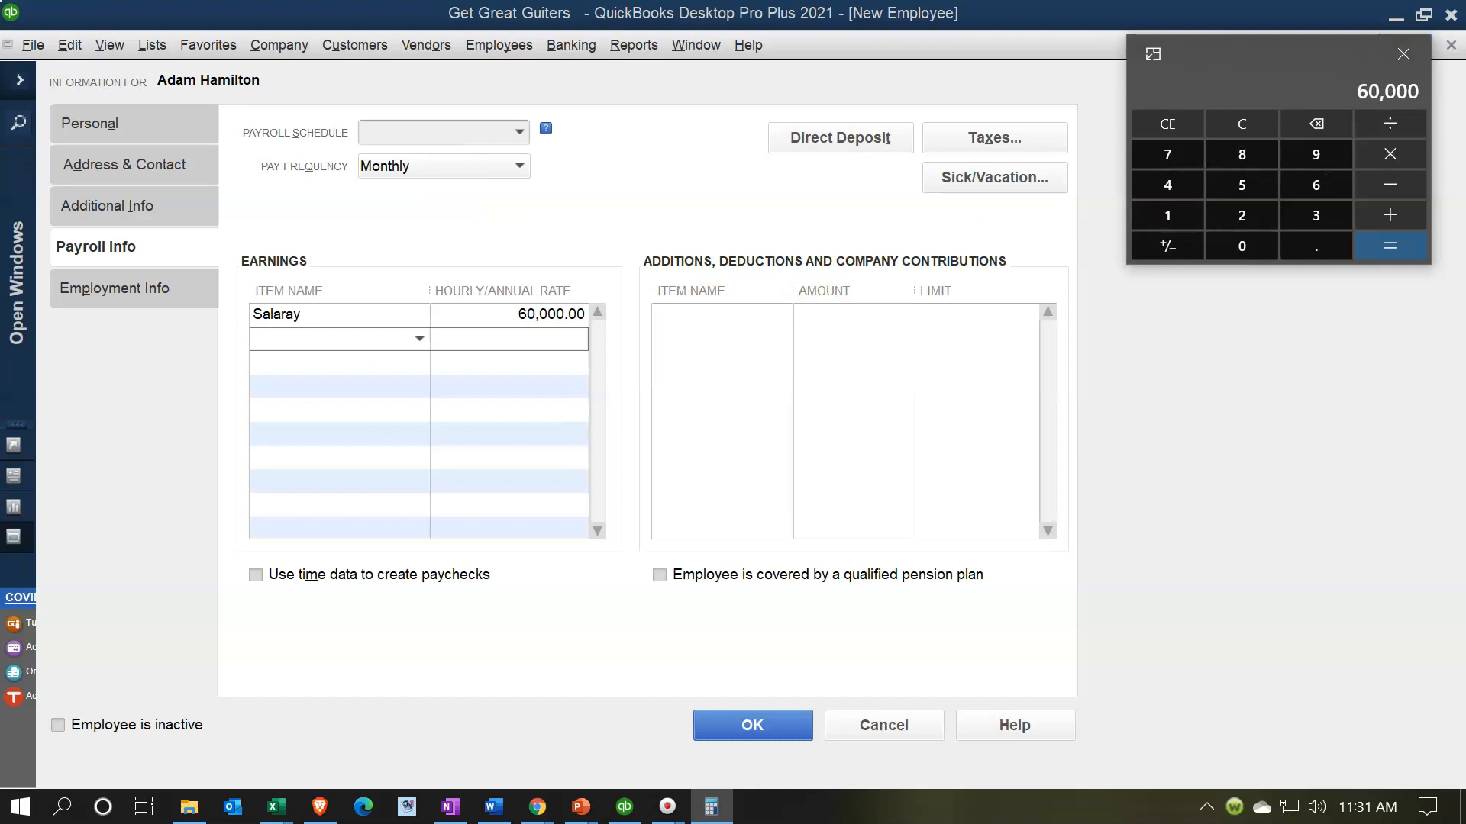
pyautogui.press('/')
pyautogui.press('1')
pyautogui.press('2')
pyautogui.press('Return')
# - Change the Salaray annual rate to 55,000
pyautogui.hotkey('alt', 'F4')
pyautogui.click(576, 315)
pyautogui.write('55,000')
pyautogui.press('Tab')
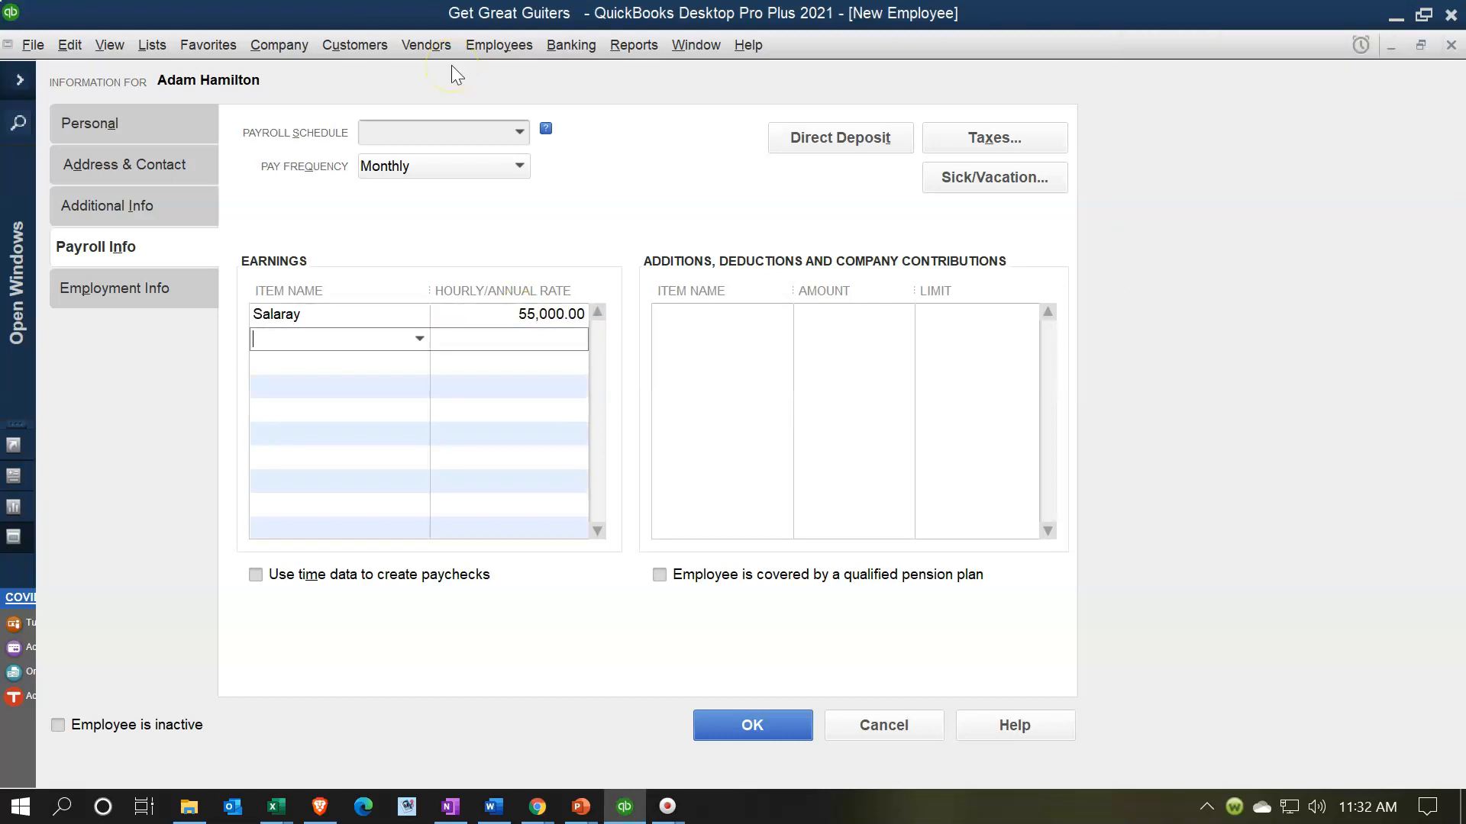
# - Calculate 55,000 / 12 (about 4,583.33) in an on-top Calculator, then go to the employee's Taxes
pyautogui.press('XF86Calculator')
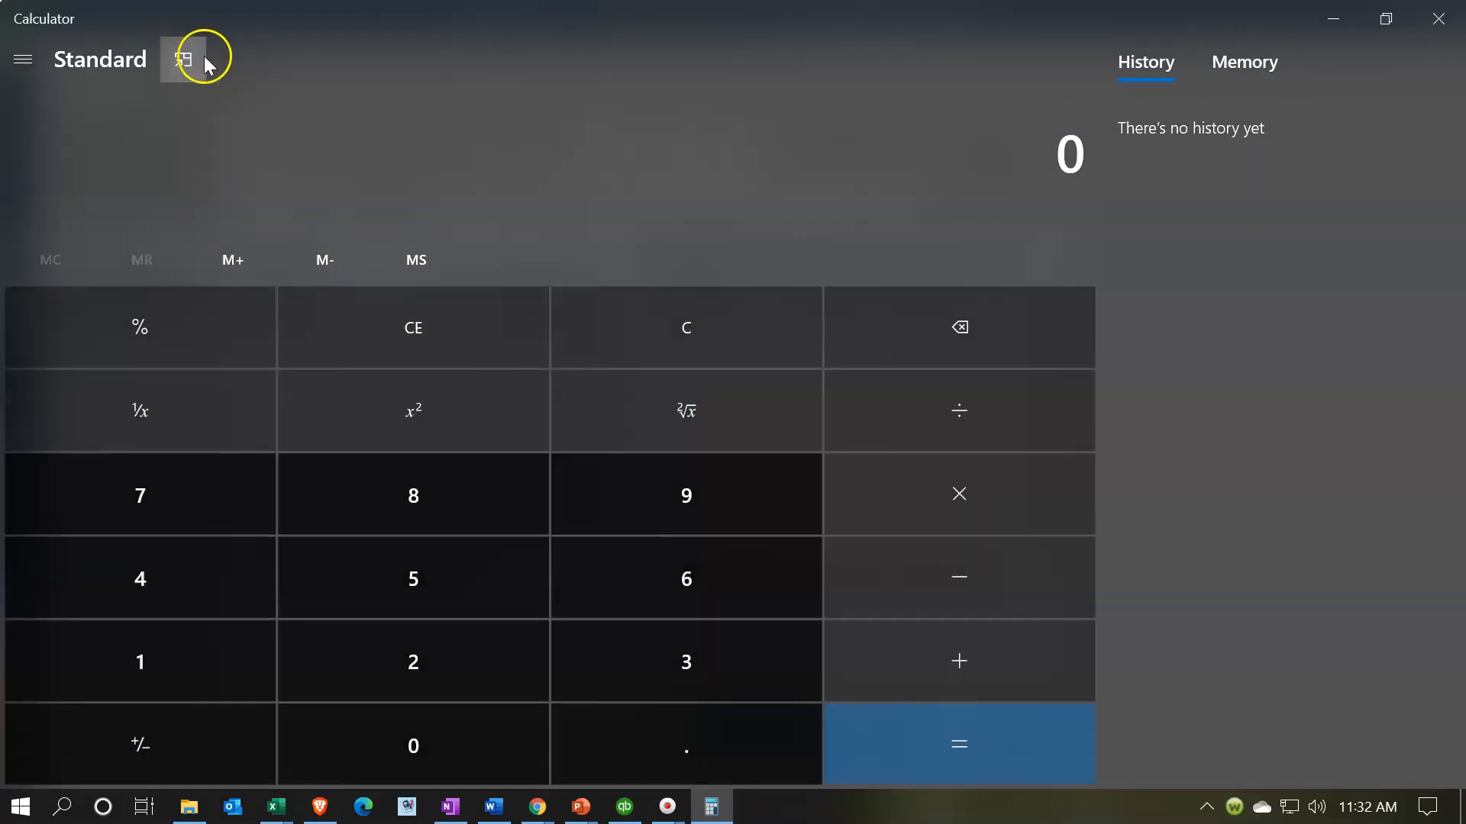
pyautogui.click(188, 57)
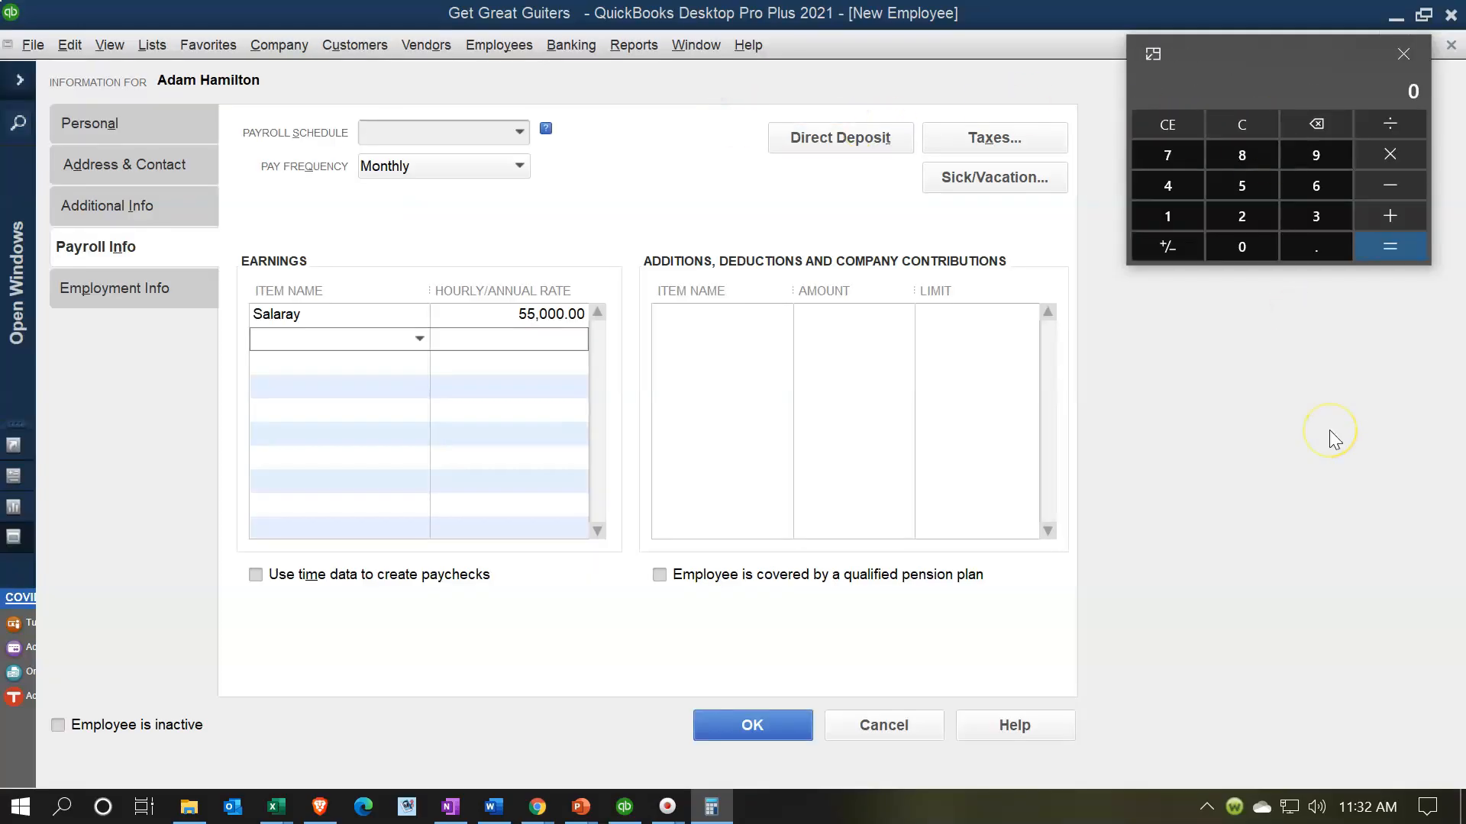
pyautogui.write('55000')
pyautogui.write('/12')
pyautogui.press('Return')
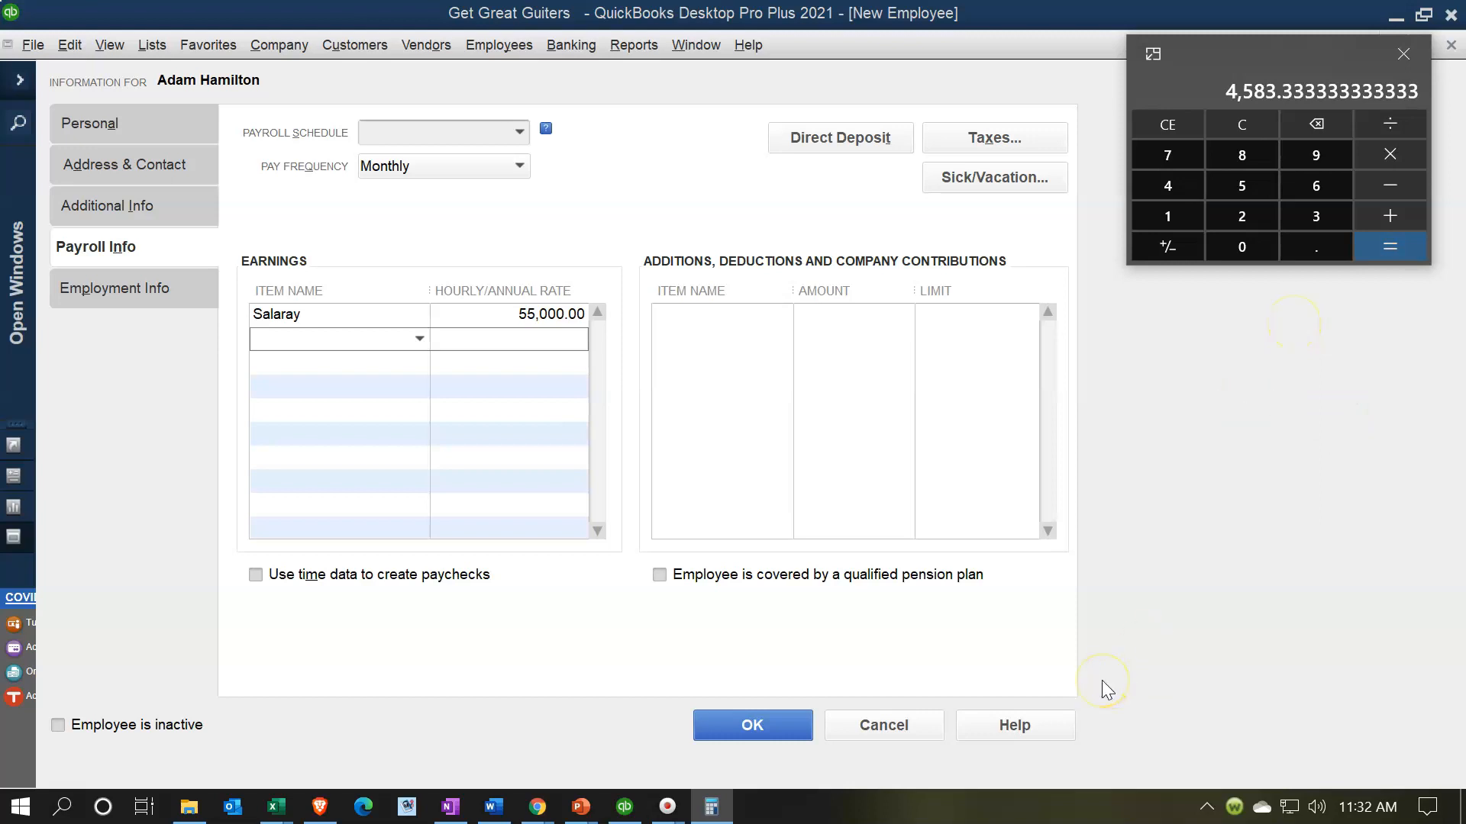
pyautogui.hotkey('alt', 'F4')
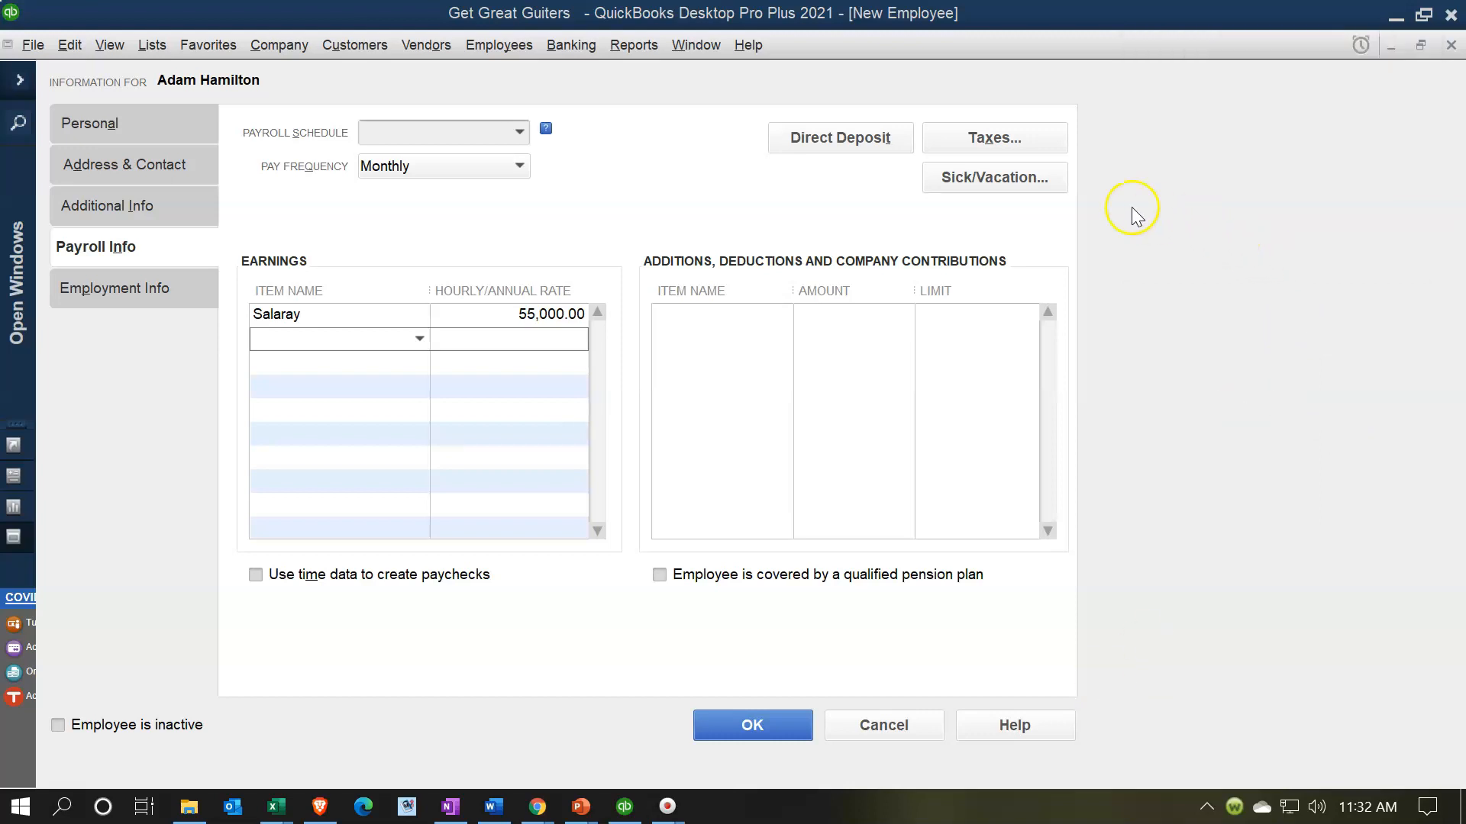
pyautogui.click(1000, 138)
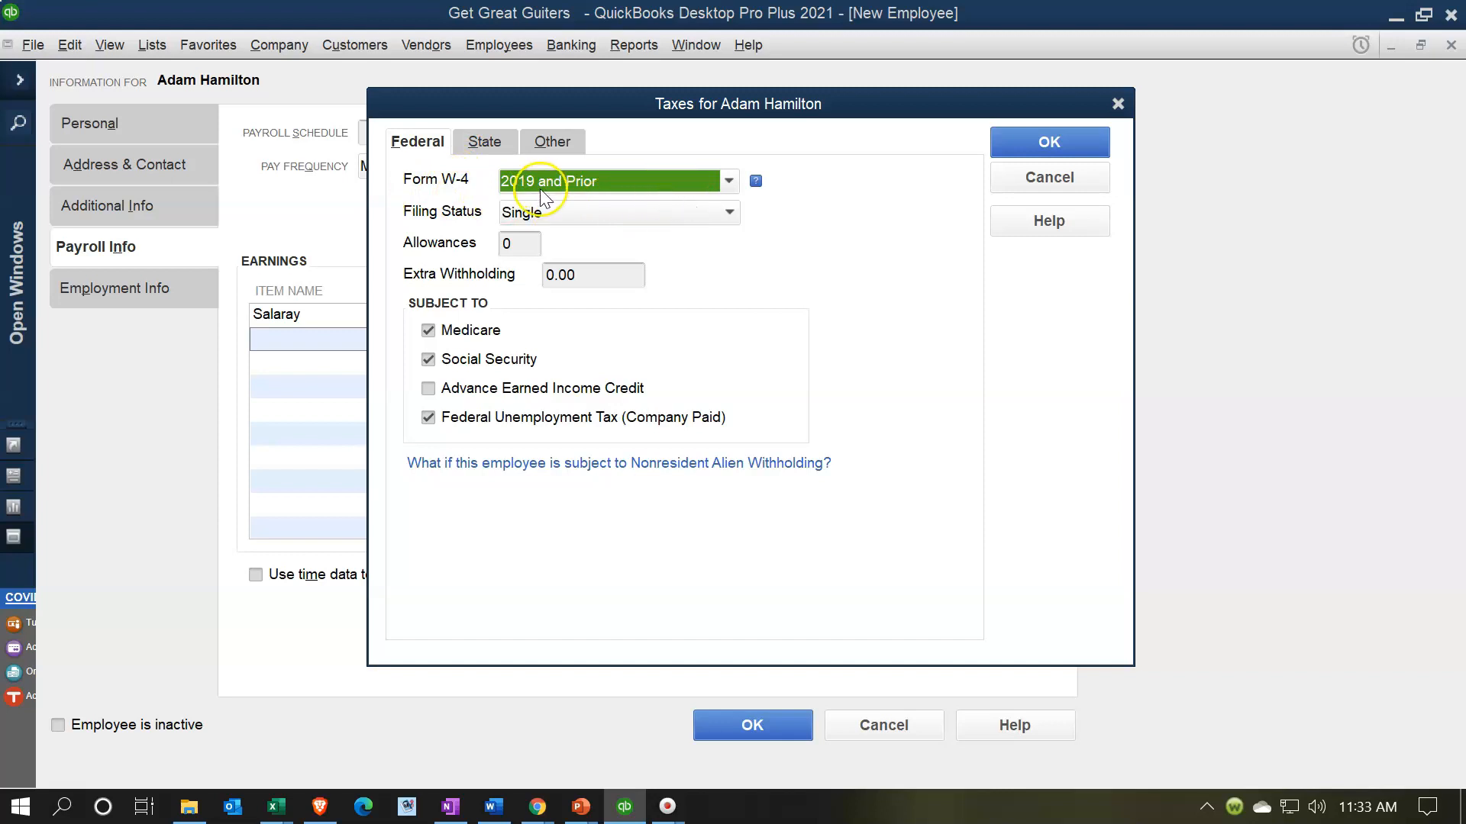
# - Switch the federal Form W-4 to 2020 and Later and acknowledge the W-4 2020 notice
pyautogui.click(730, 178)
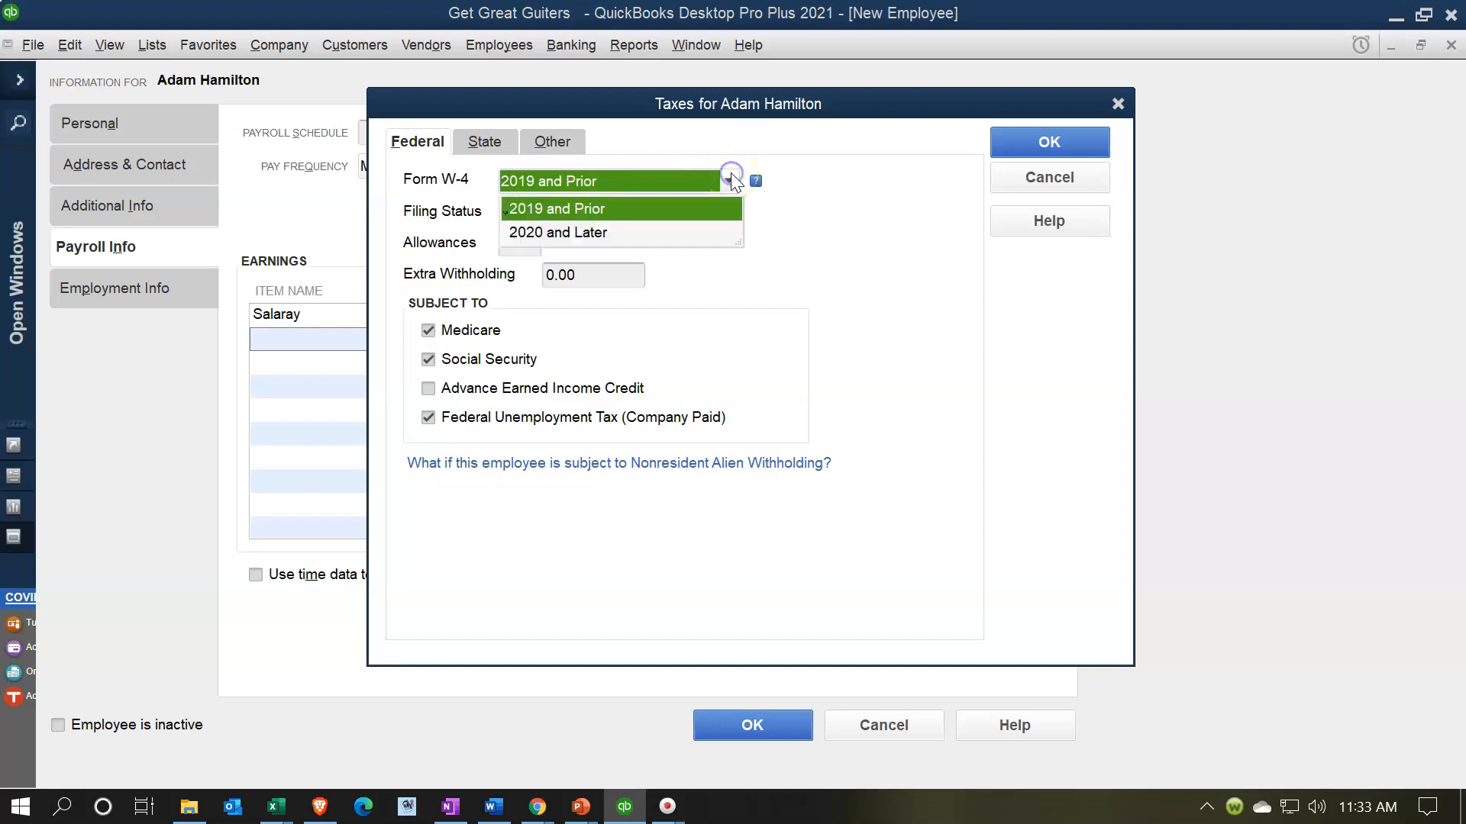
pyautogui.click(583, 233)
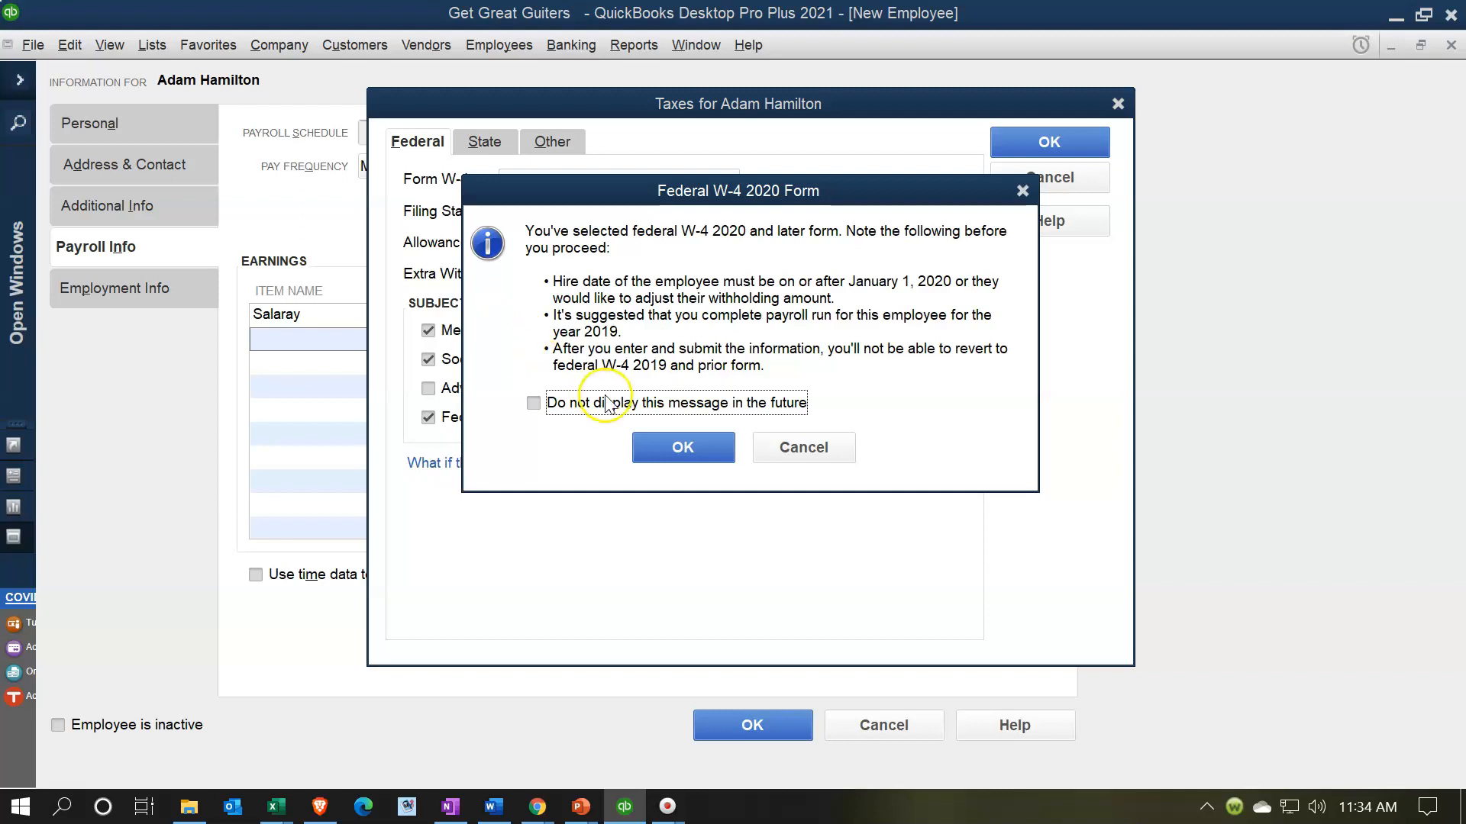
pyautogui.click(660, 446)
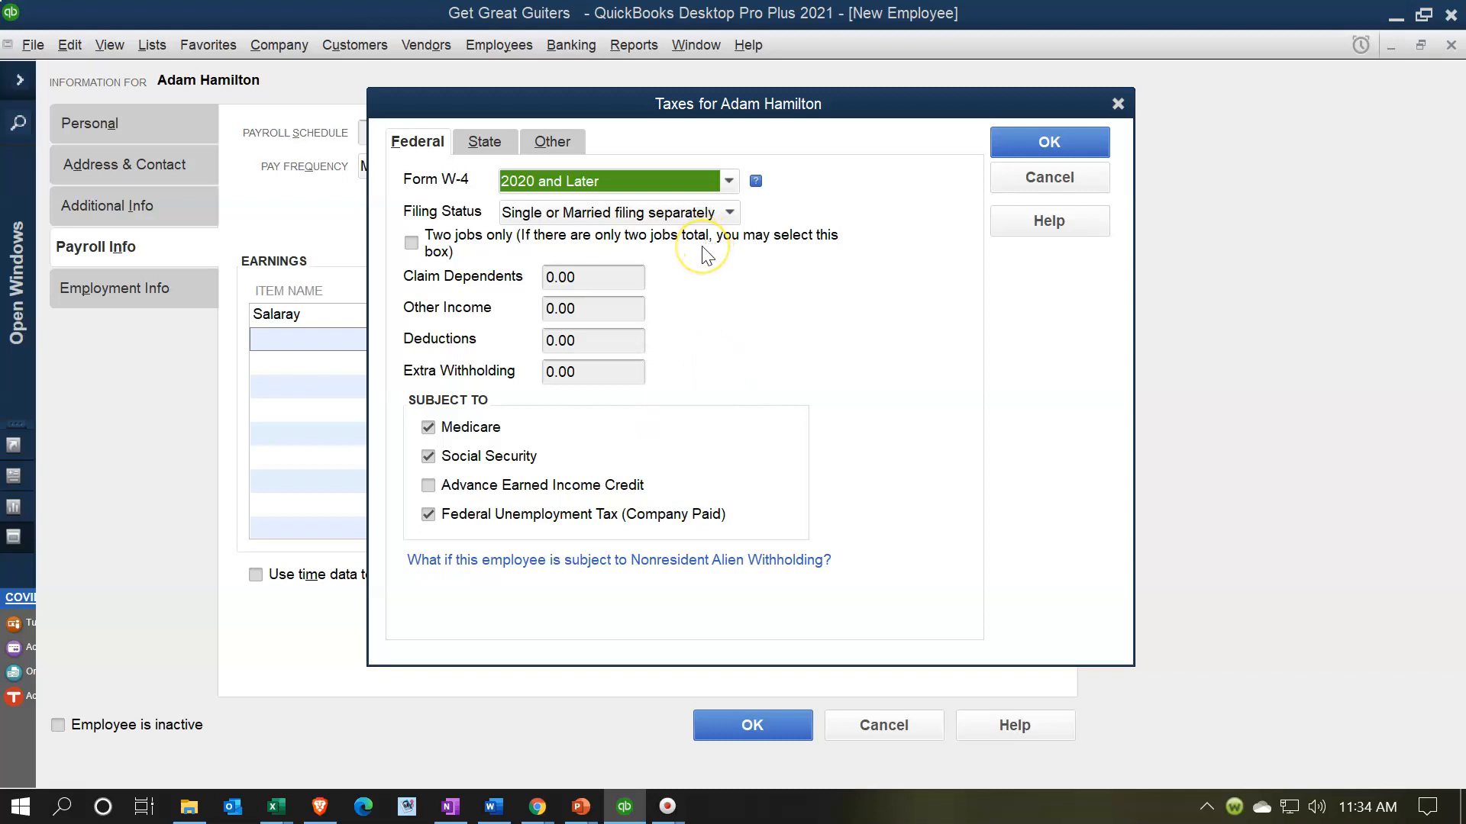
# - Keep the federal filing status as Single or Married filing separately
pyautogui.click(723, 214)
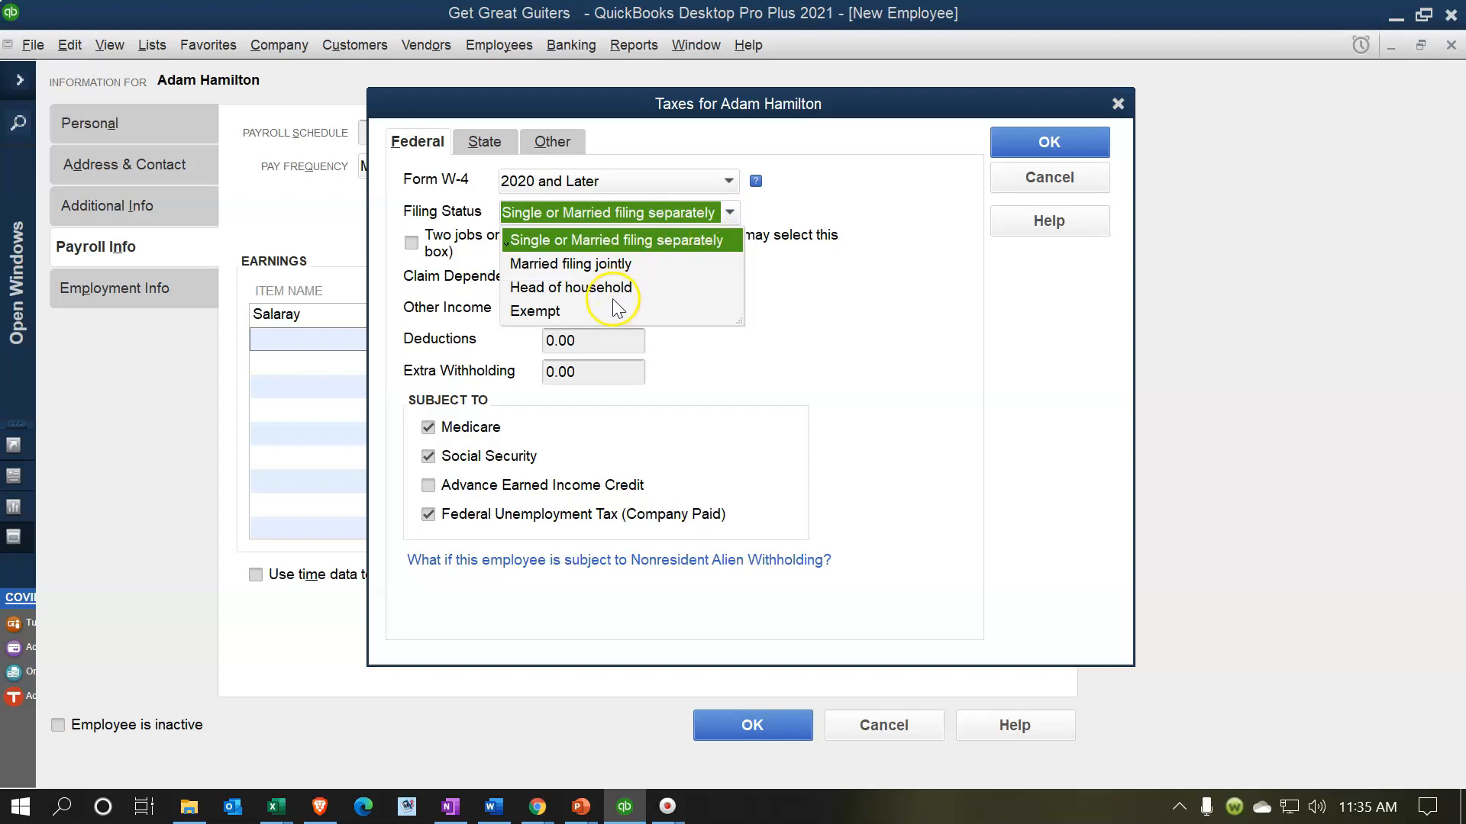
pyautogui.click(574, 240)
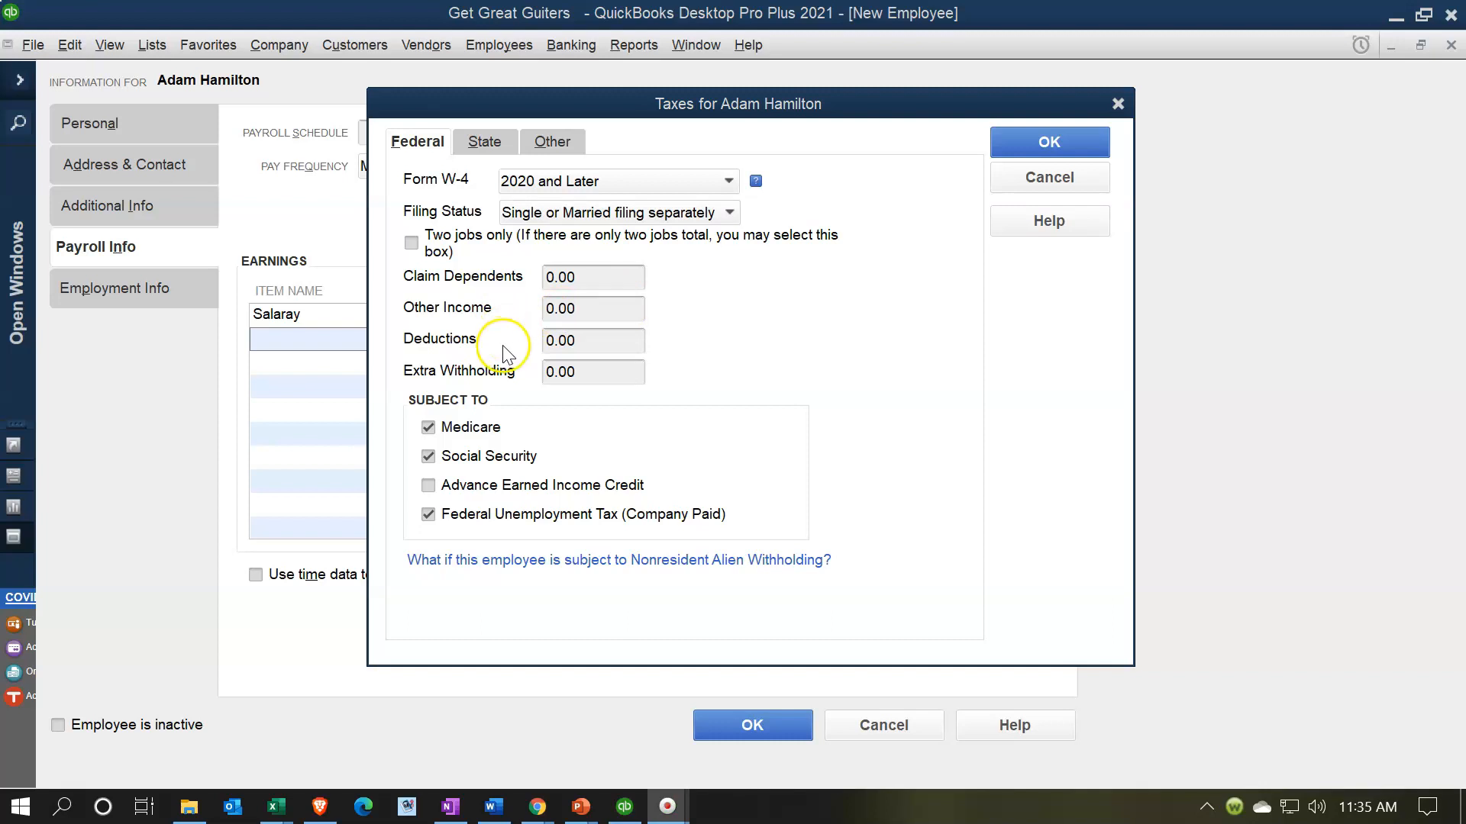
pyautogui.click(654, 377)
# - Set CA as State Worked and State Subject to Withholding, and begin setting up CA - Withholding
pyautogui.click(497, 141)
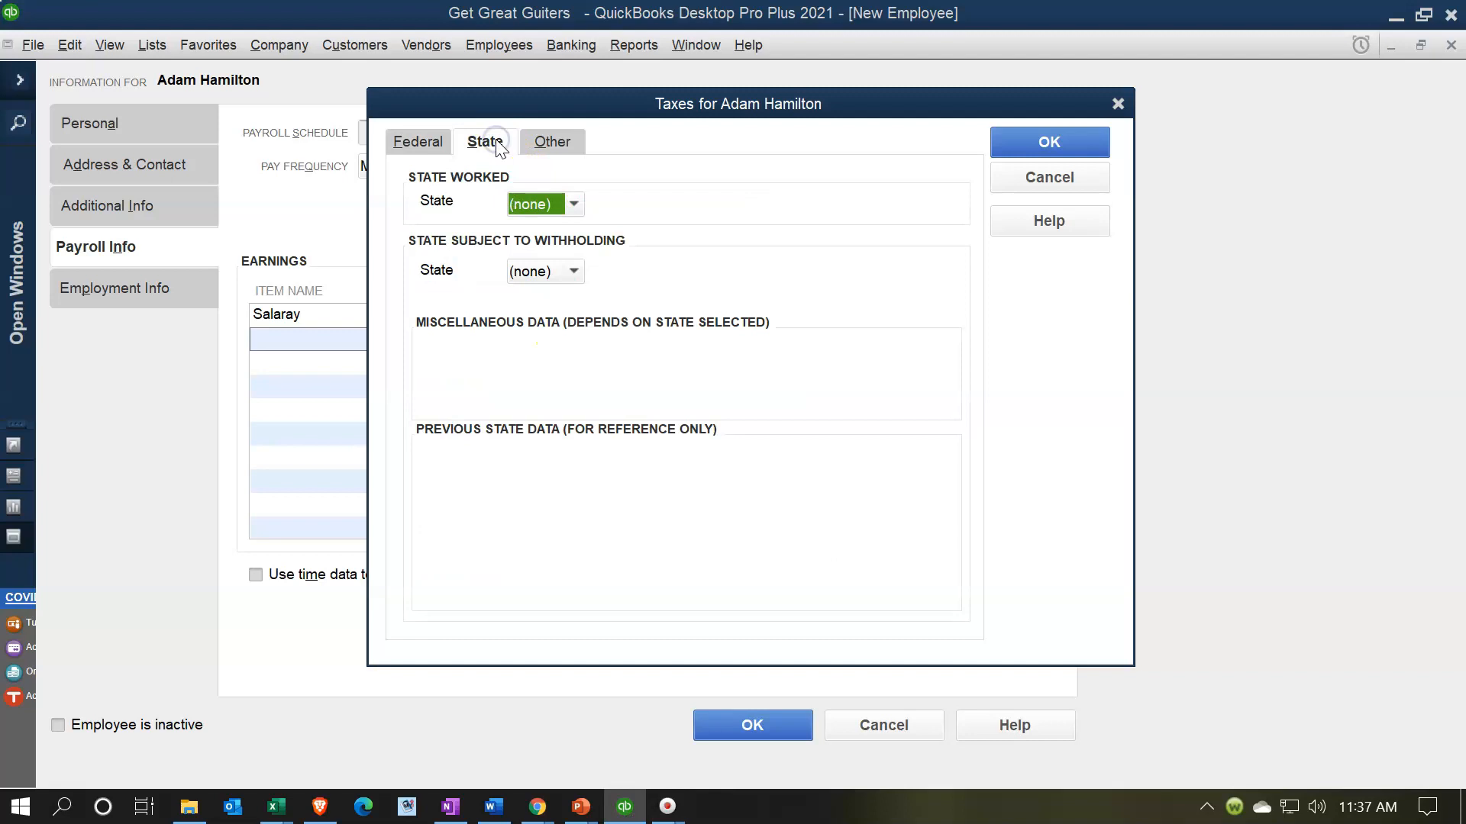
pyautogui.click(571, 212)
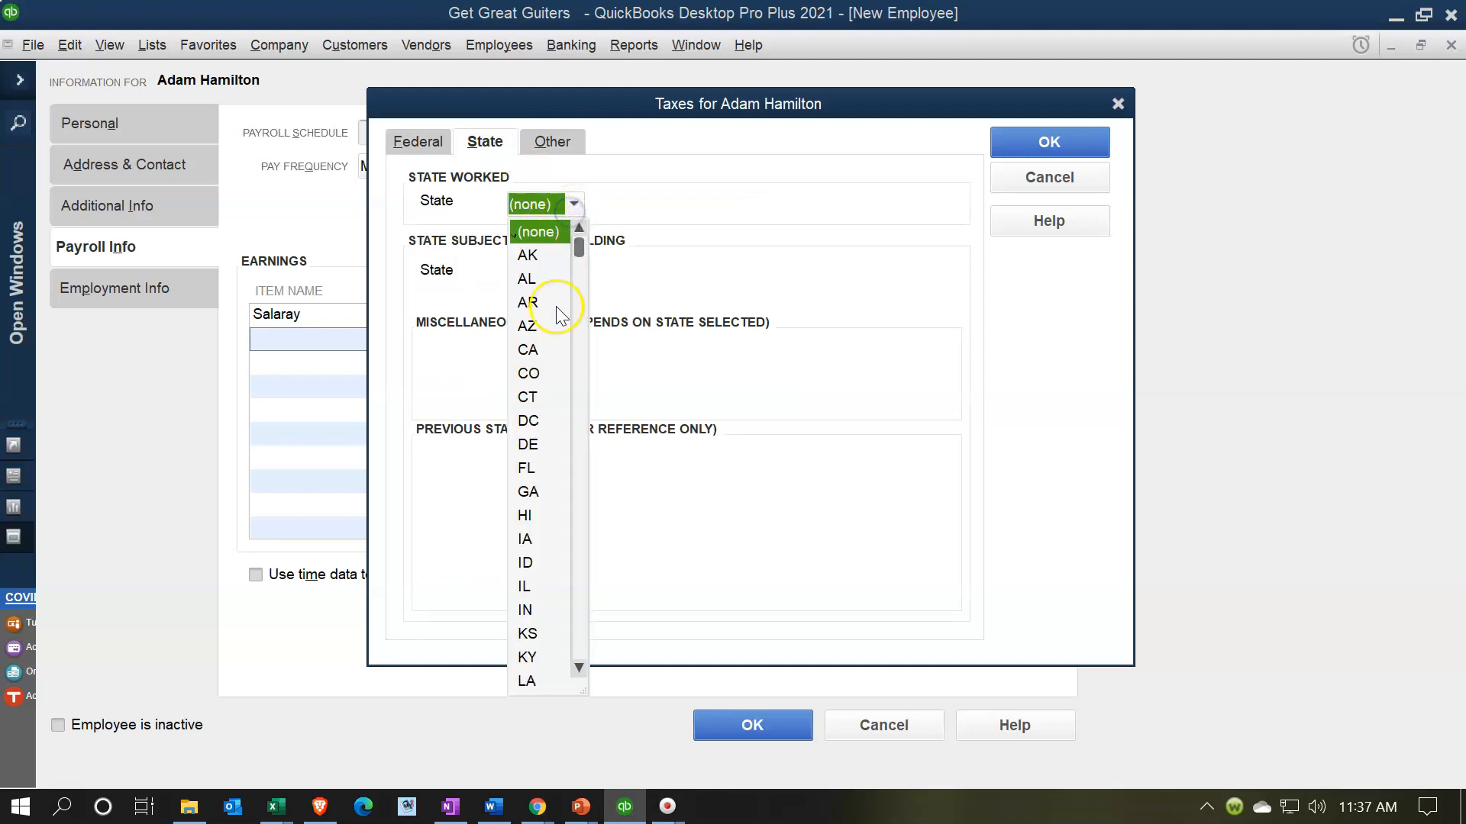
pyautogui.click(535, 352)
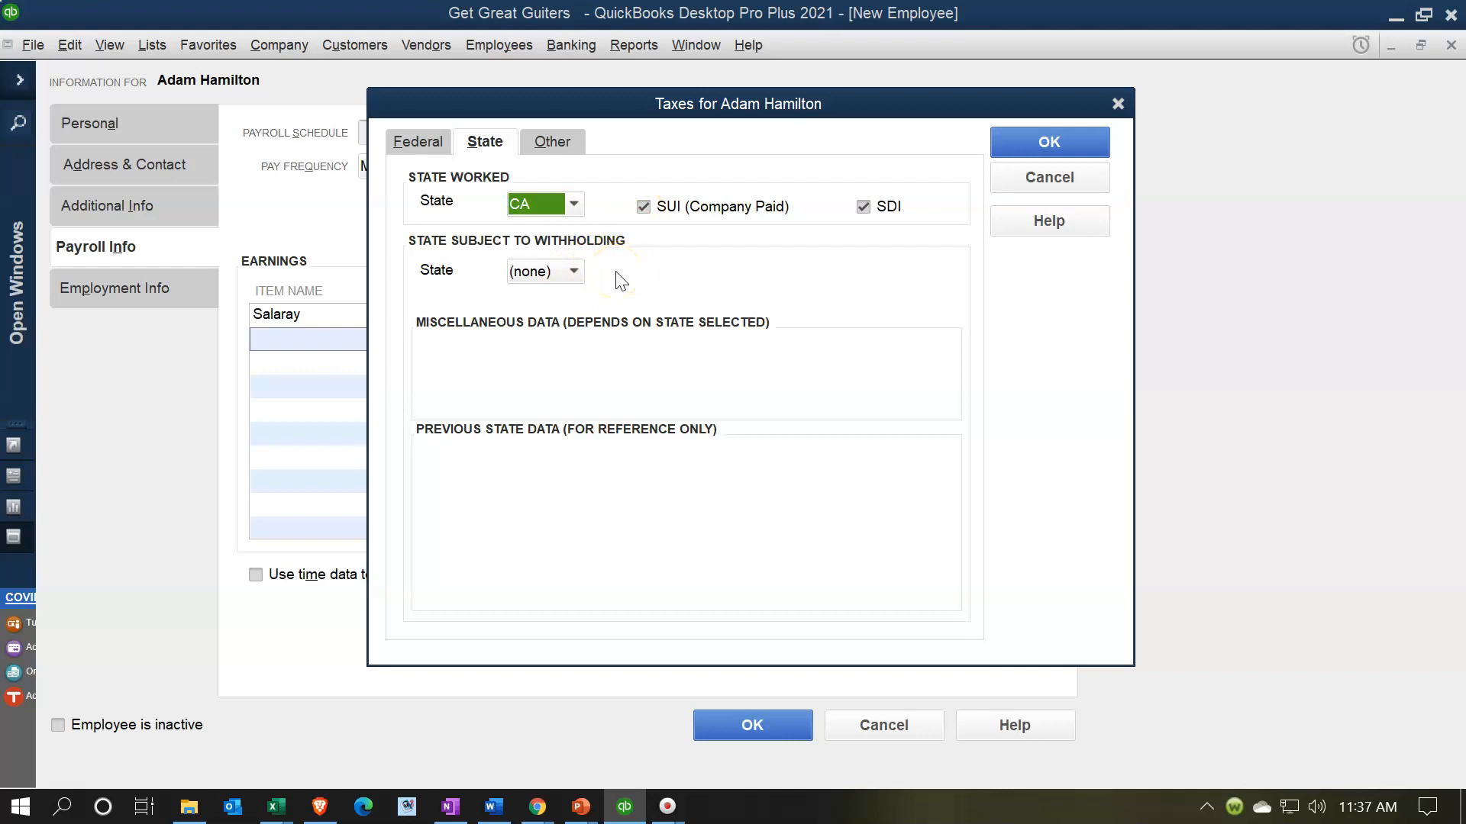
pyautogui.click(574, 272)
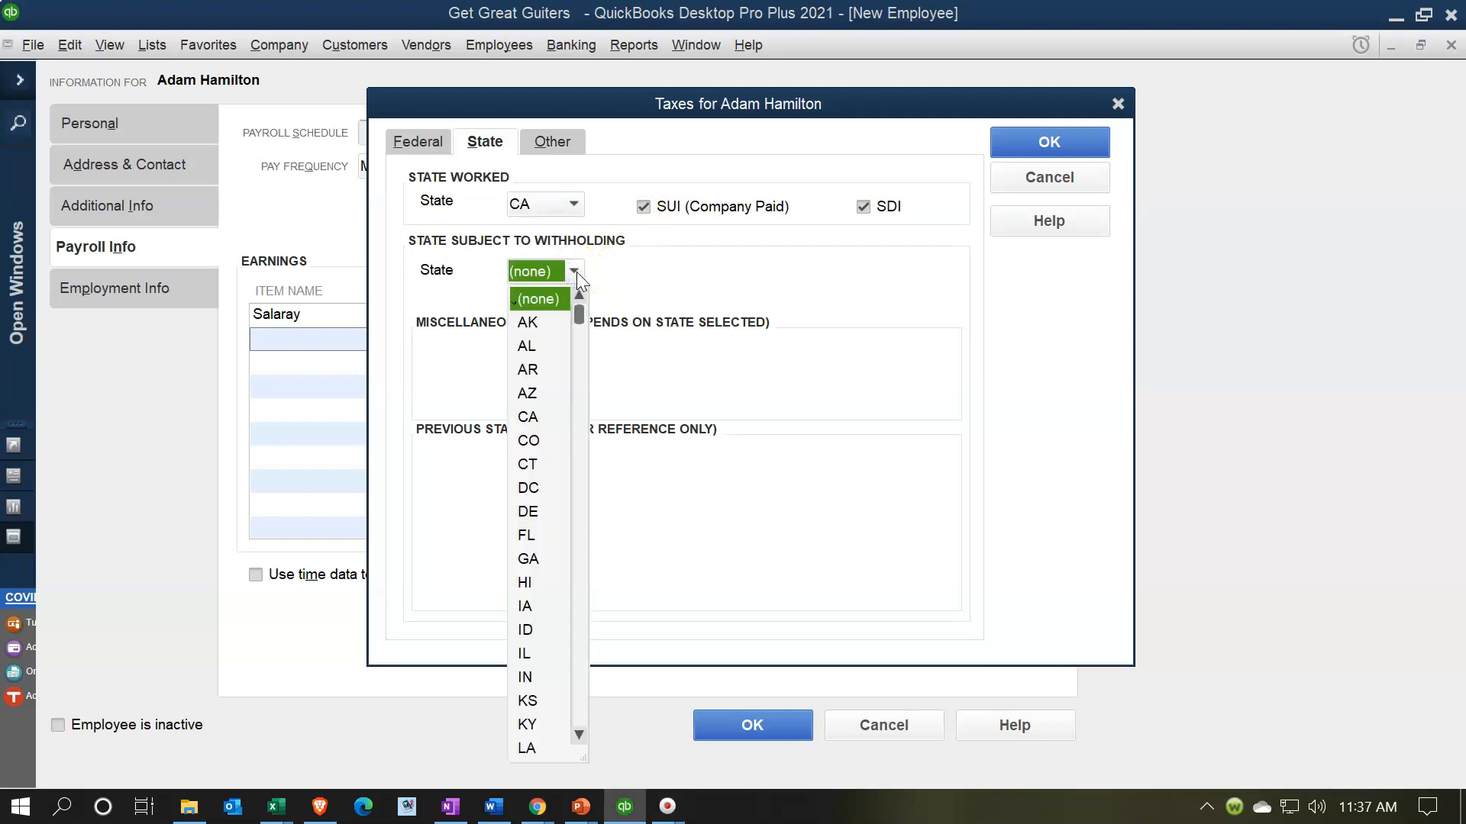
pyautogui.click(529, 416)
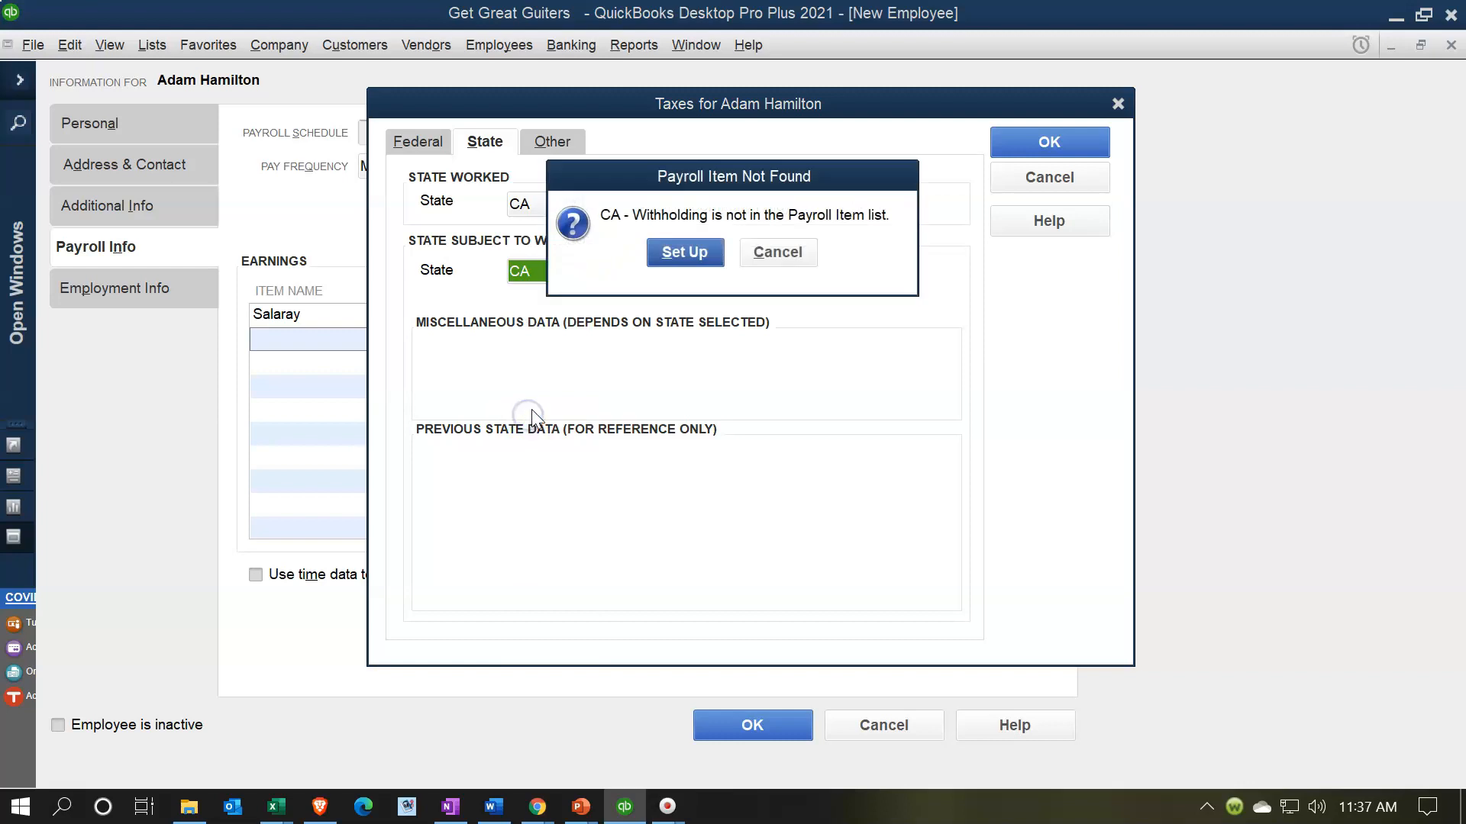
pyautogui.click(663, 255)
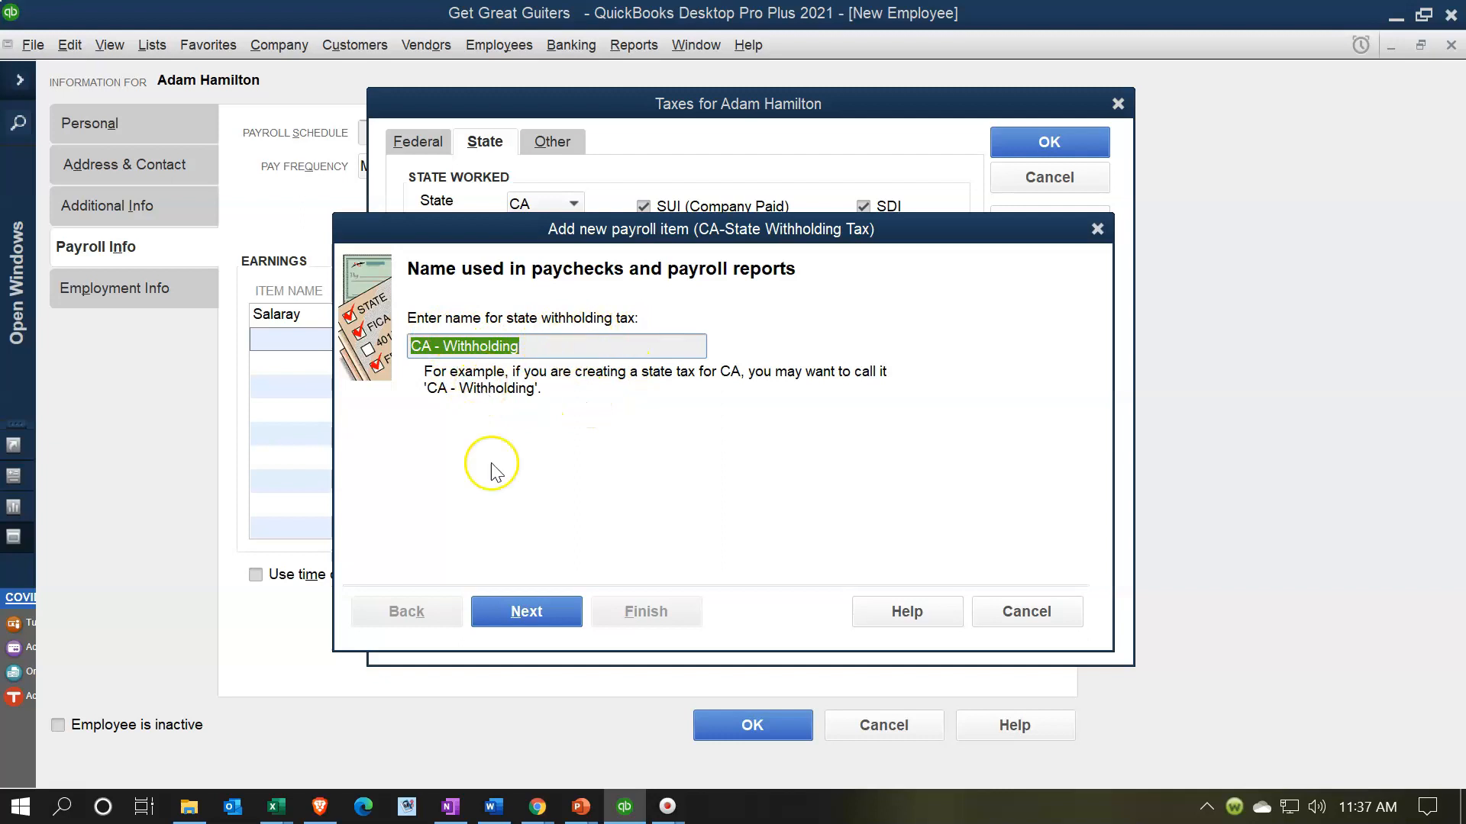
# - Accept the CA - Withholding item name and enter Franchise Tax Board CA as its agency
pyautogui.click(526, 611)
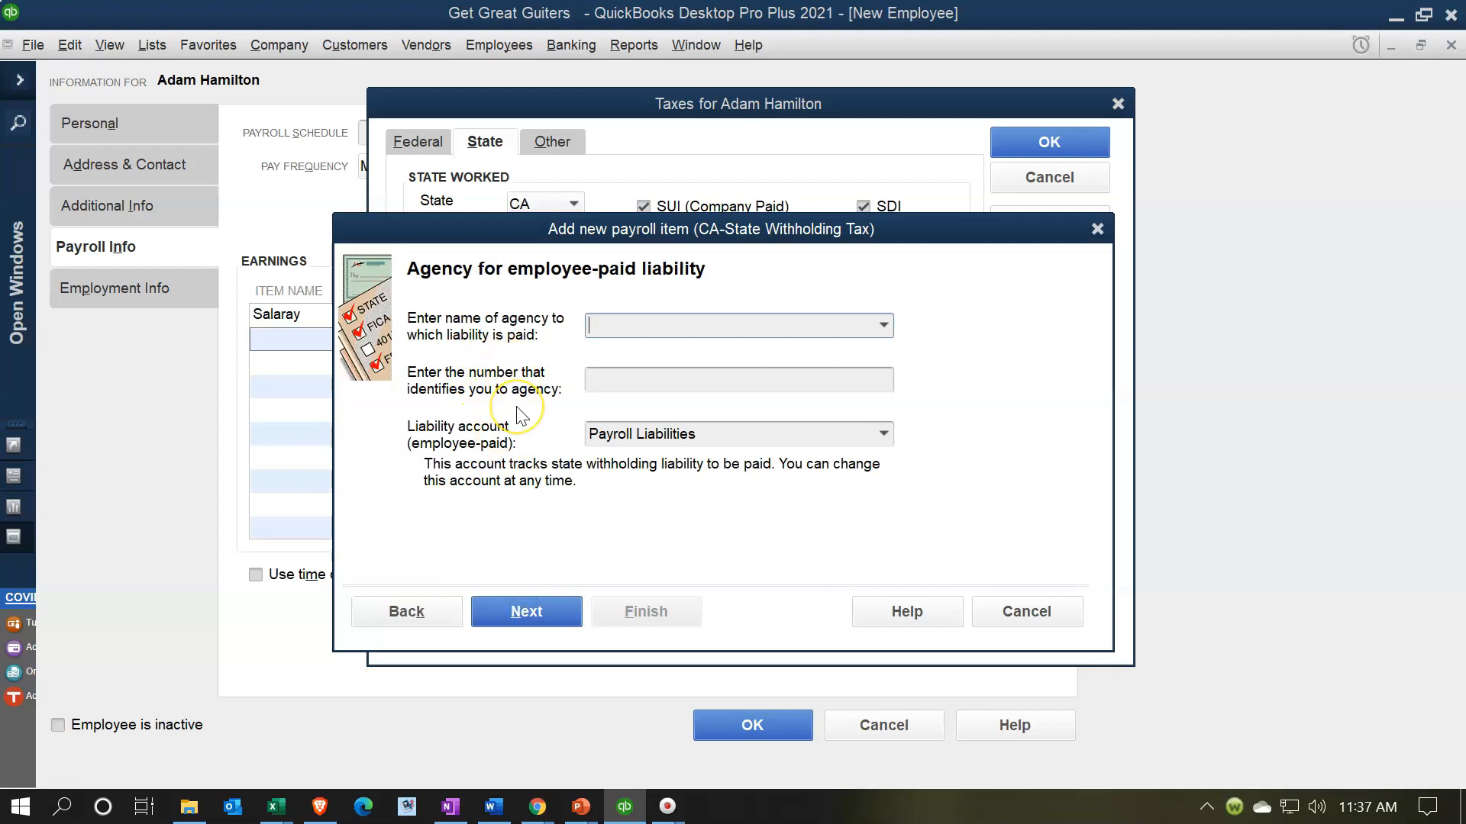
pyautogui.write('Franchise')
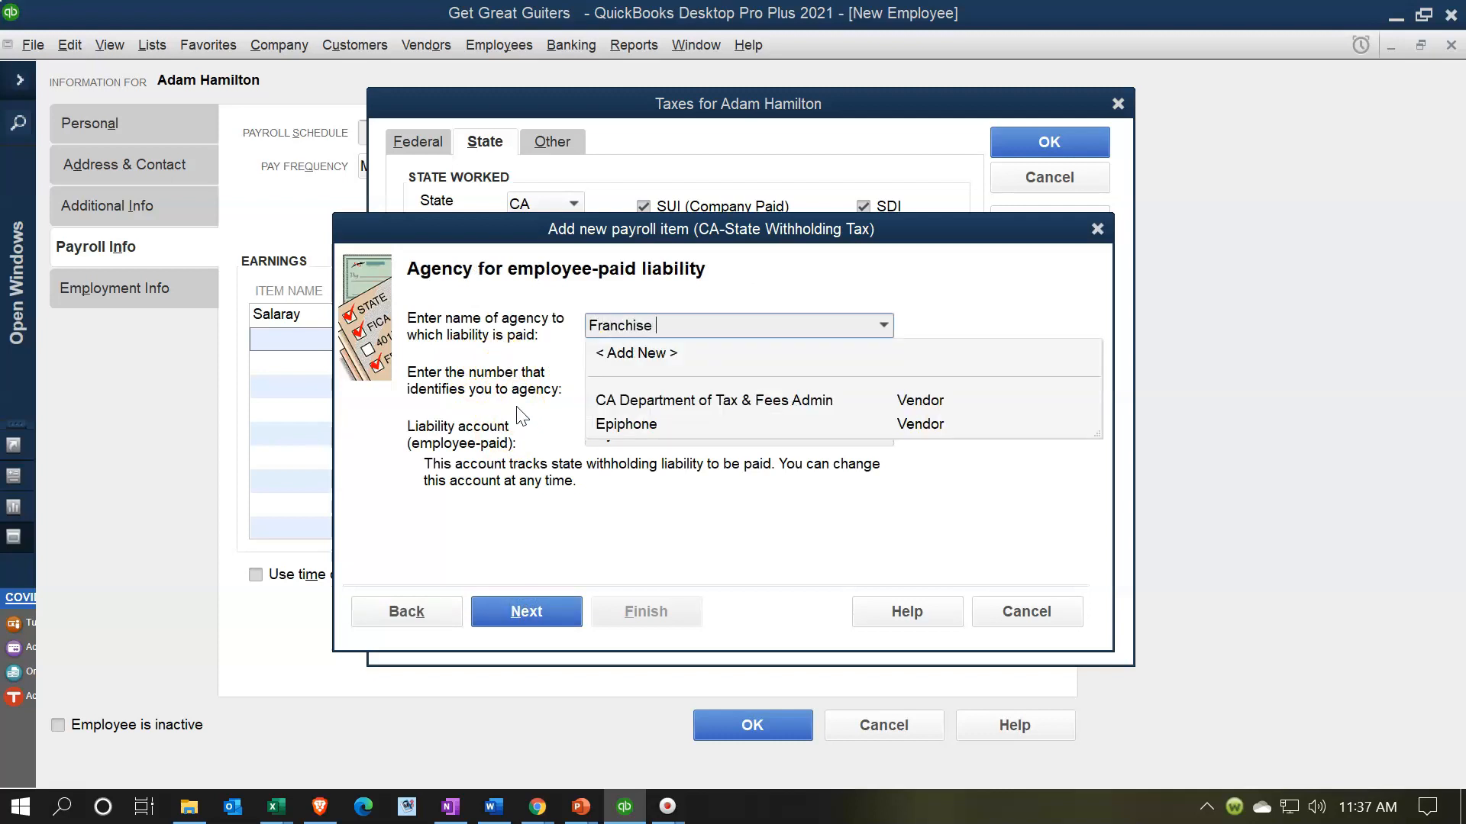
pyautogui.press('Down')
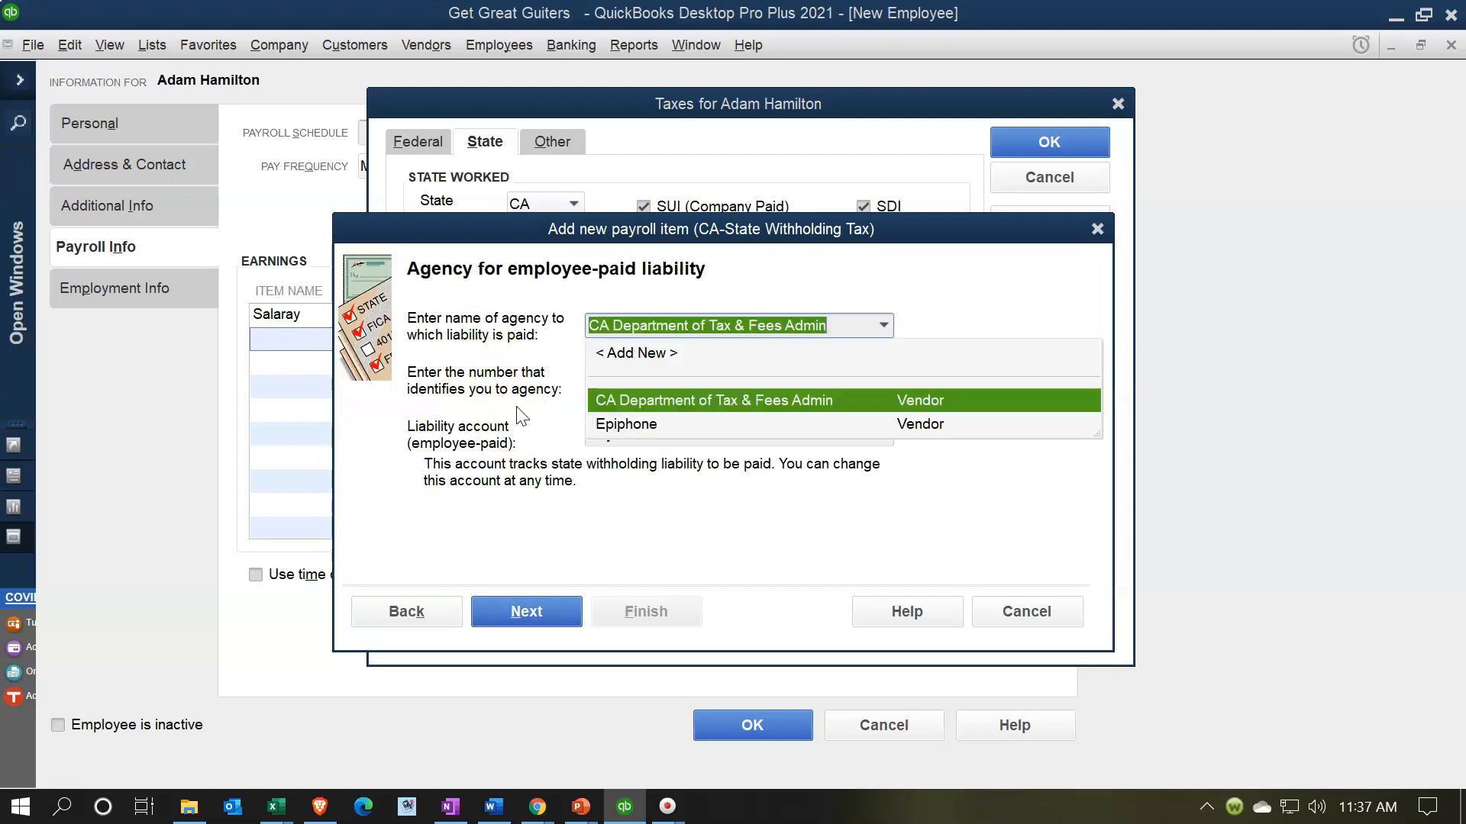
pyautogui.press('BackSpace')
pyautogui.write('Franchise Tax Boar')
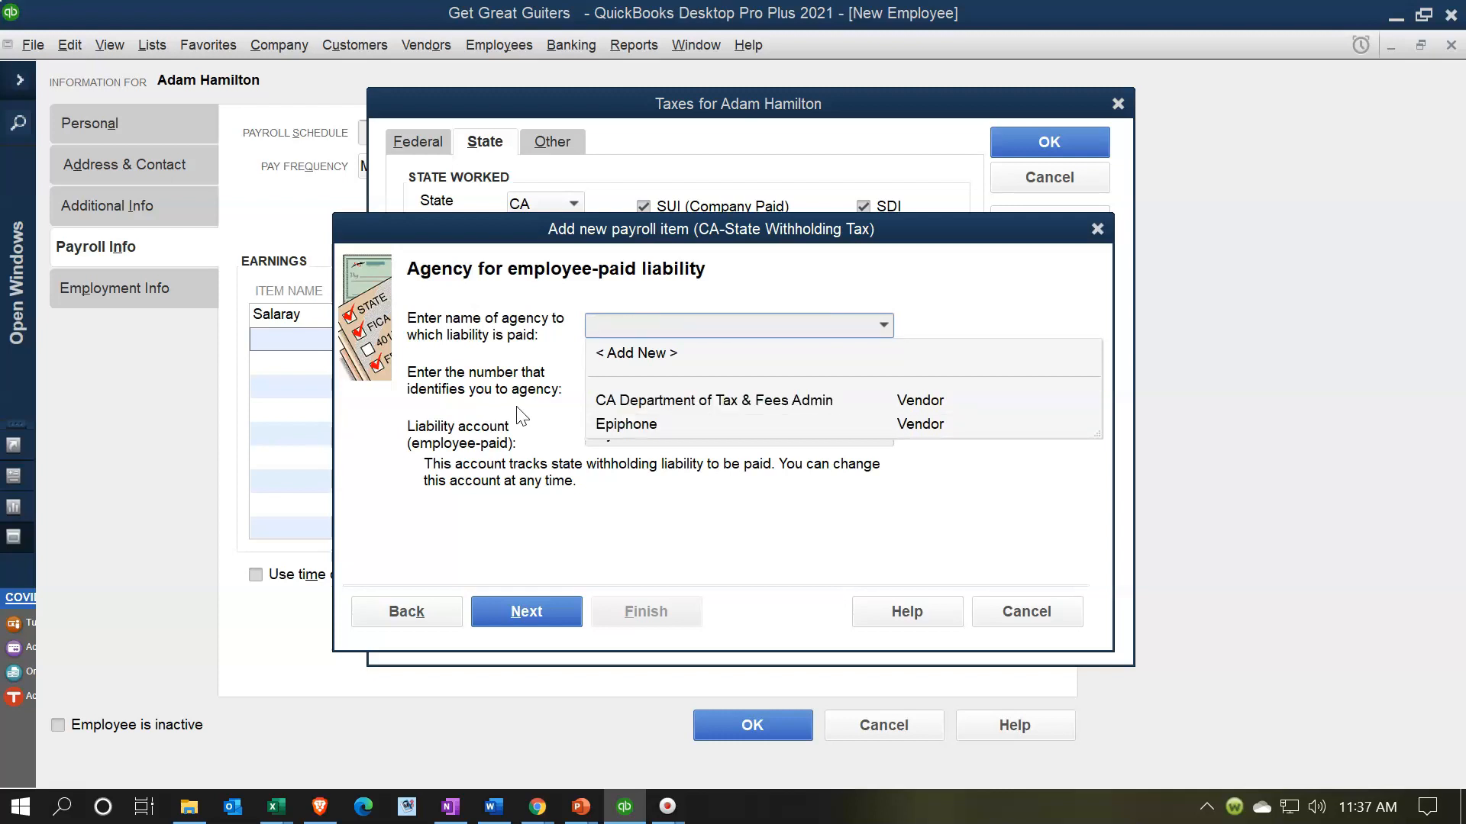
pyautogui.write('d CA')
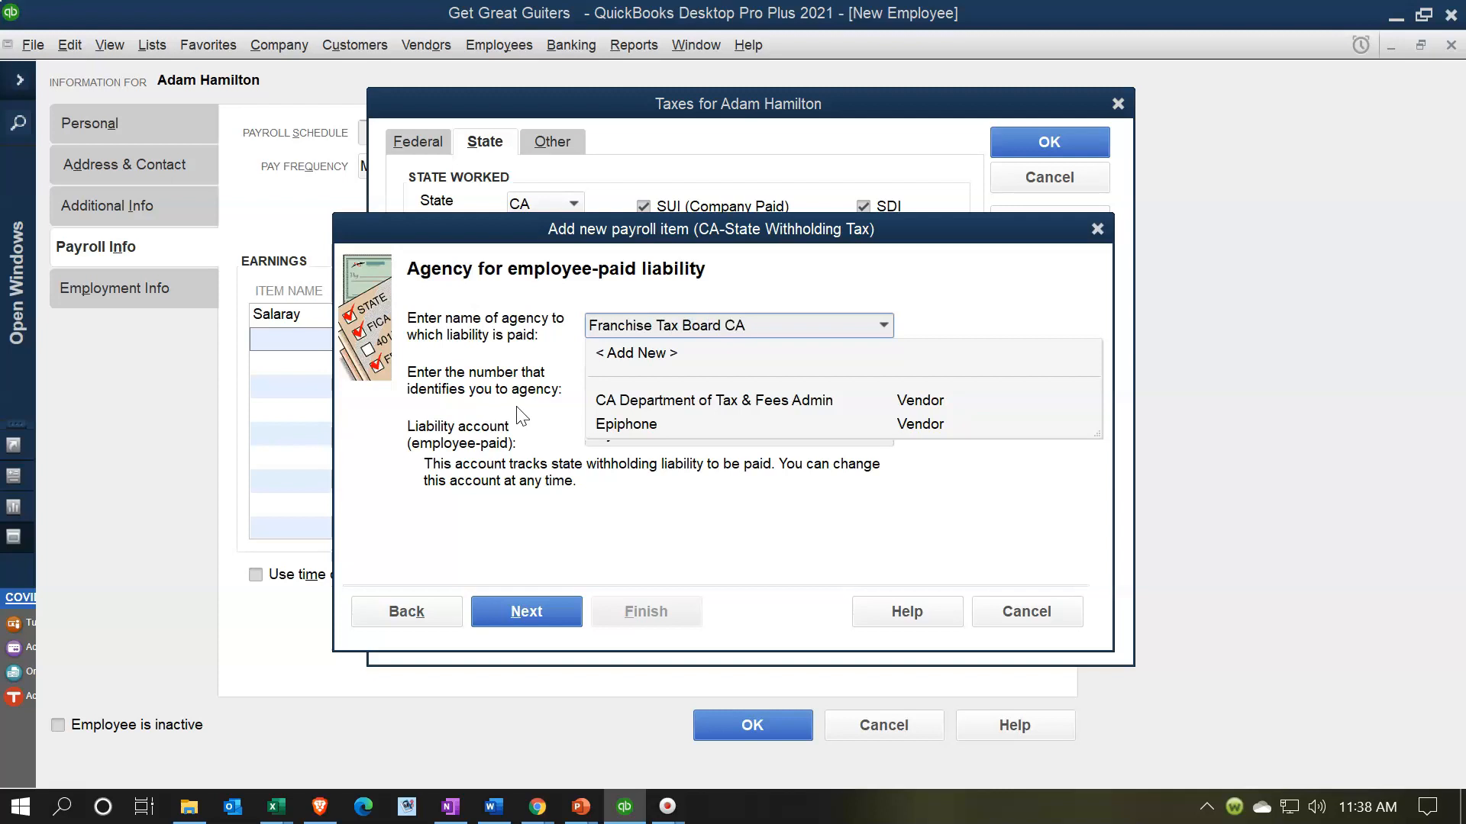
pyautogui.press('Tab')
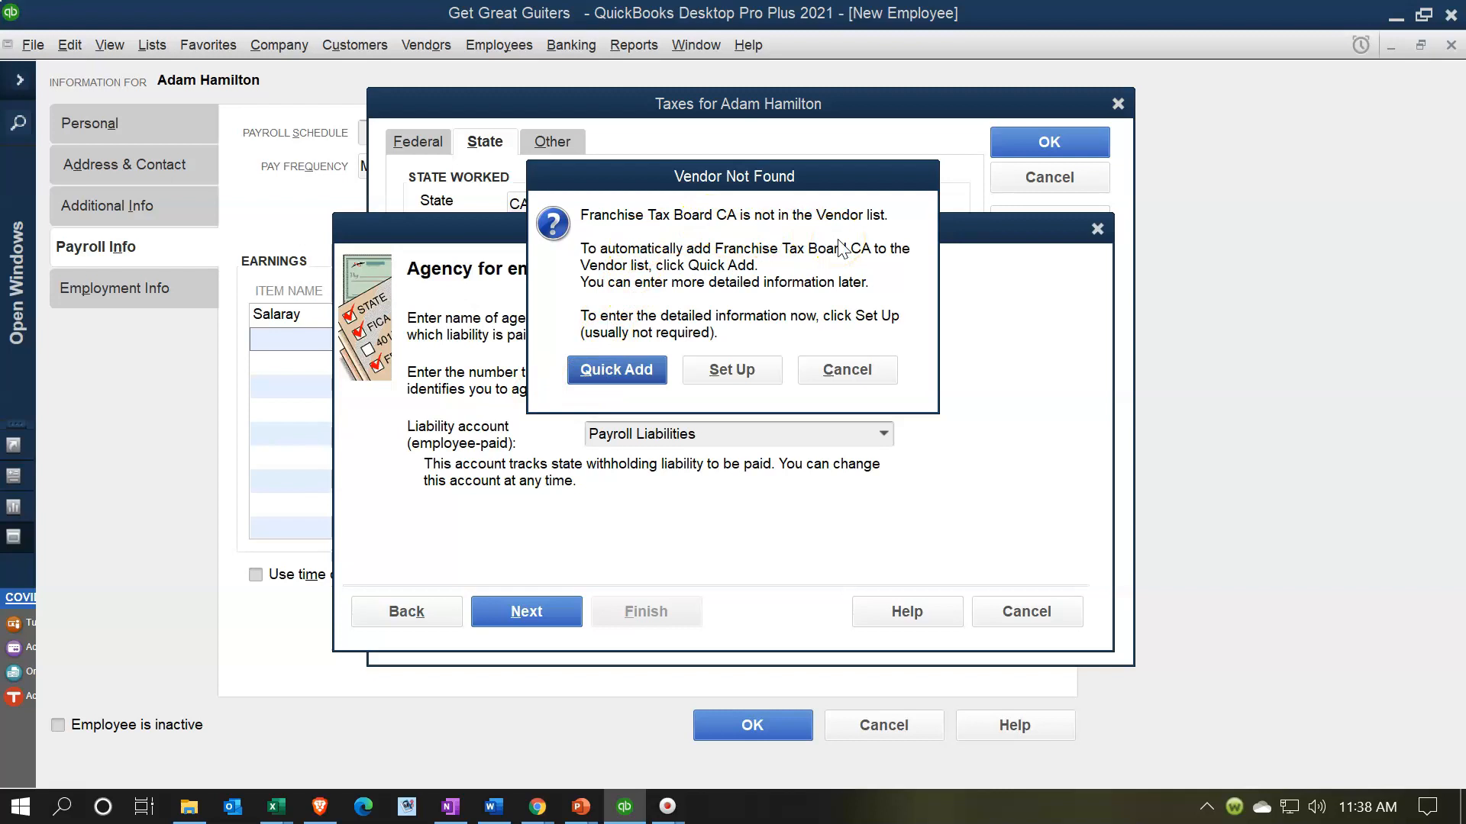
# - Quick-add Franchise Tax Board CA as a vendor with its agency ID, keep Payroll Liabilities, and finish the item
pyautogui.click(610, 372)
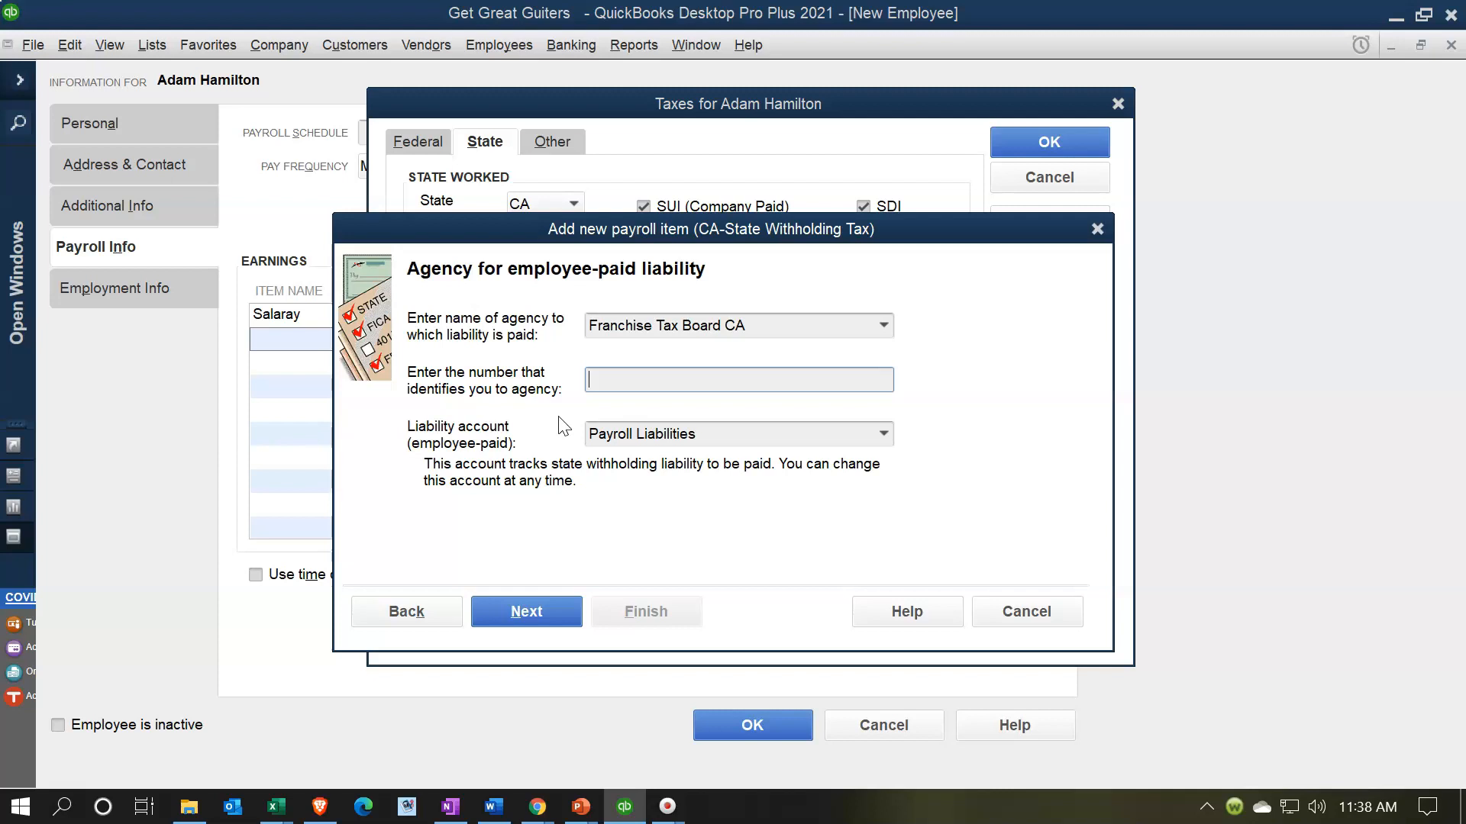
pyautogui.write('375154')
pyautogui.click(884, 432)
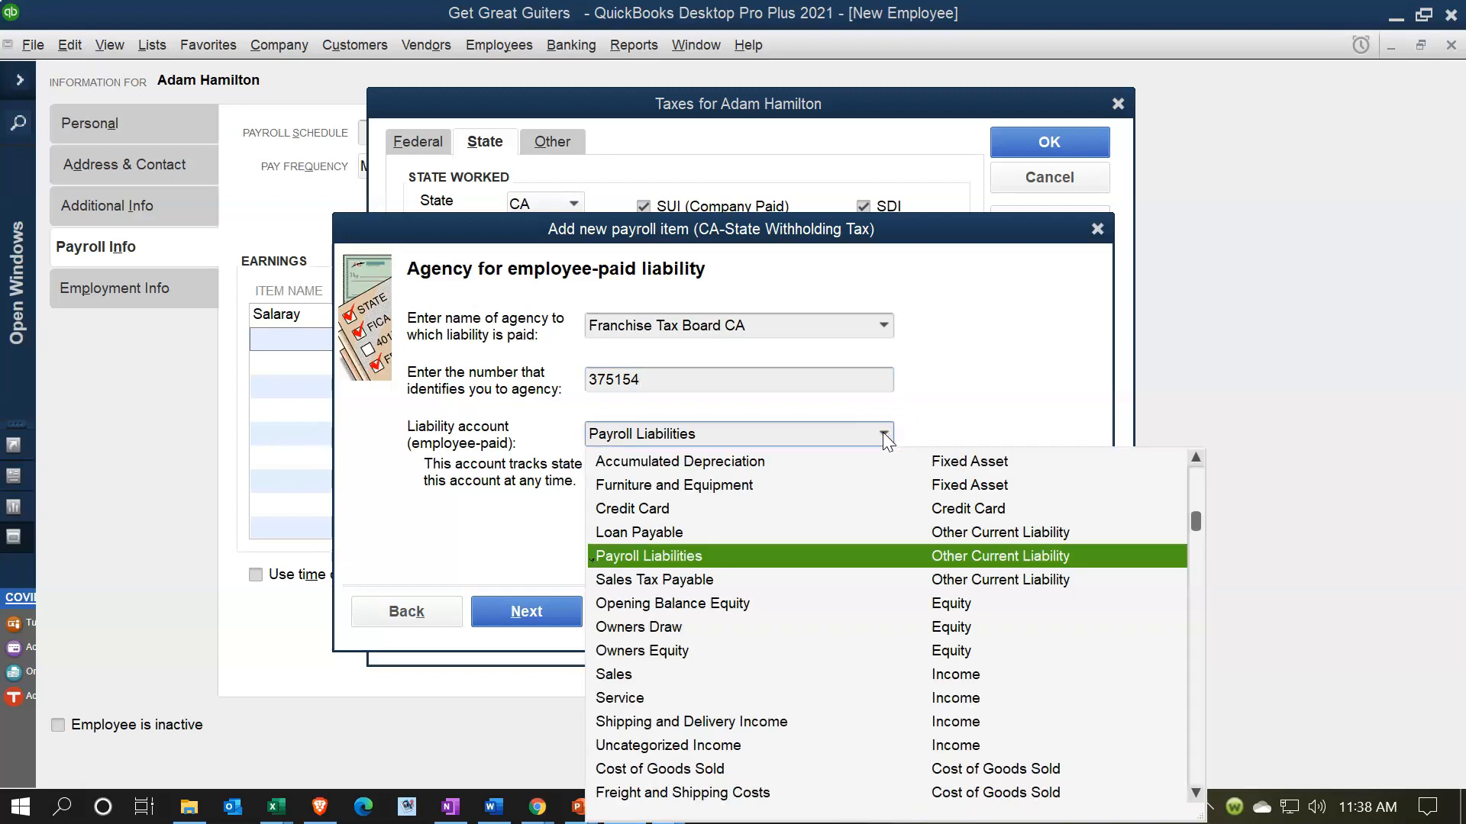
pyautogui.click(883, 433)
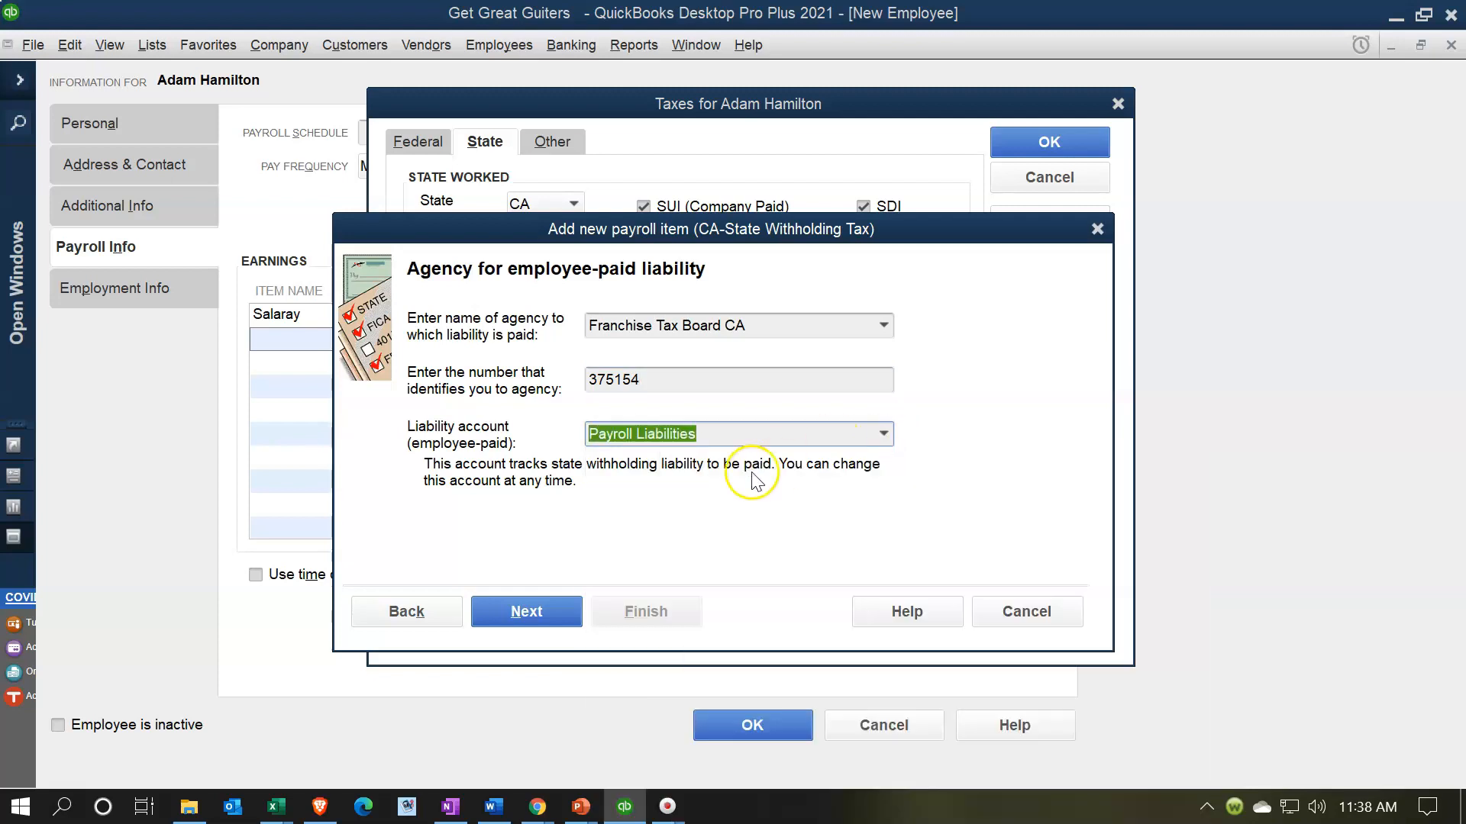
pyautogui.click(532, 613)
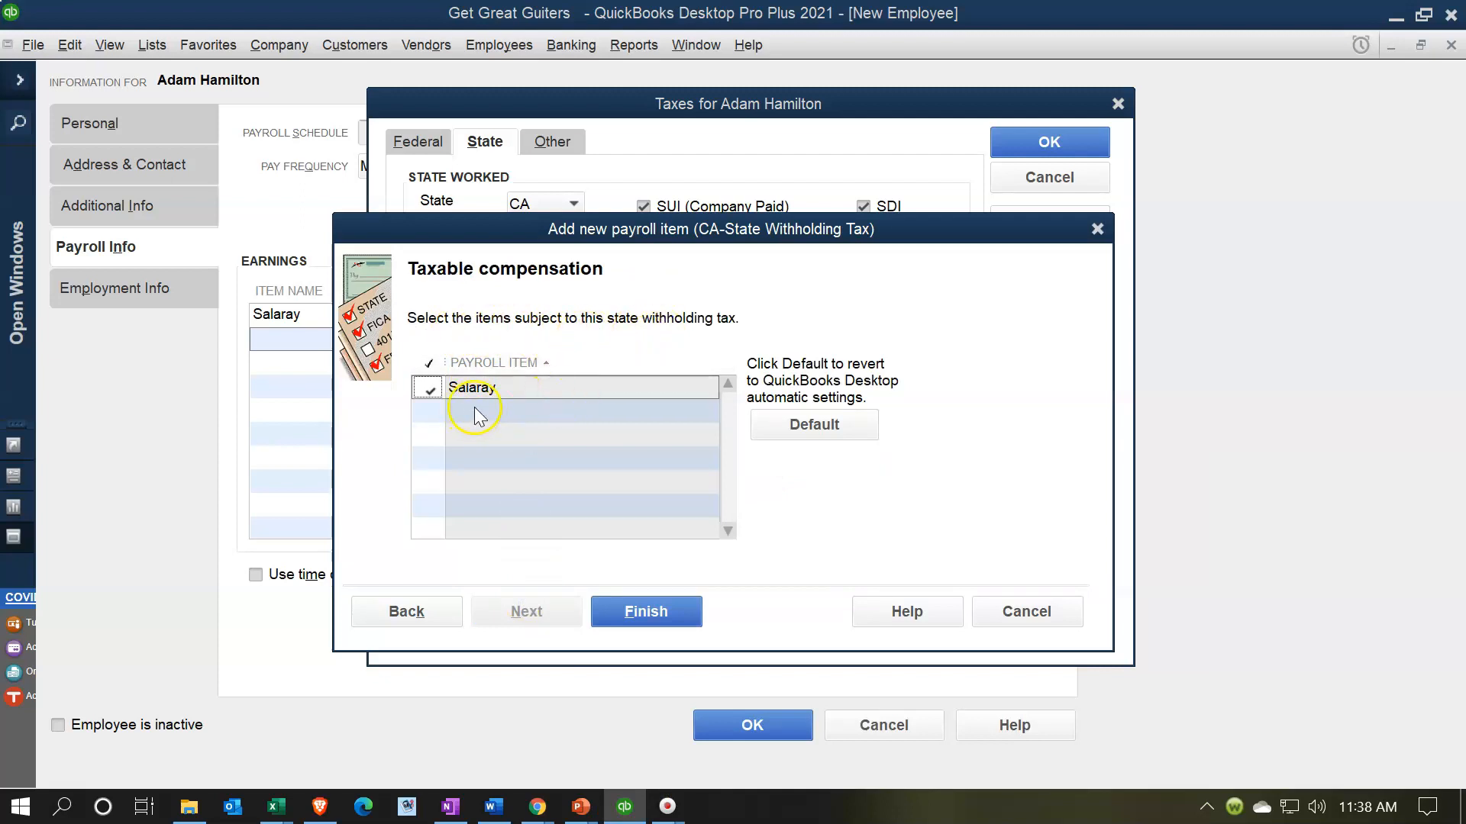
pyautogui.click(650, 623)
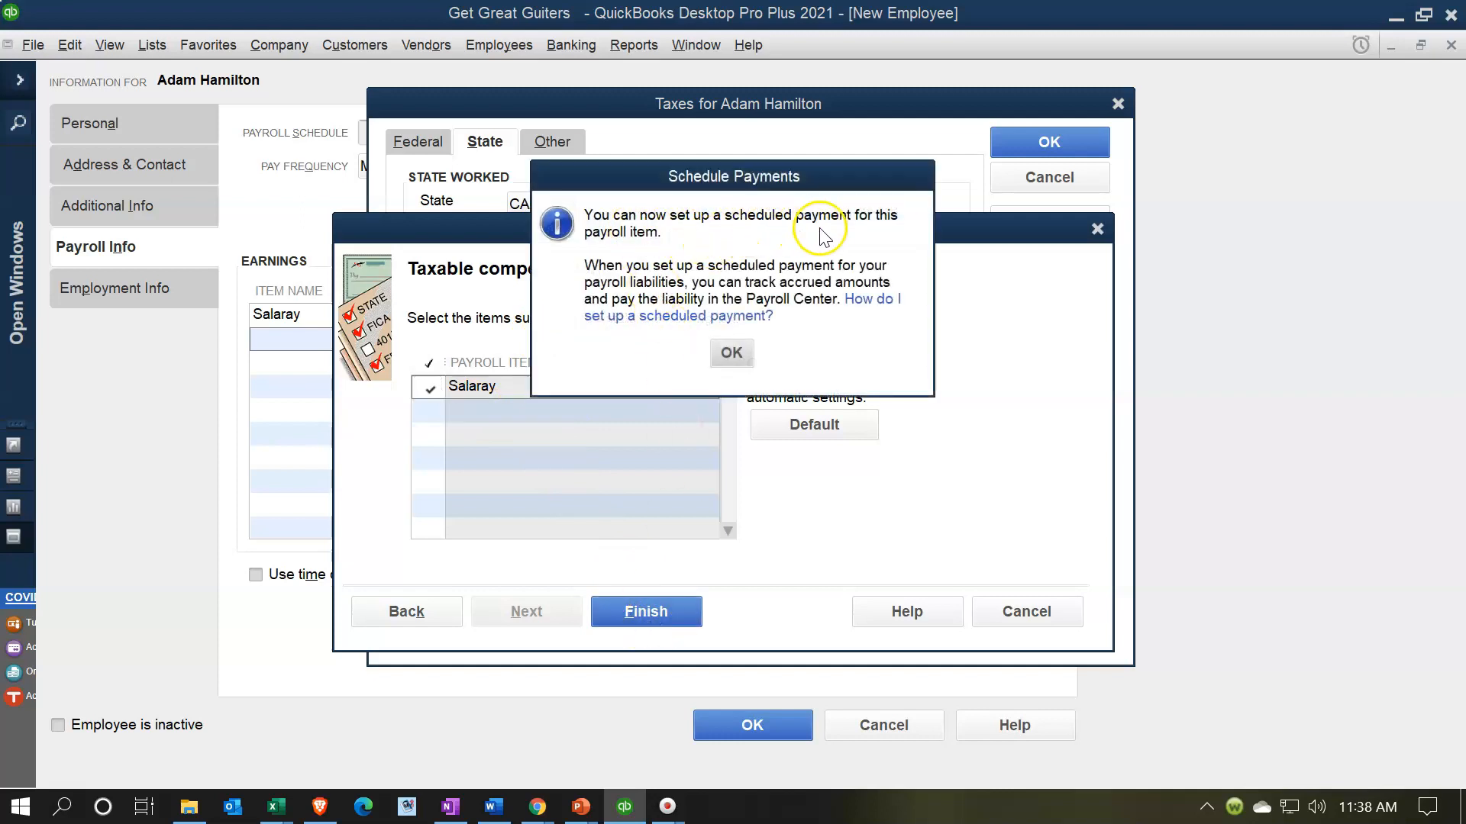
# - Dismiss the scheduled-payments notice and switch to the employee's other taxes
pyautogui.click(733, 355)
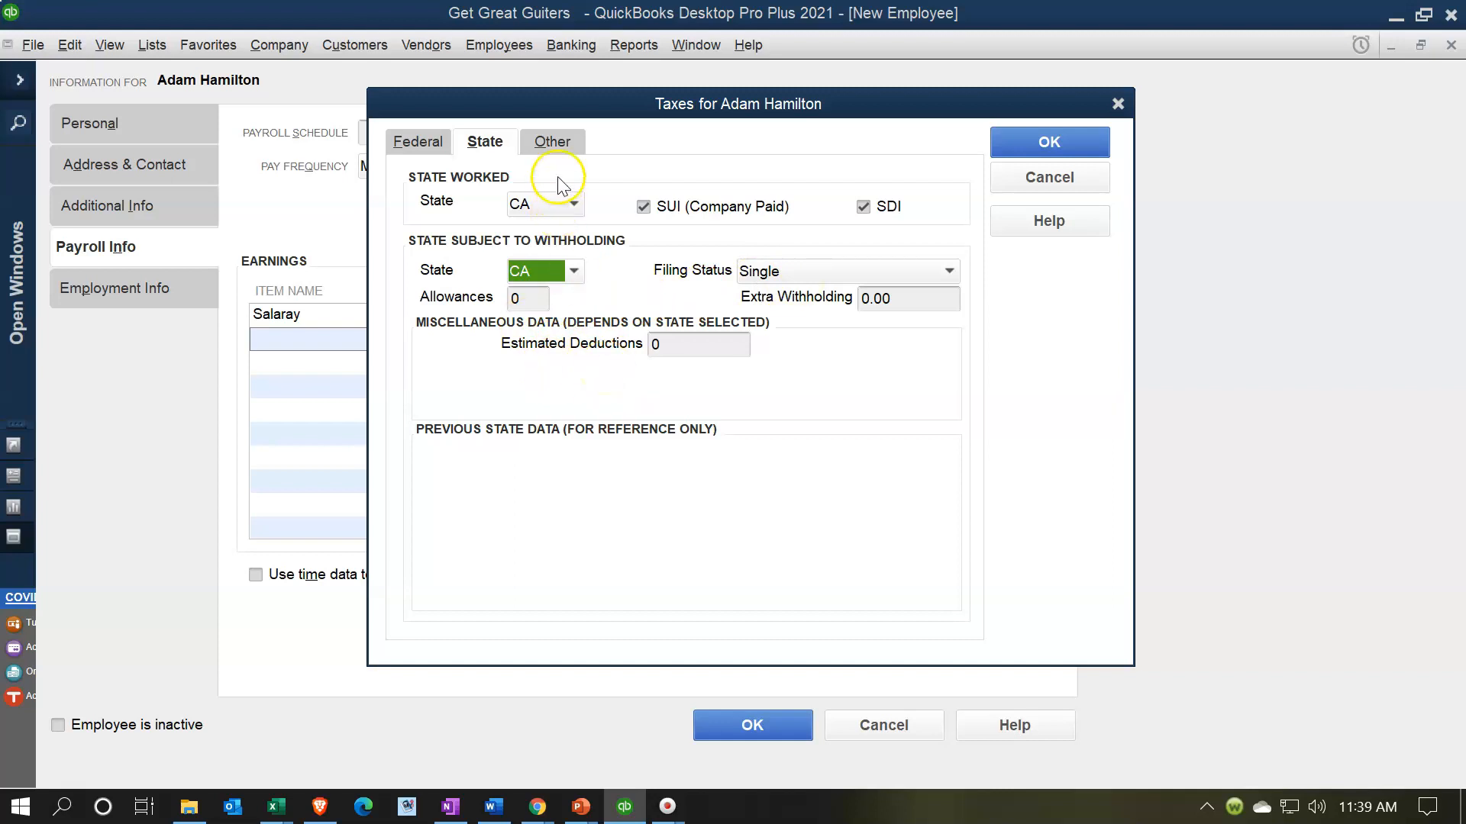
pyautogui.click(560, 147)
# - Create CA - Unemployment Company with Franchise Tax Board CA as agency, its agency ID, and 3.4% rates
pyautogui.click(673, 262)
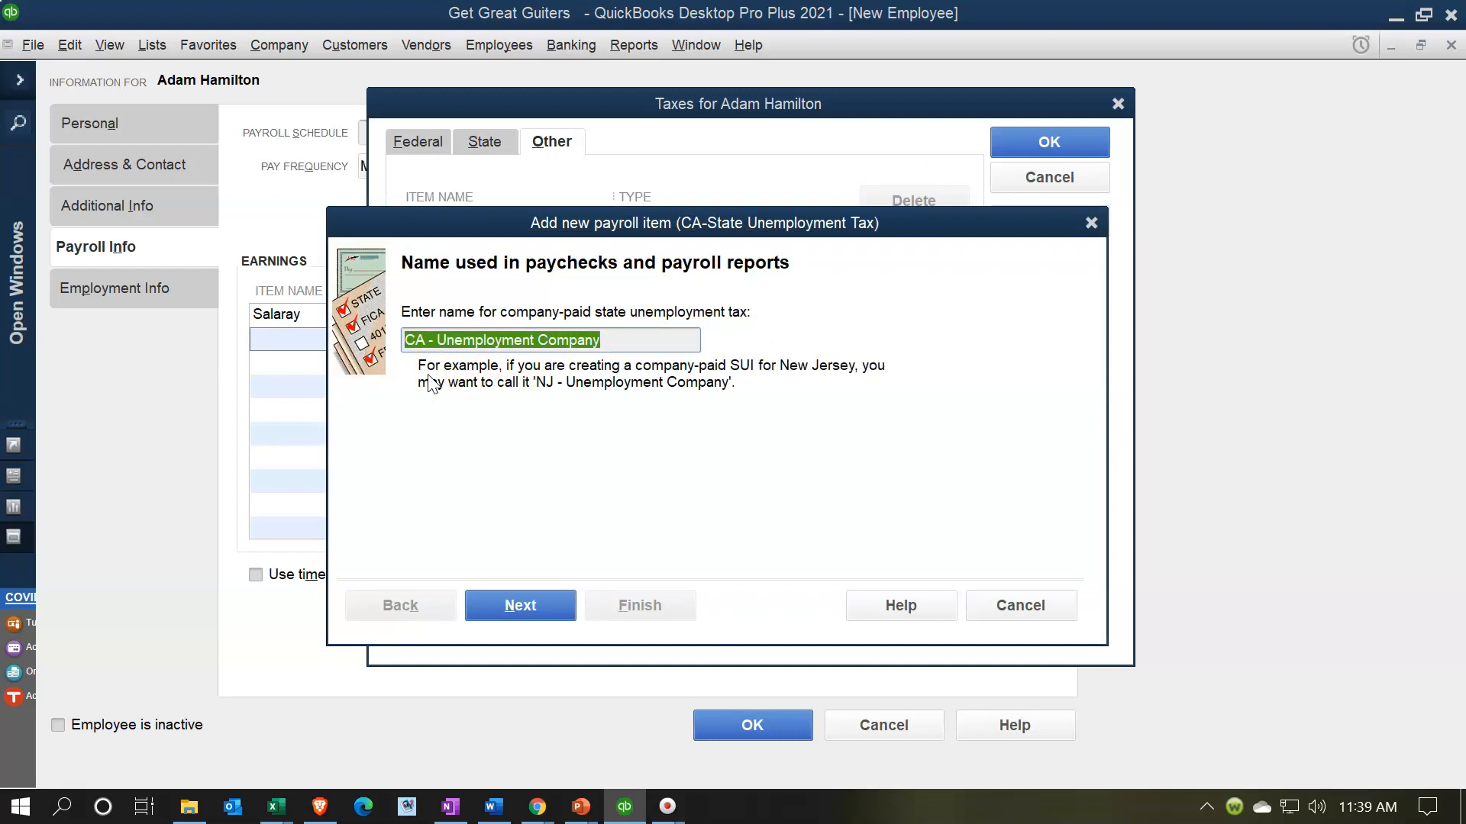
pyautogui.click(533, 608)
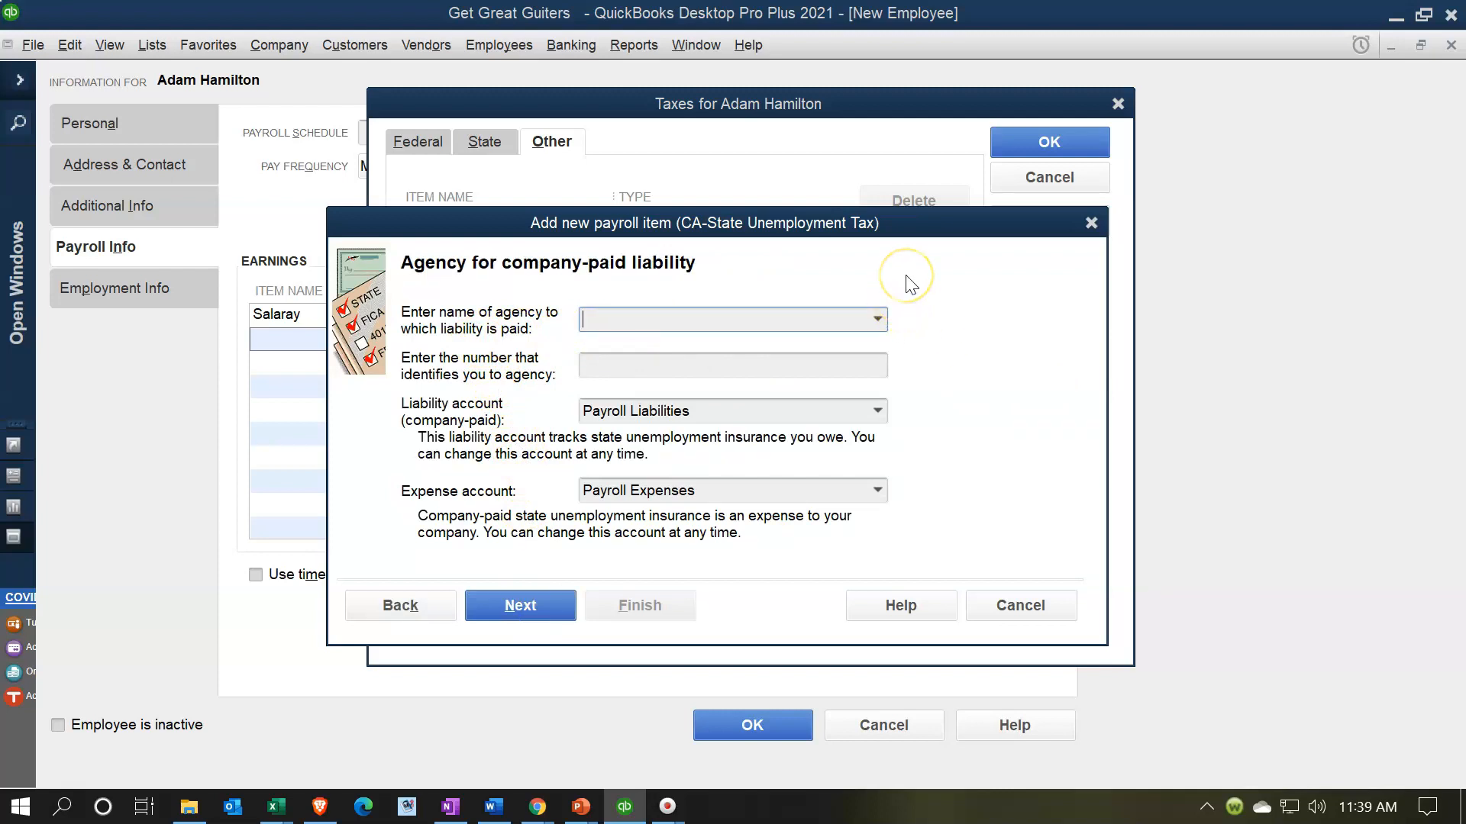
pyautogui.write('Franchise Tax Board CA')
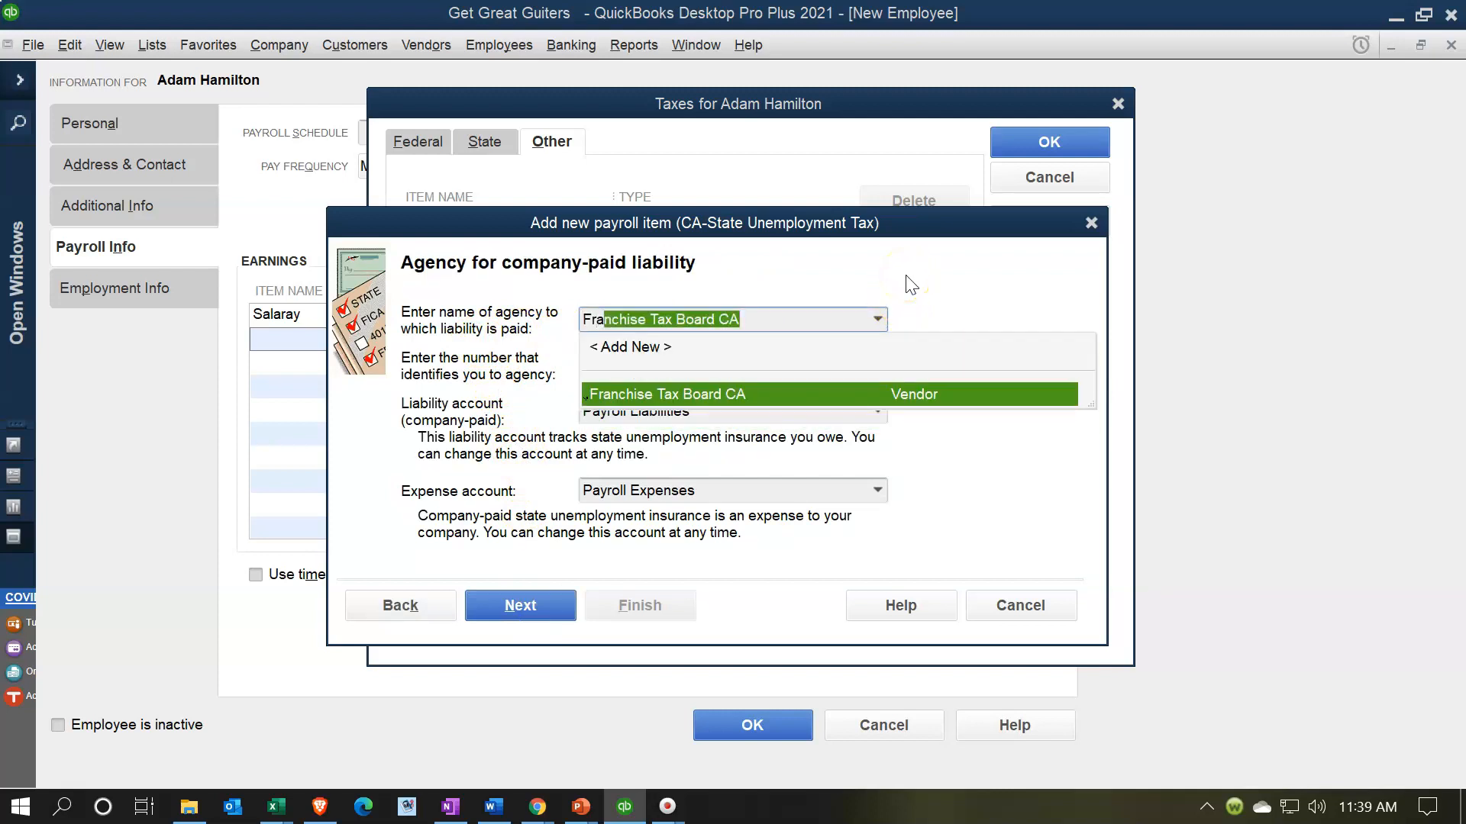
pyautogui.press('Tab')
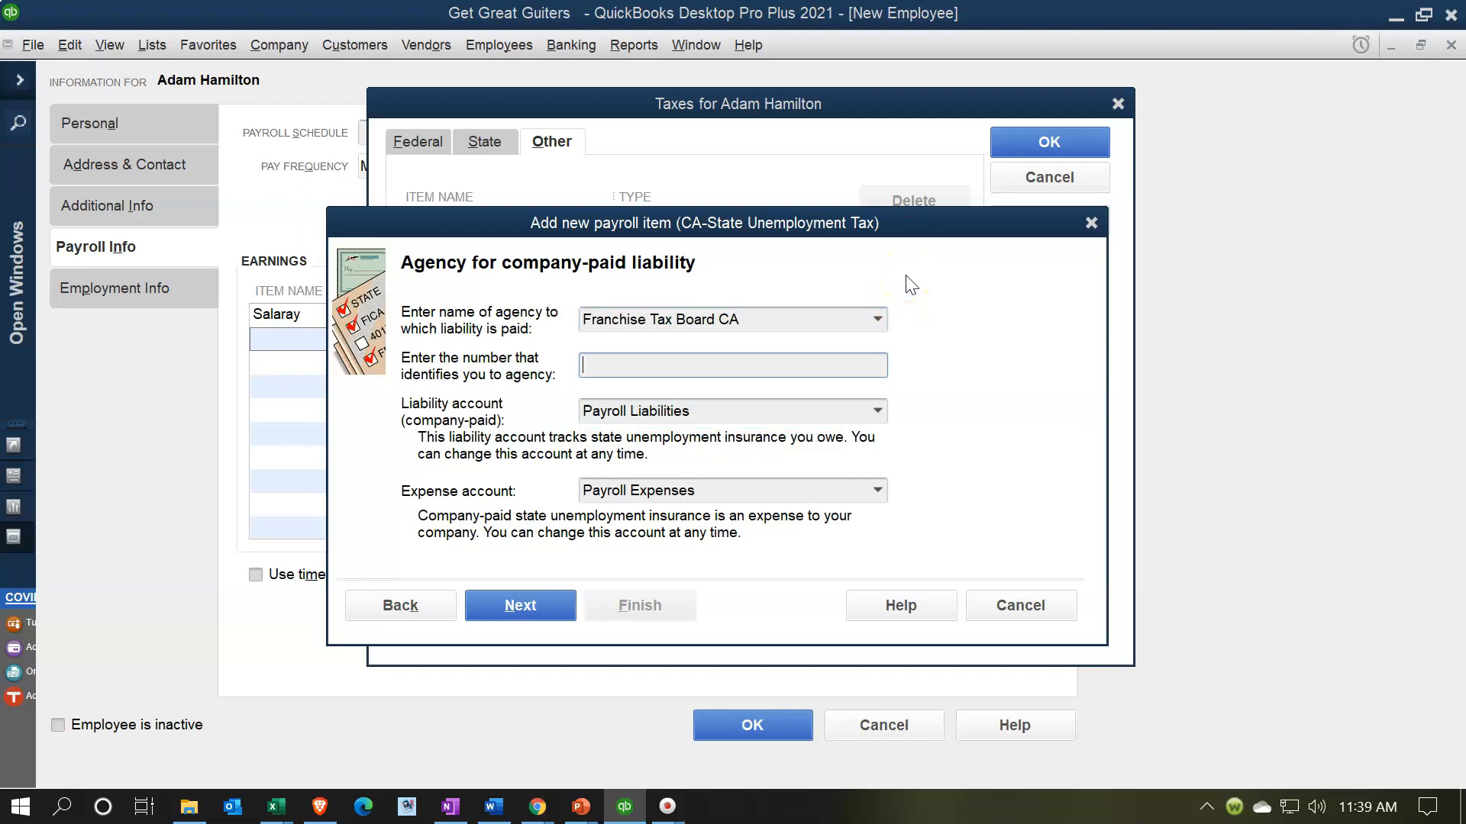
pyautogui.write('541736')
pyautogui.click(674, 418)
pyautogui.click(543, 600)
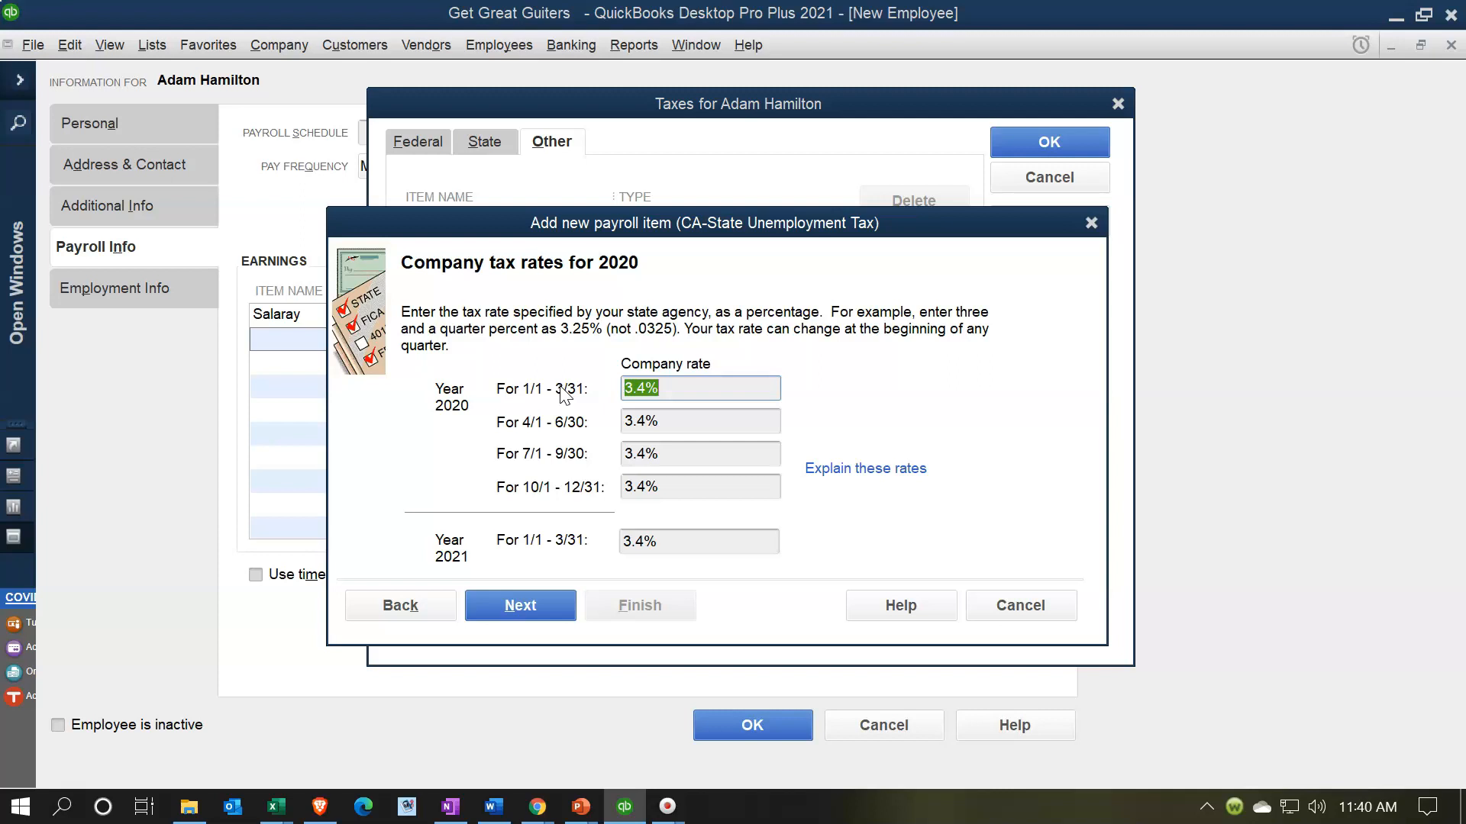
pyautogui.click(520, 609)
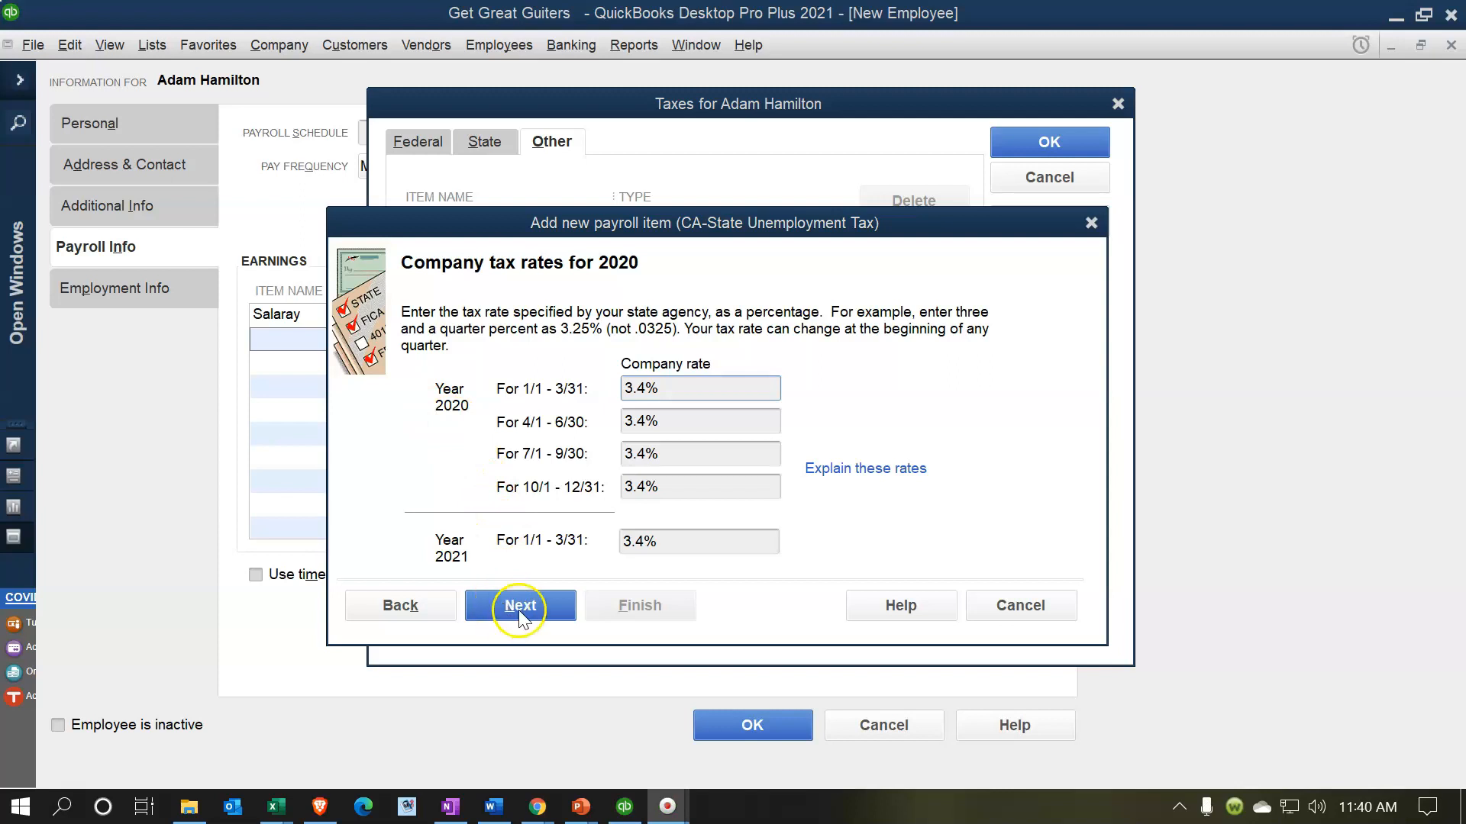
pyautogui.click(665, 605)
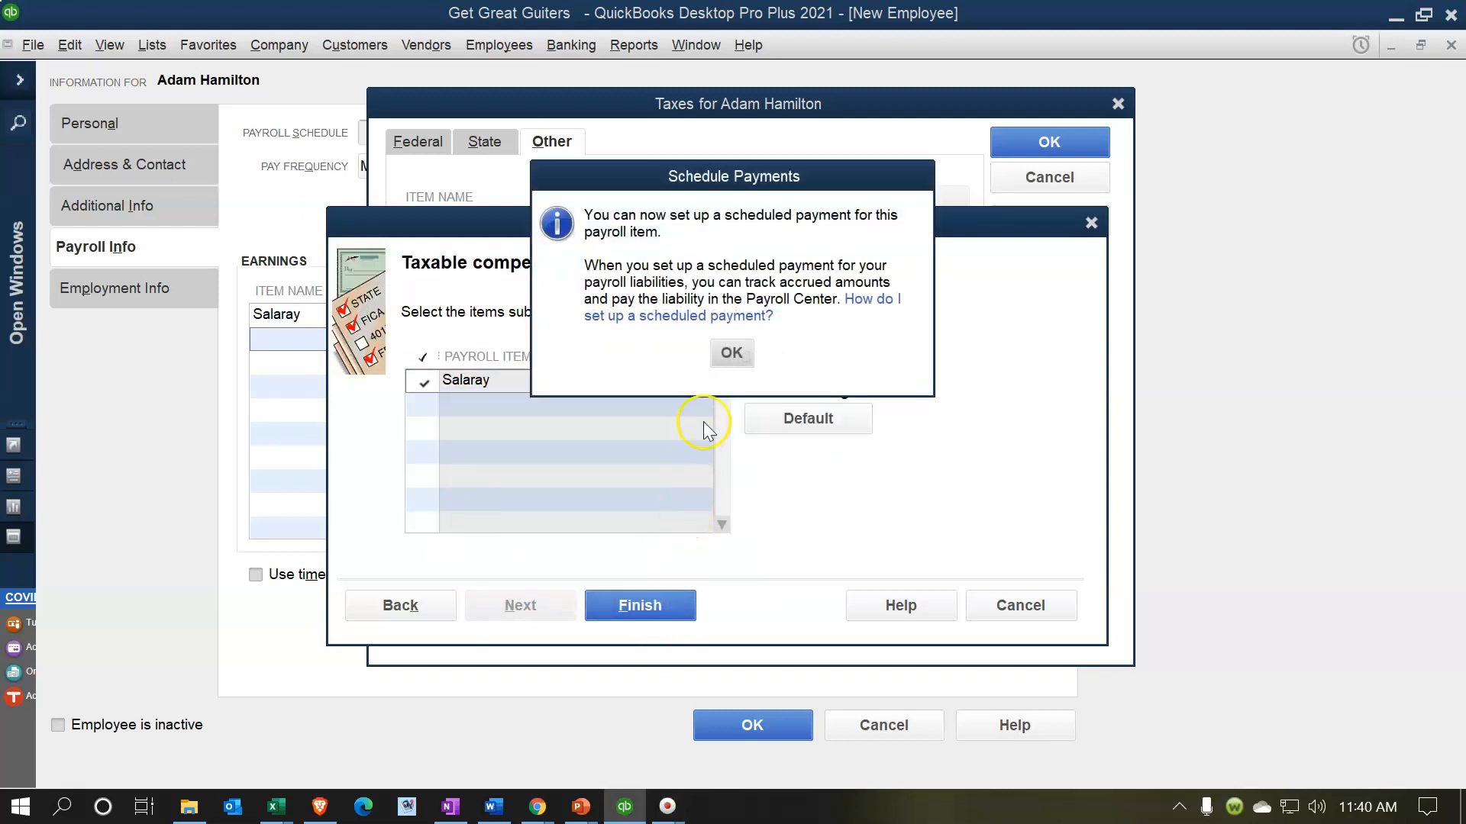
# - Start the CA - Disability Employee item with Franchise Tax Board CA as agency and its agency ID
pyautogui.click(730, 354)
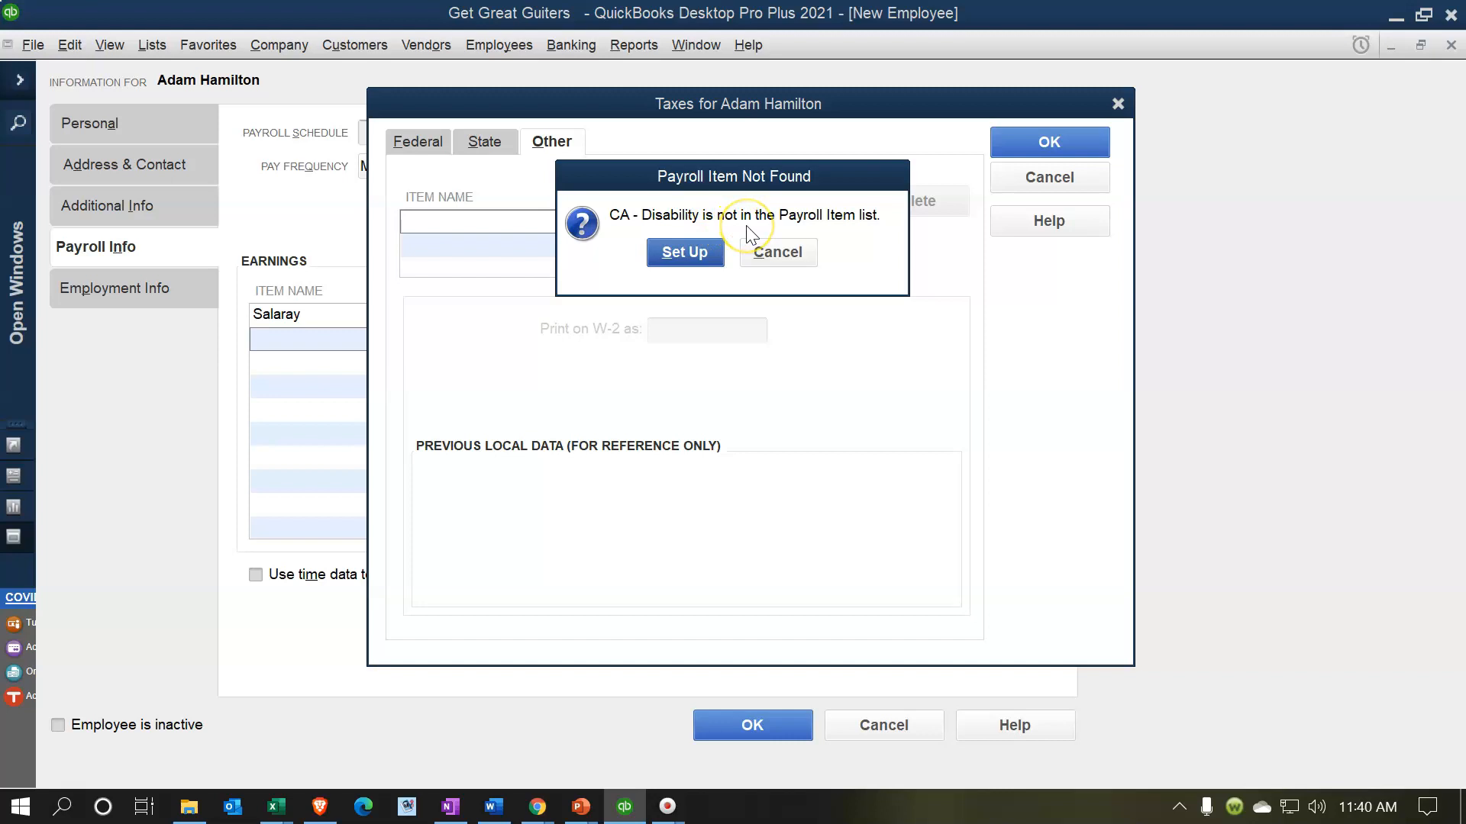
pyautogui.click(694, 253)
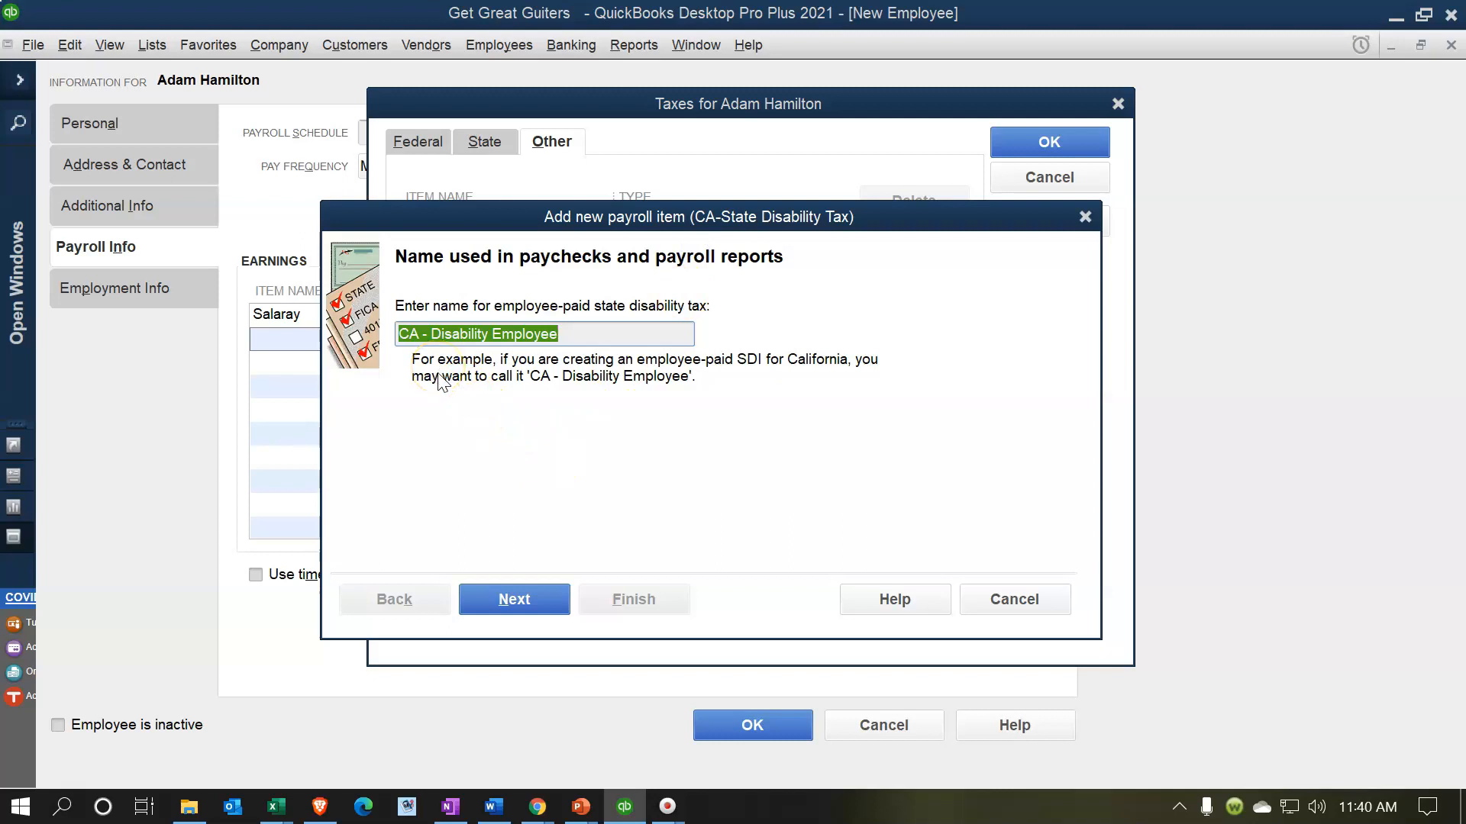
pyautogui.click(527, 603)
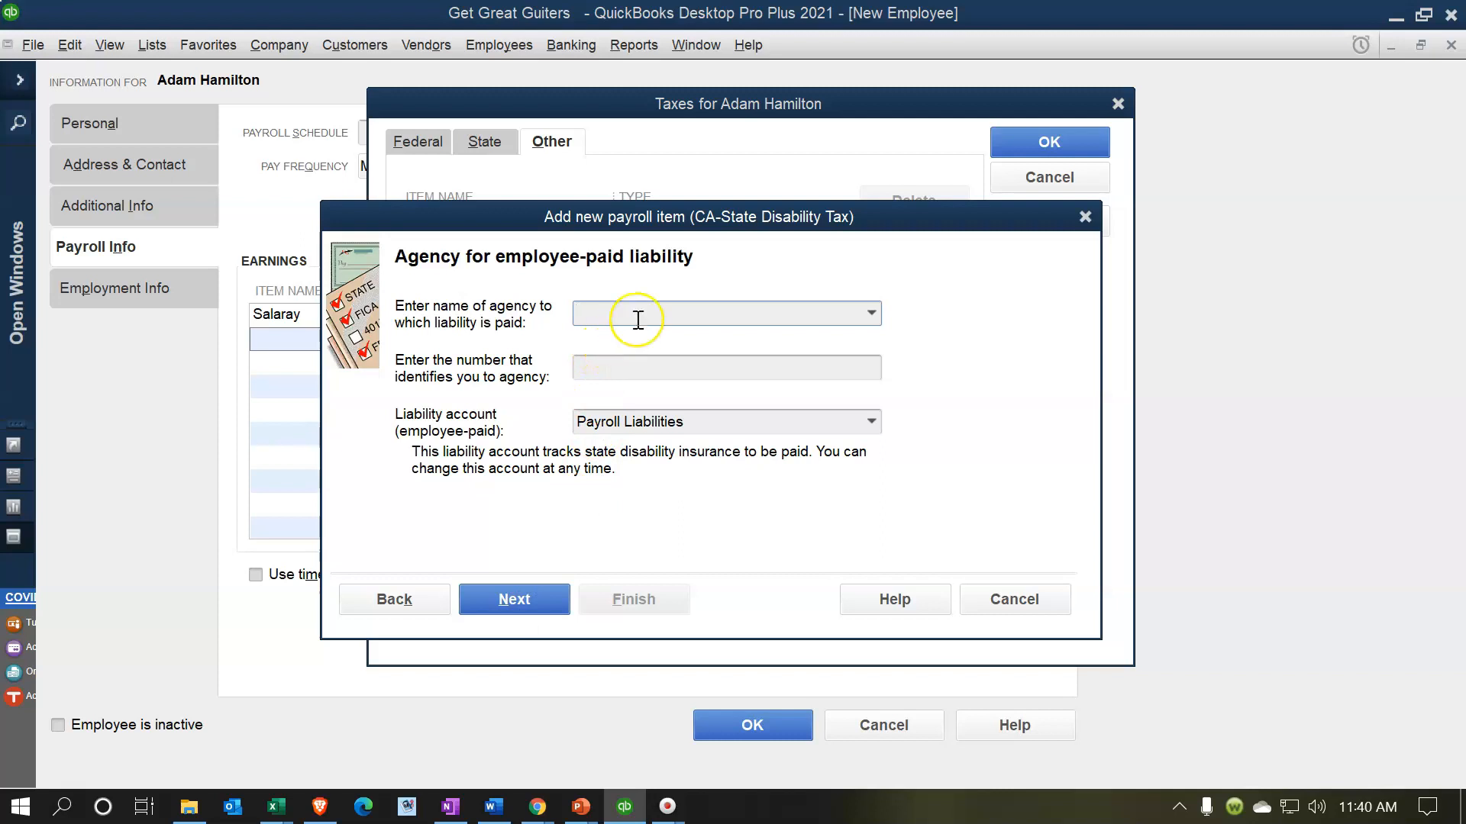
pyautogui.write('Franchise Tax Board CA')
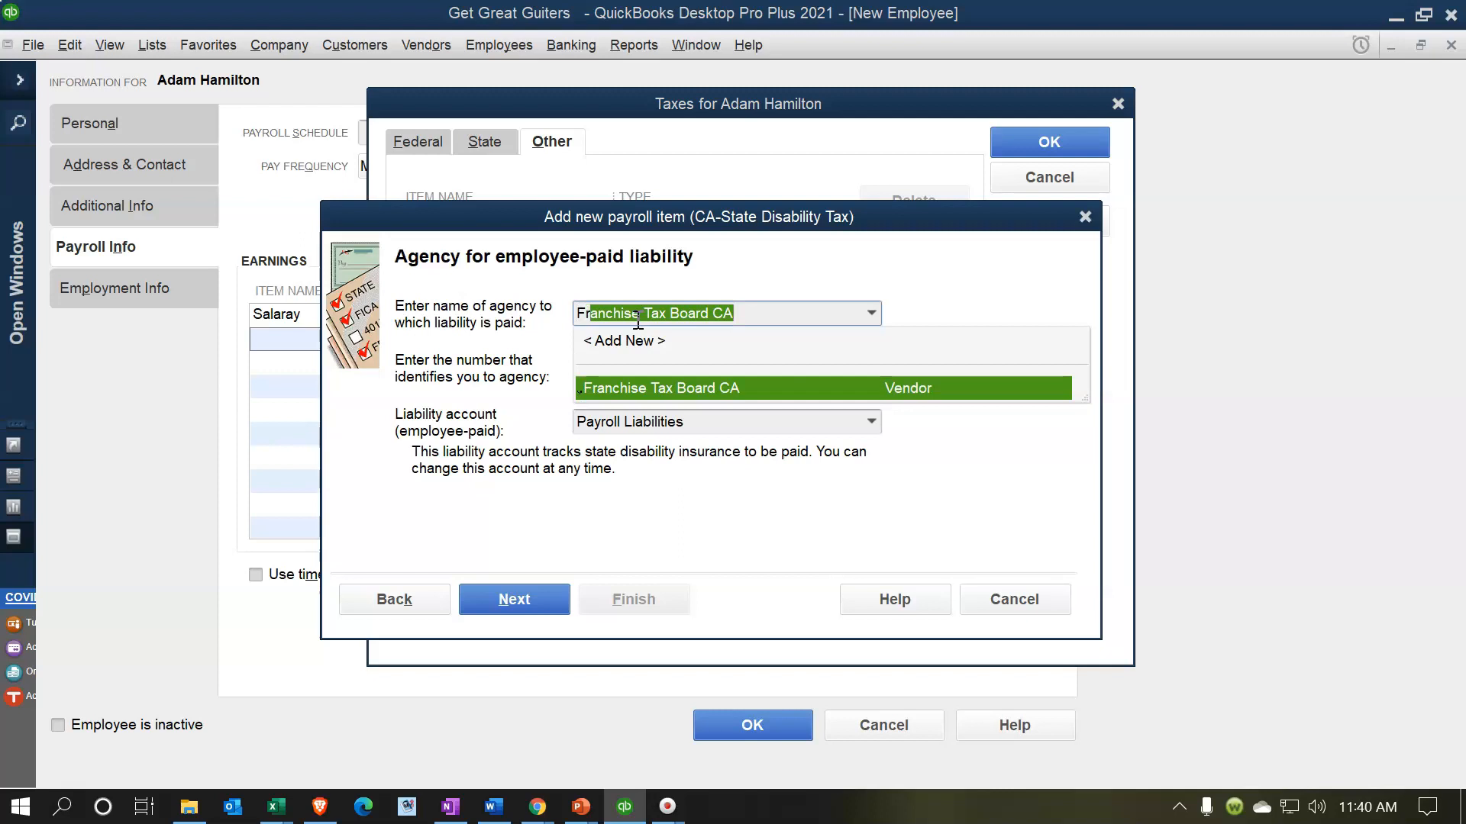
pyautogui.press('Tab')
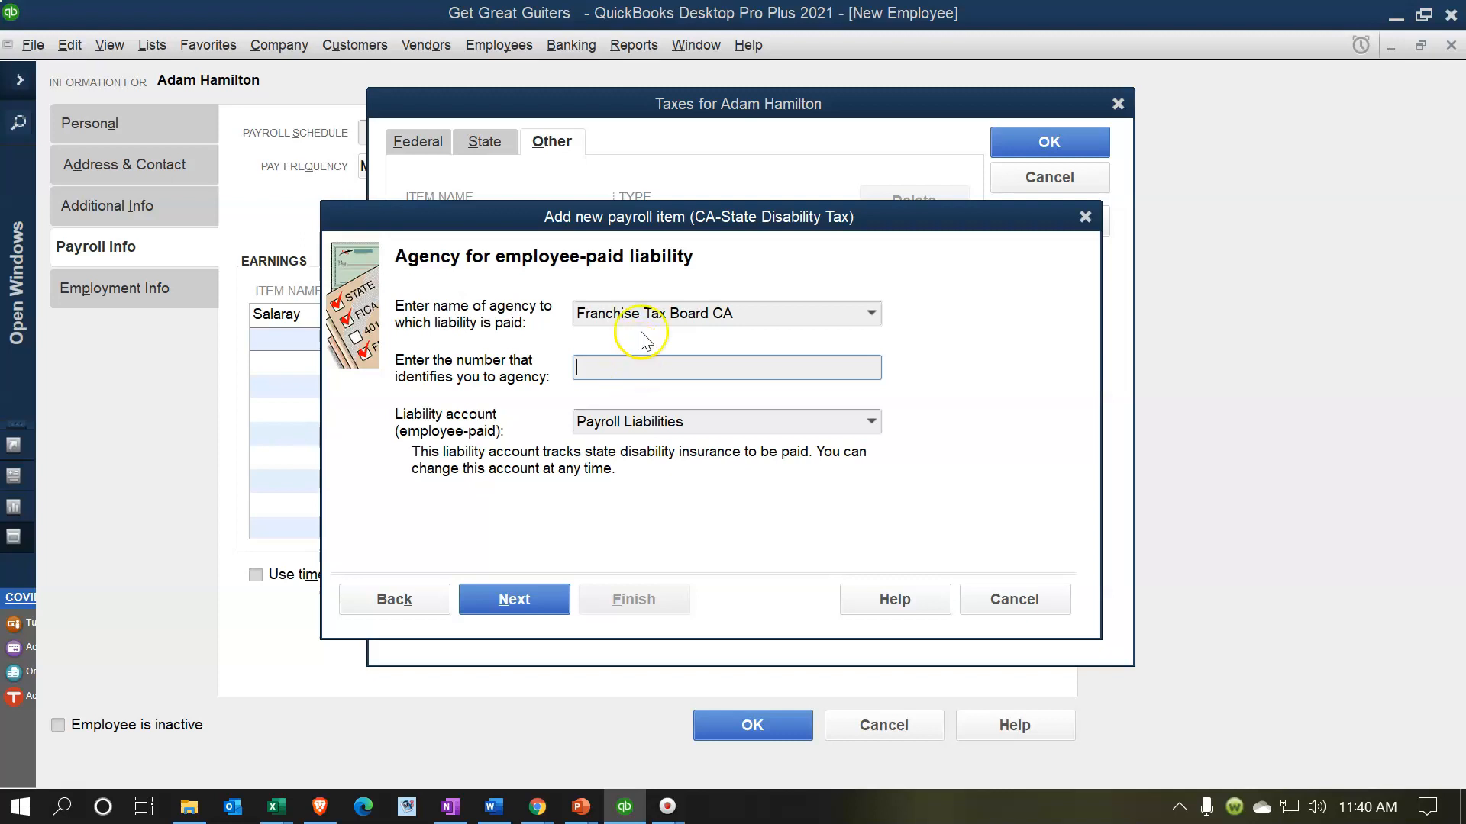
pyautogui.write('54176')
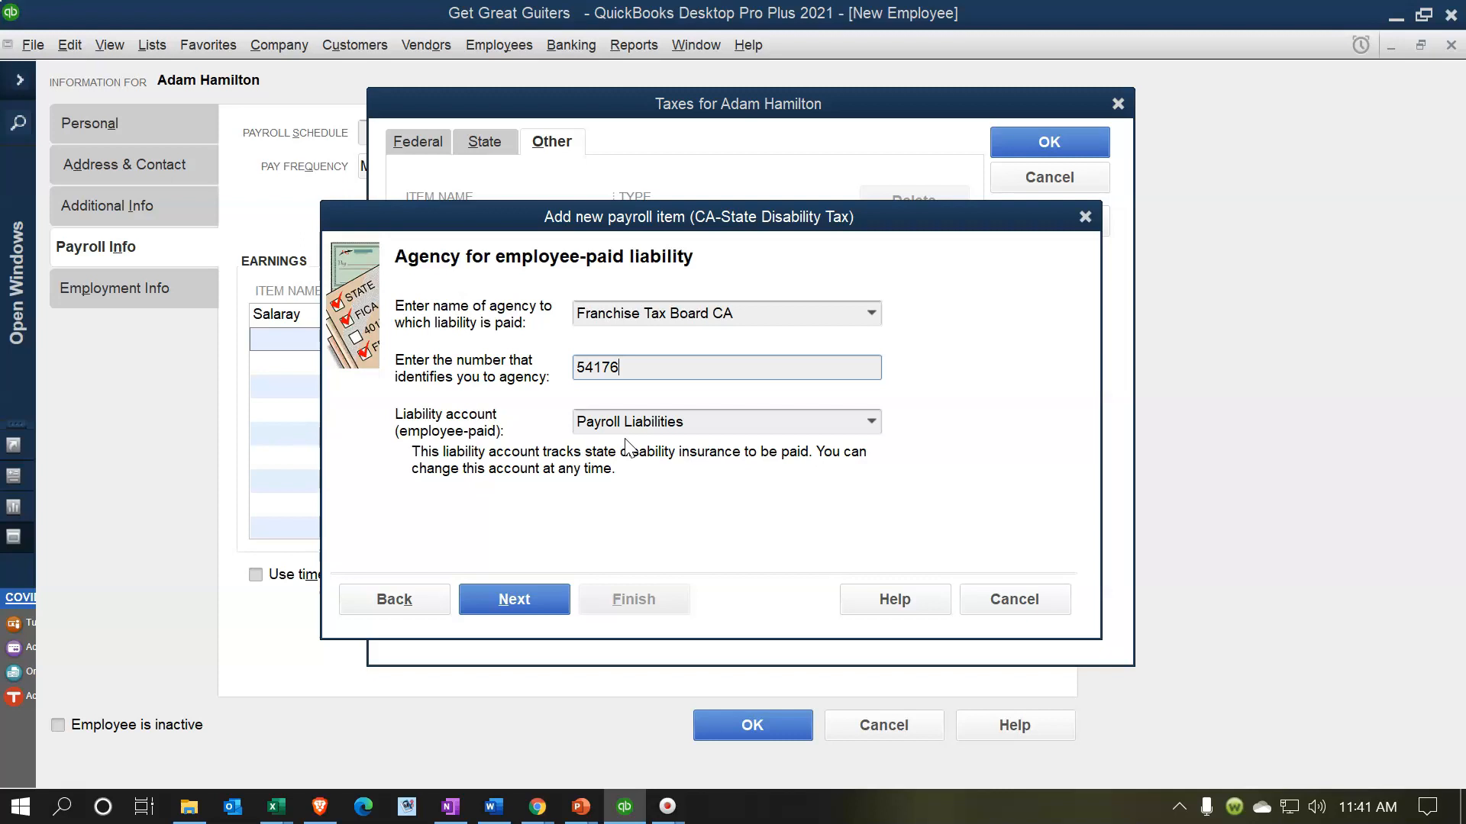
pyautogui.click(498, 603)
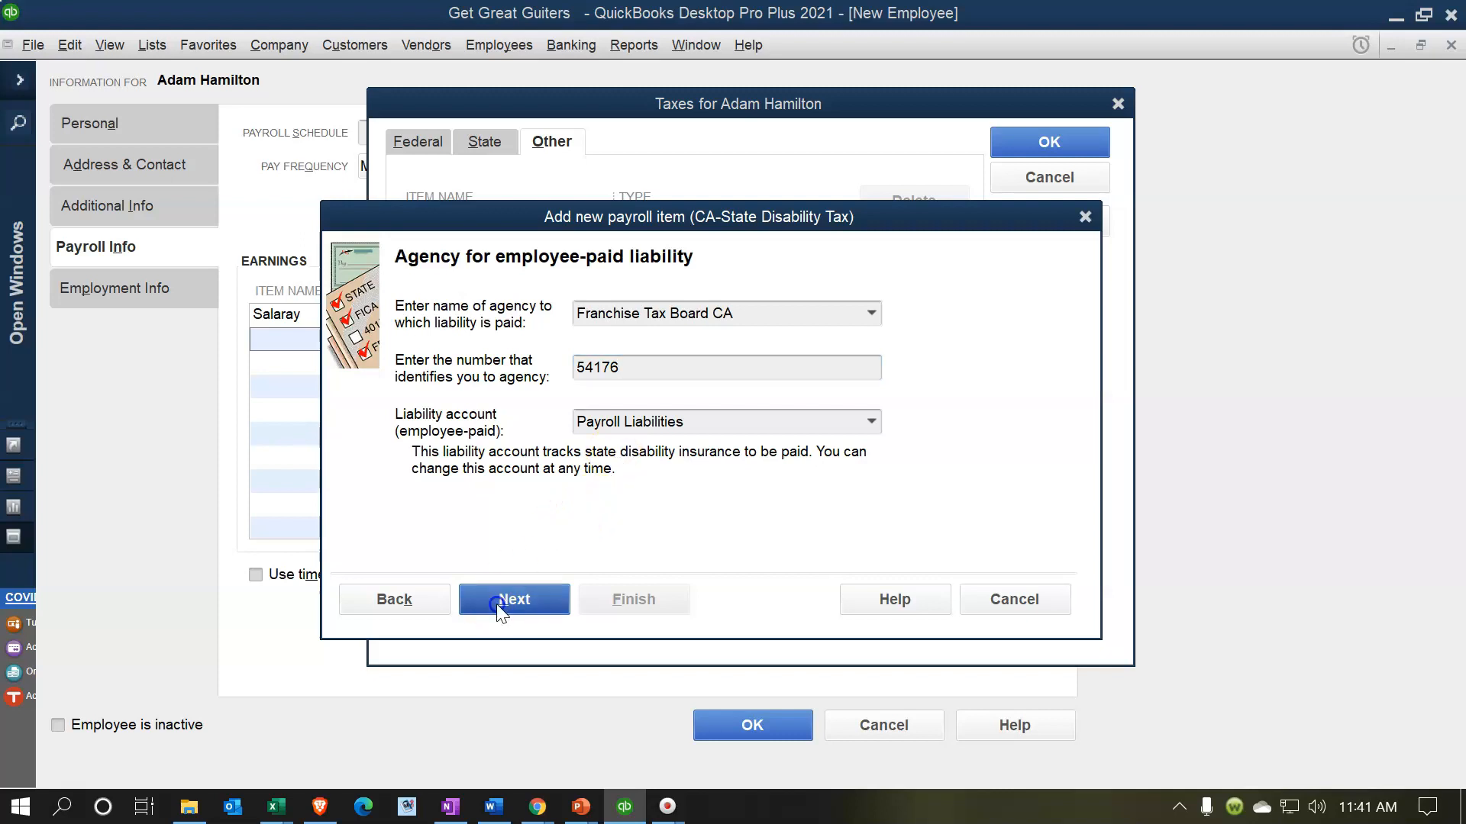
# - Keep the 1.0% employee disability rate and finish creating the item
pyautogui.click(489, 330)
pyautogui.click(492, 330)
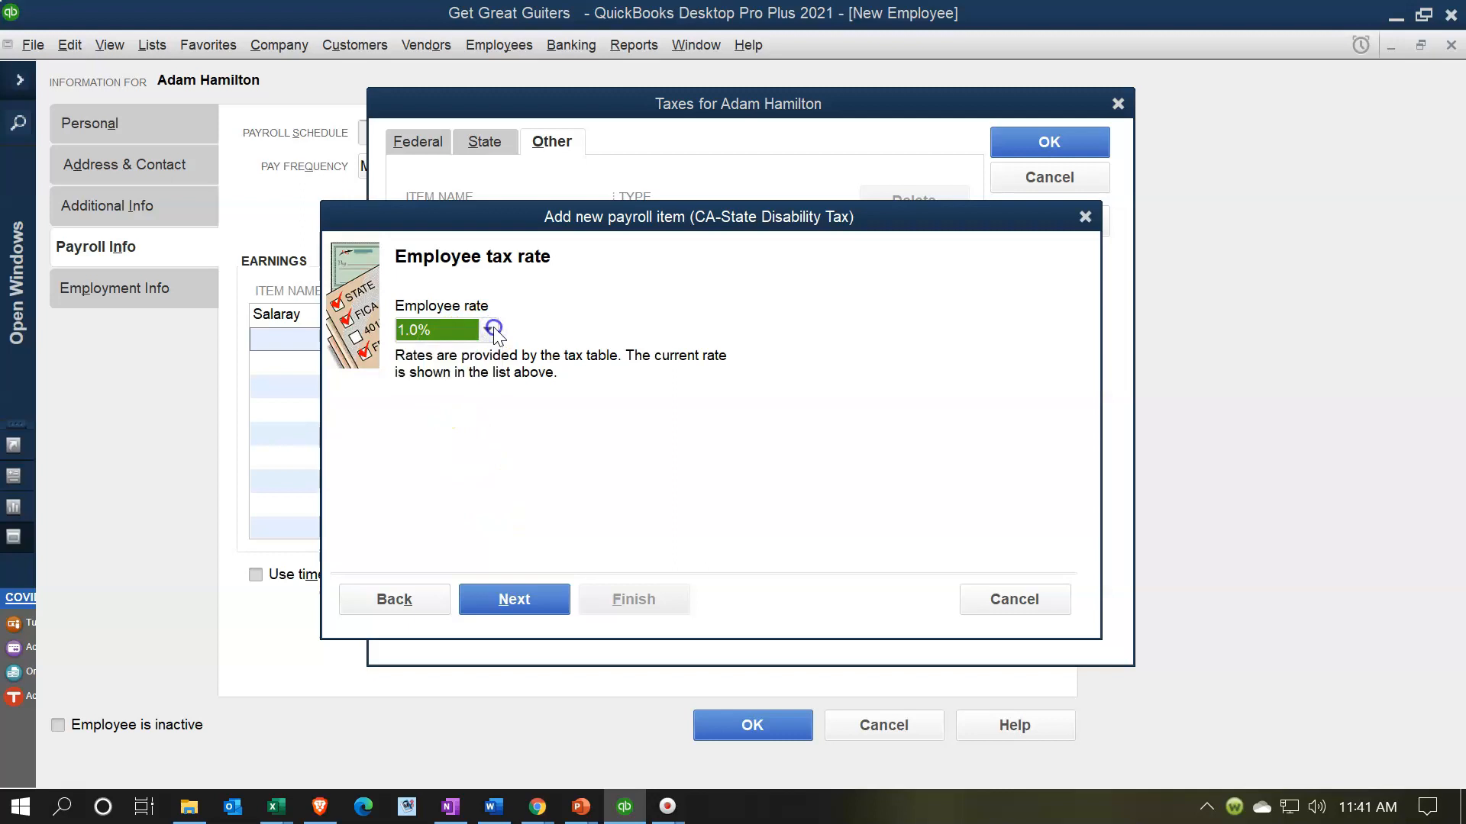
pyautogui.click(526, 599)
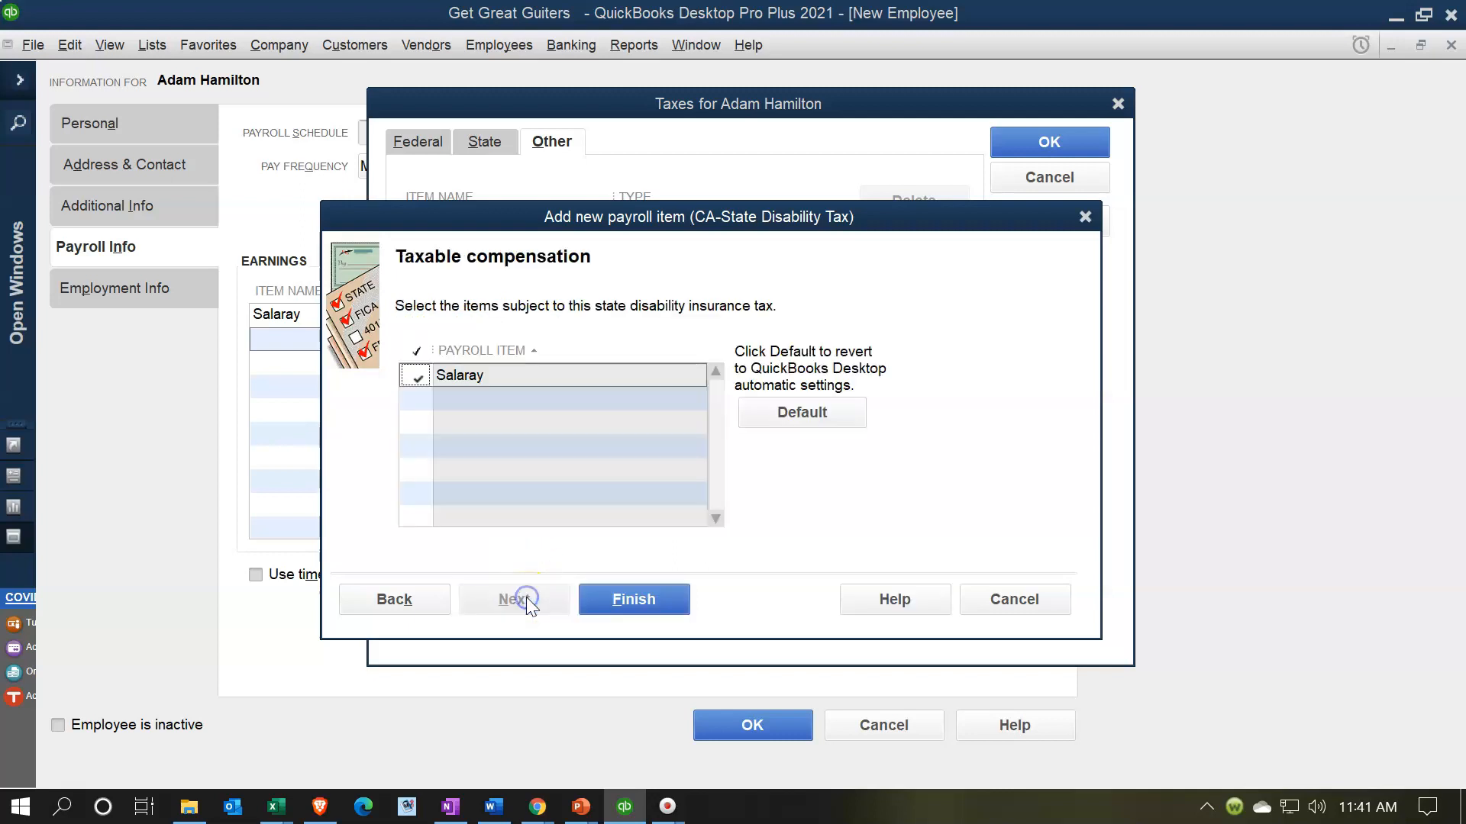
pyautogui.click(655, 602)
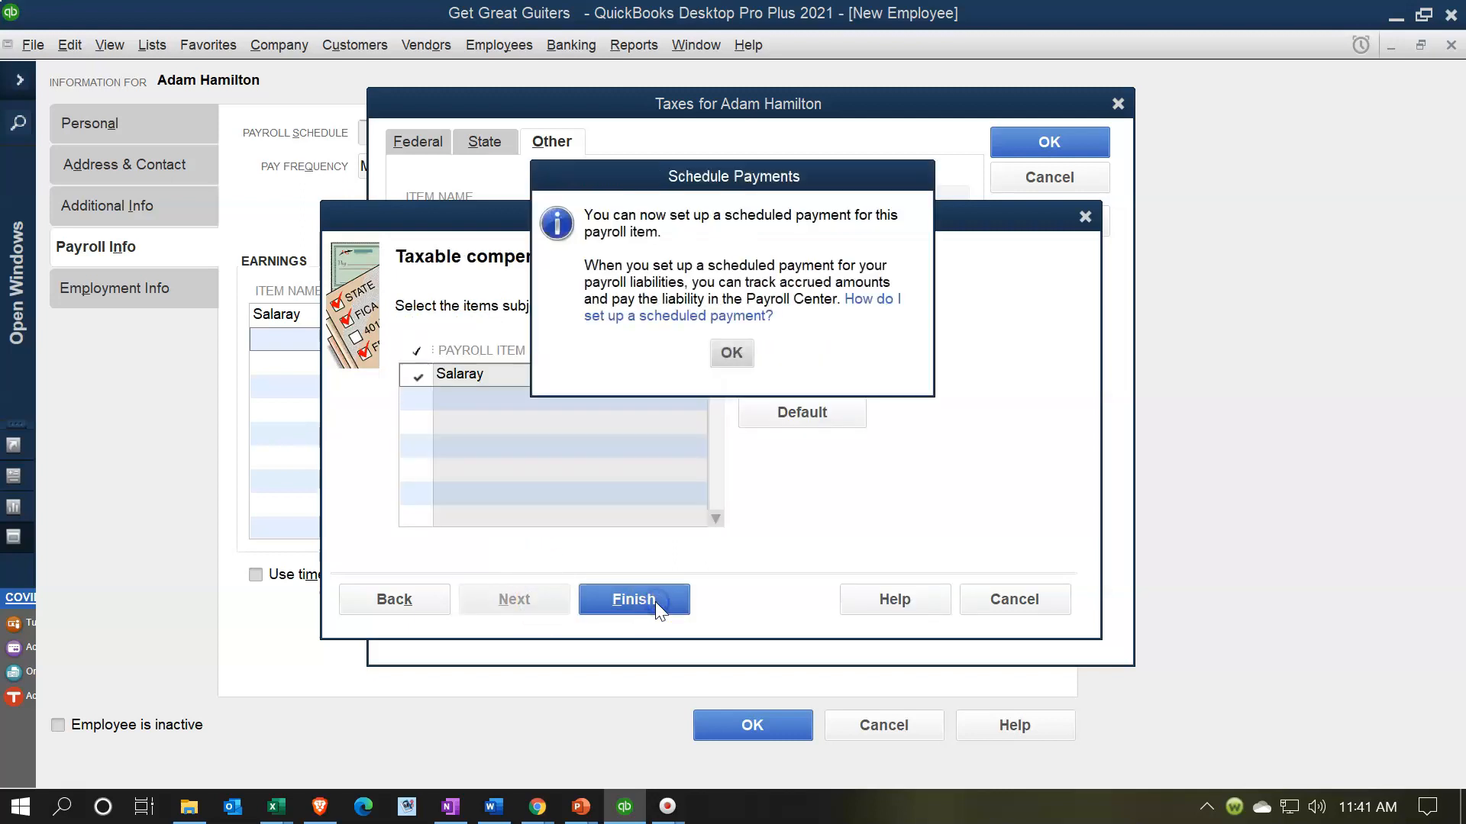
pyautogui.click(739, 352)
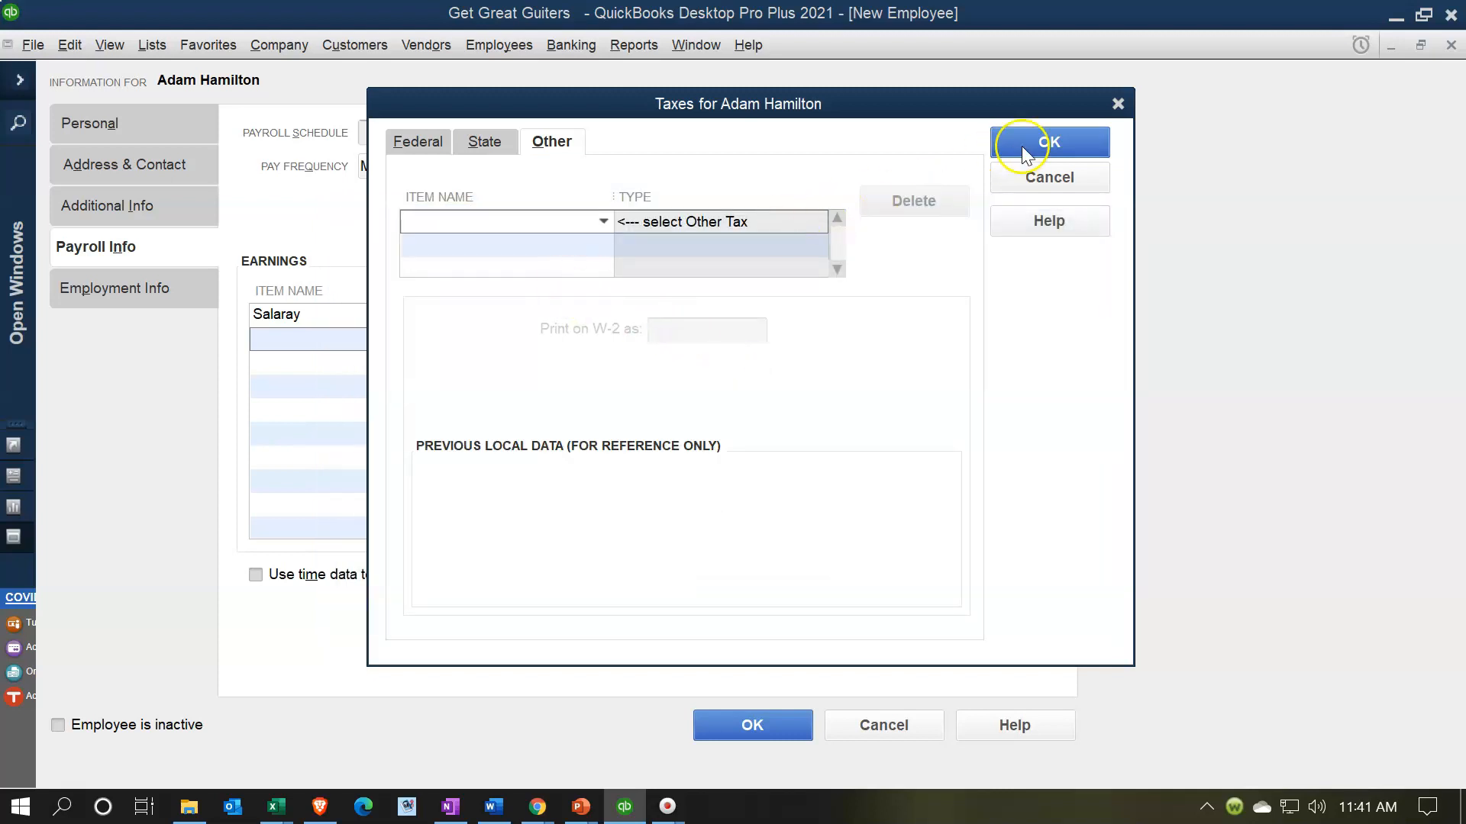
# - Confirm the taxes, accept the added CA - Employment Training Tax, review State and Federal, and close
pyautogui.click(1084, 130)
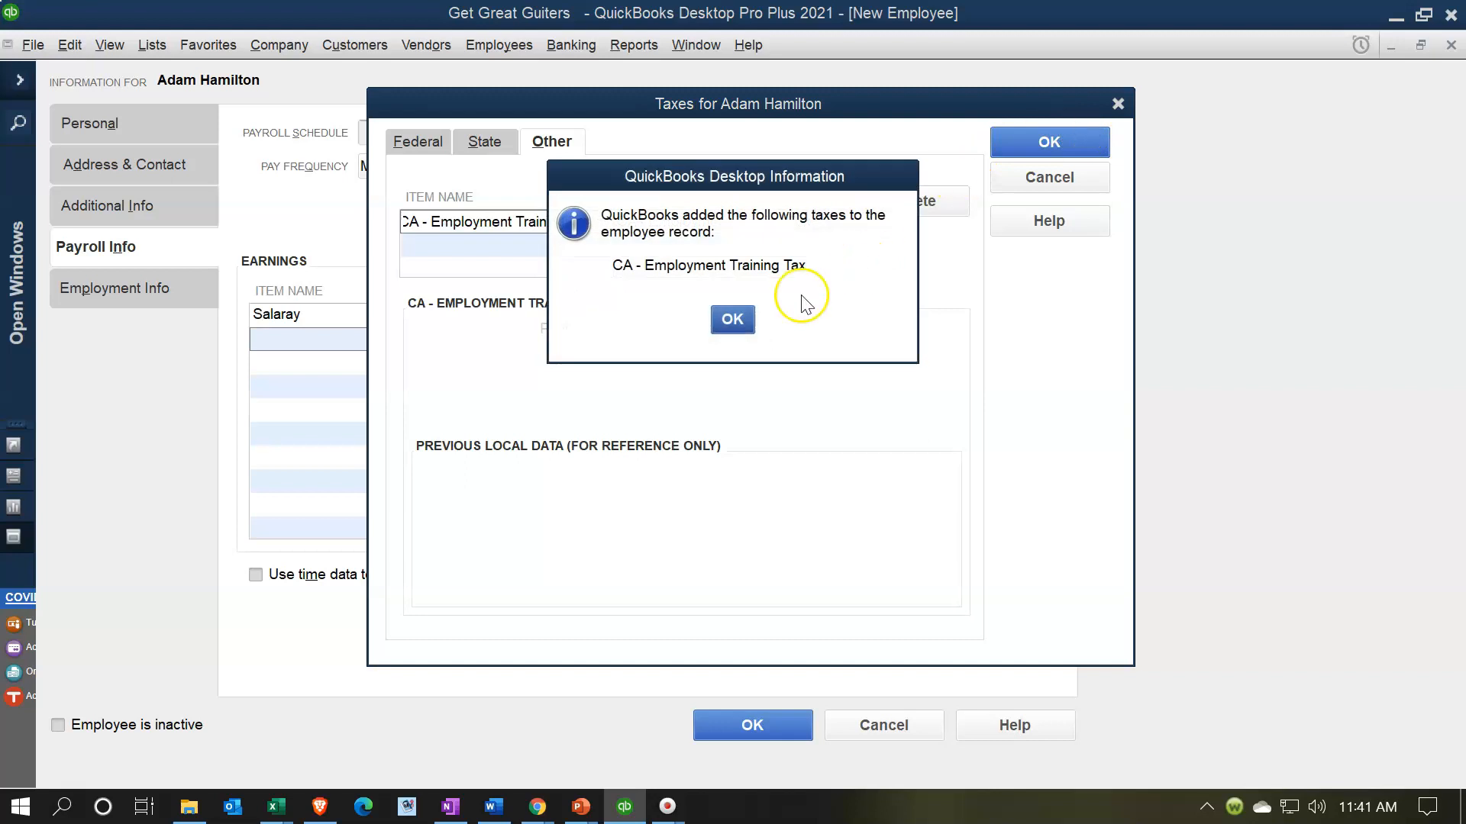
pyautogui.click(733, 320)
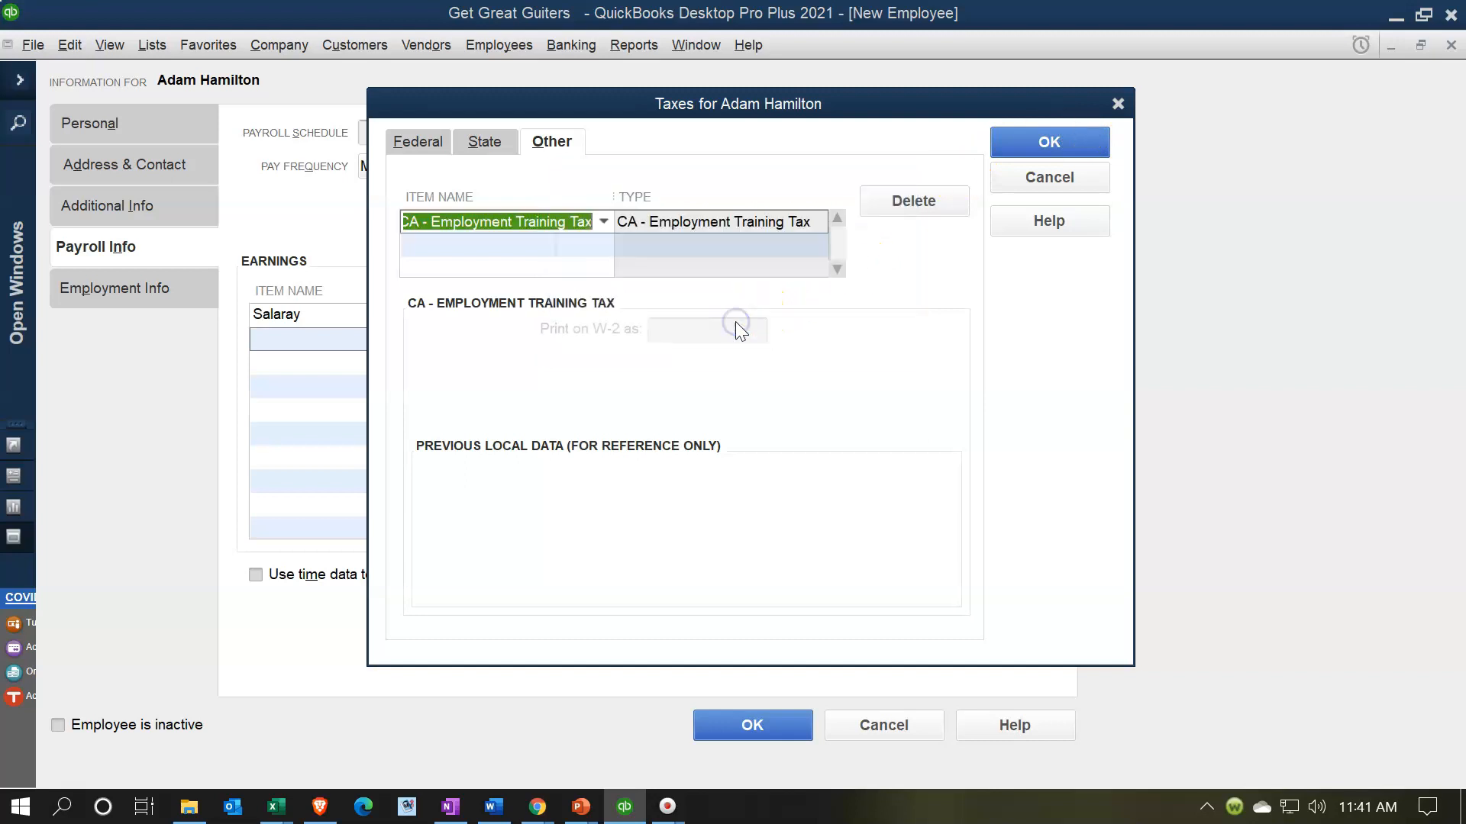
pyautogui.click(489, 147)
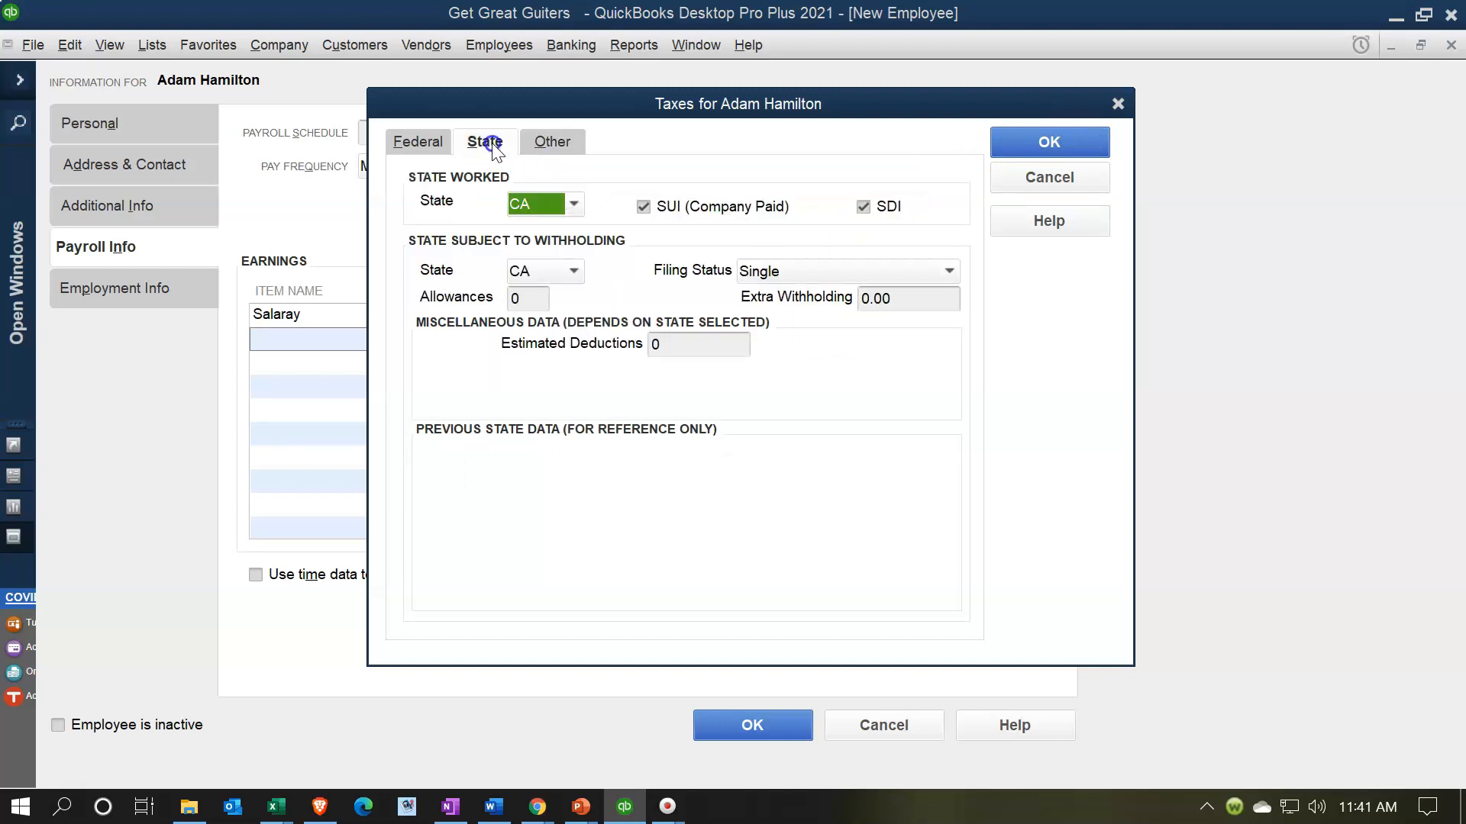
pyautogui.click(418, 142)
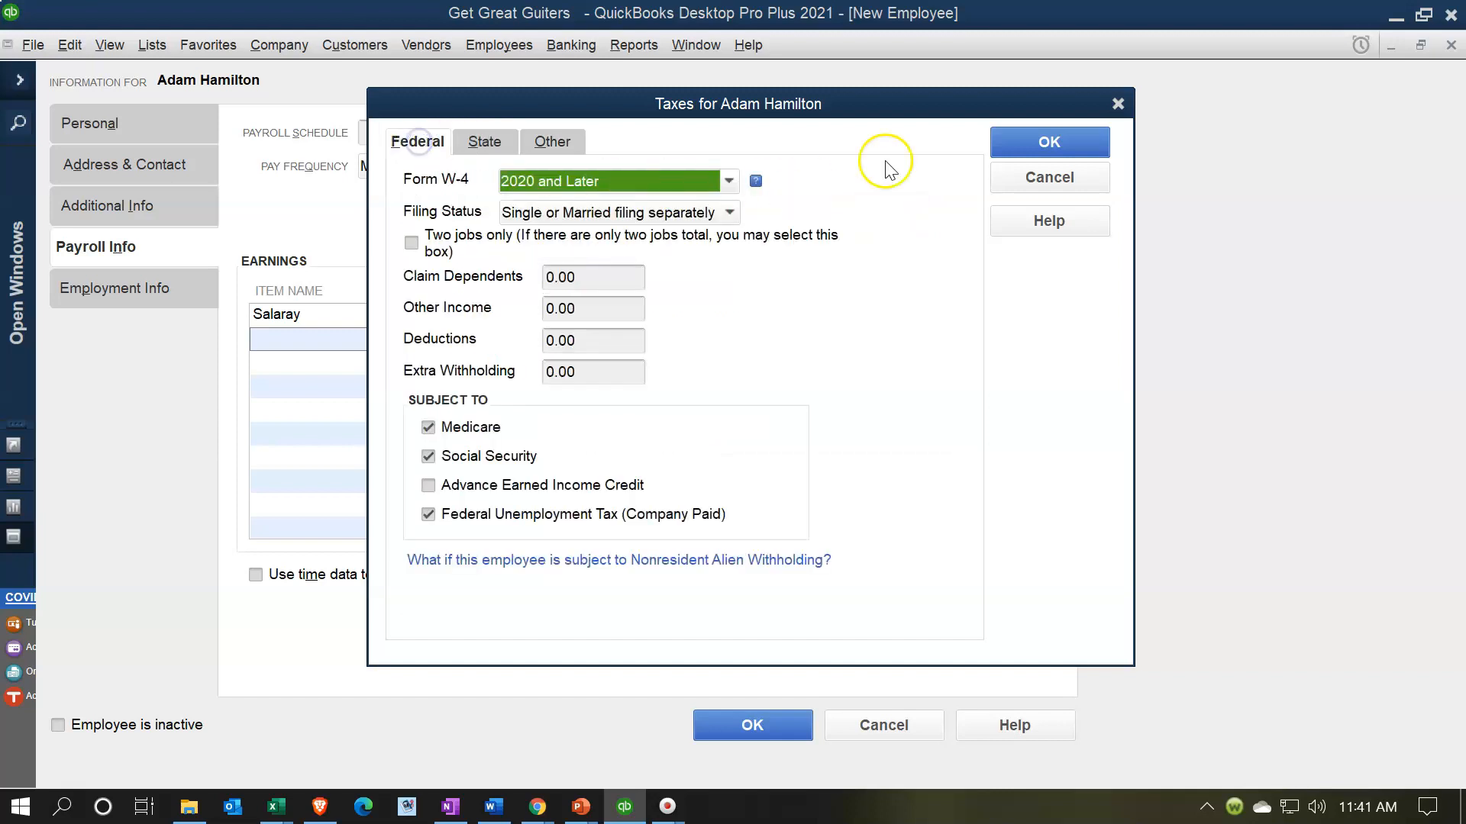
pyautogui.click(1041, 136)
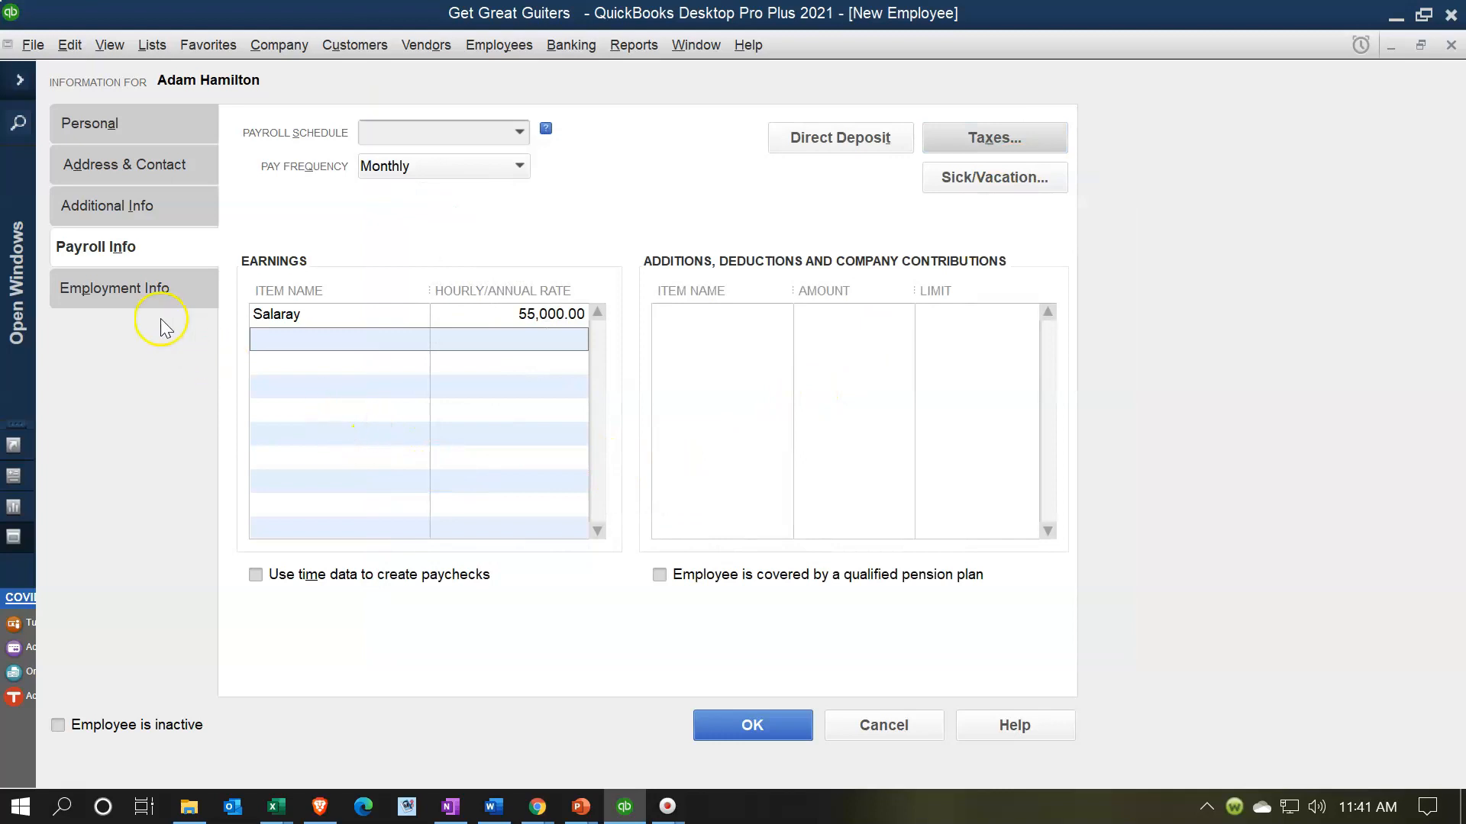
# - Set the Hire Date and Original Hire Date to 01/01/2021 under Employment Info
pyautogui.click(119, 292)
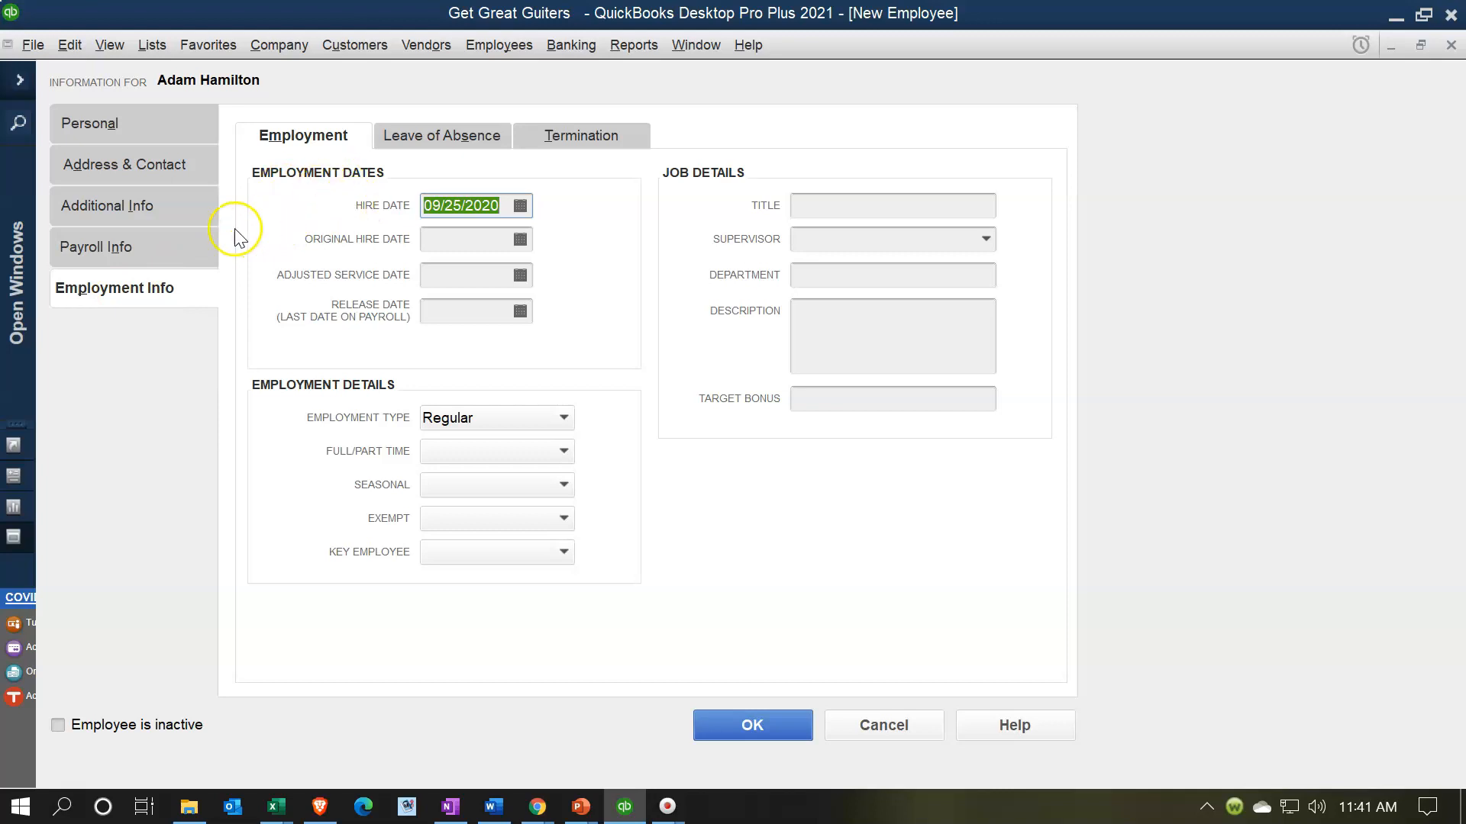
pyautogui.write('01/01/')
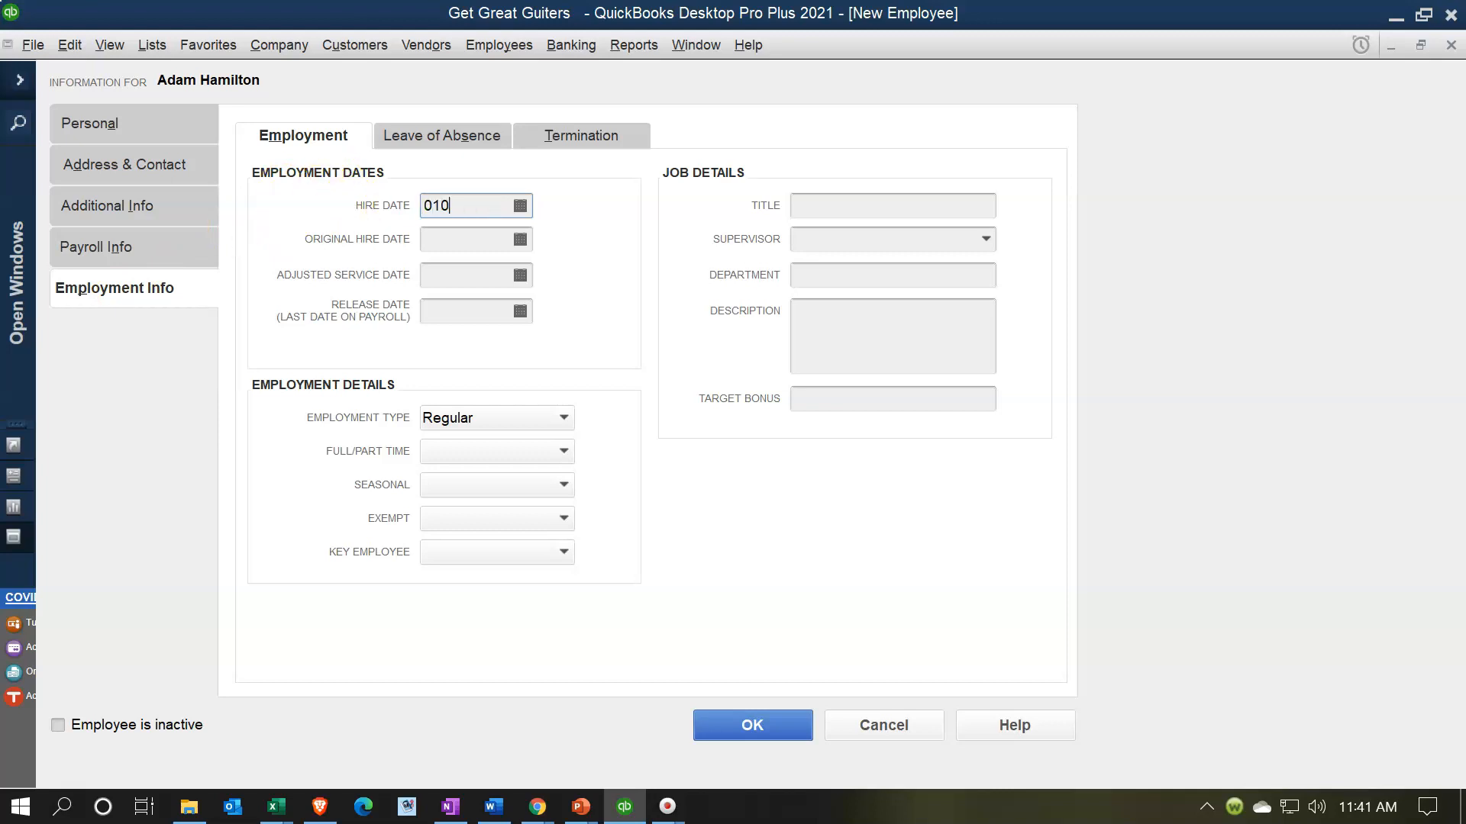
pyautogui.write('2021')
pyautogui.press('Tab')
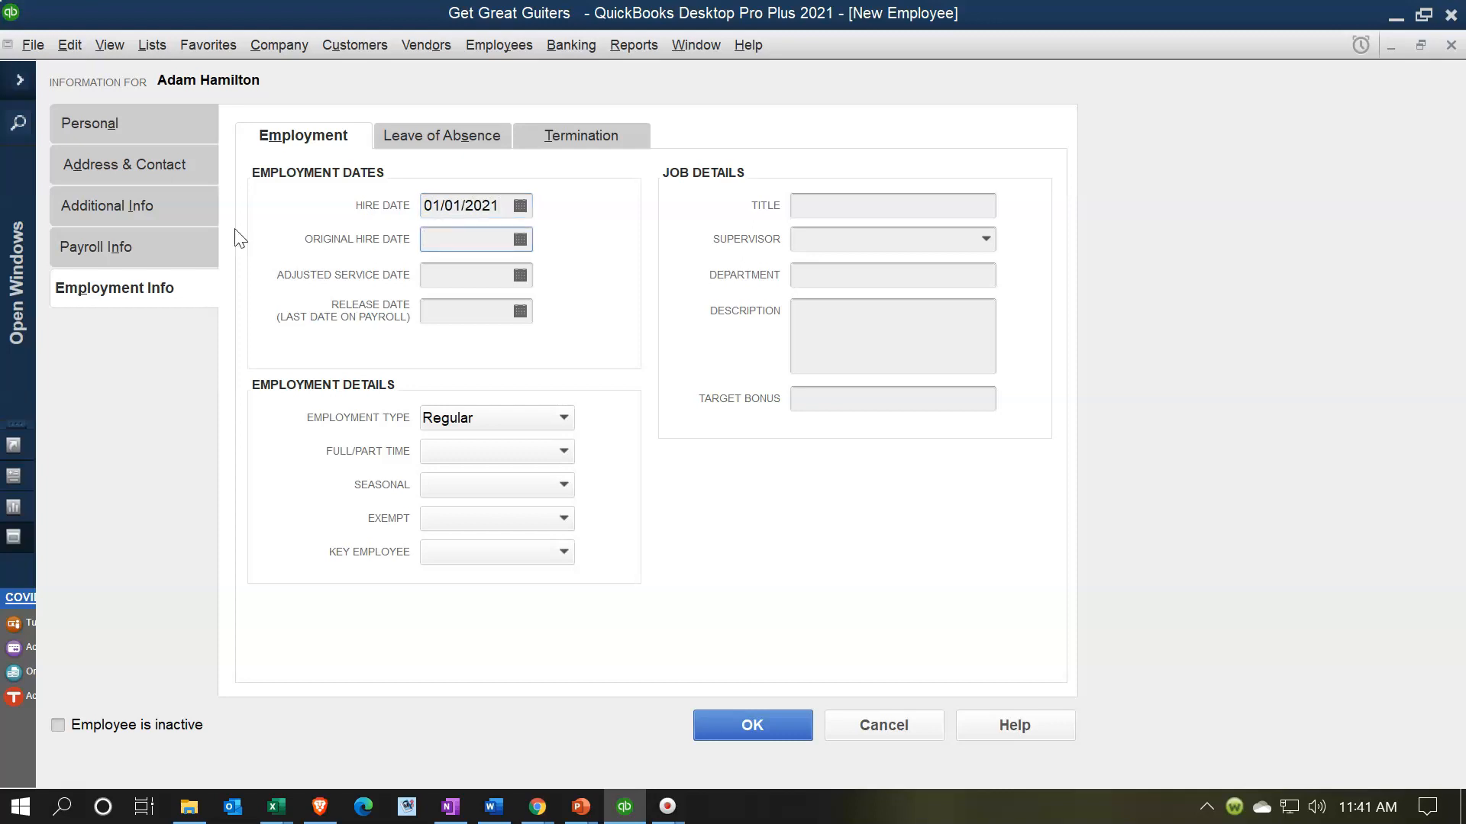
pyautogui.write('010121')
pyautogui.press('Tab')
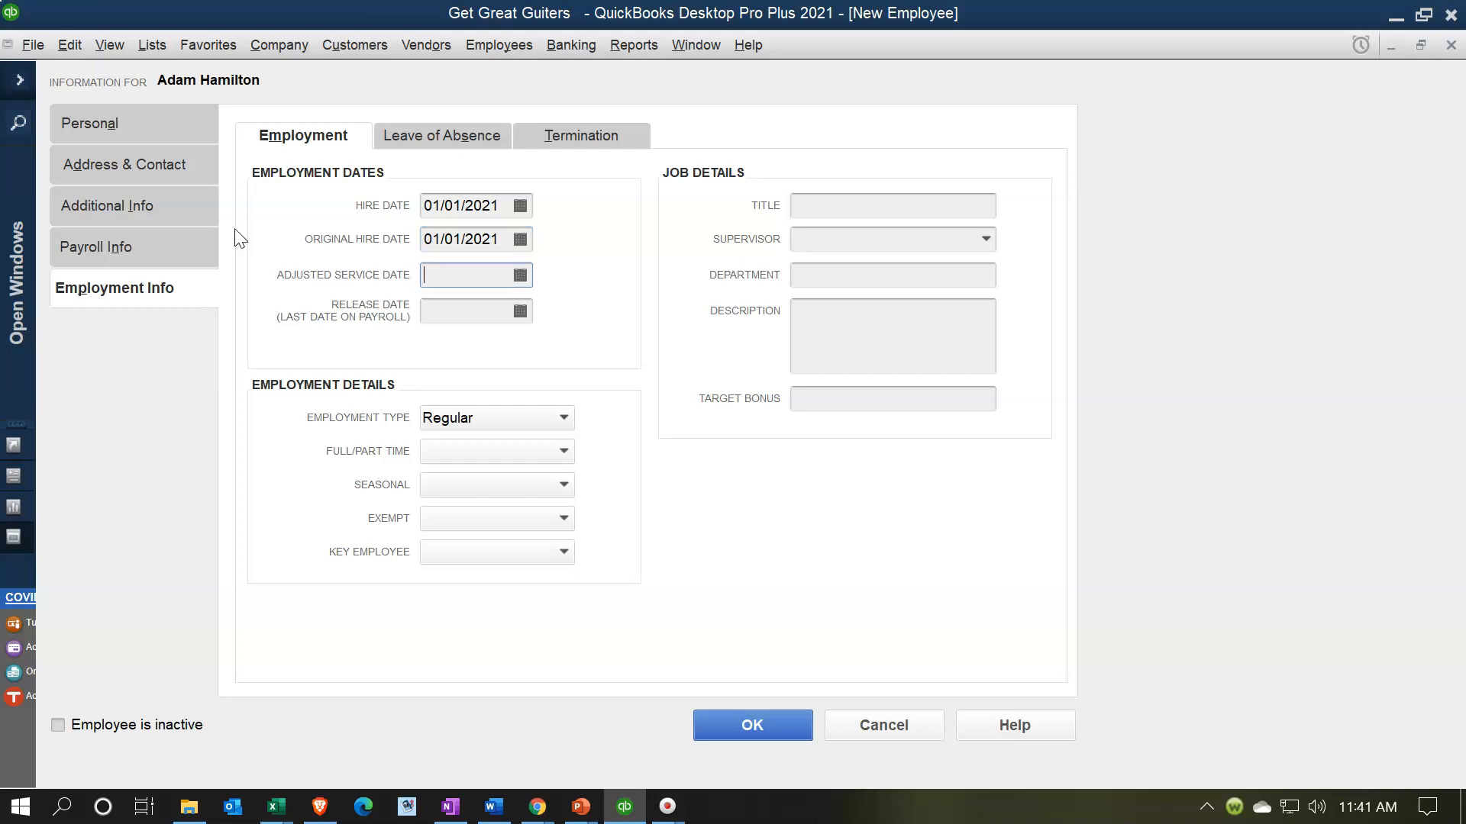
pyautogui.press('Tab')
pyautogui.press('Tab')
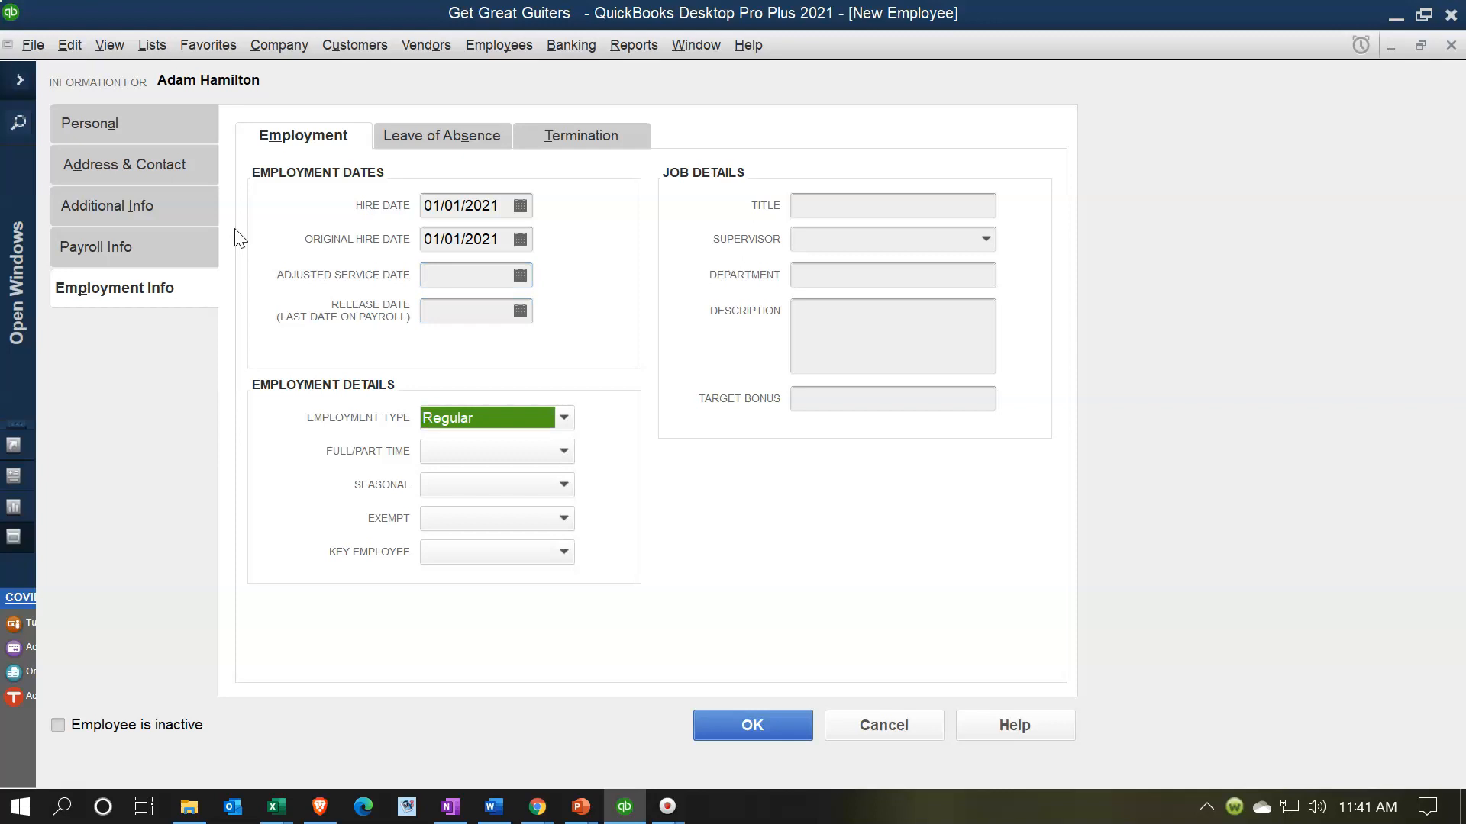
# - Keep employment type Regular and mark the employee Full-time
pyautogui.click(563, 418)
pyautogui.click(560, 420)
pyautogui.click(560, 420)
pyautogui.click(560, 420)
pyautogui.press('Tab')
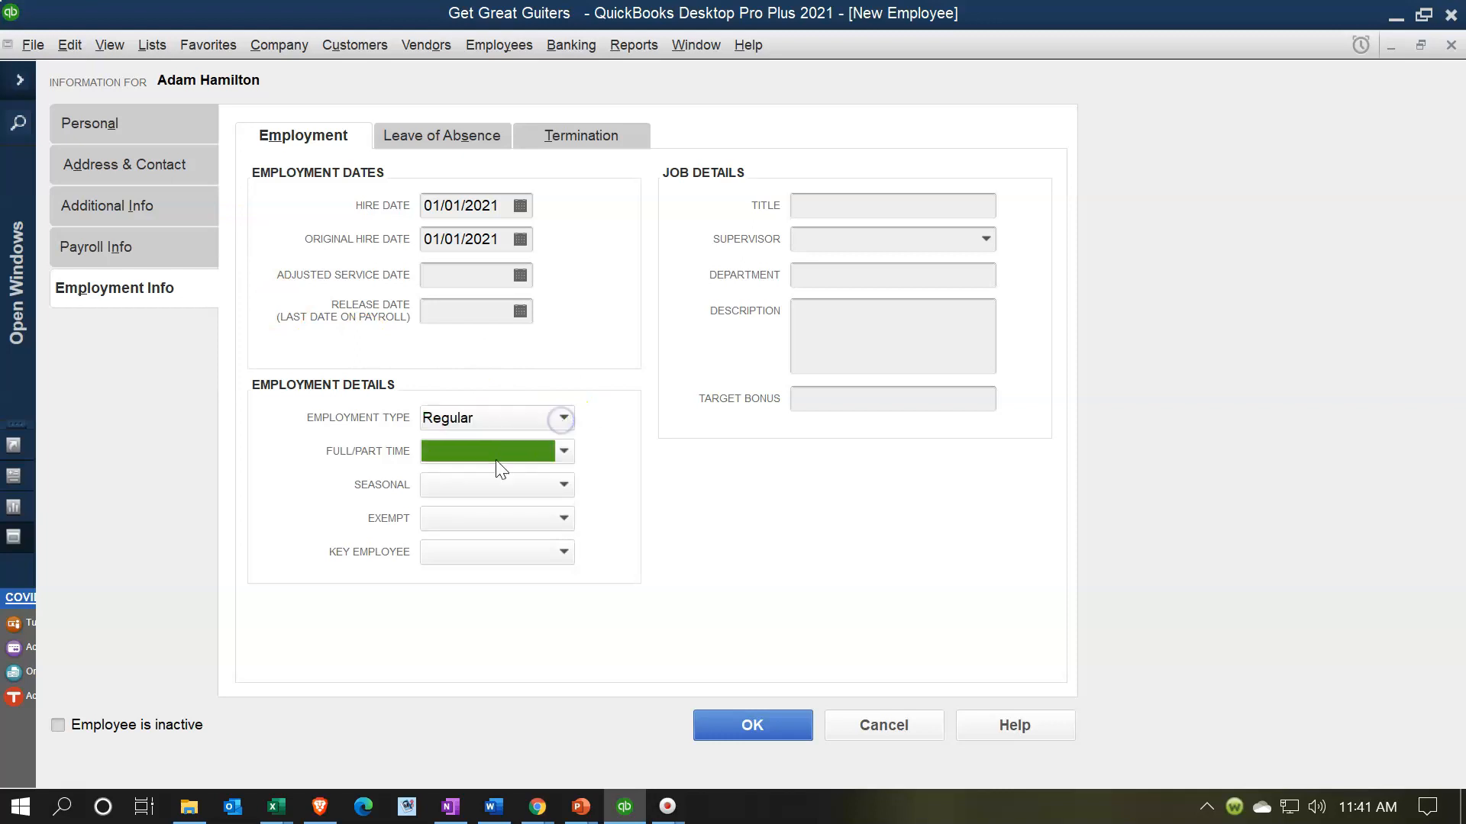
pyautogui.click(563, 452)
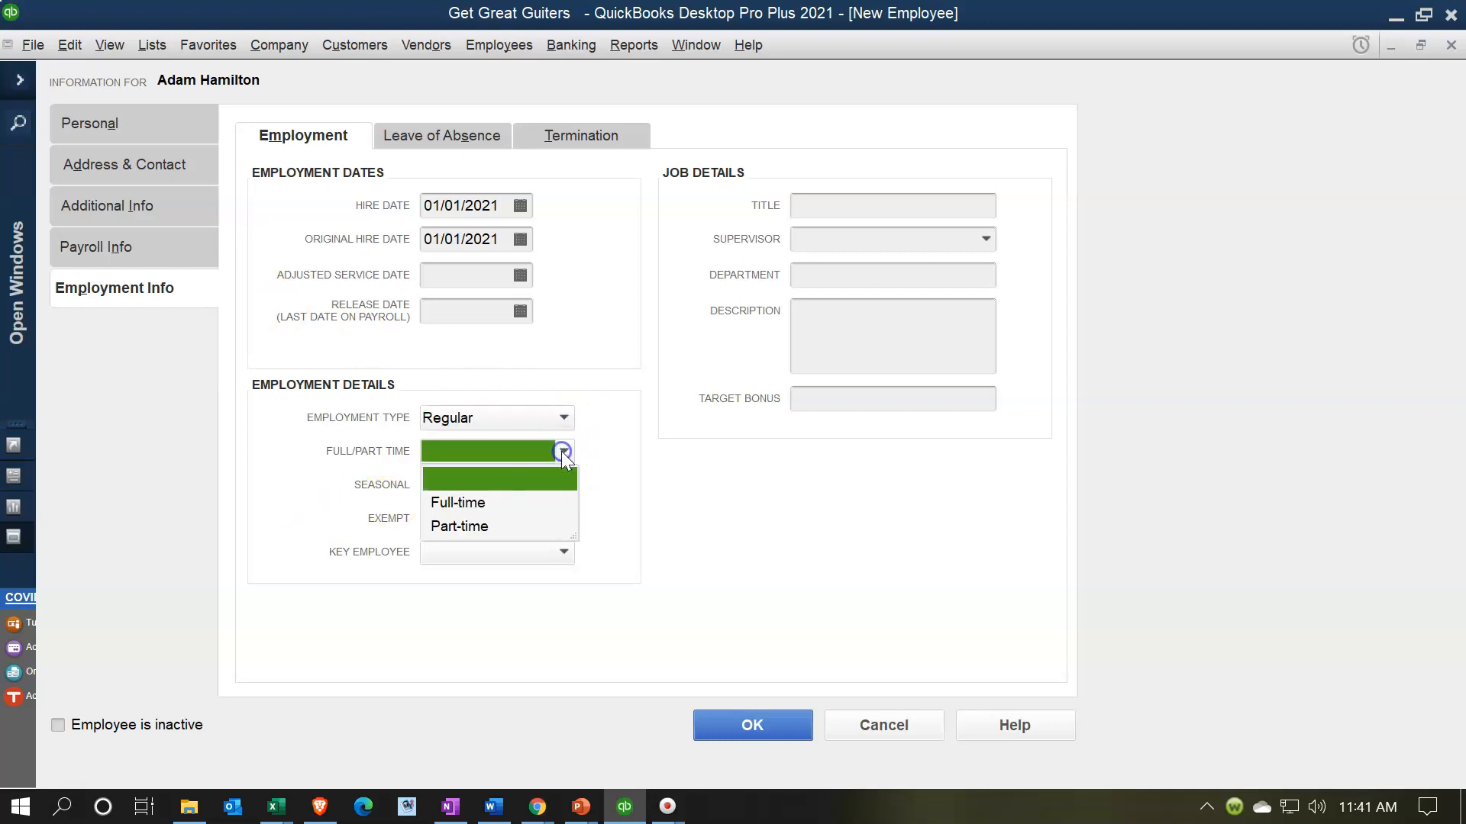
pyautogui.click(468, 503)
# - Mark the employee not seasonal, Non-Exempt and not a key employee, then show leave-of-absence details
pyautogui.click(452, 488)
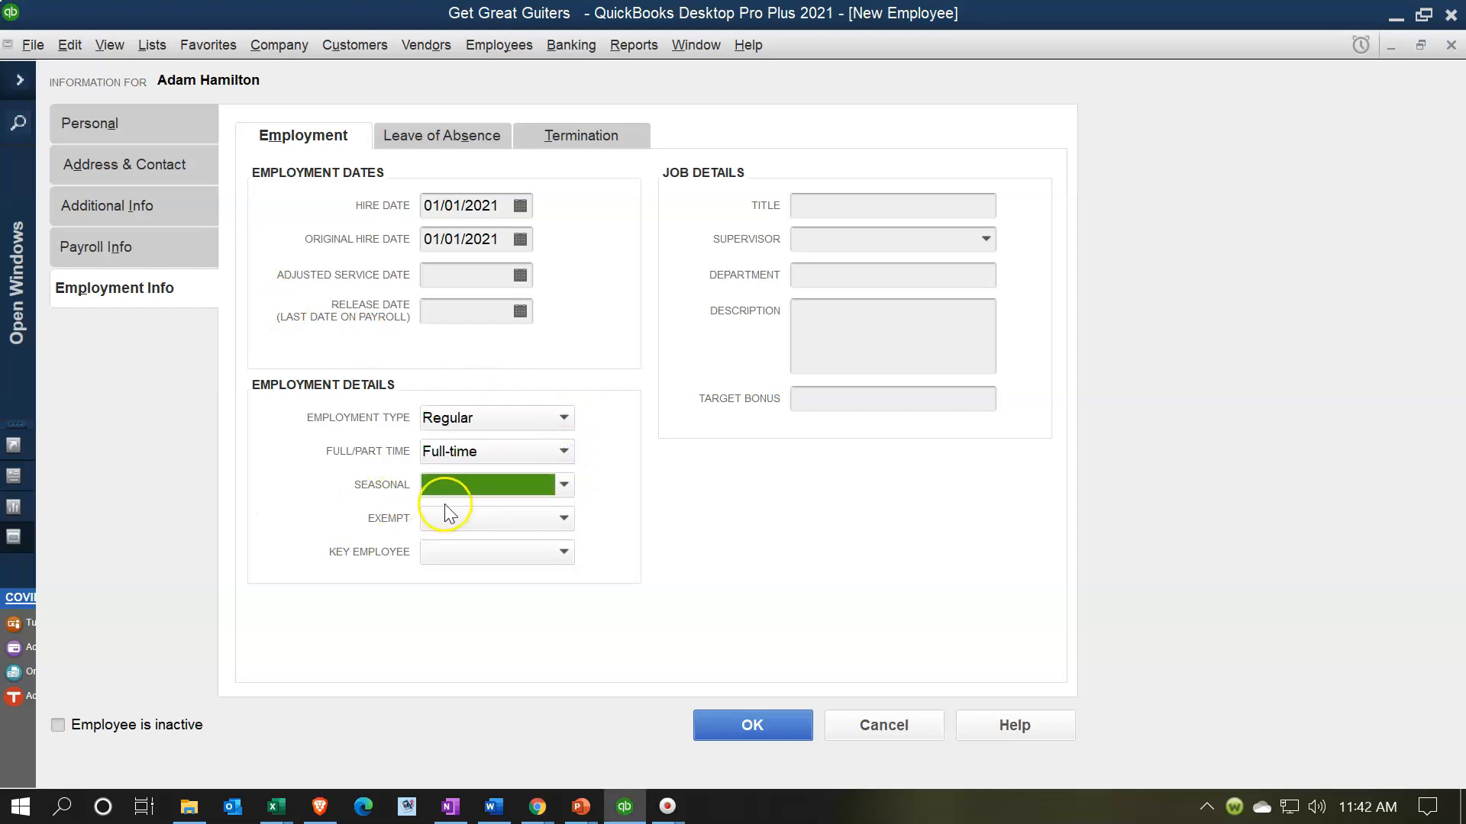
pyautogui.click(563, 487)
pyautogui.click(439, 559)
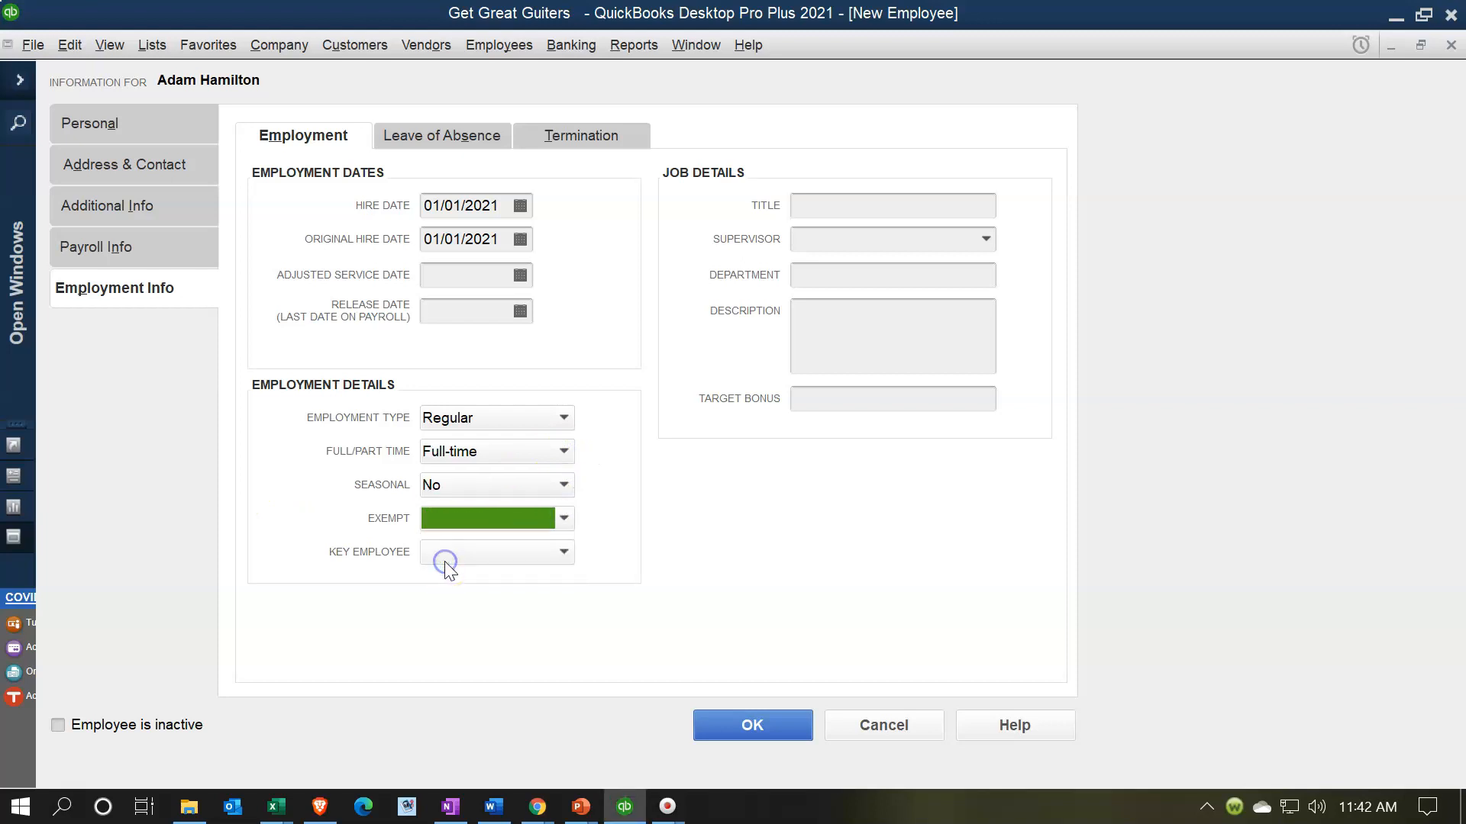
pyautogui.click(562, 519)
pyautogui.click(481, 593)
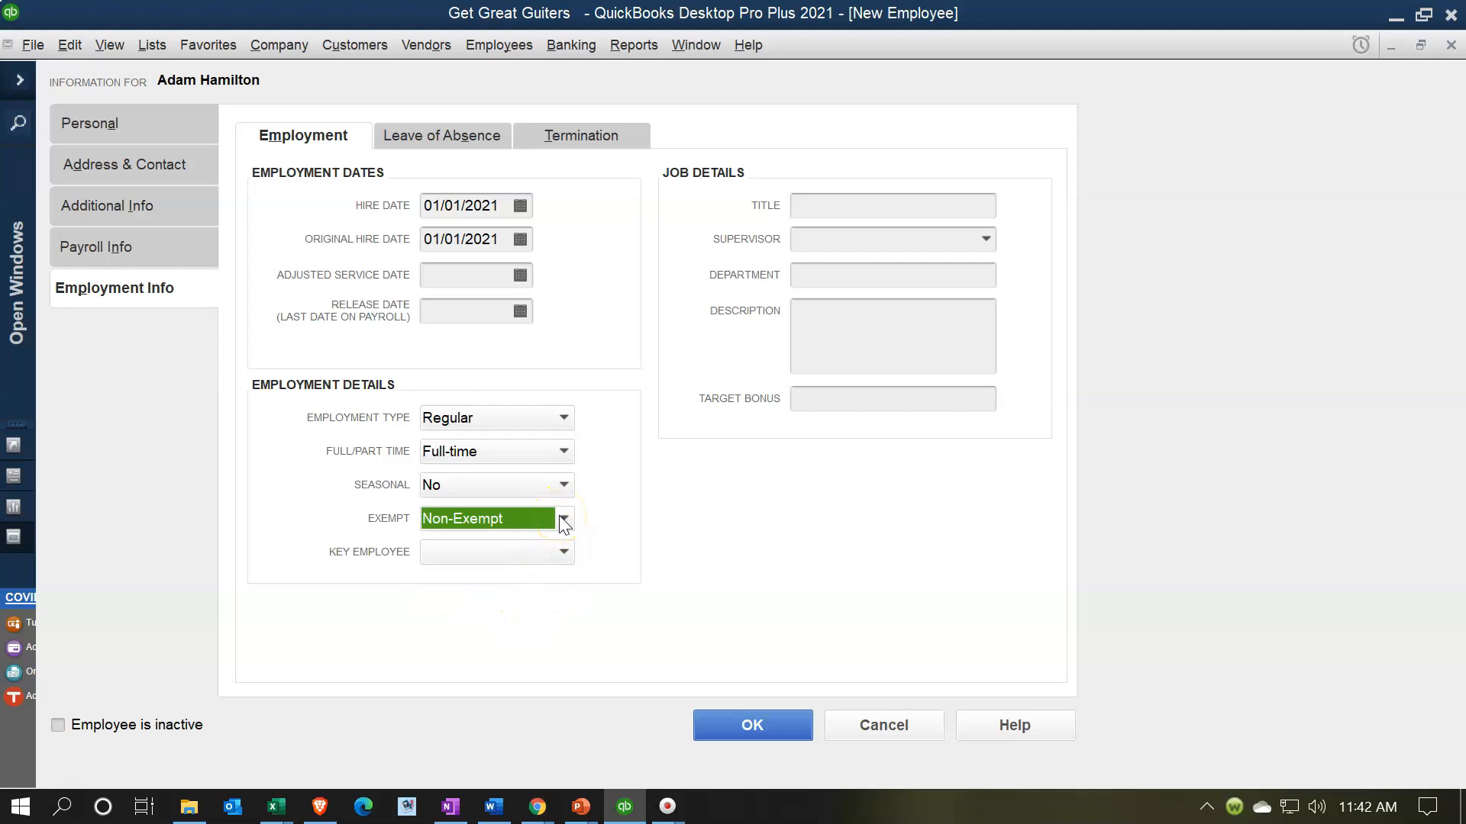
pyautogui.press('Tab')
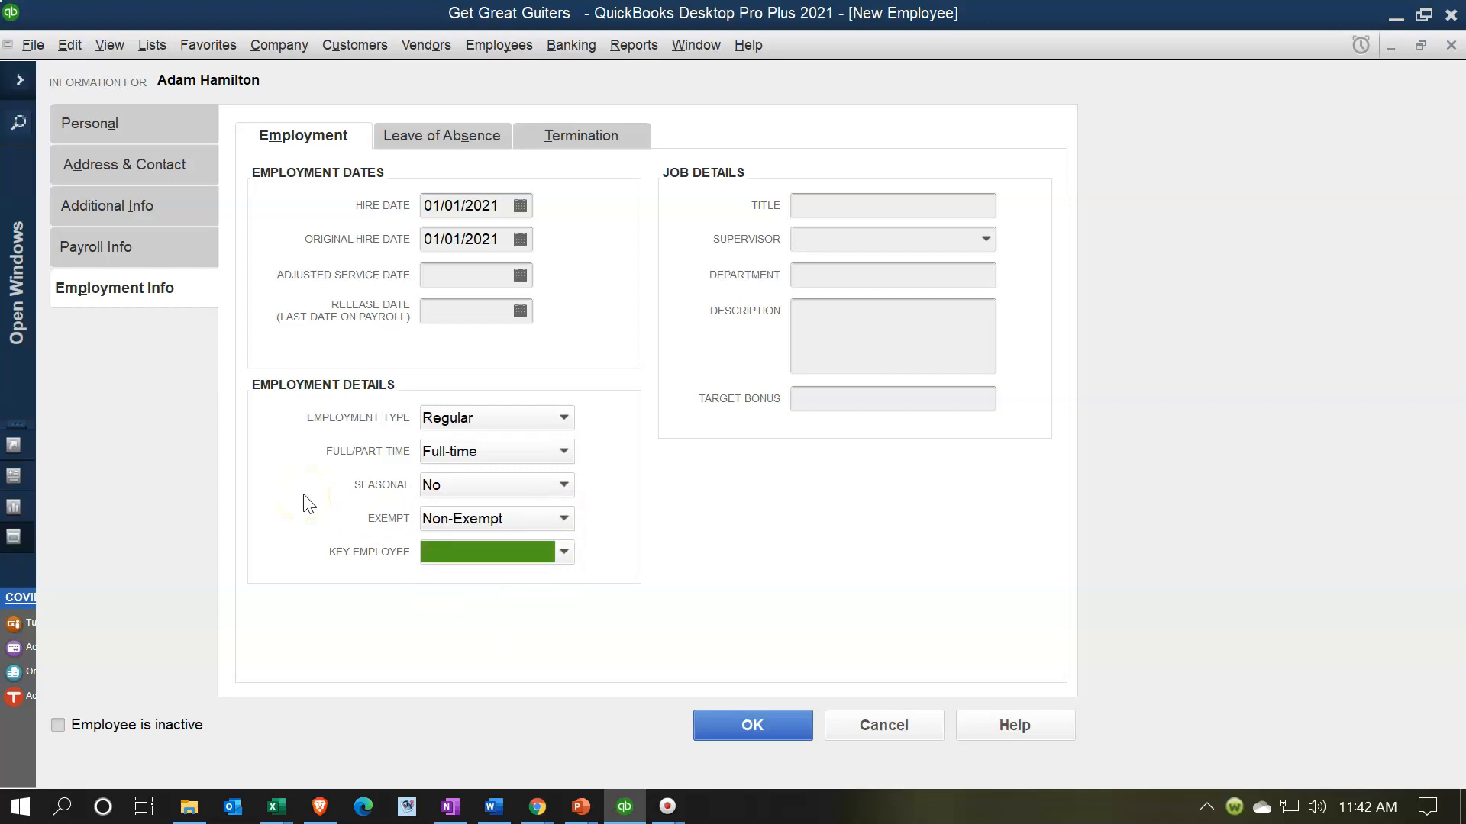
pyautogui.click(562, 552)
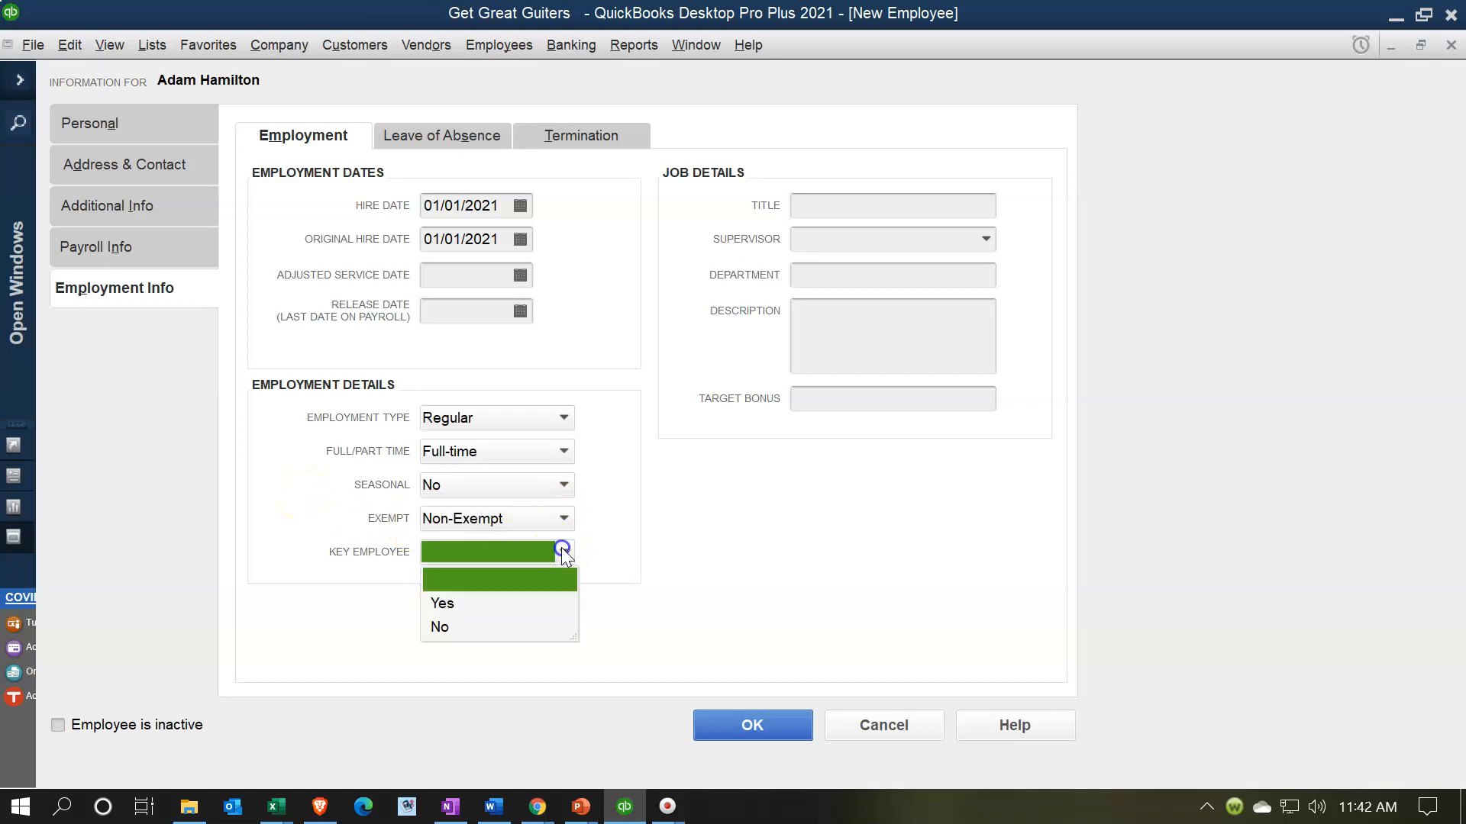
pyautogui.click(439, 627)
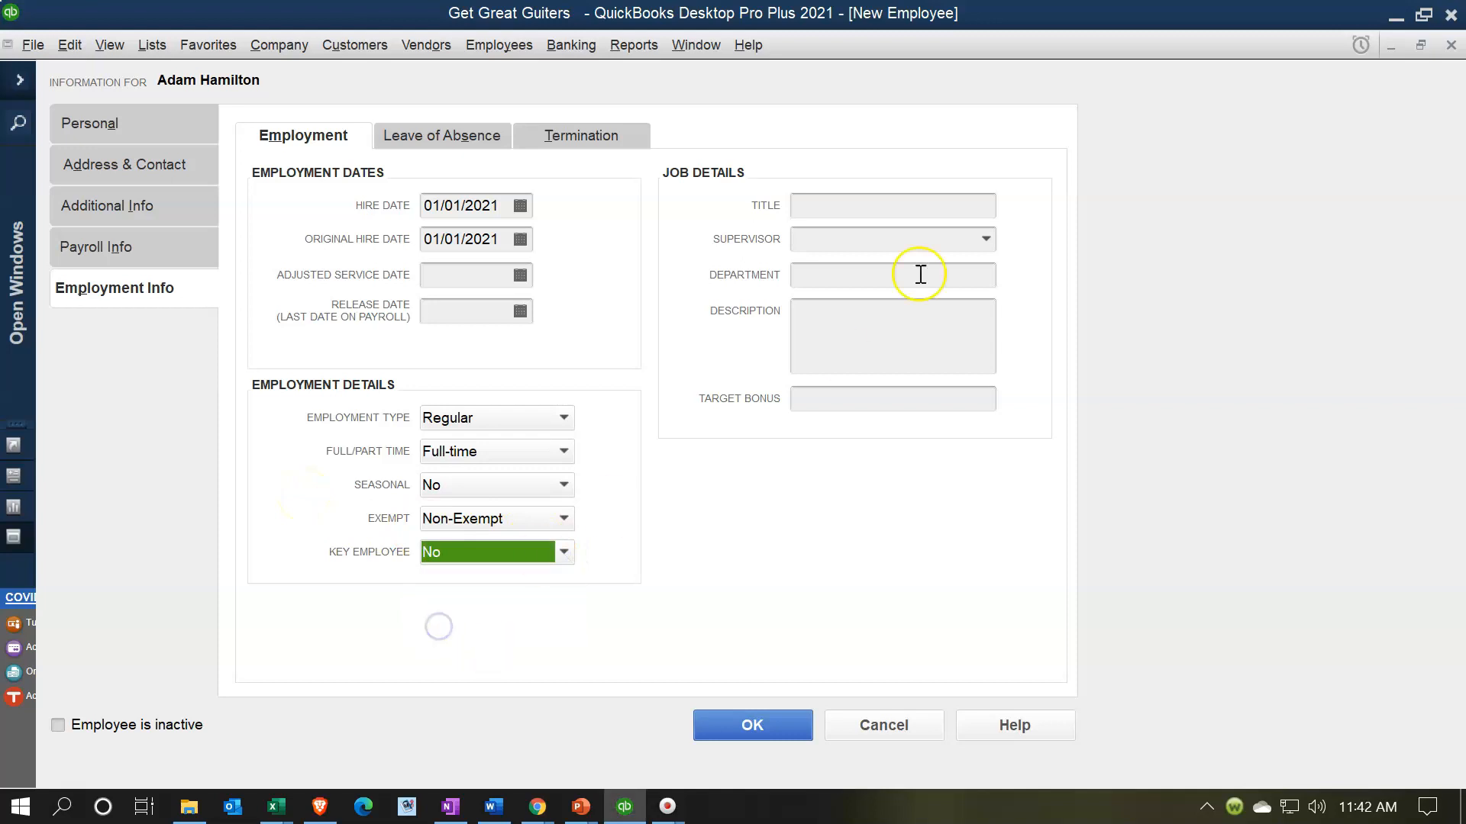
pyautogui.click(830, 208)
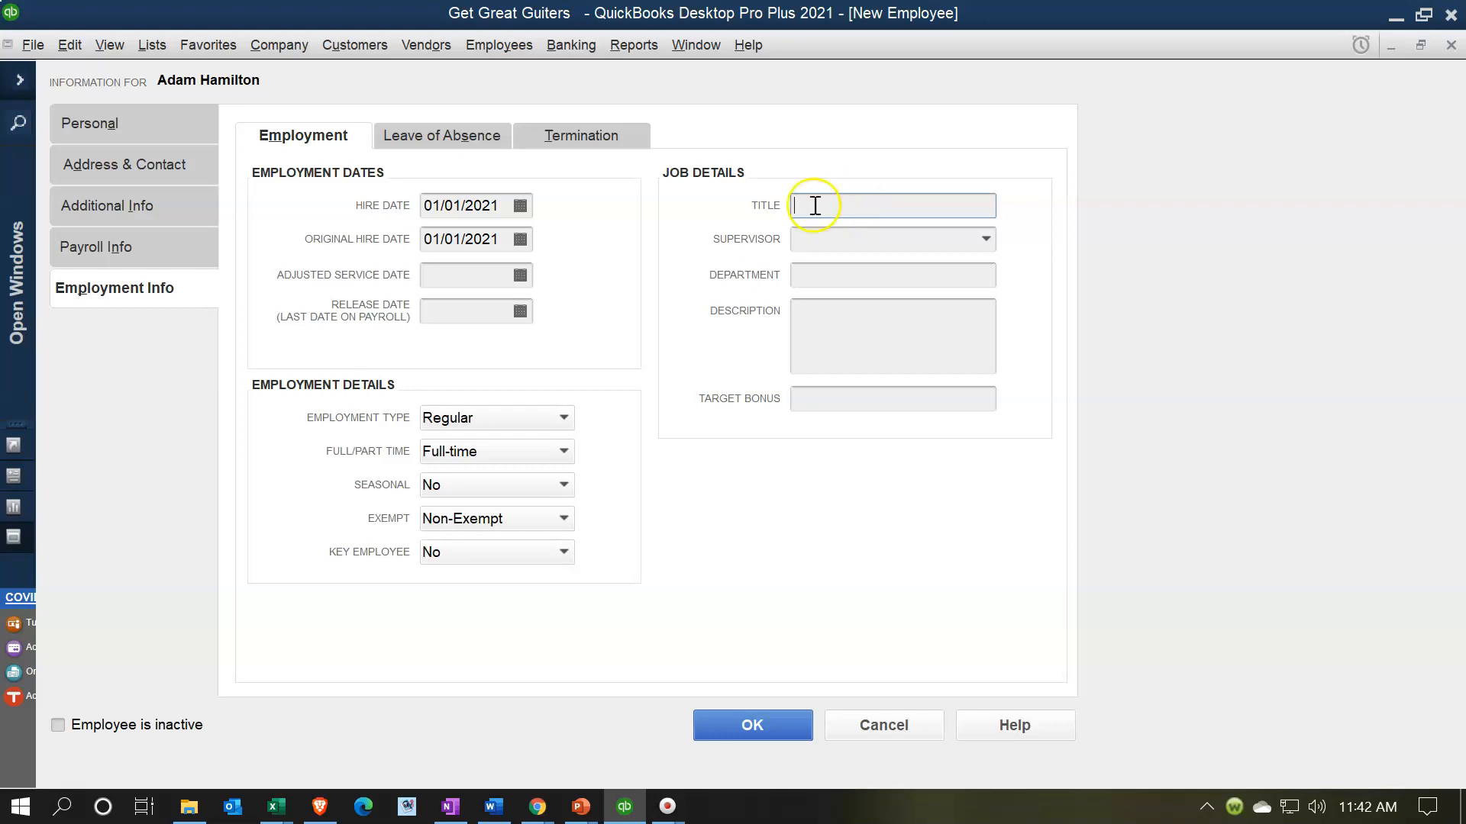
pyautogui.click(461, 145)
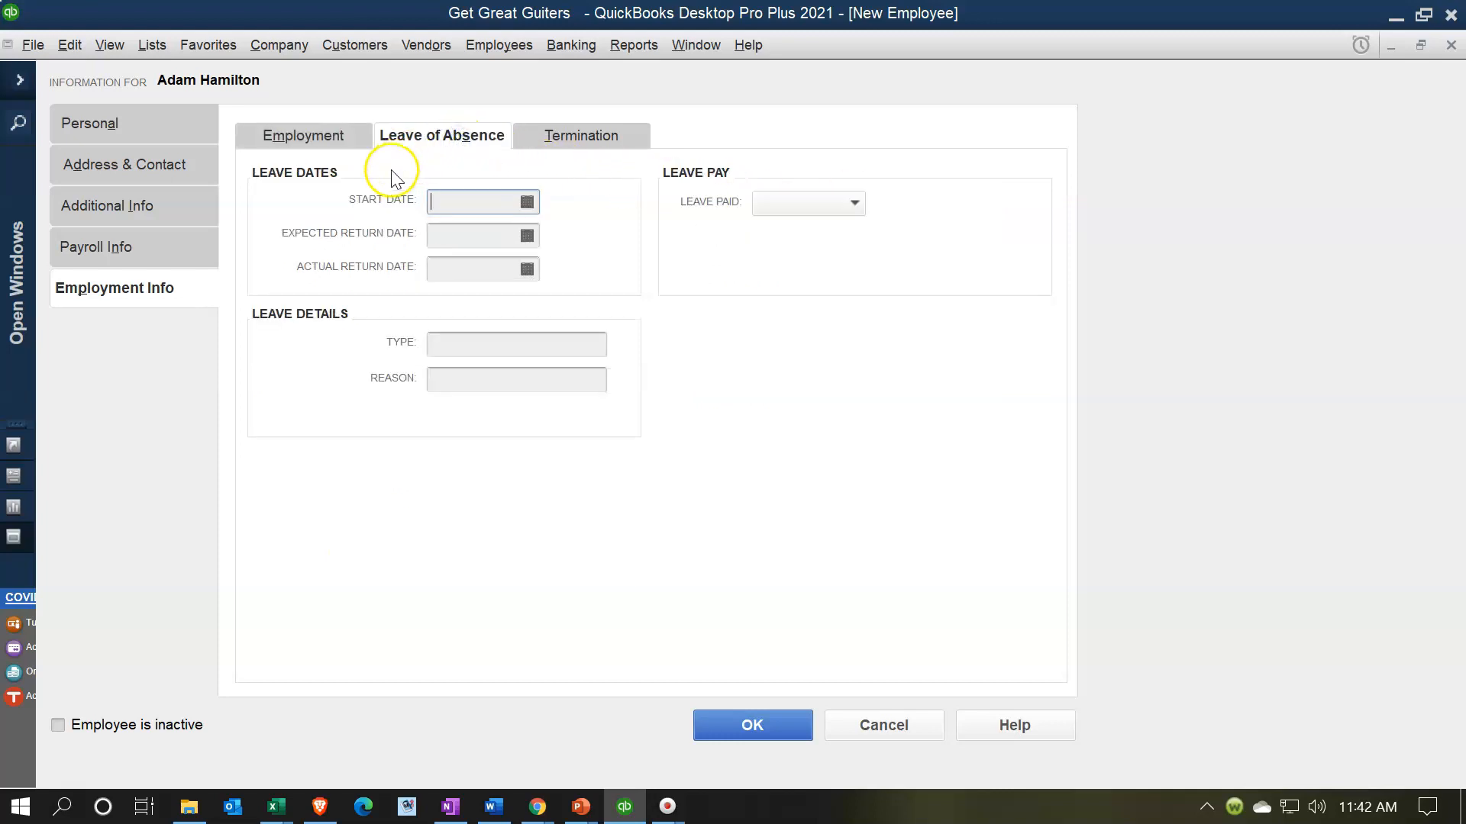
# - Review the Termination tab, save the employee with default sick/vacation settings, and start another new employee
pyautogui.click(547, 145)
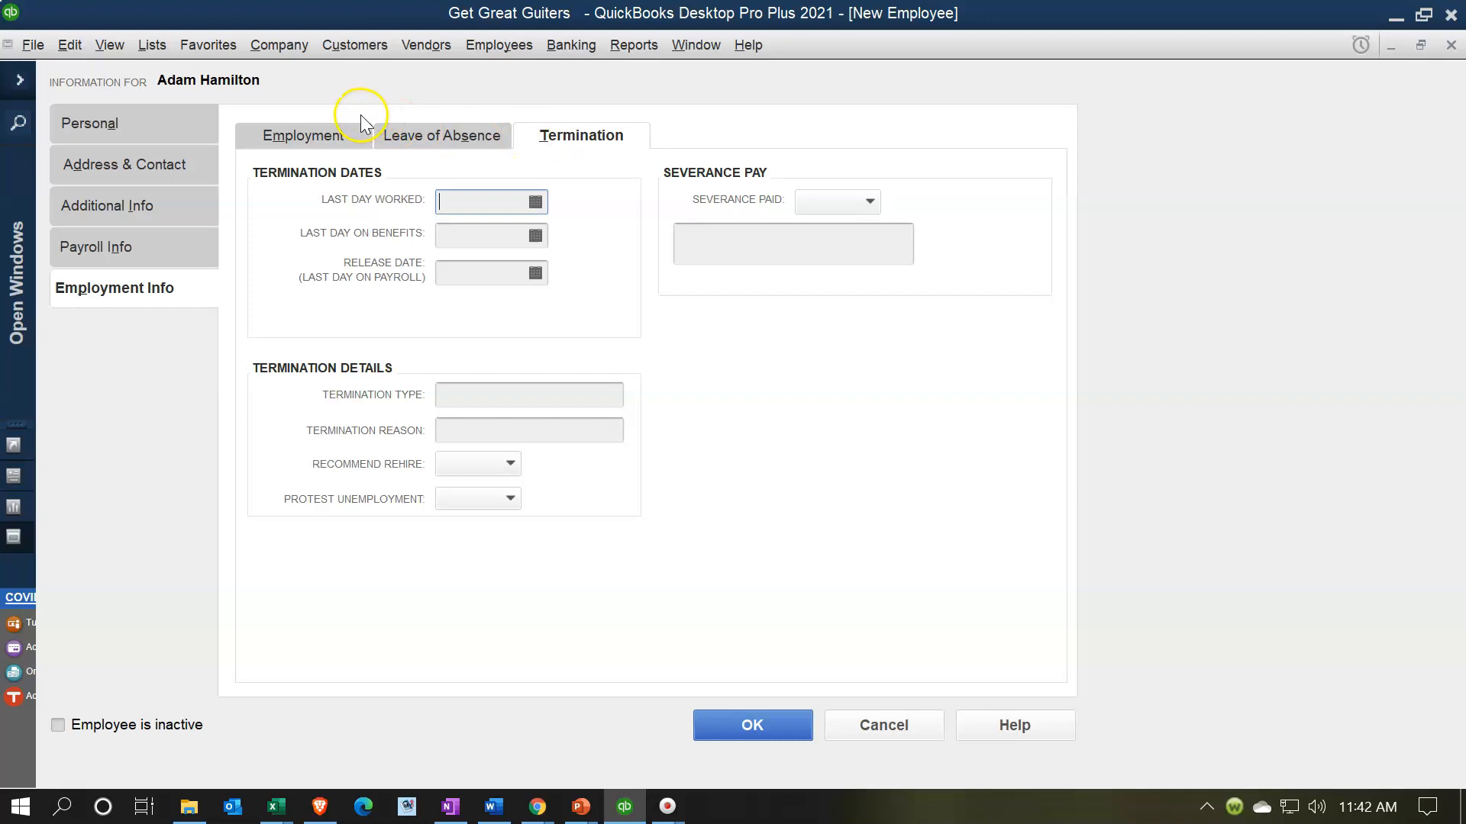
pyautogui.click(746, 727)
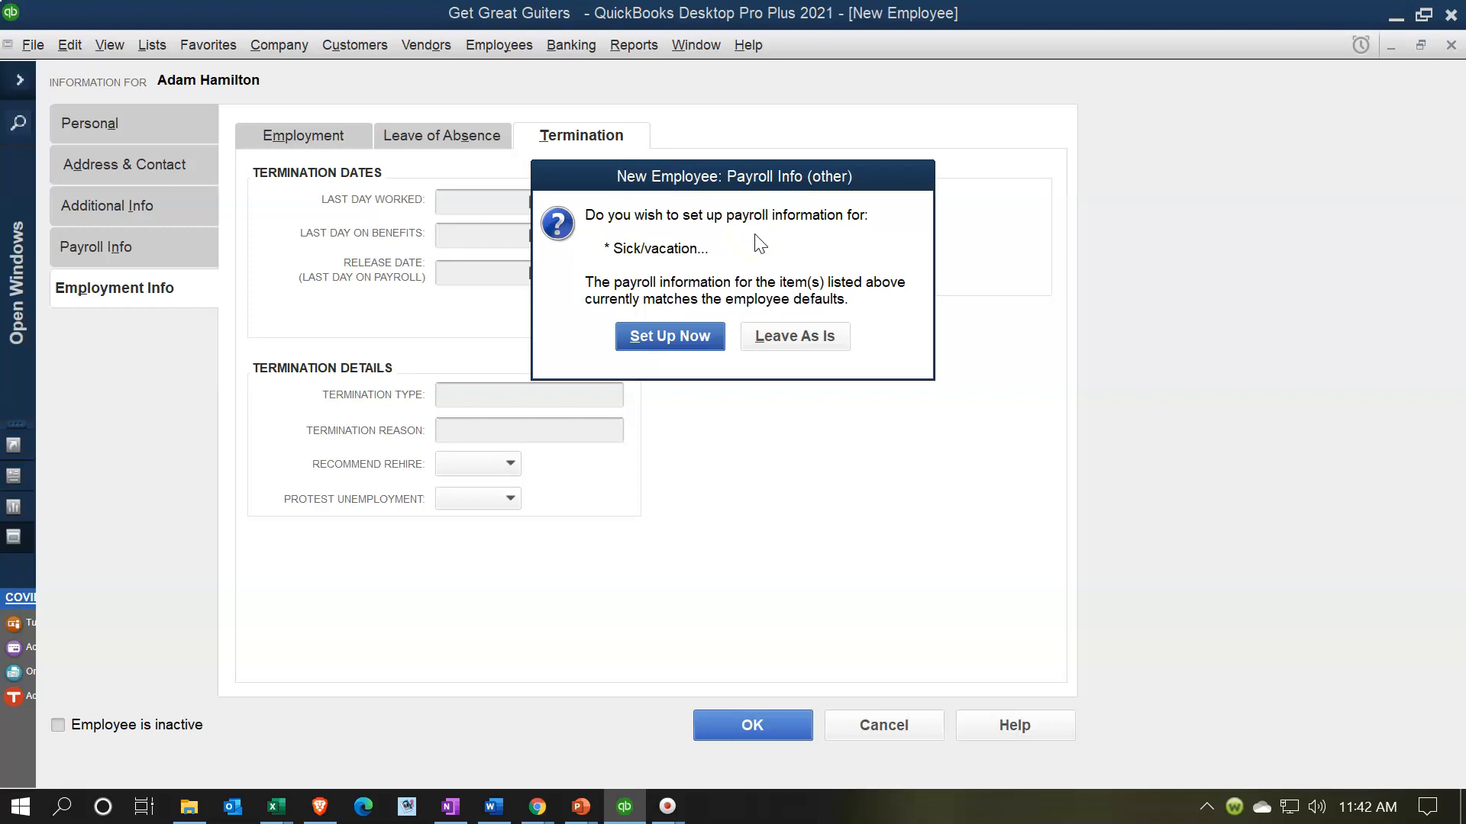
pyautogui.click(806, 353)
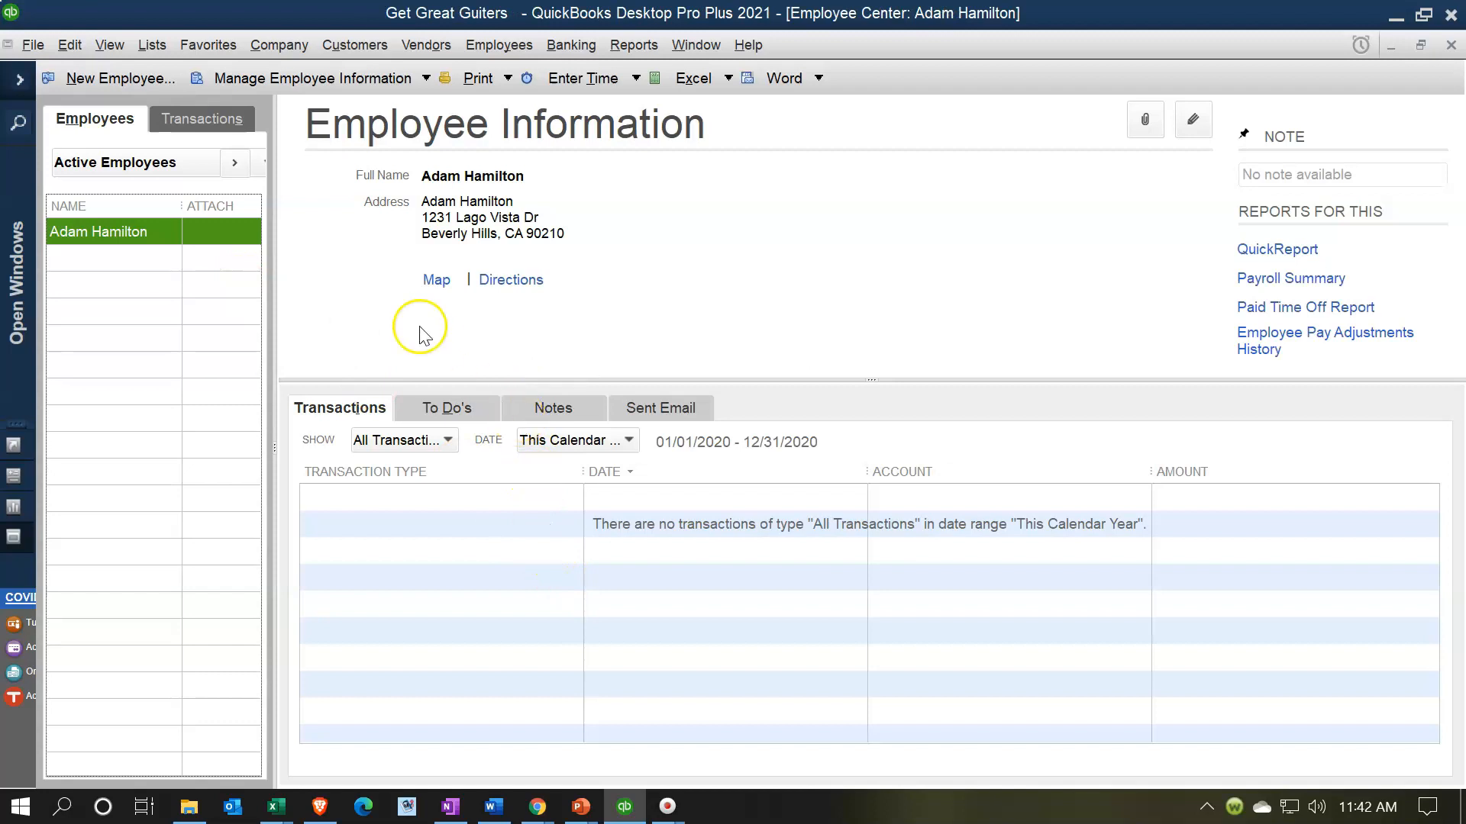
pyautogui.click(119, 79)
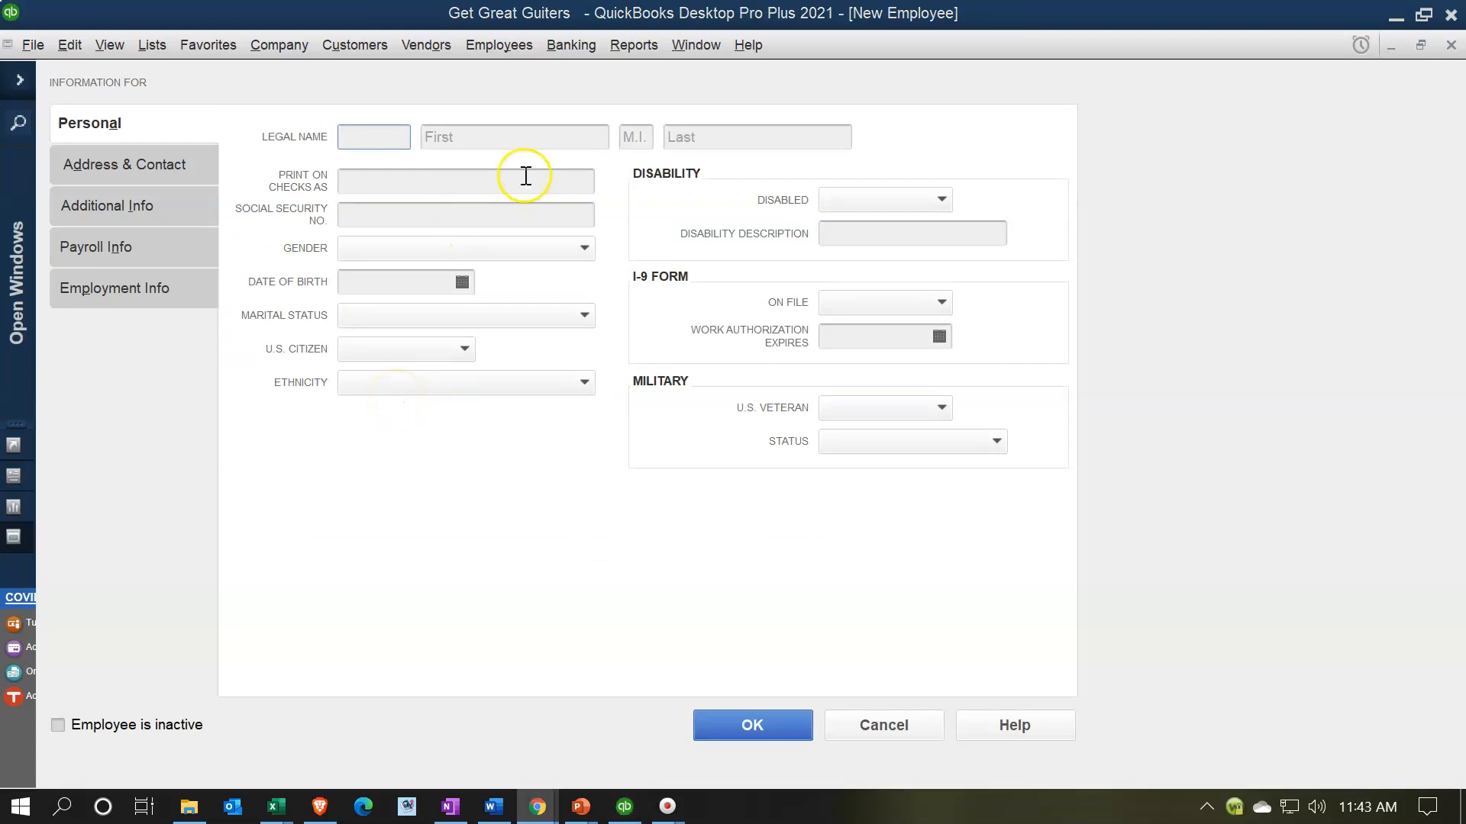
# - Enter the employee's first and last name, SSN, Female gender and 12/31/1979 birth date
pyautogui.click(467, 134)
pyautogui.press('Tab')
pyautogui.press('Tab')
pyautogui.press('Tab')
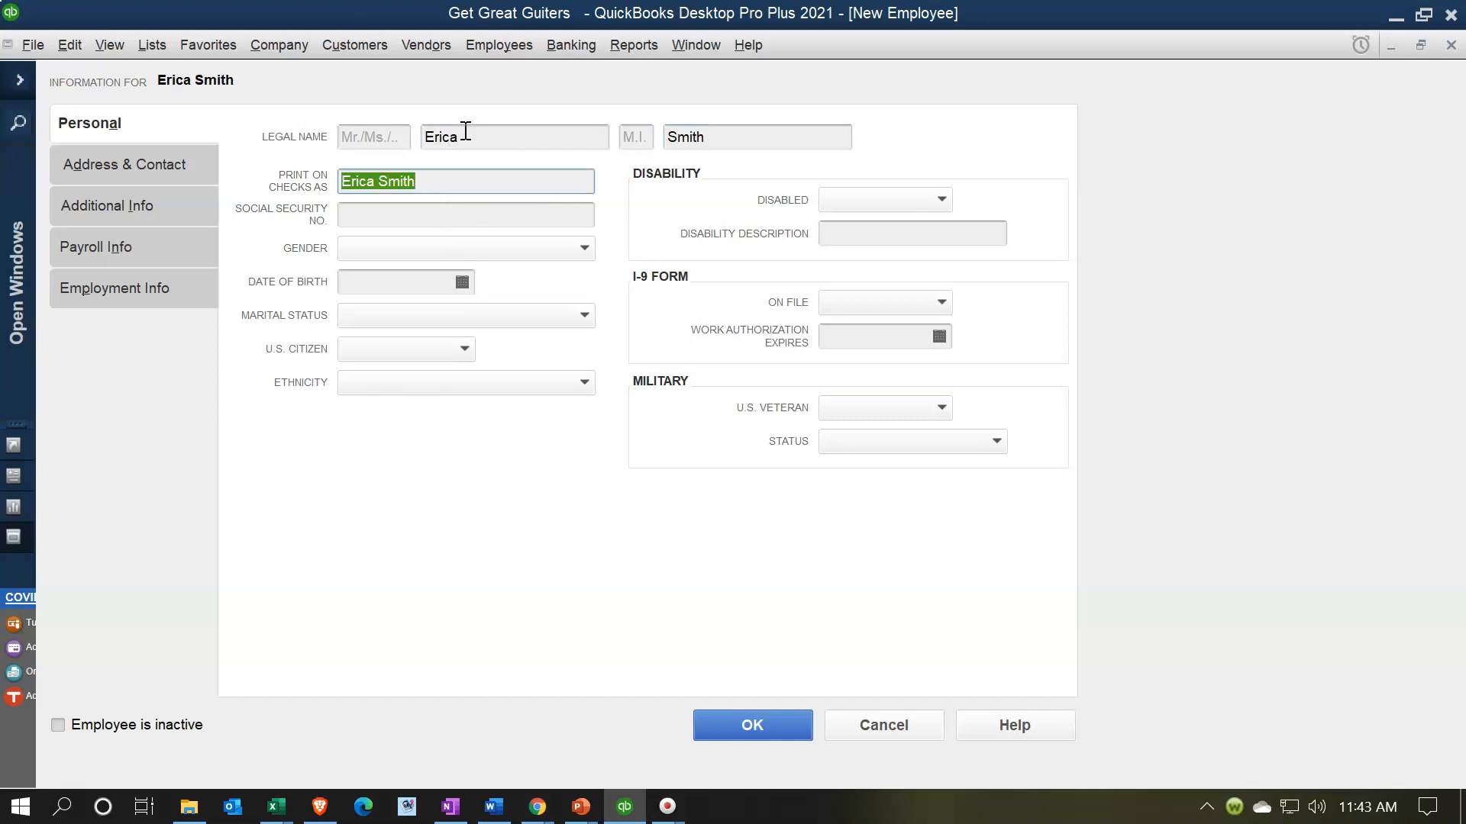
pyautogui.press('Tab')
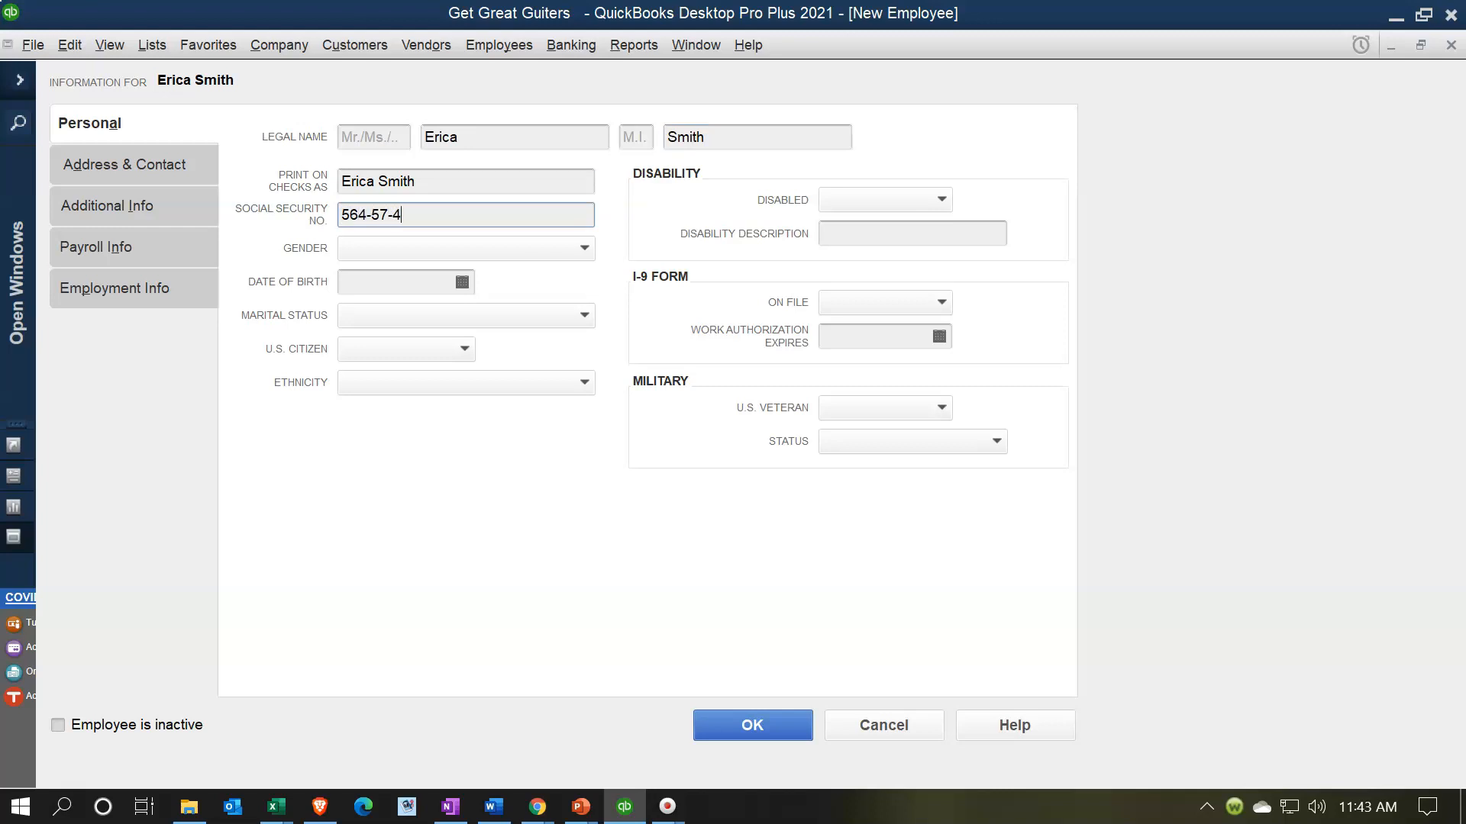
pyautogui.press('Tab')
pyautogui.write('F')
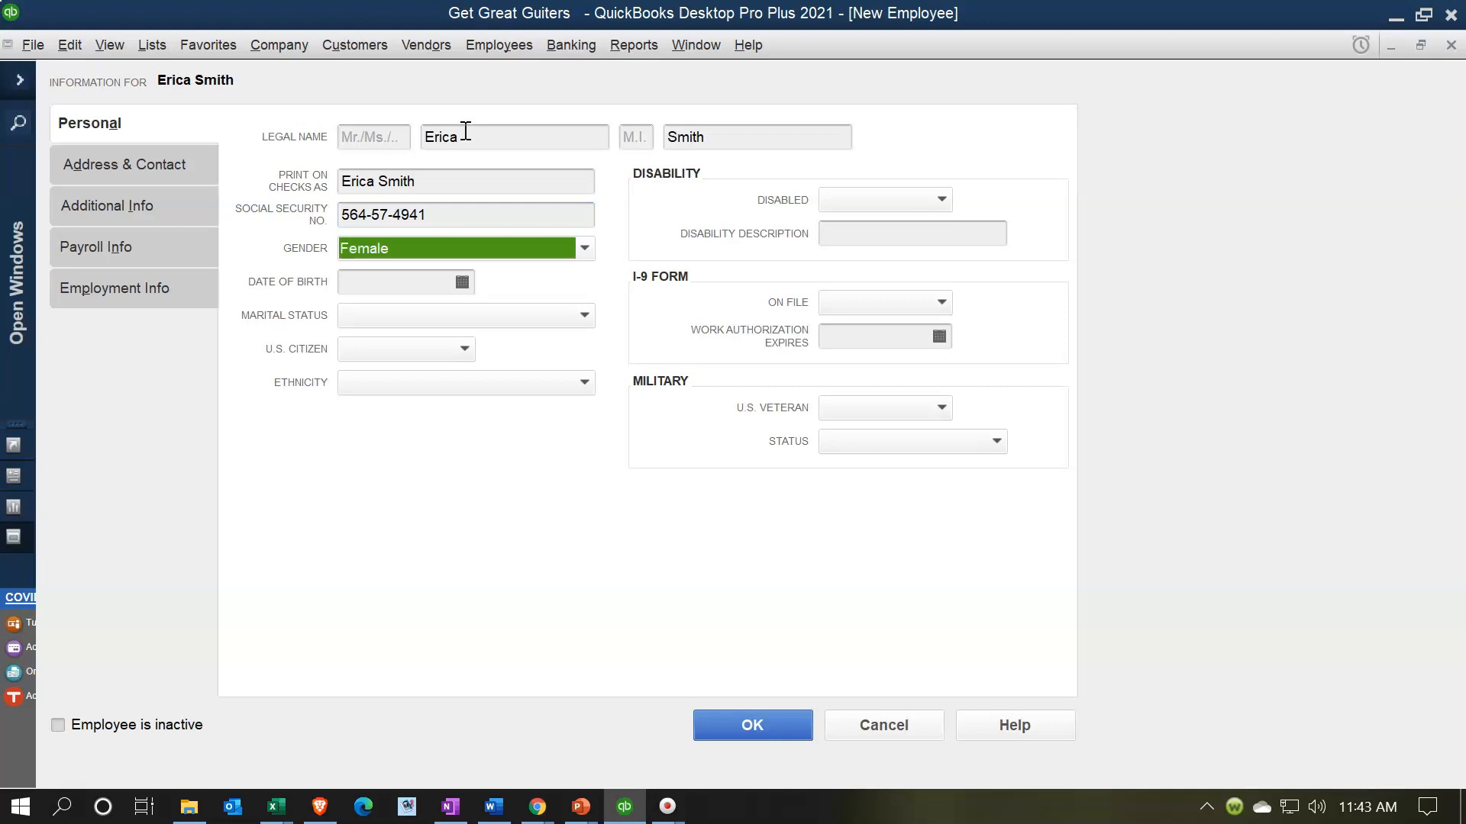
pyautogui.press('Tab')
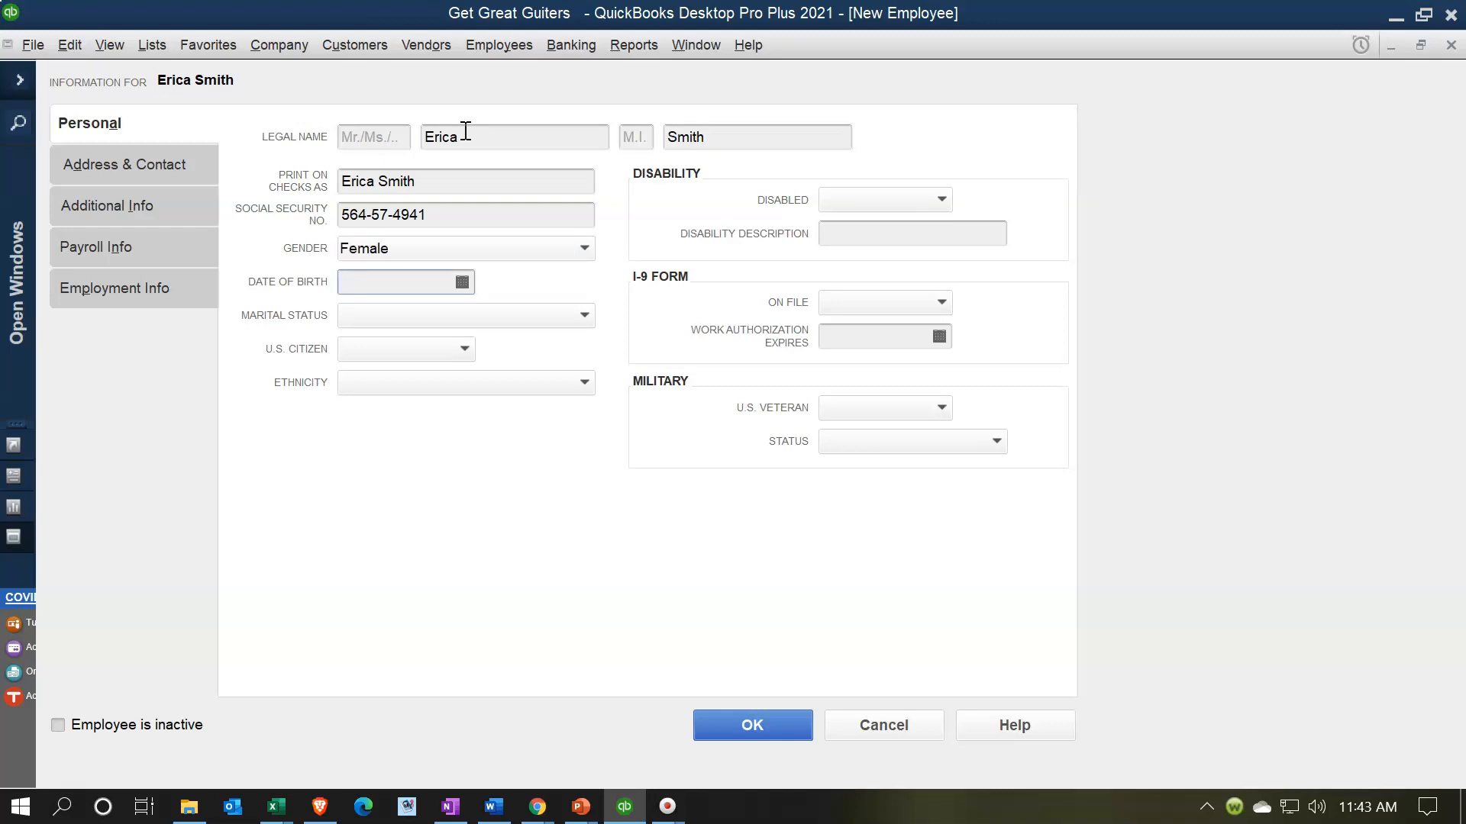
pyautogui.write('12/31')
pyautogui.write('/1979')
pyautogui.press('Tab')
# - Set marital status Married, U.S. citizen Yes, not disabled, I-9 on file, and not a veteran
pyautogui.write('Married')
pyautogui.press('Tab')
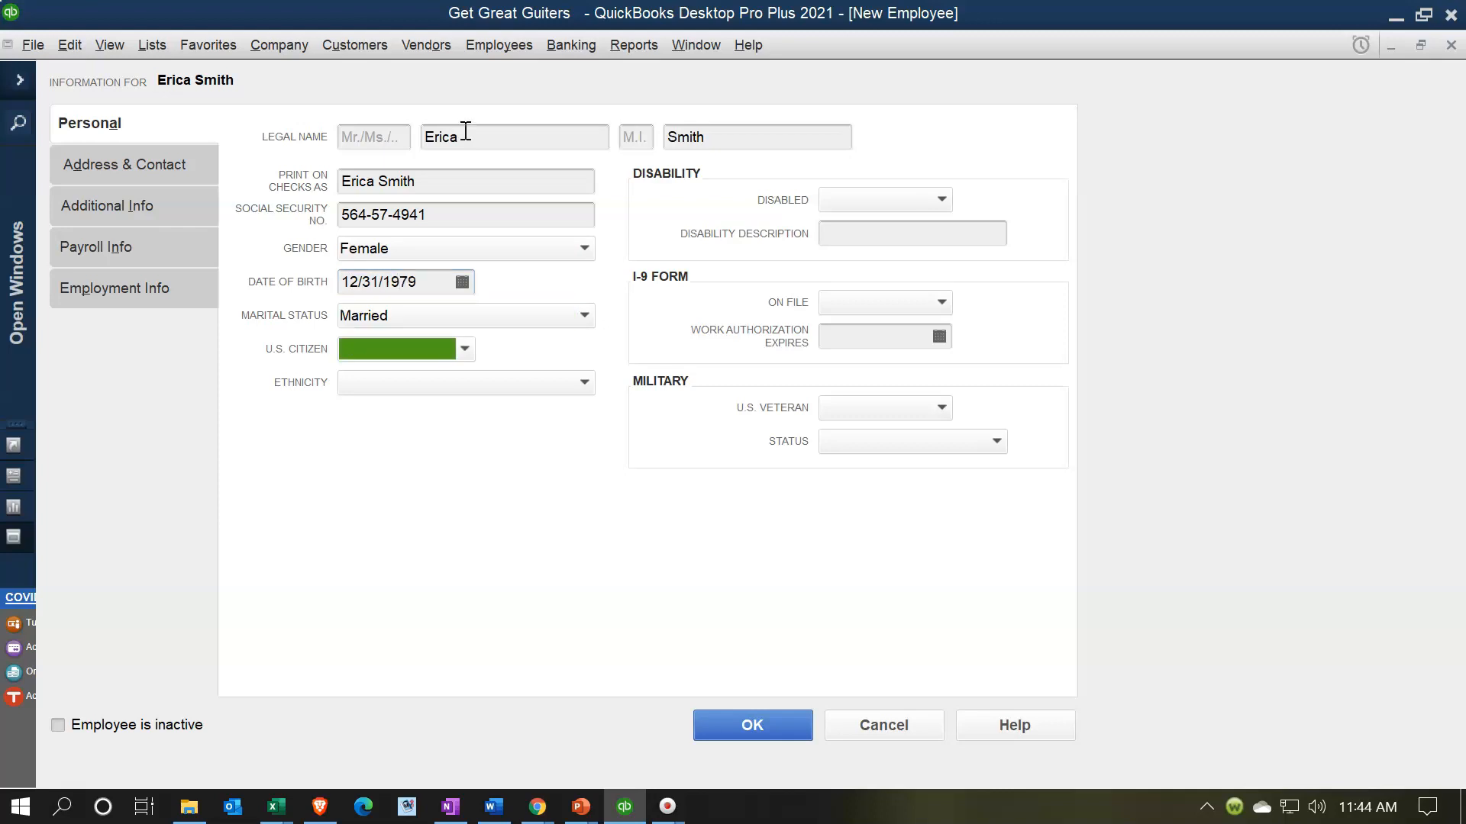
pyautogui.write('Yes')
pyautogui.press('Tab')
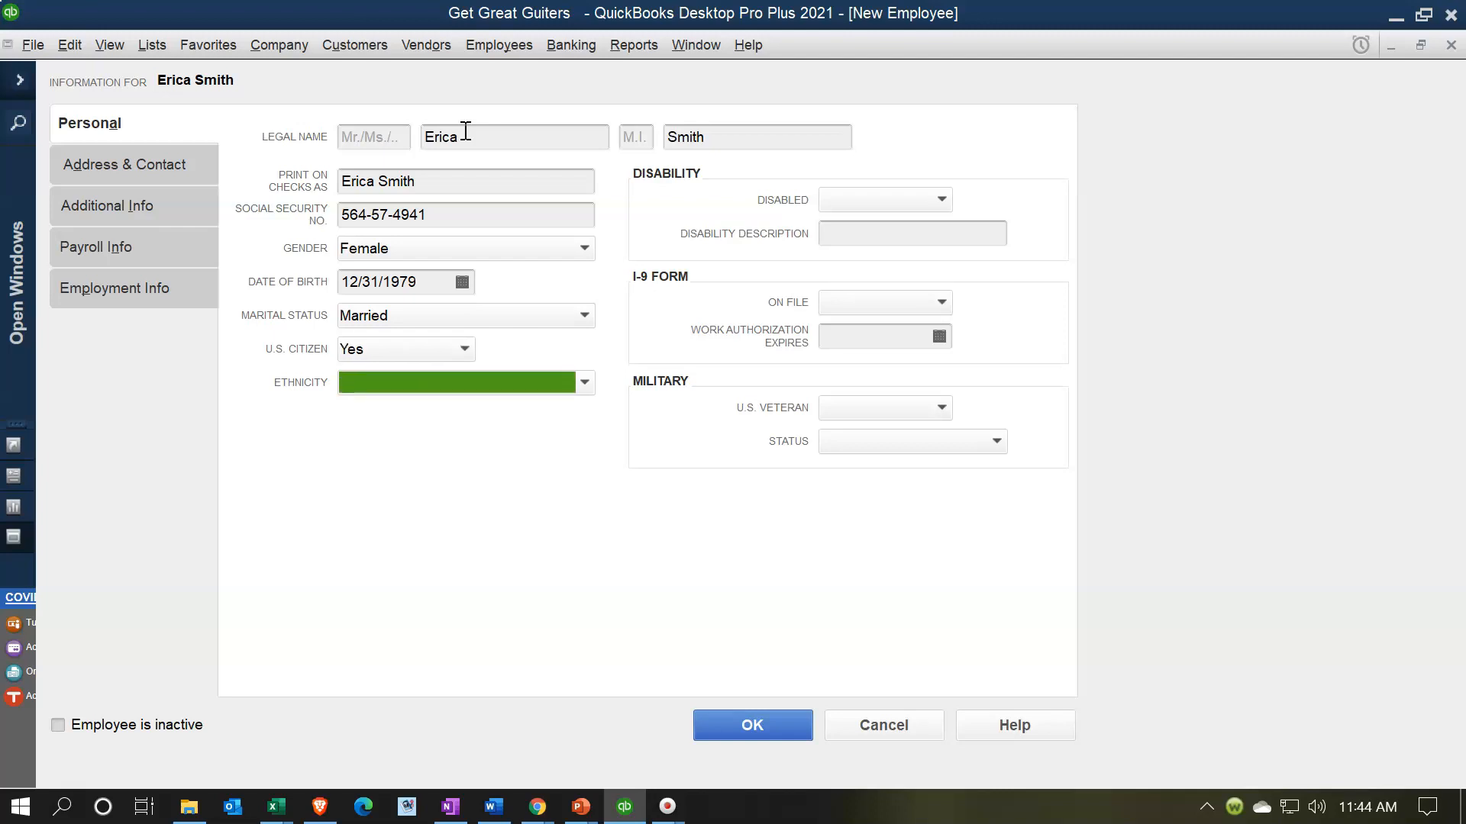
pyautogui.press('Tab')
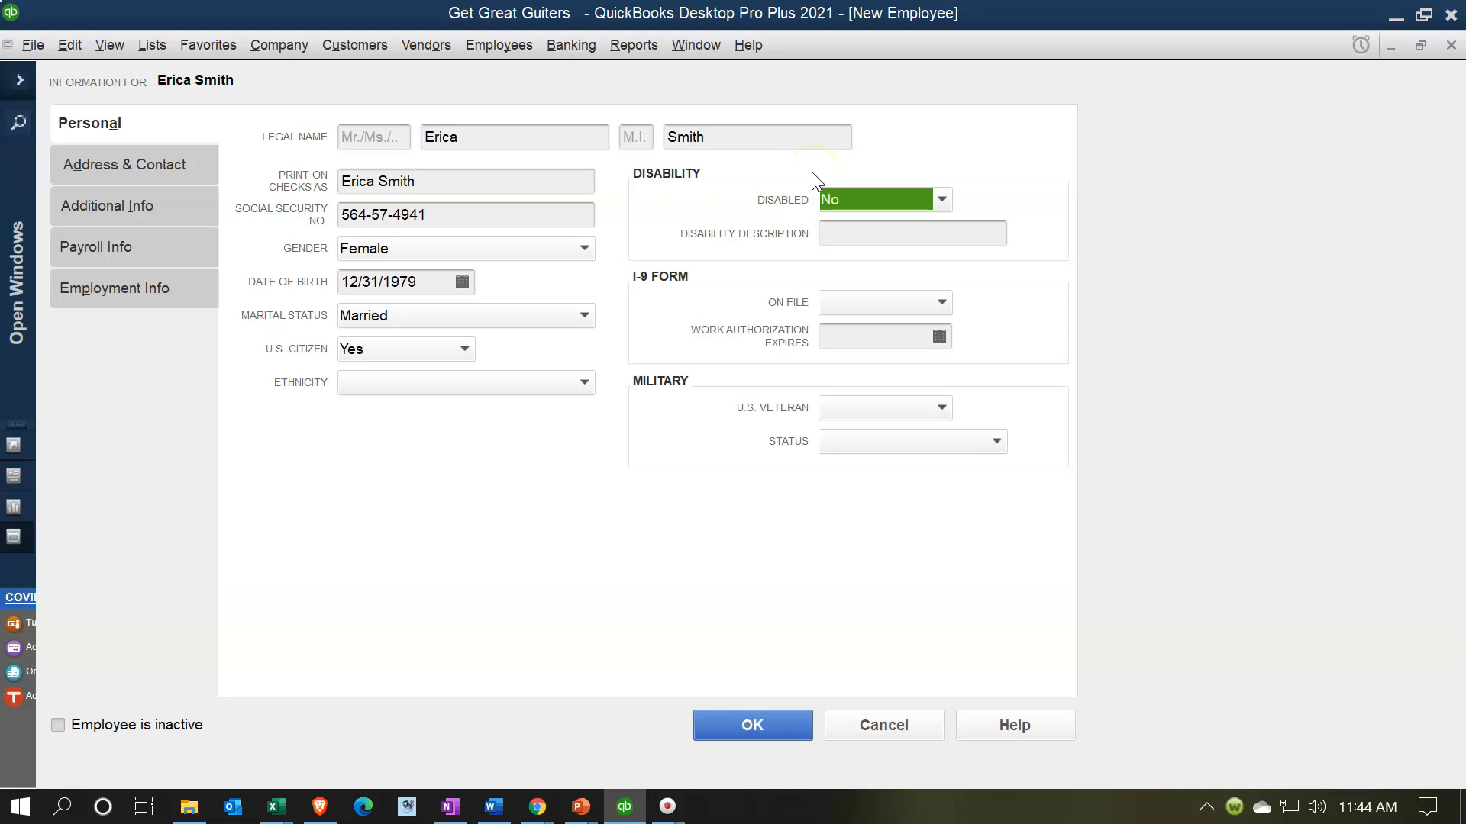
pyautogui.press('Tab')
pyautogui.press('Tab')
pyautogui.write('y')
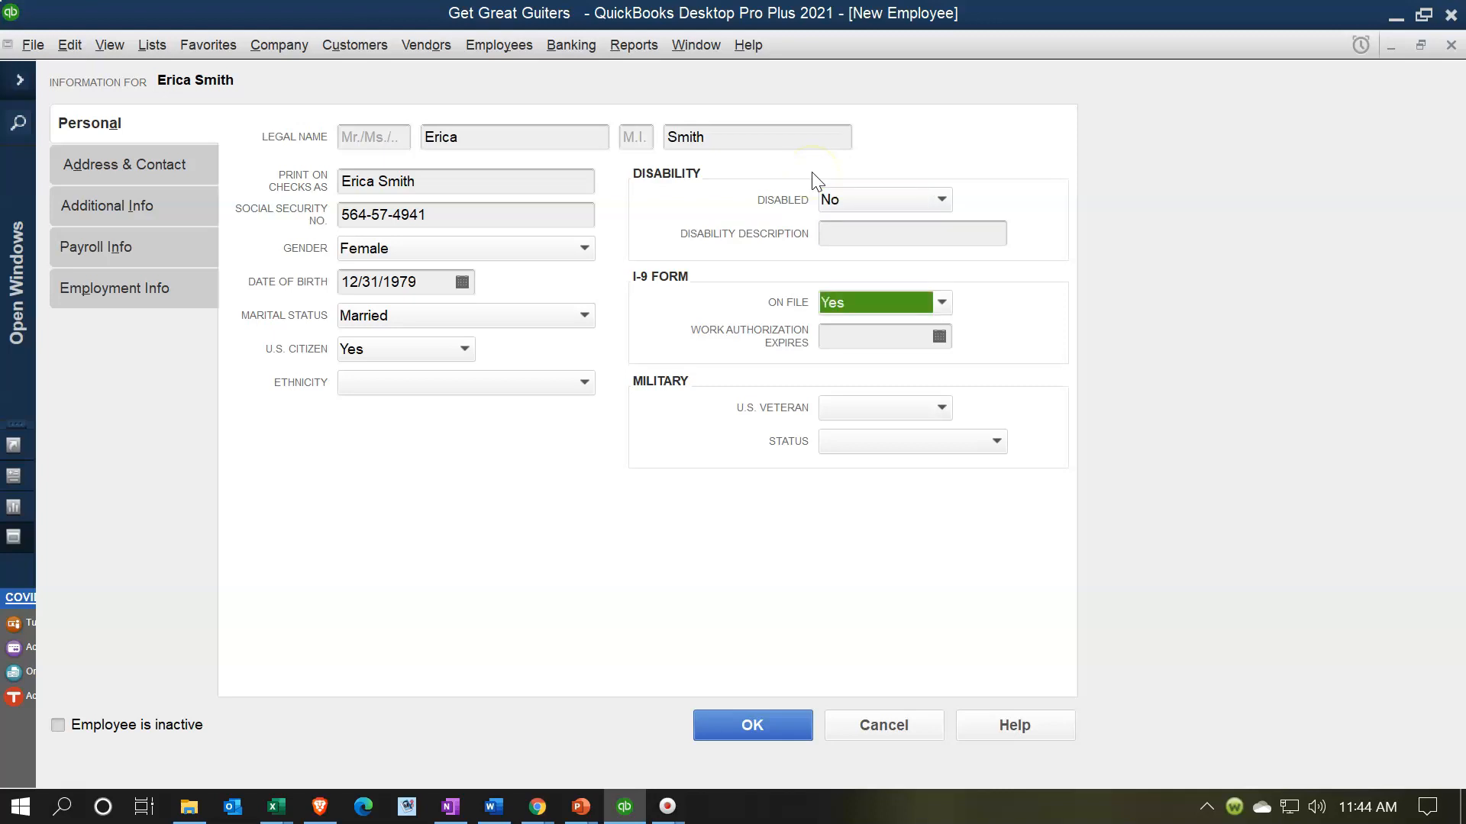
pyautogui.press('Tab')
pyautogui.press('Tab')
pyautogui.press('Tab')
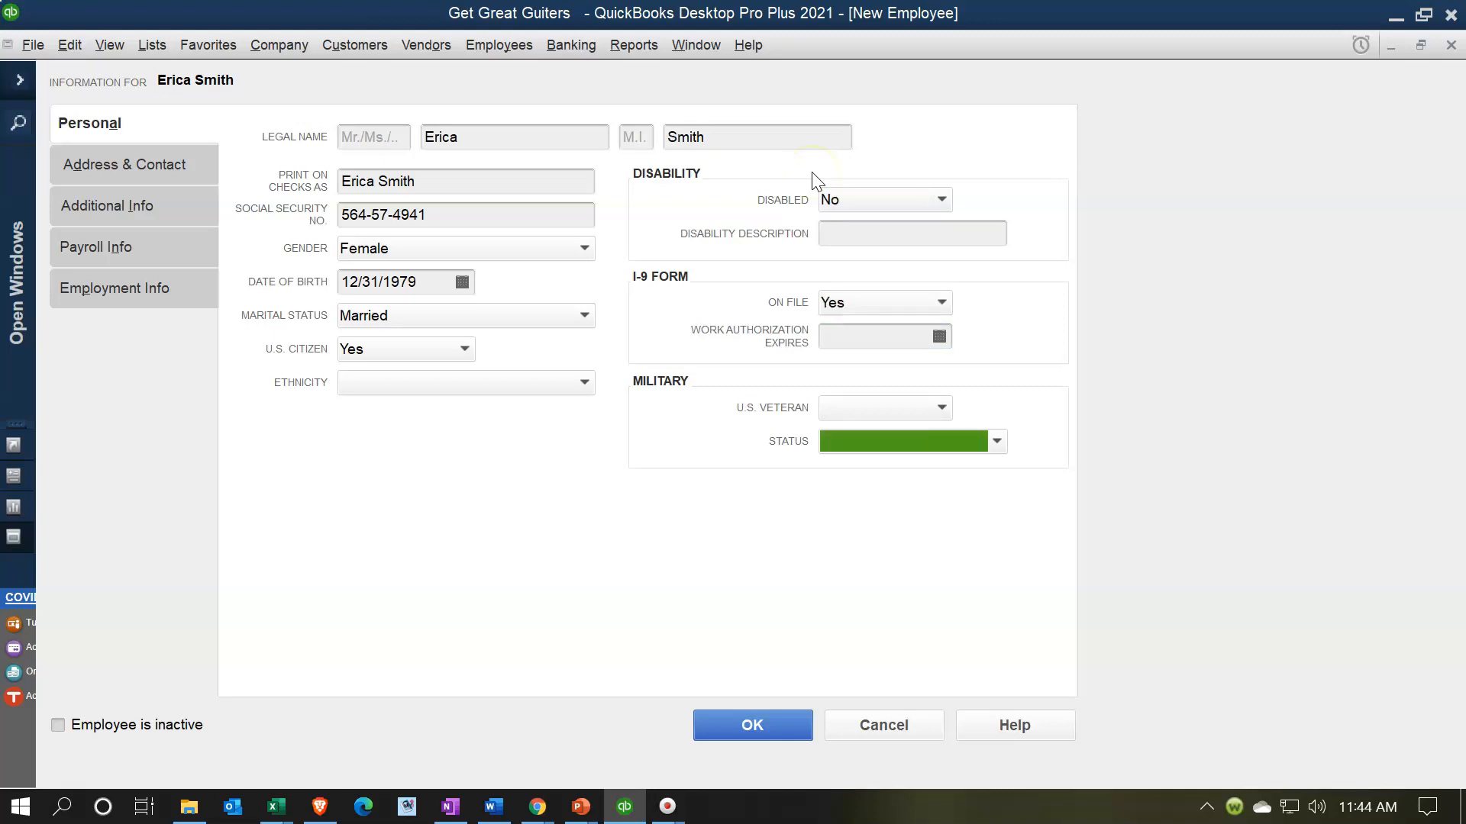
pyautogui.click(854, 407)
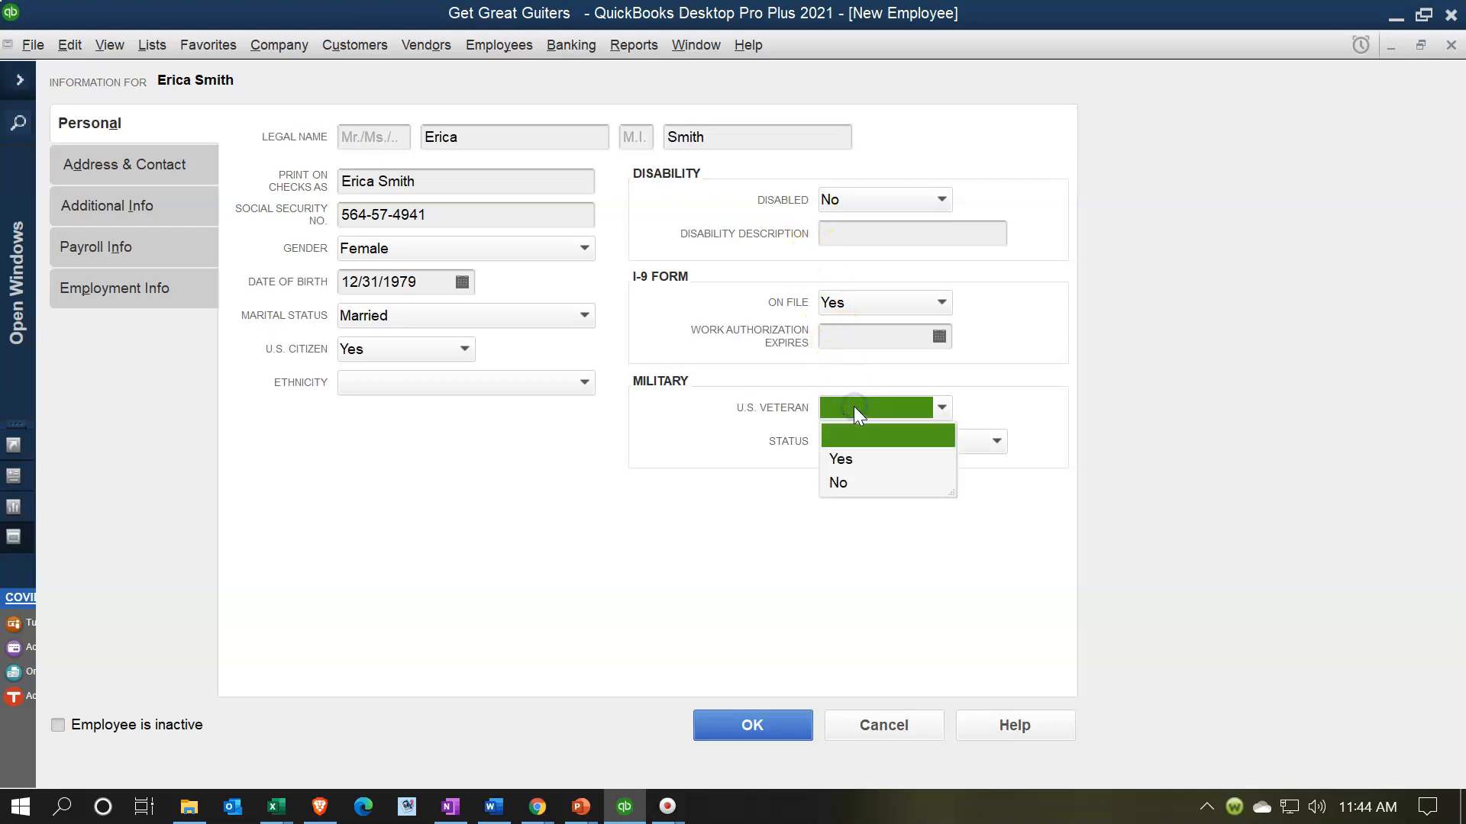
pyautogui.write('n')
pyautogui.press('Tab')
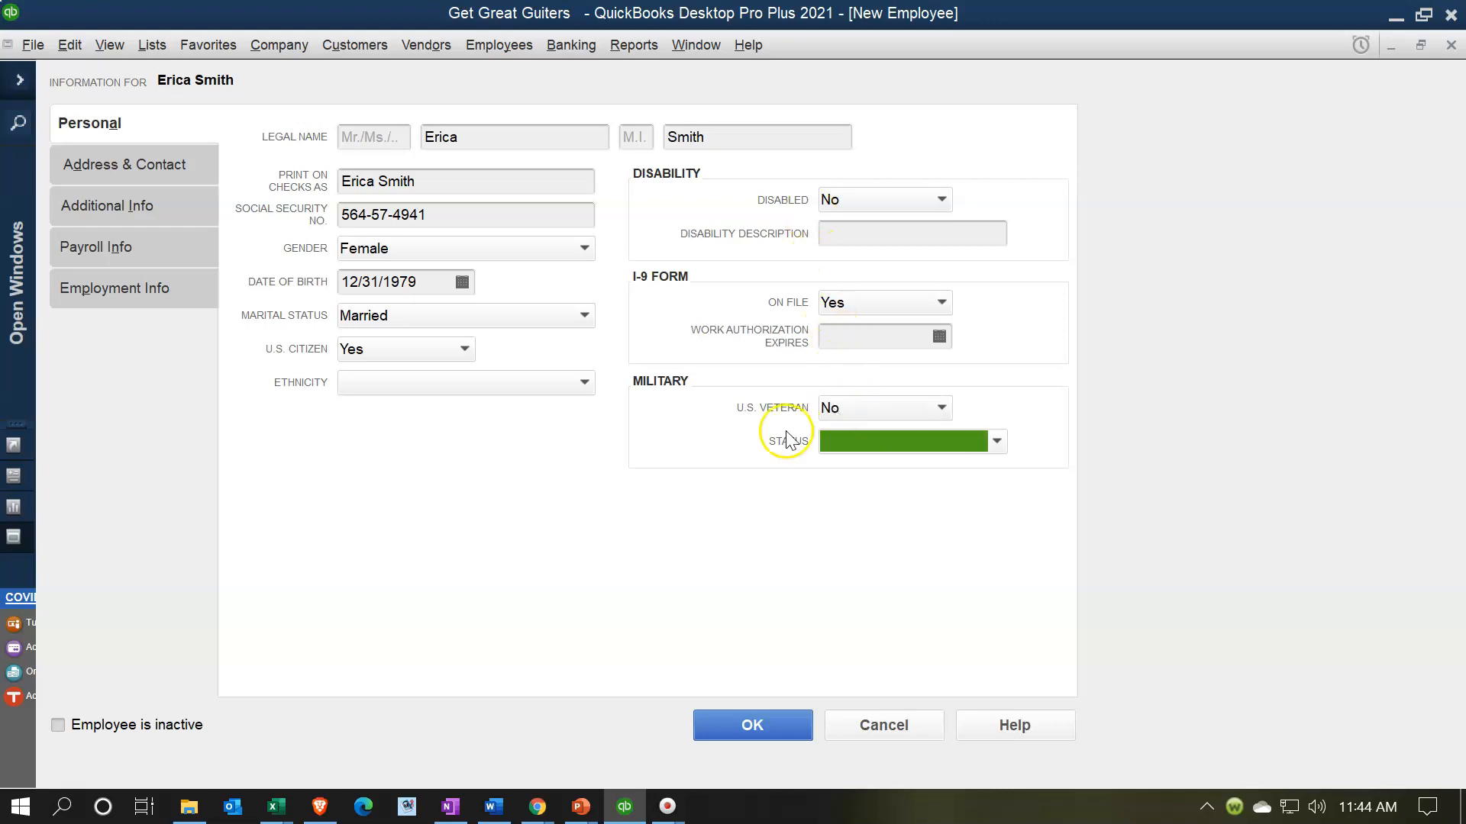
pyautogui.click(131, 166)
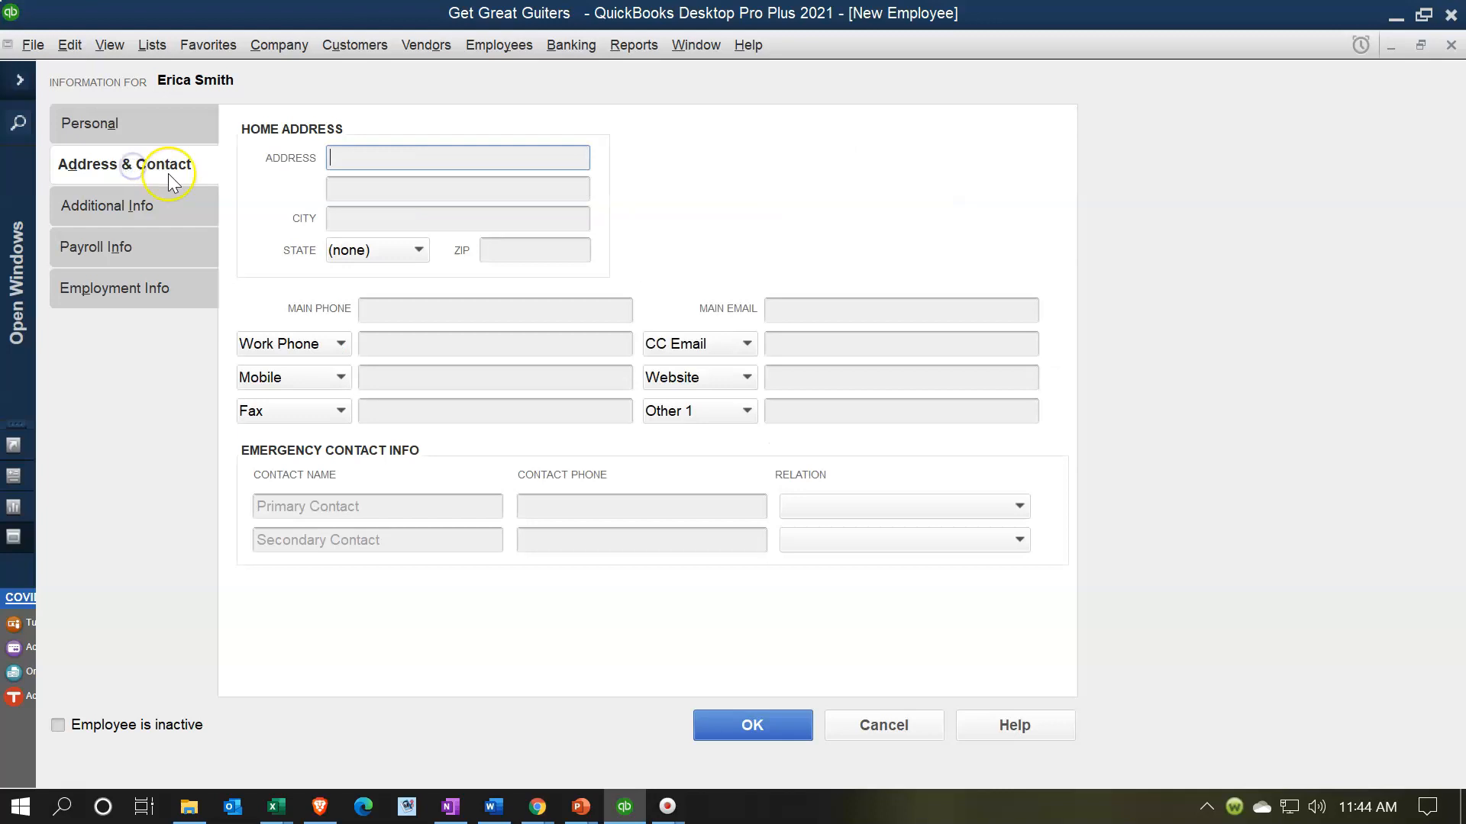
# - Enter the employee's home street address, city, state CA and ZIP code on Address & Contact
pyautogui.click(357, 155)
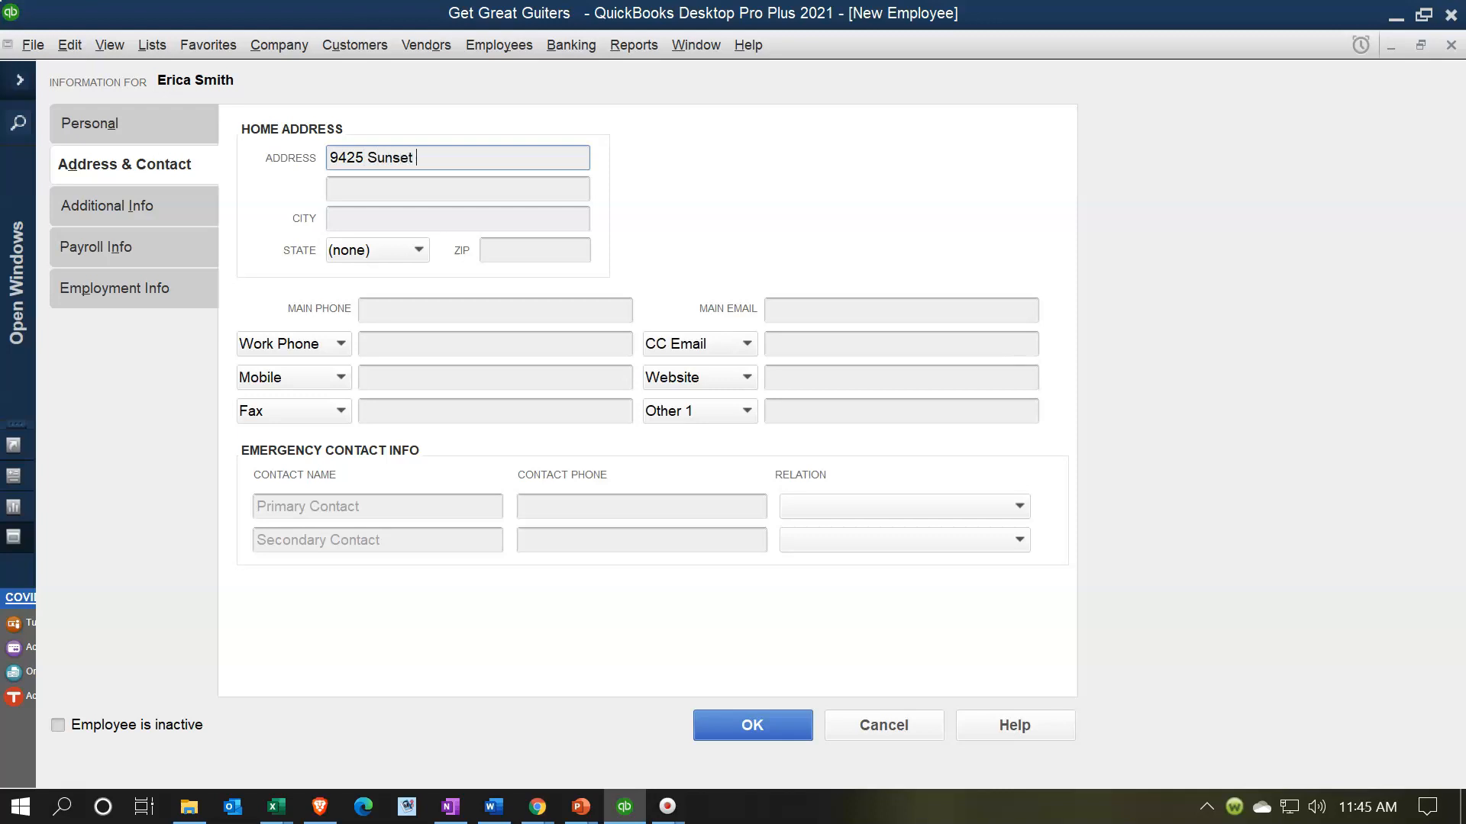
pyautogui.press('Tab')
pyautogui.press('Tab')
pyautogui.write('Beverly Hills')
pyautogui.press('Tab')
pyautogui.write('CA')
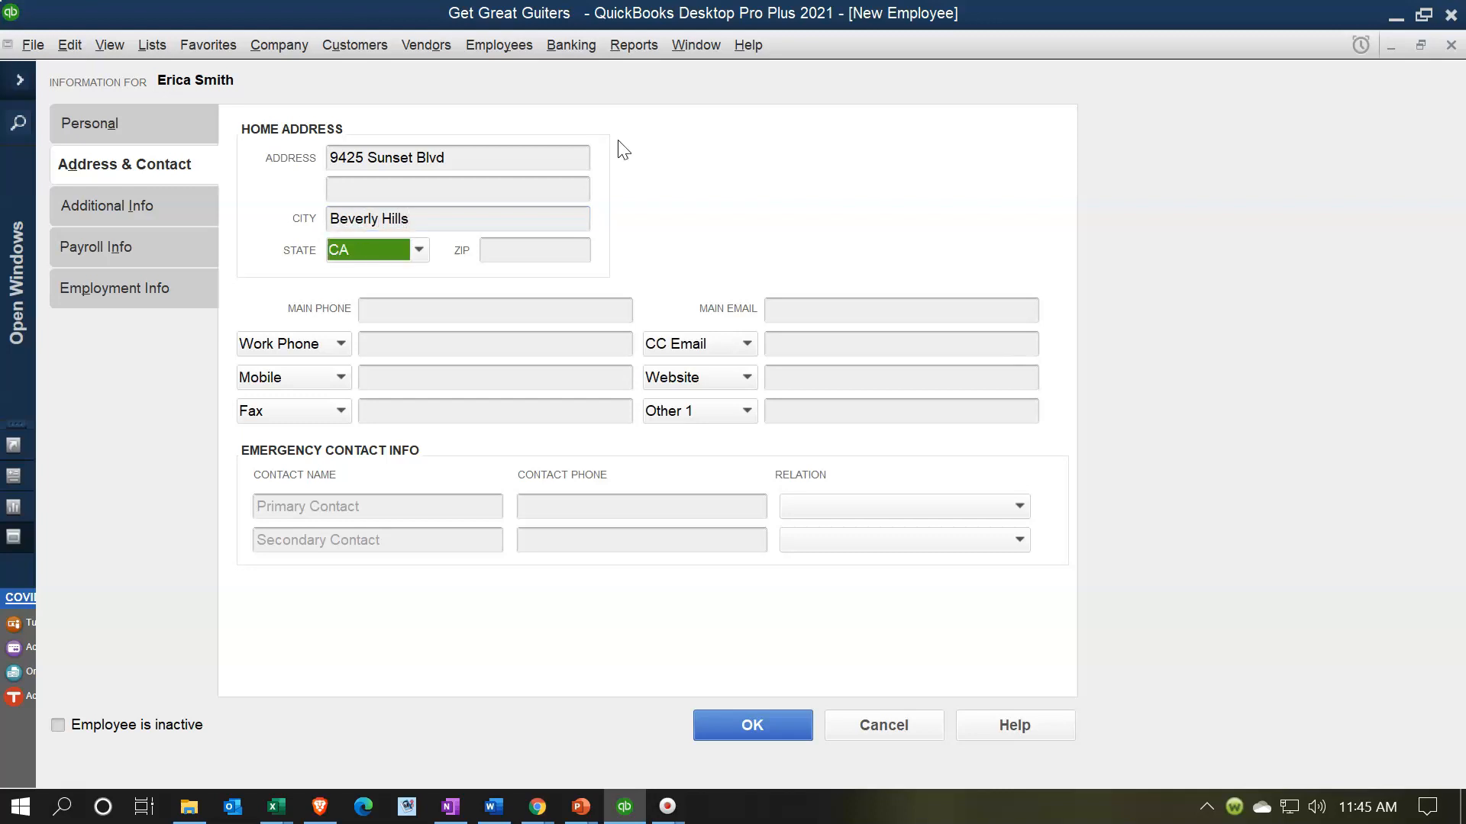
pyautogui.press('Tab')
pyautogui.write('90210')
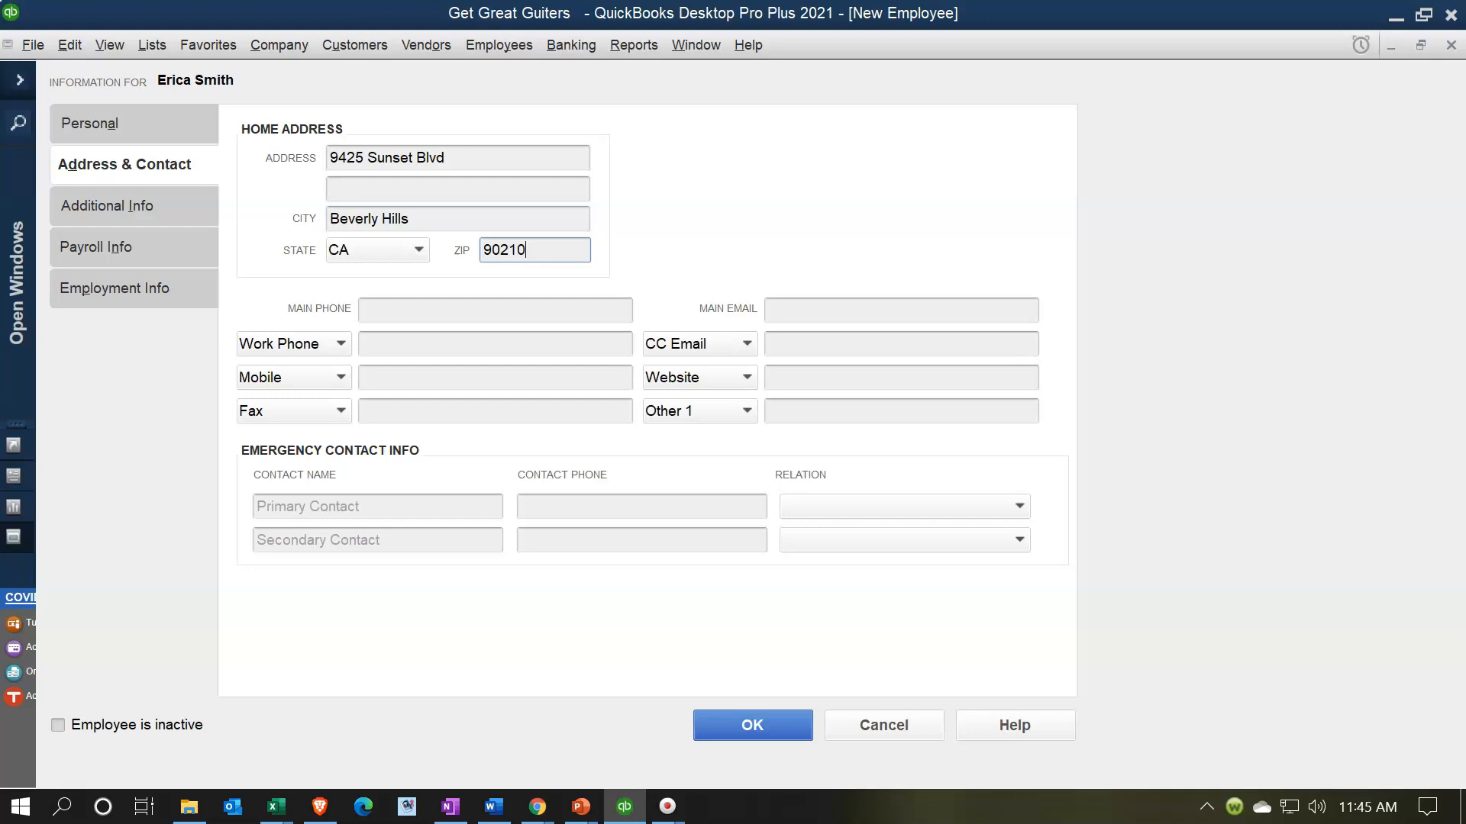
pyautogui.press('Tab')
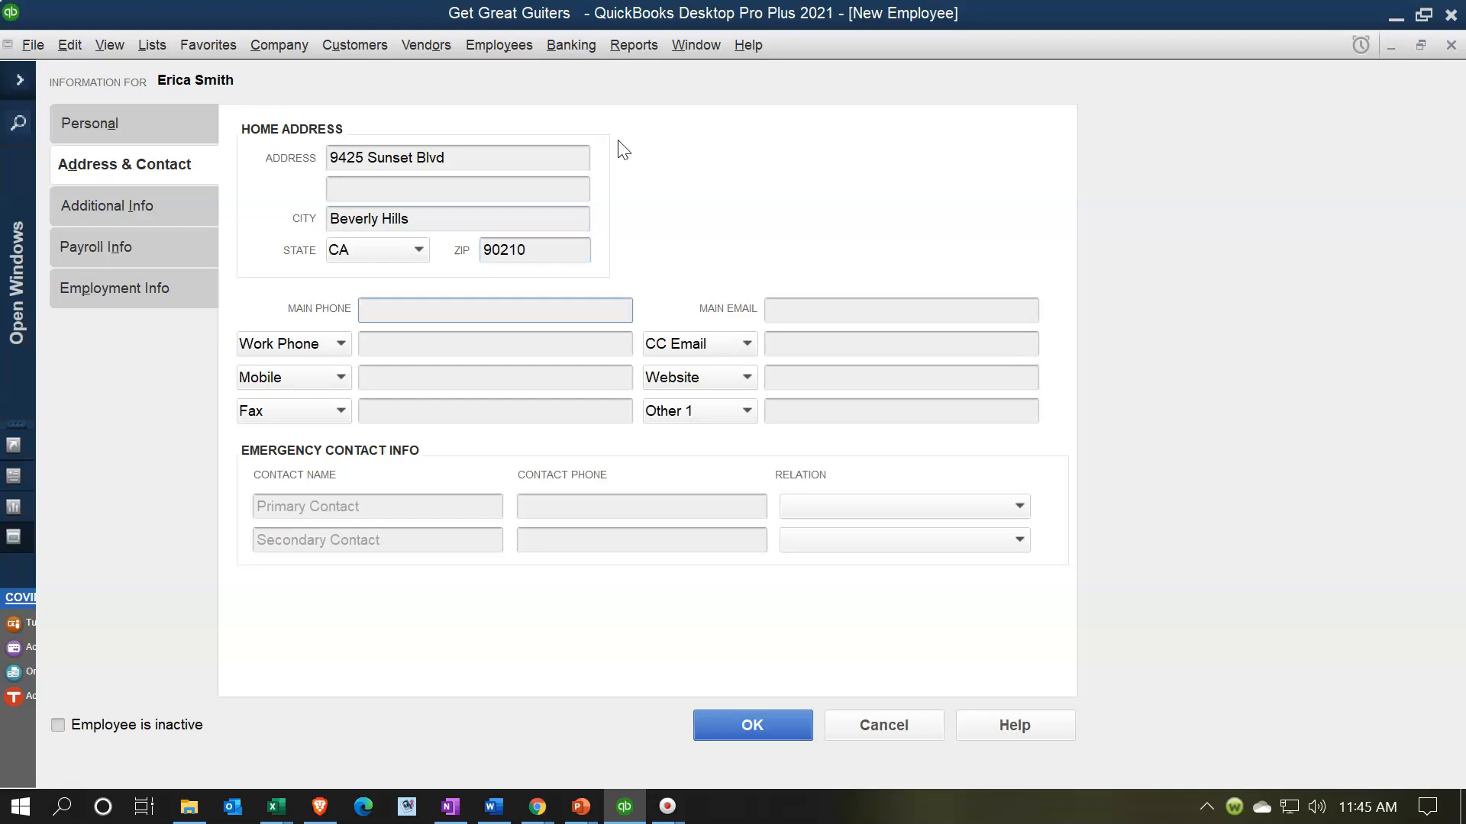
pyautogui.click(128, 204)
pyautogui.click(127, 248)
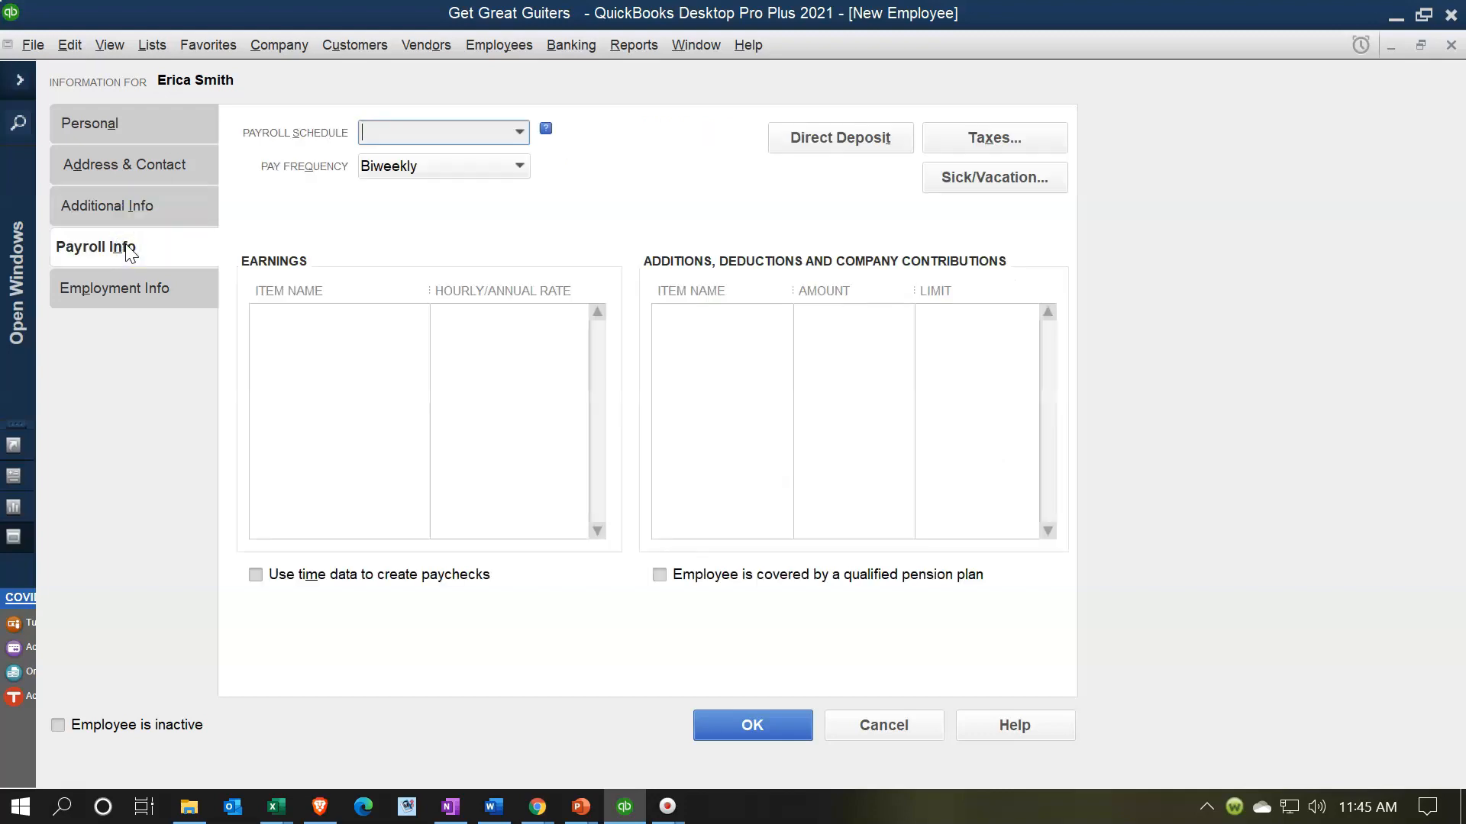
# - Set the pay frequency to Monthly and enter Hourly as the earnings item
pyautogui.click(519, 165)
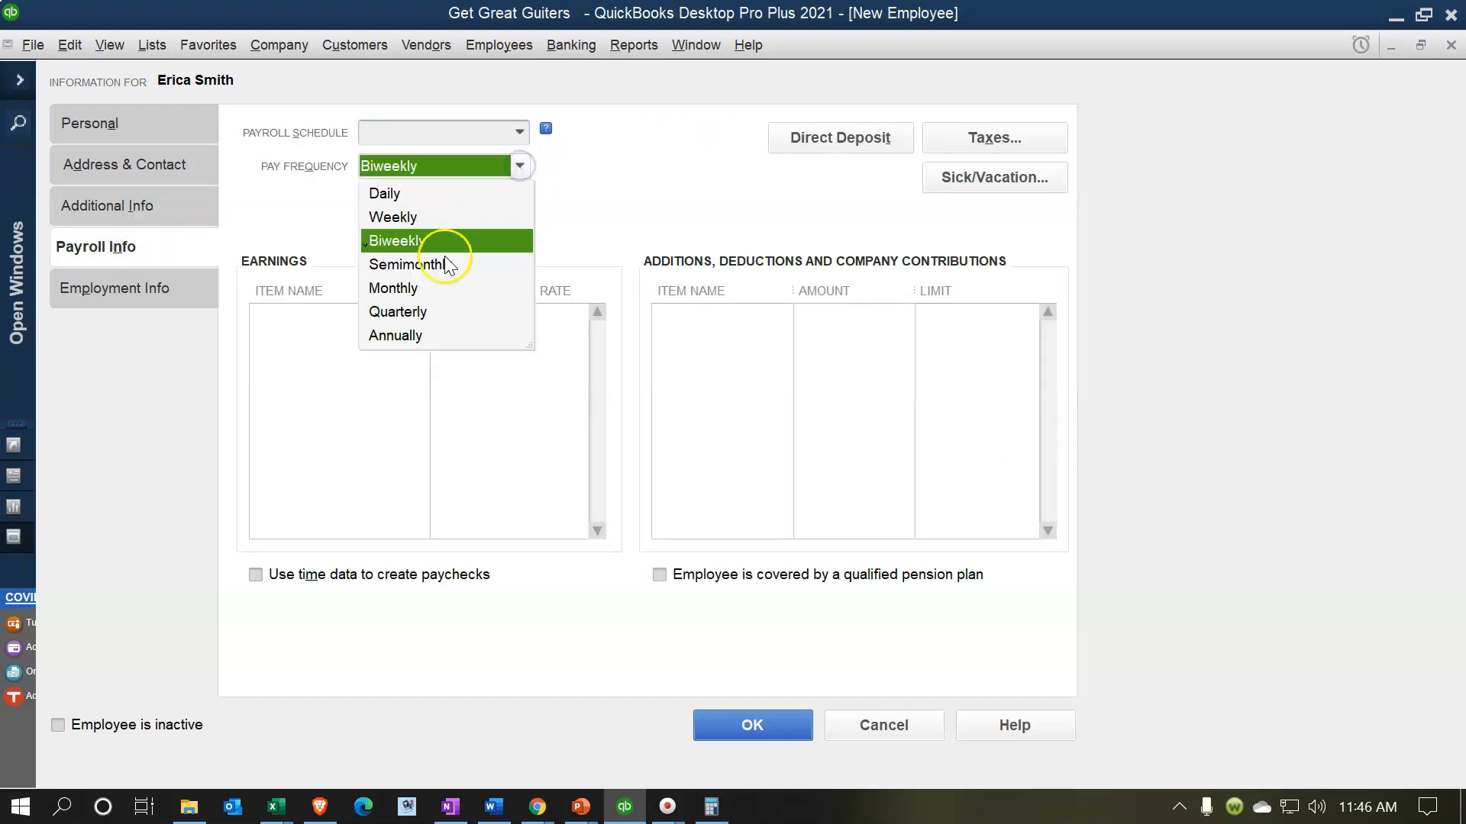
pyautogui.click(419, 289)
pyautogui.click(359, 319)
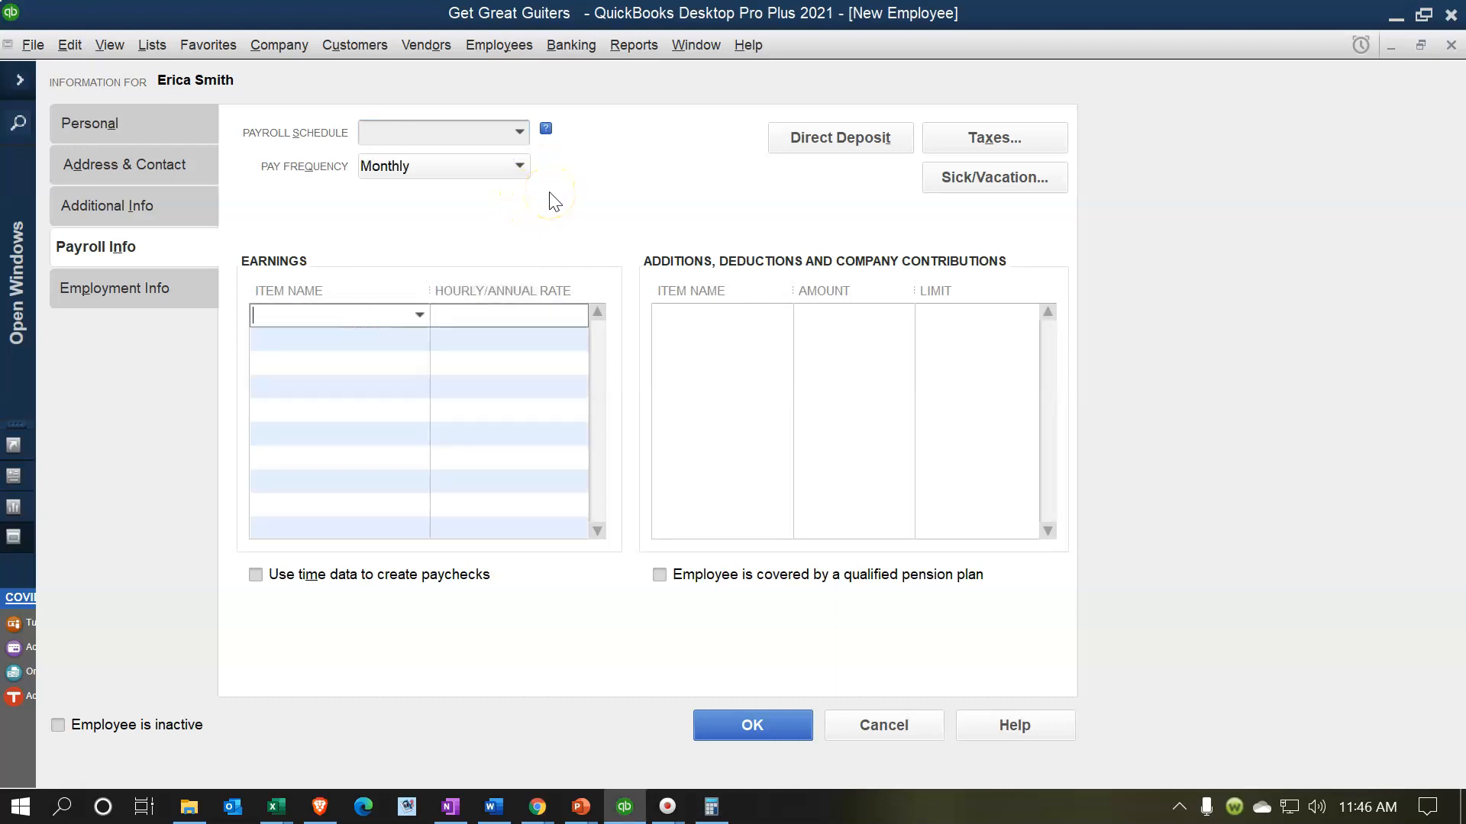
pyautogui.write('Hourly')
pyautogui.press('Tab')
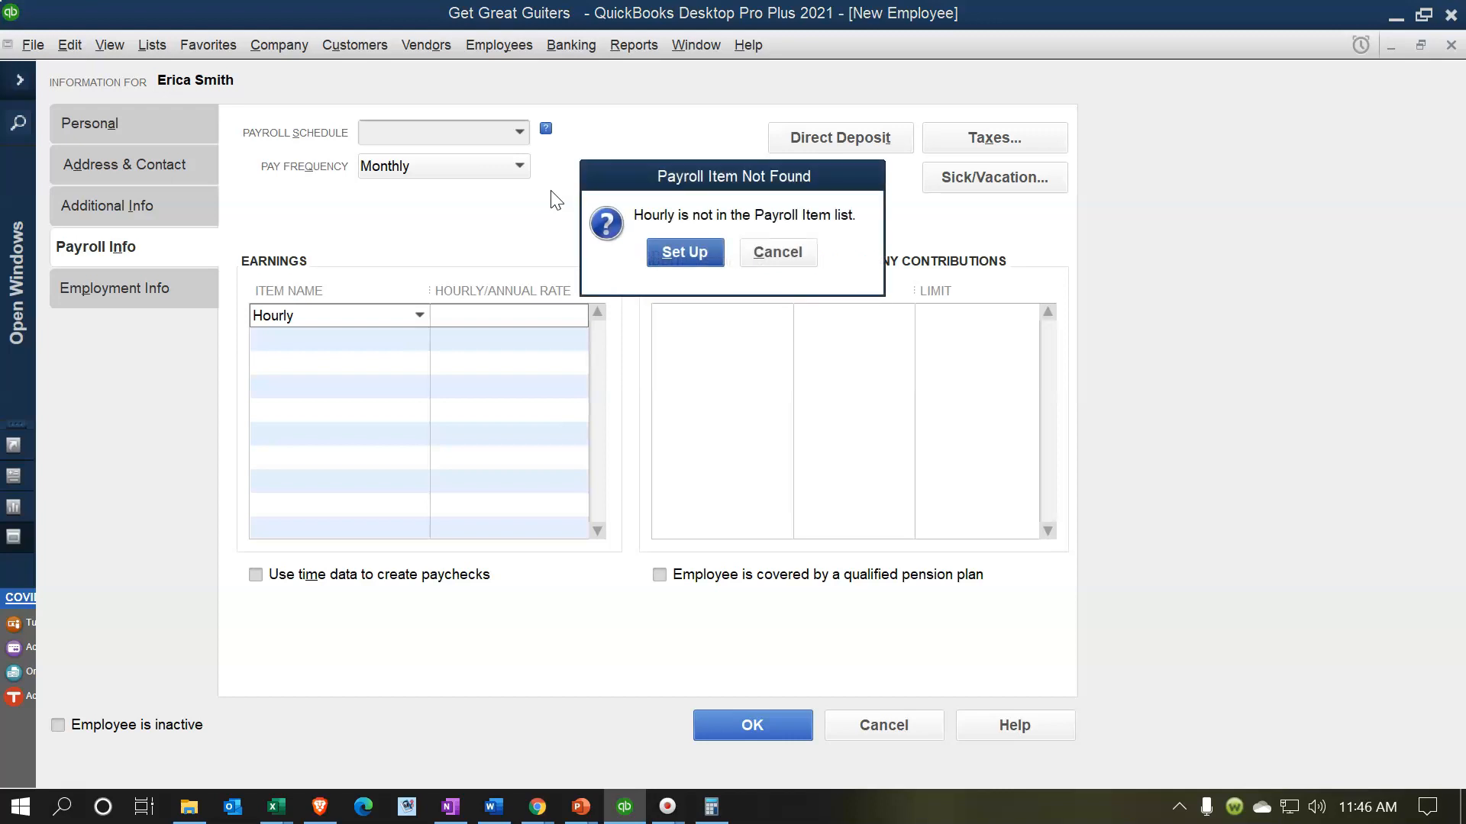
# - Create the Hourly item as an hourly regular-pay wage and set its rate to 20.00
pyautogui.click(689, 253)
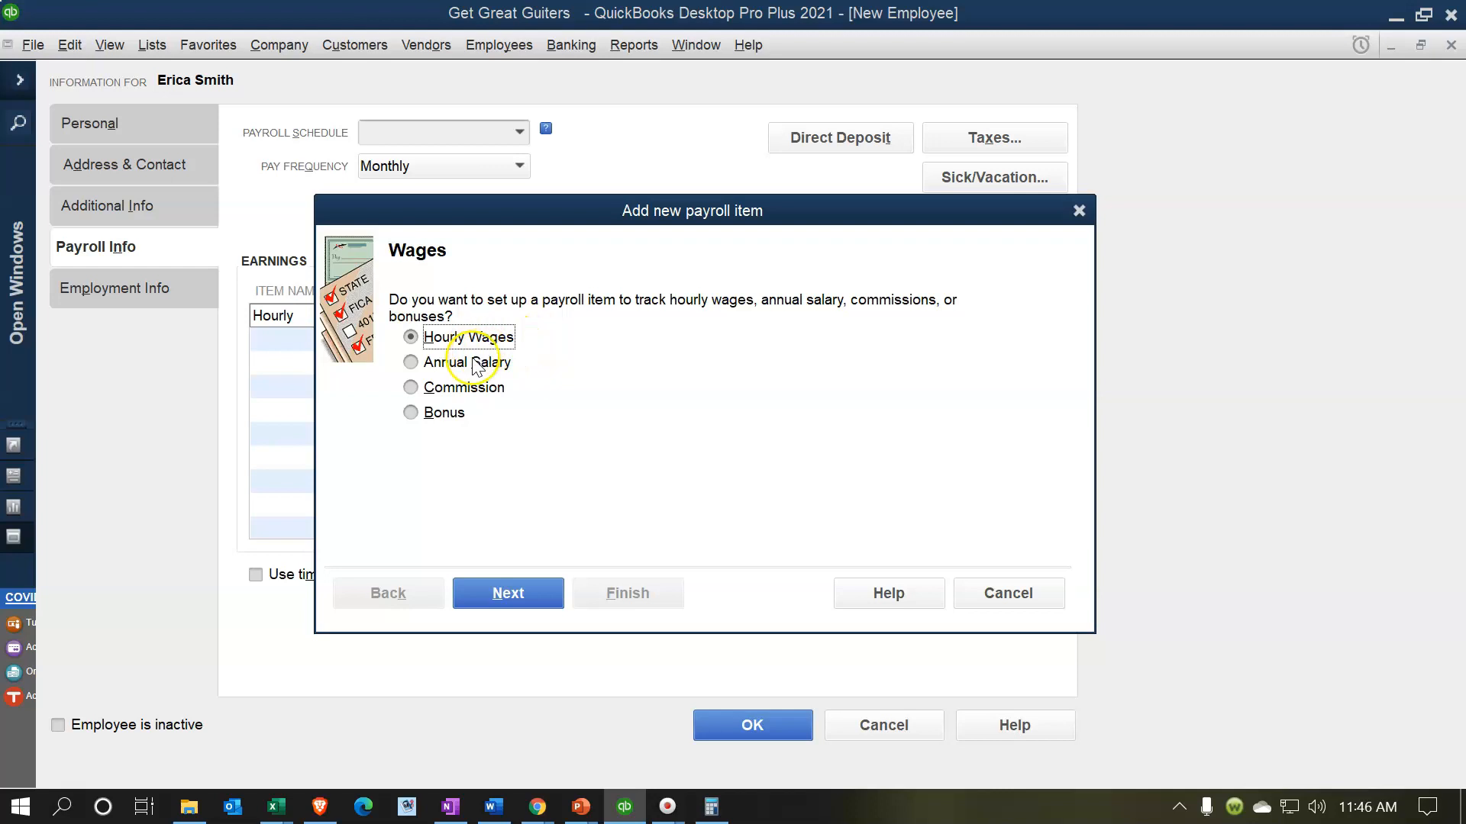
pyautogui.click(488, 589)
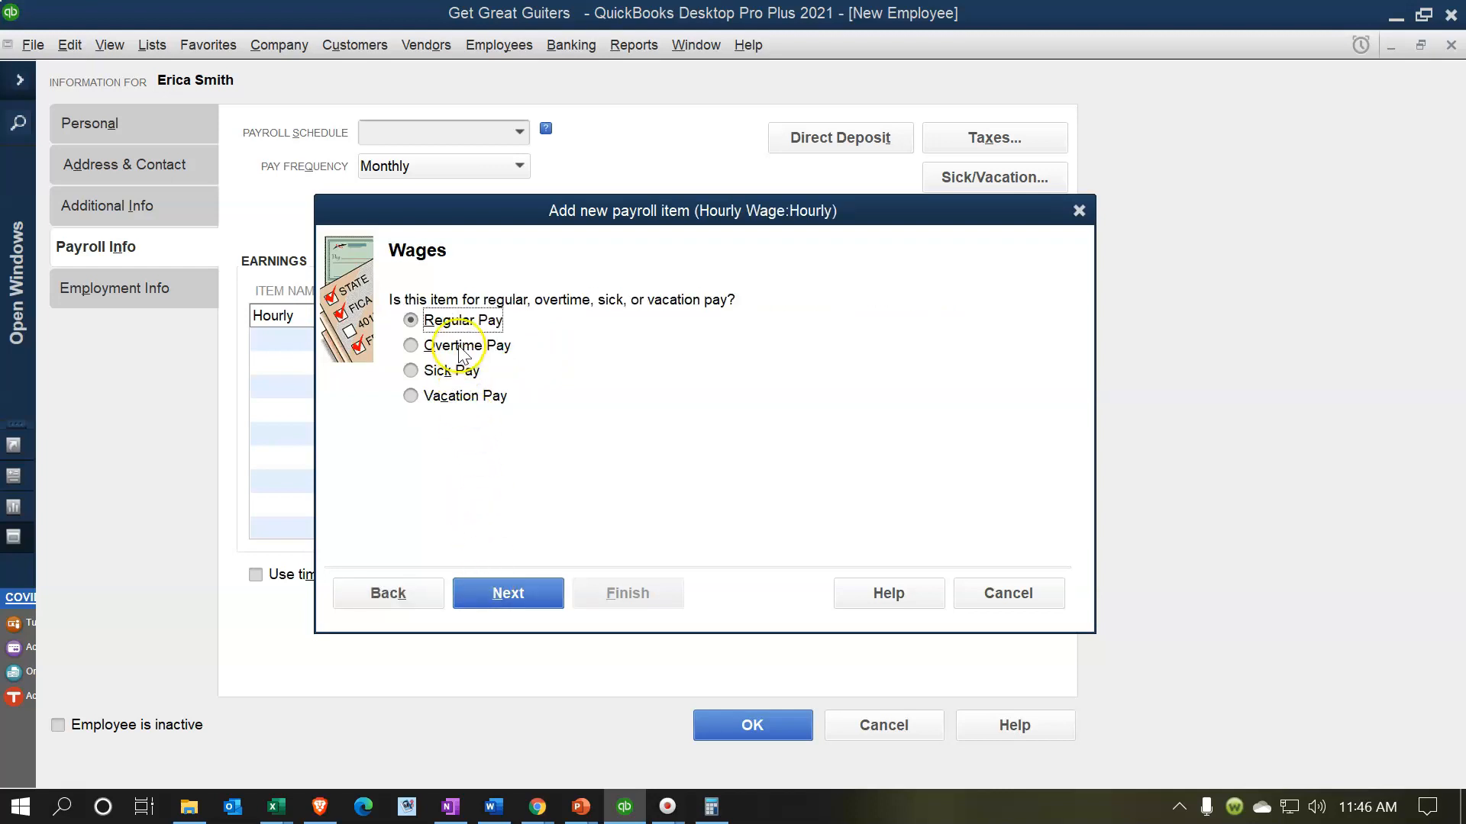
pyautogui.click(488, 589)
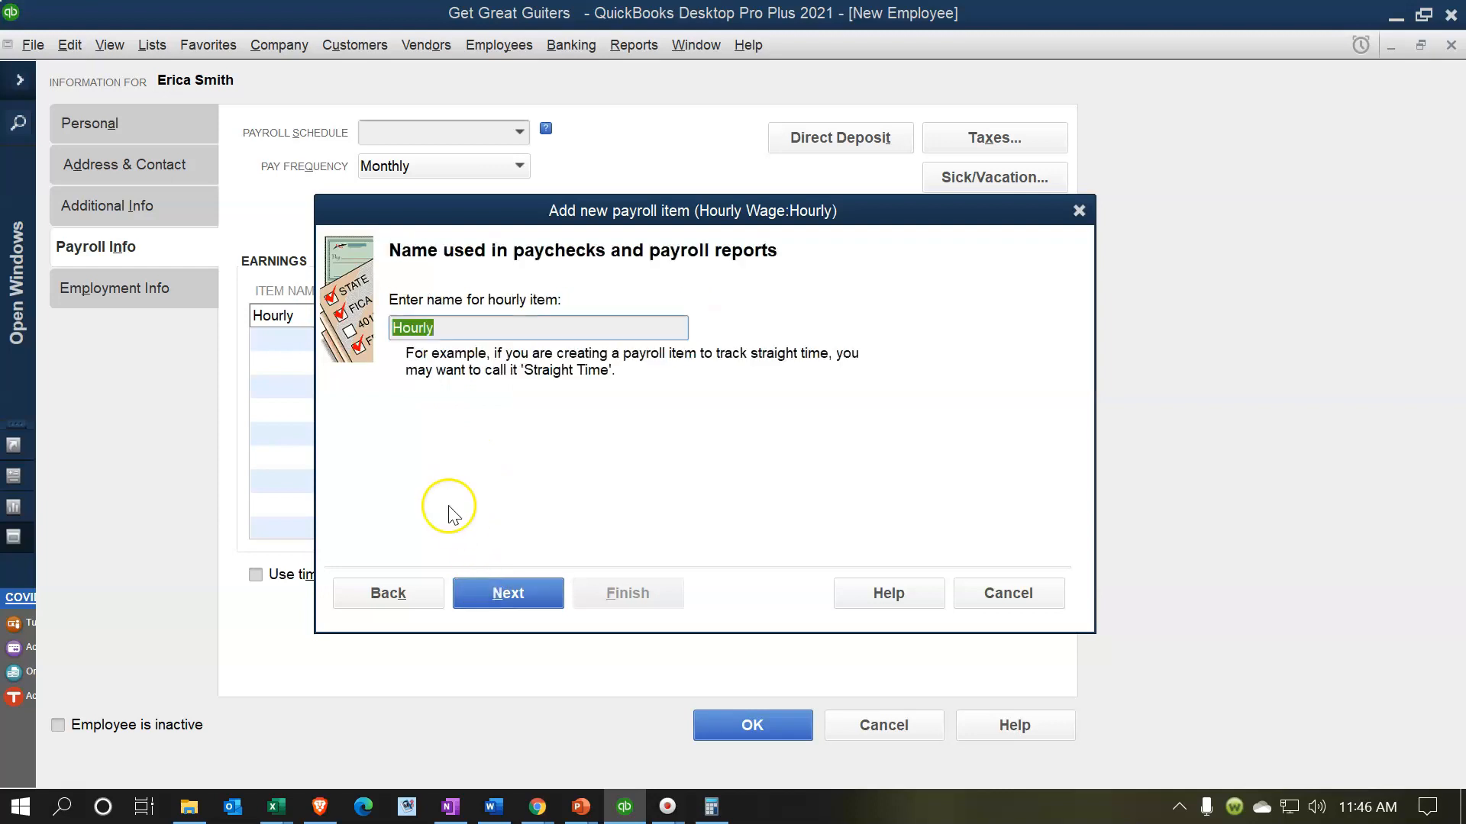
pyautogui.click(498, 593)
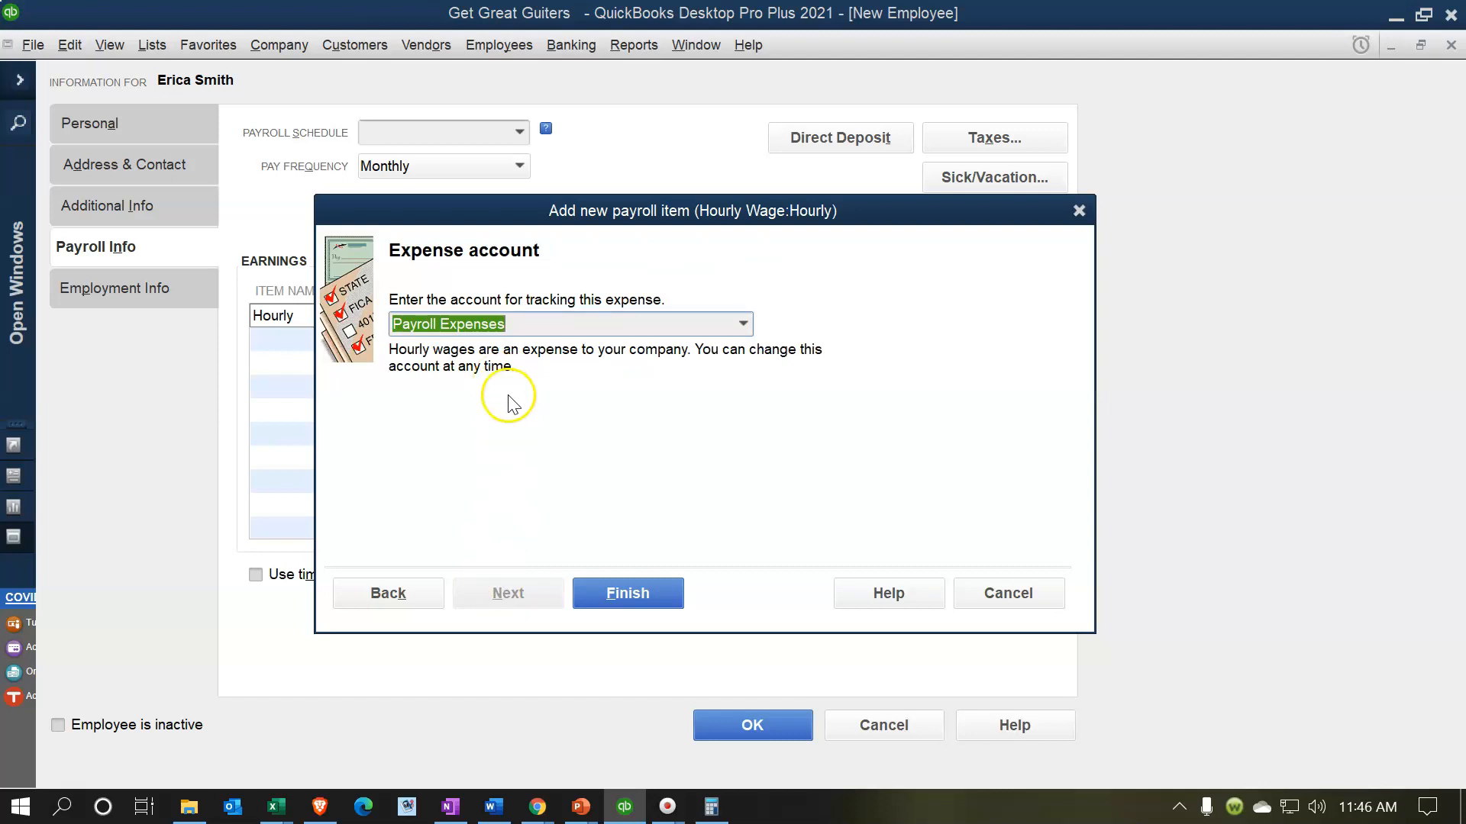
pyautogui.click(611, 595)
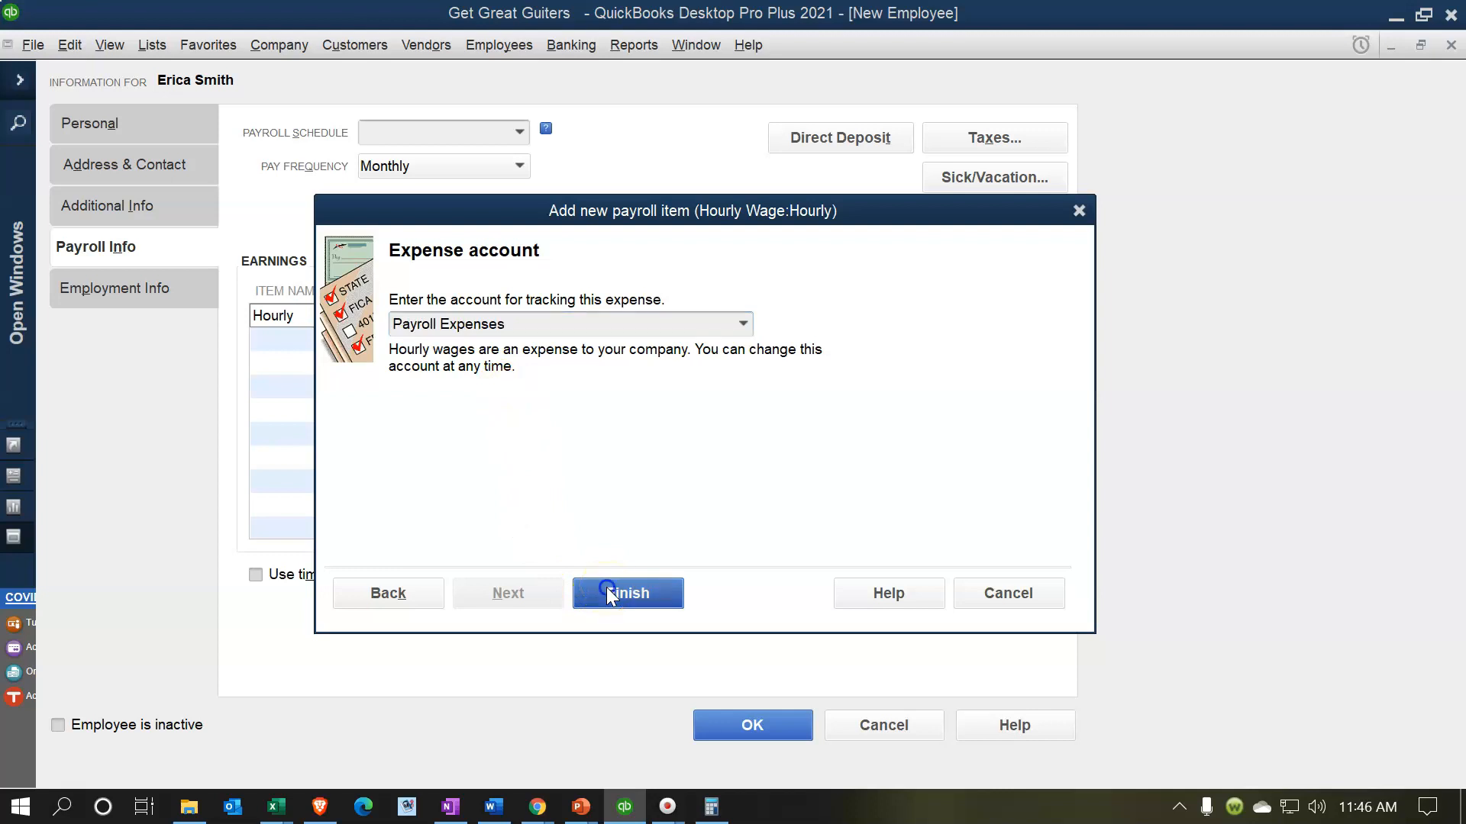
pyautogui.click(534, 327)
pyautogui.write('20')
pyautogui.press('Tab')
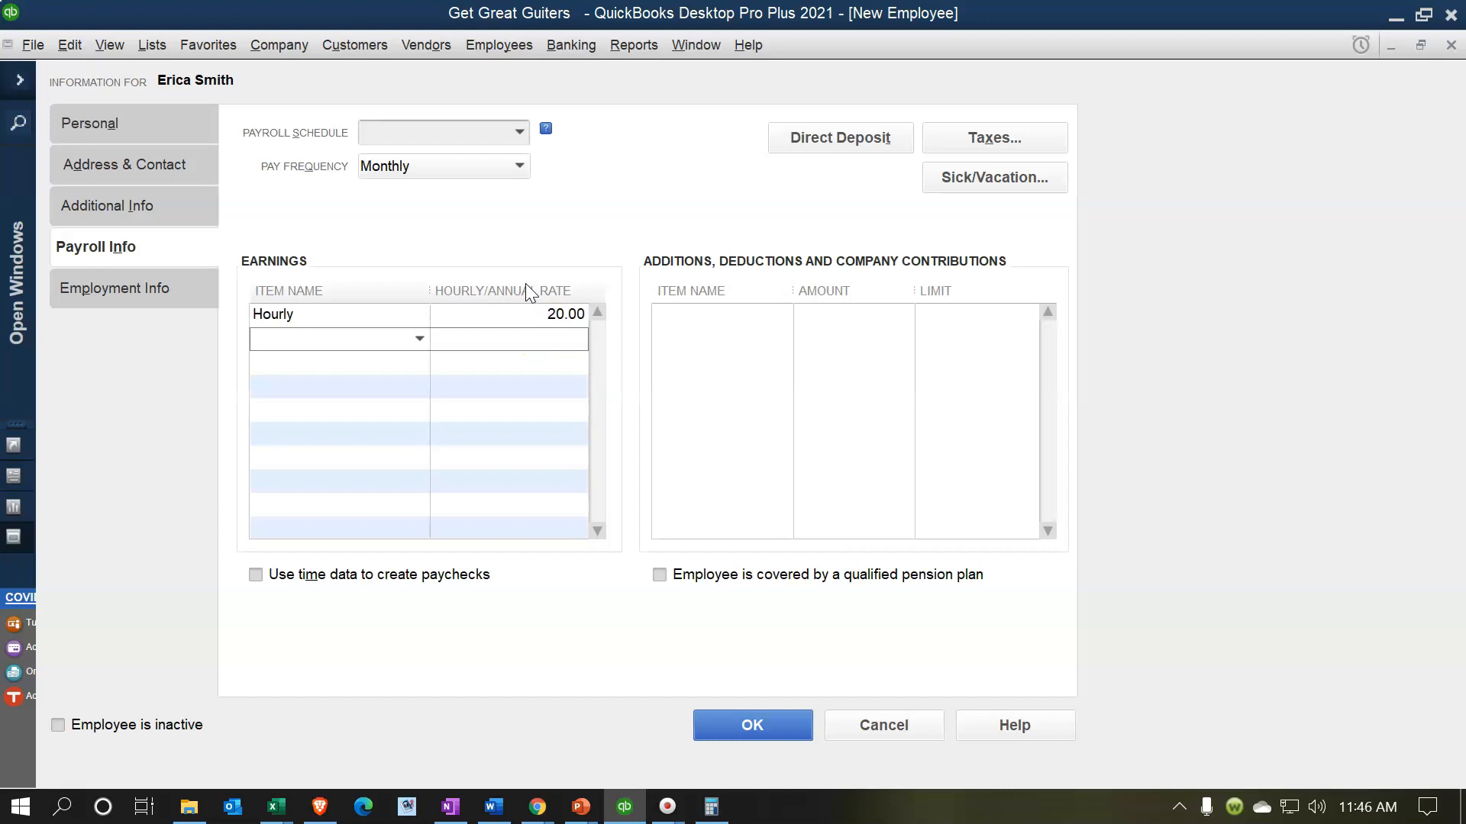
# - Choose the 2020 and Later W-4 form and Married filing jointly as federal filing status
pyautogui.click(943, 153)
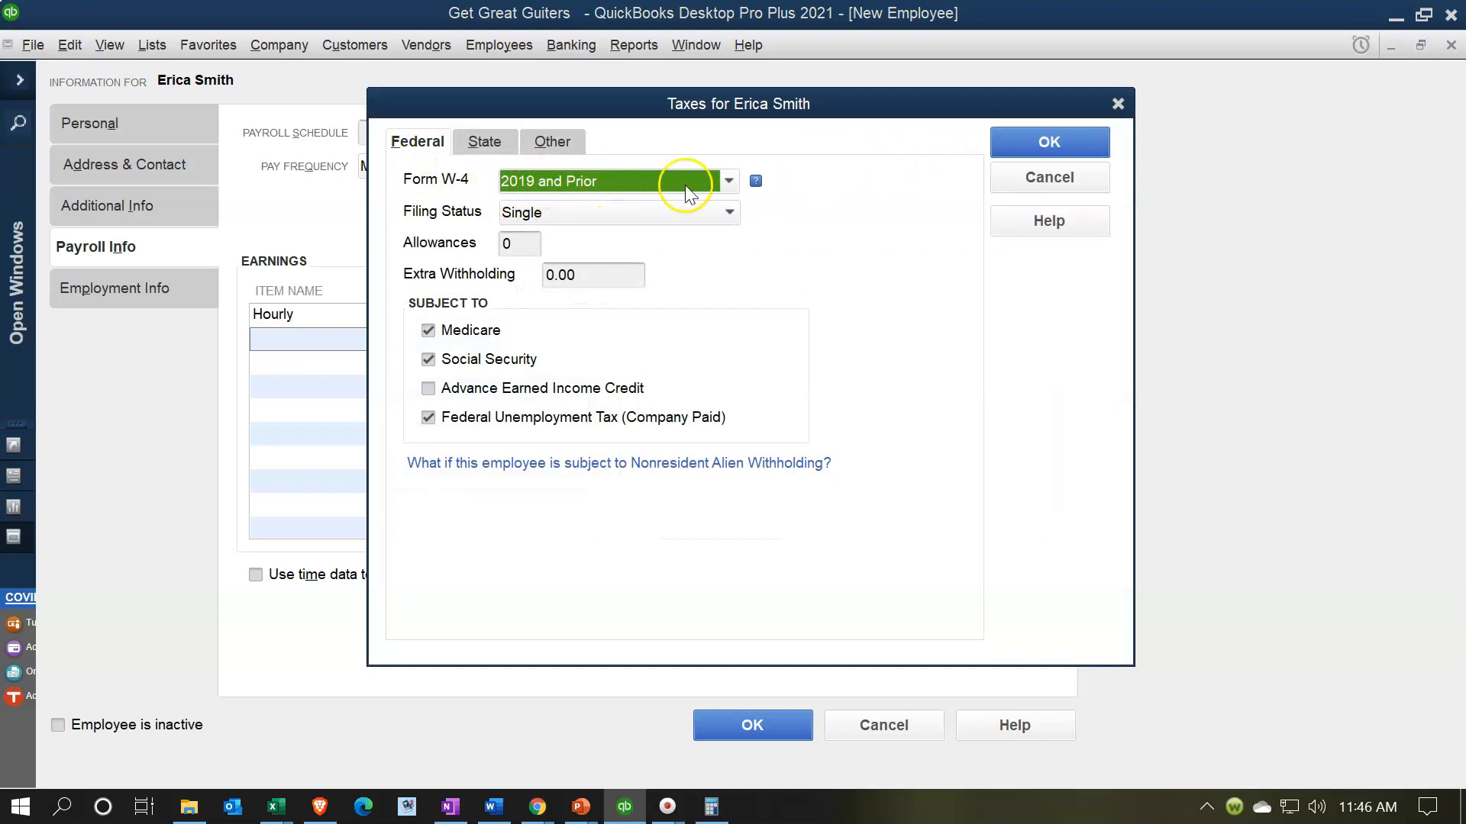
pyautogui.click(728, 181)
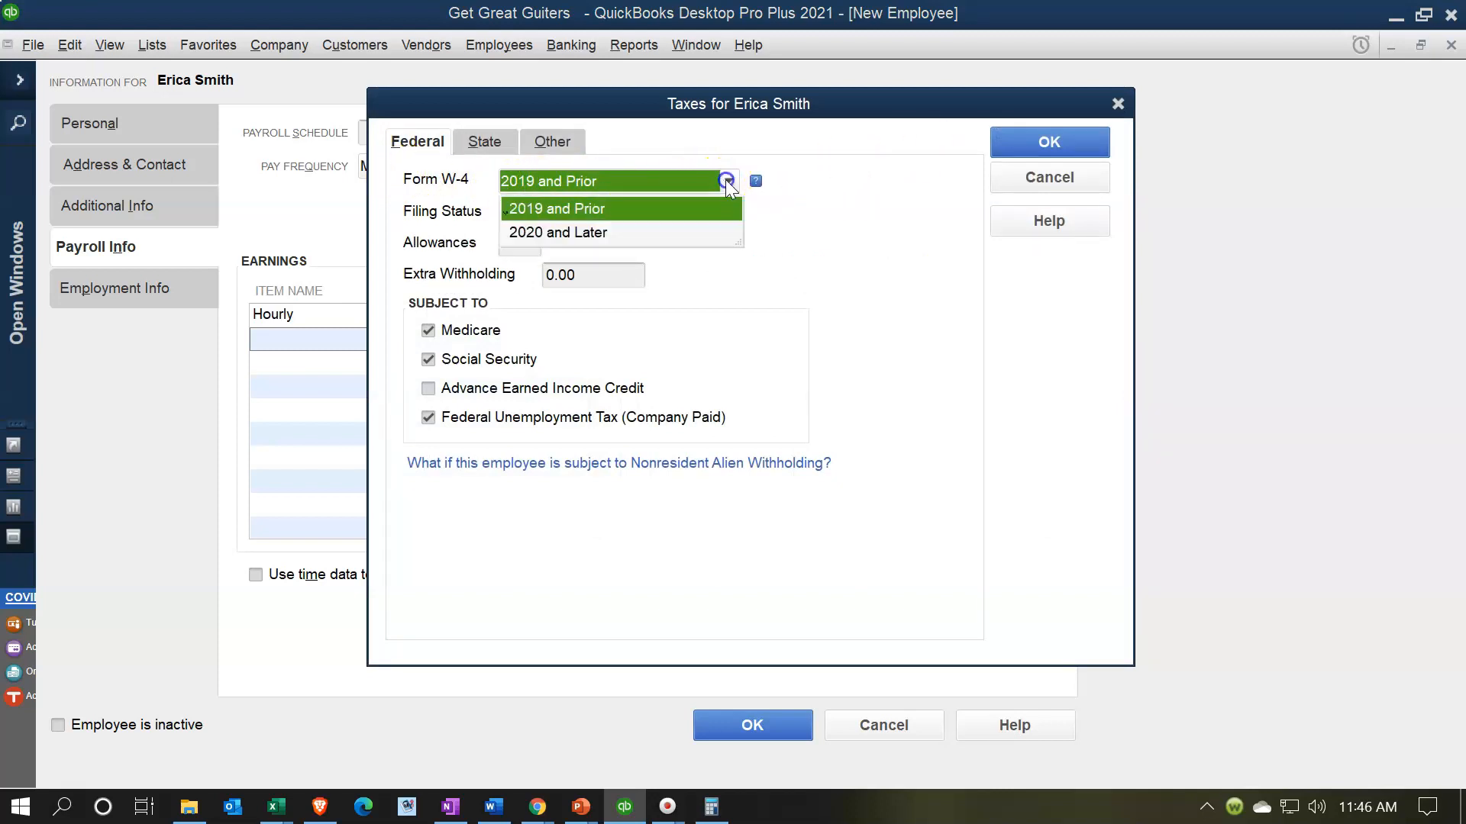
pyautogui.click(590, 233)
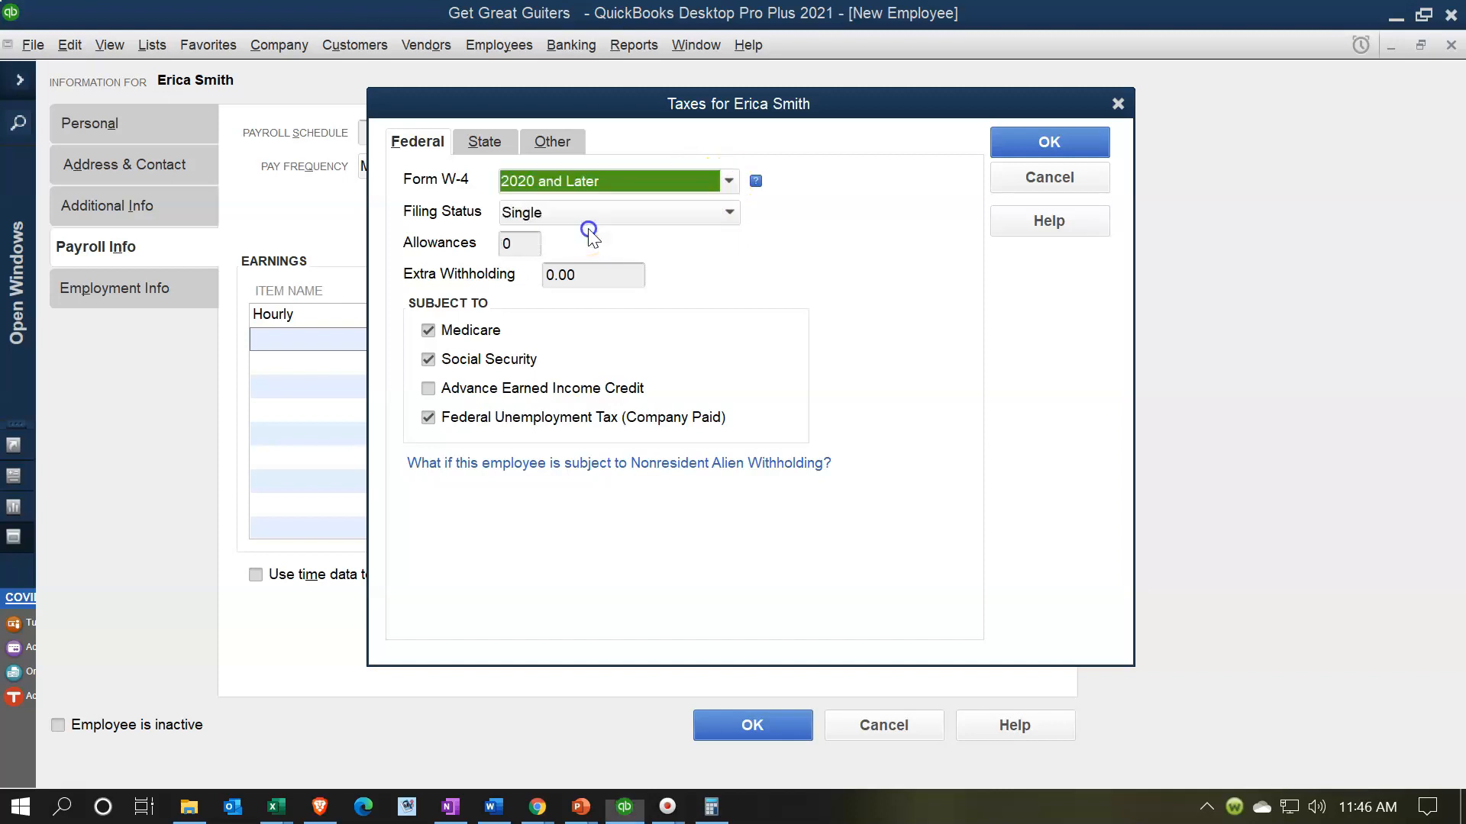
pyautogui.click(672, 458)
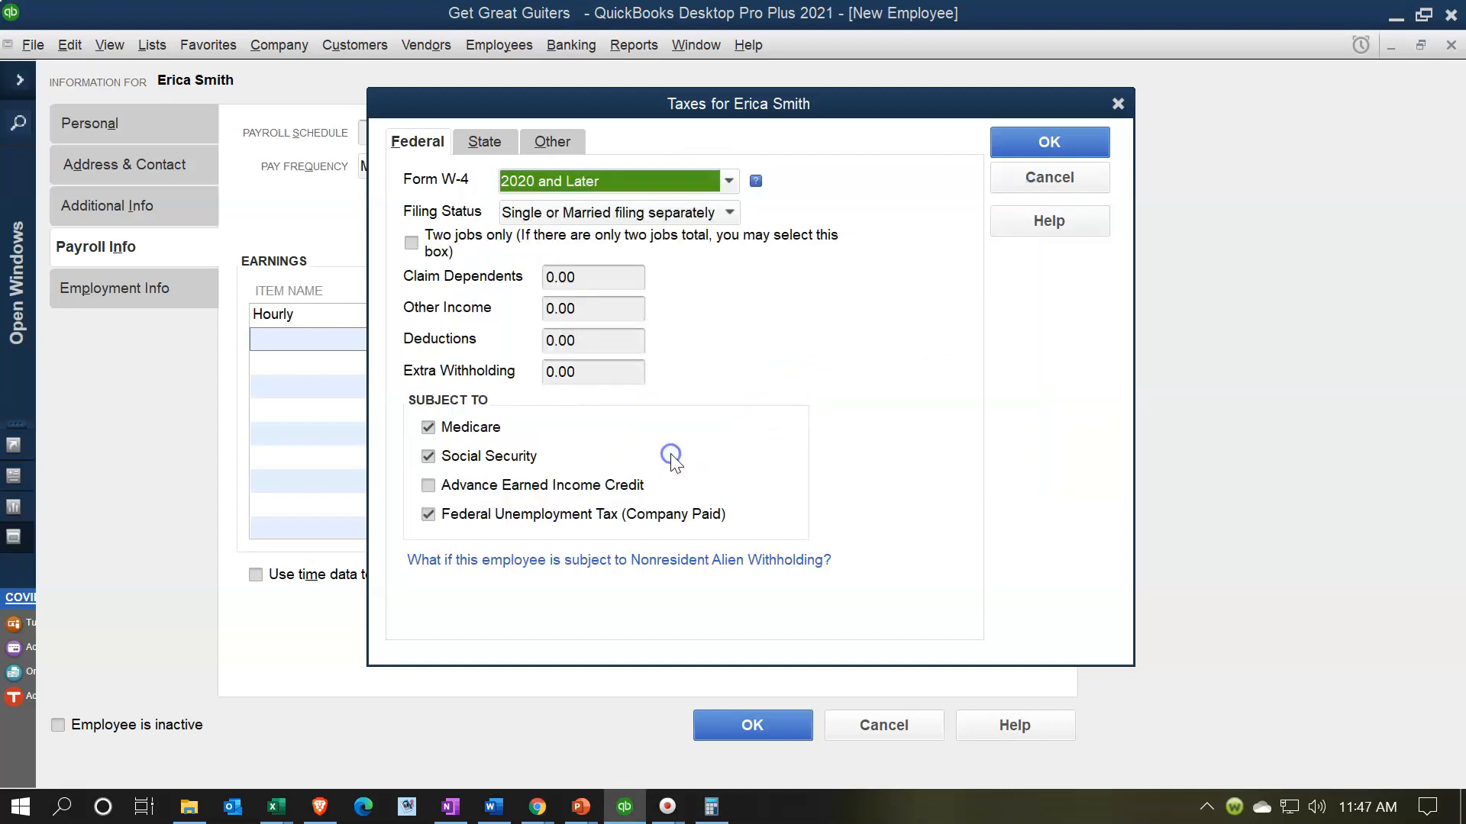
pyautogui.click(720, 214)
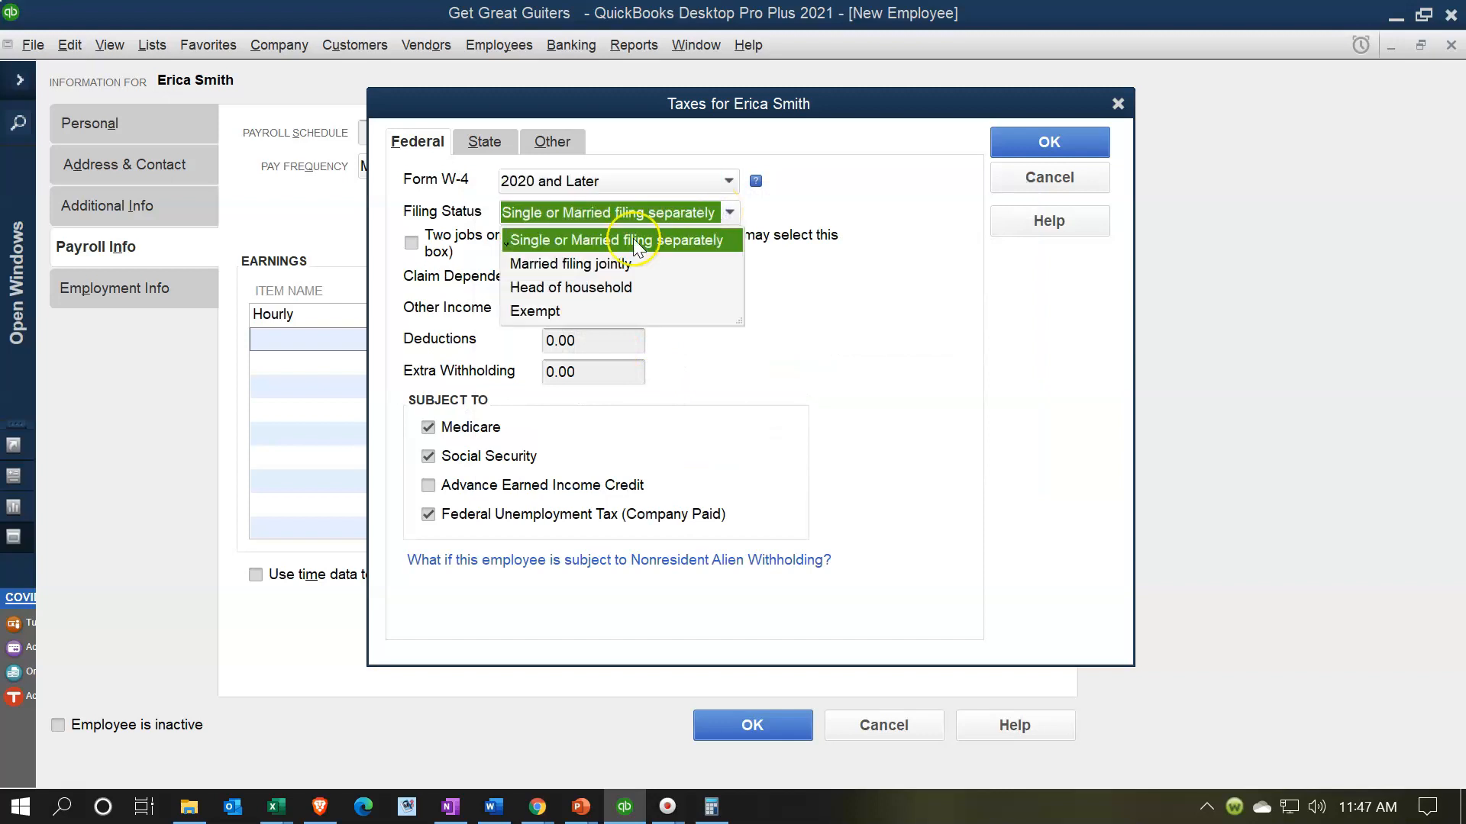
pyautogui.click(603, 264)
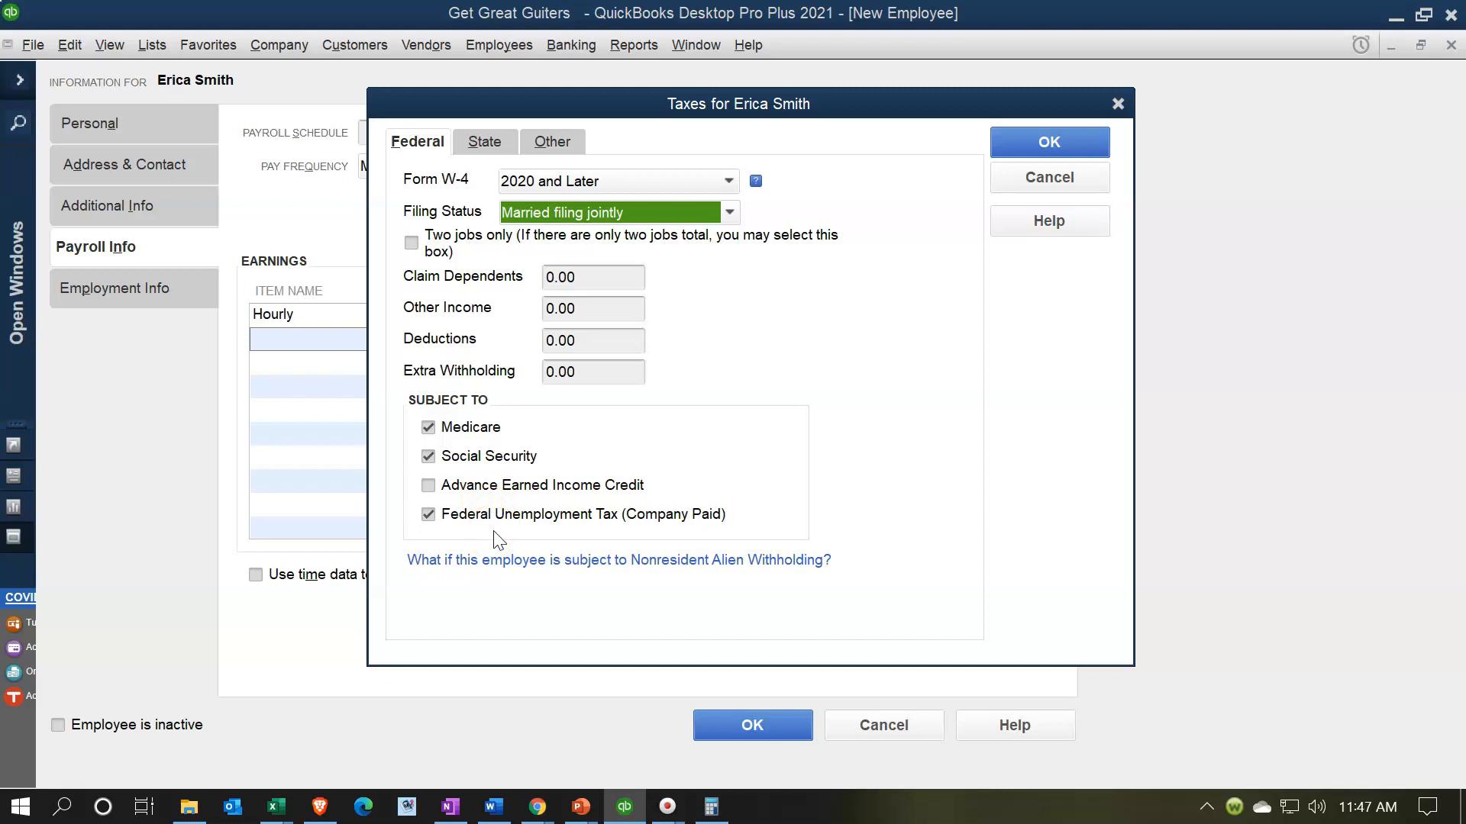
pyautogui.click(487, 142)
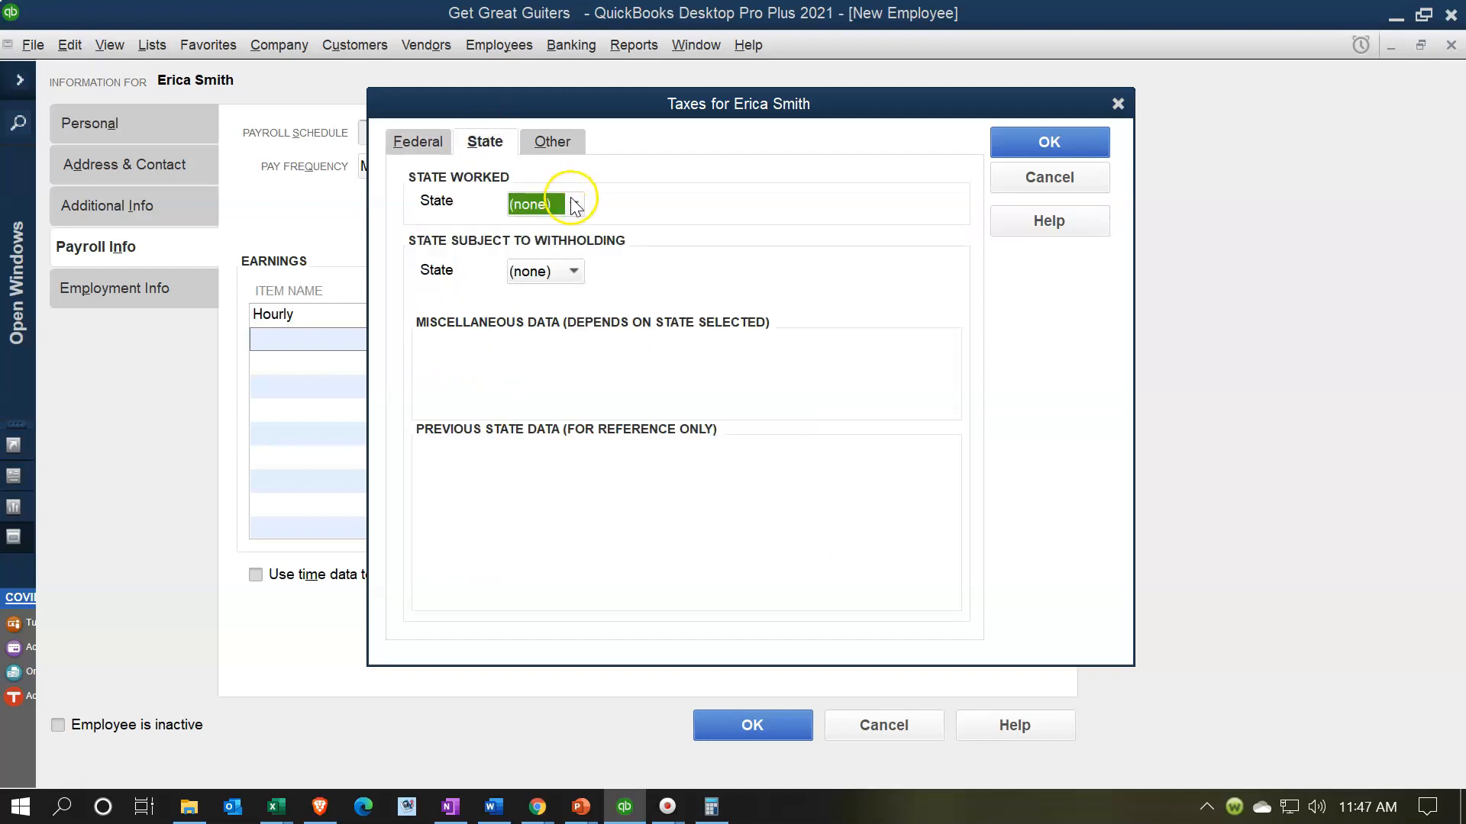
# - Set state worked and withholding state to CA with Married (two incomes) filing status
pyautogui.click(573, 204)
pyautogui.click(528, 350)
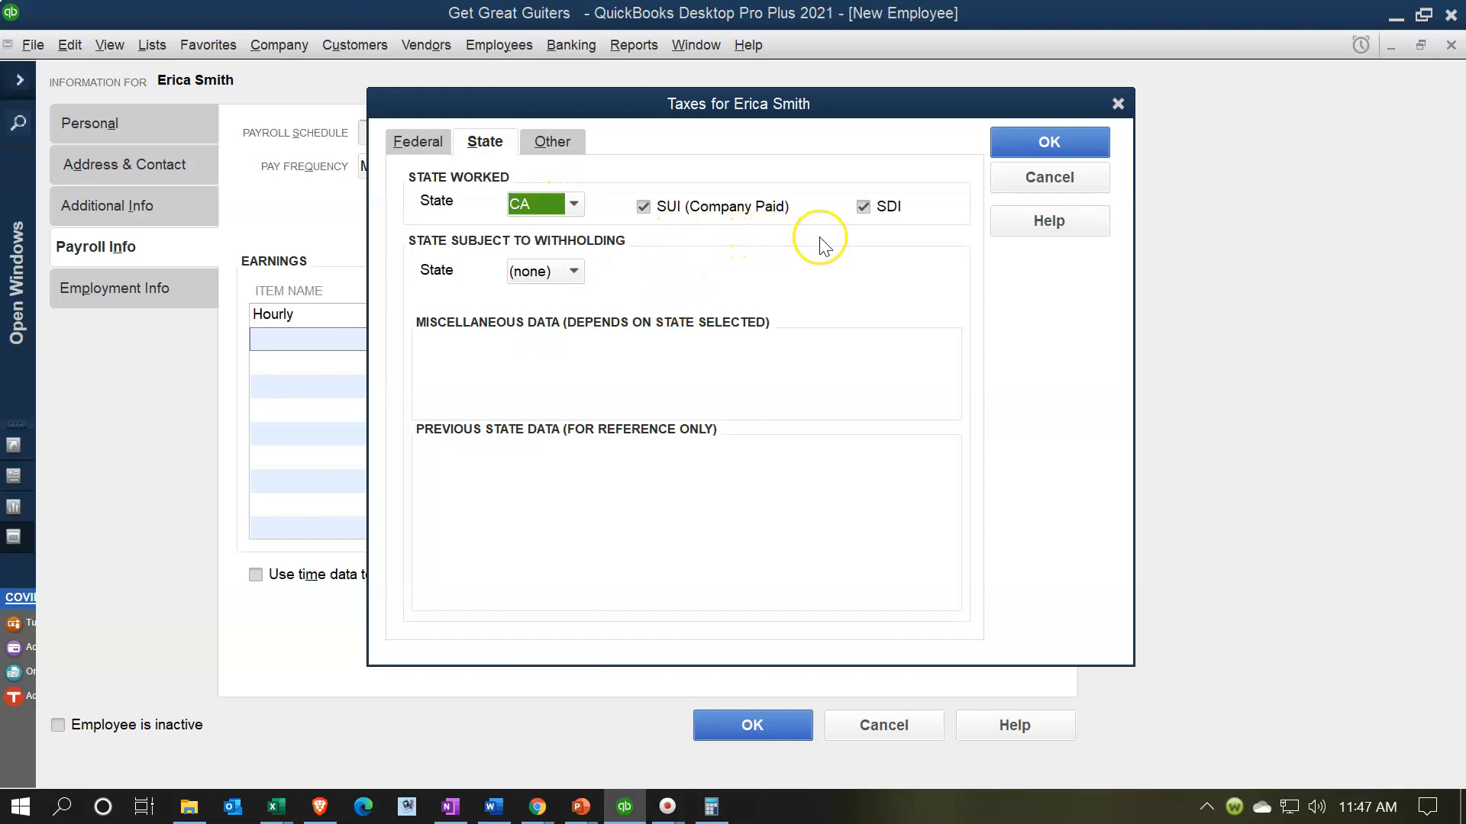
pyautogui.click(574, 271)
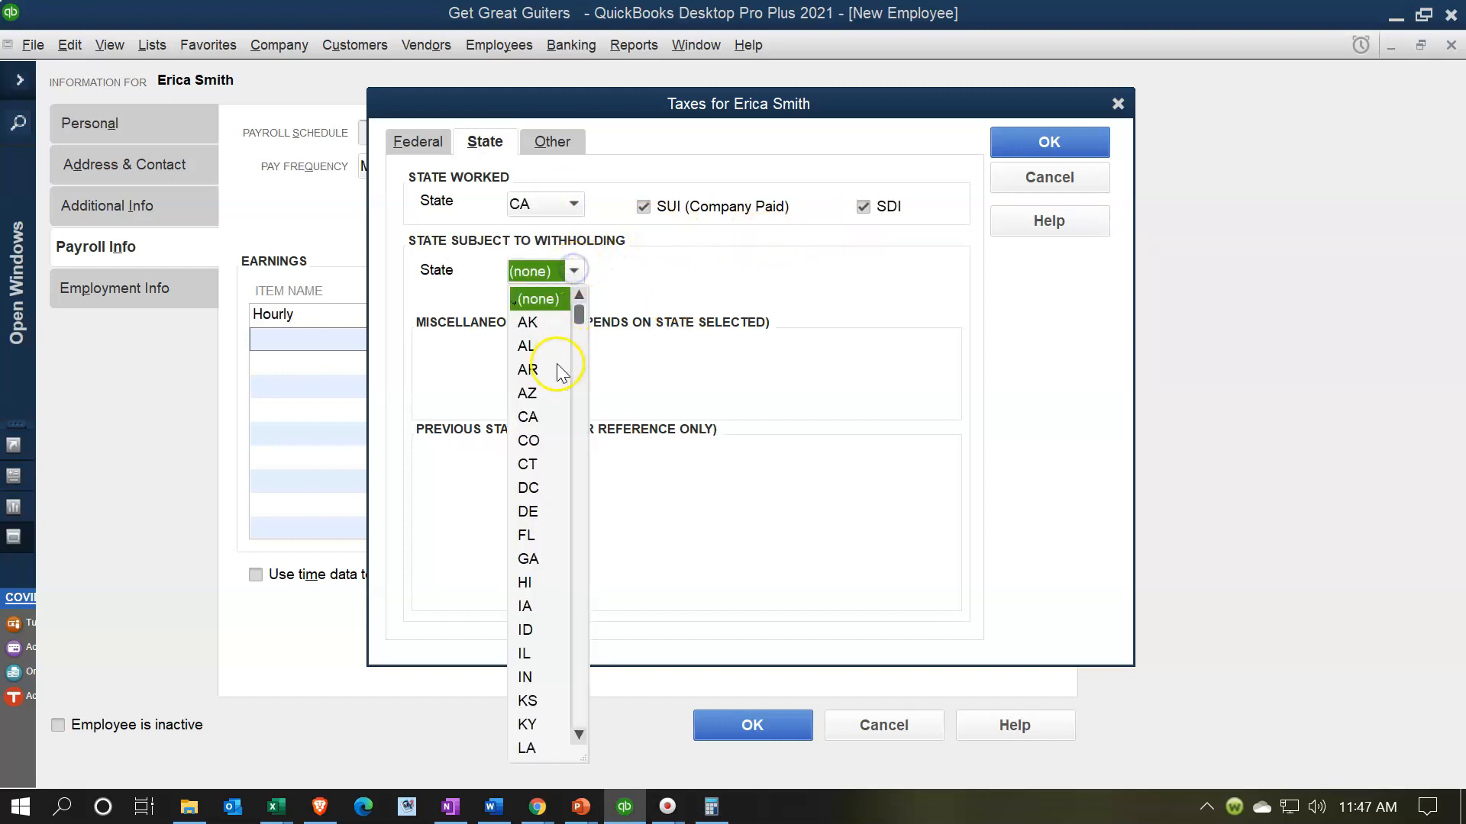
pyautogui.click(528, 417)
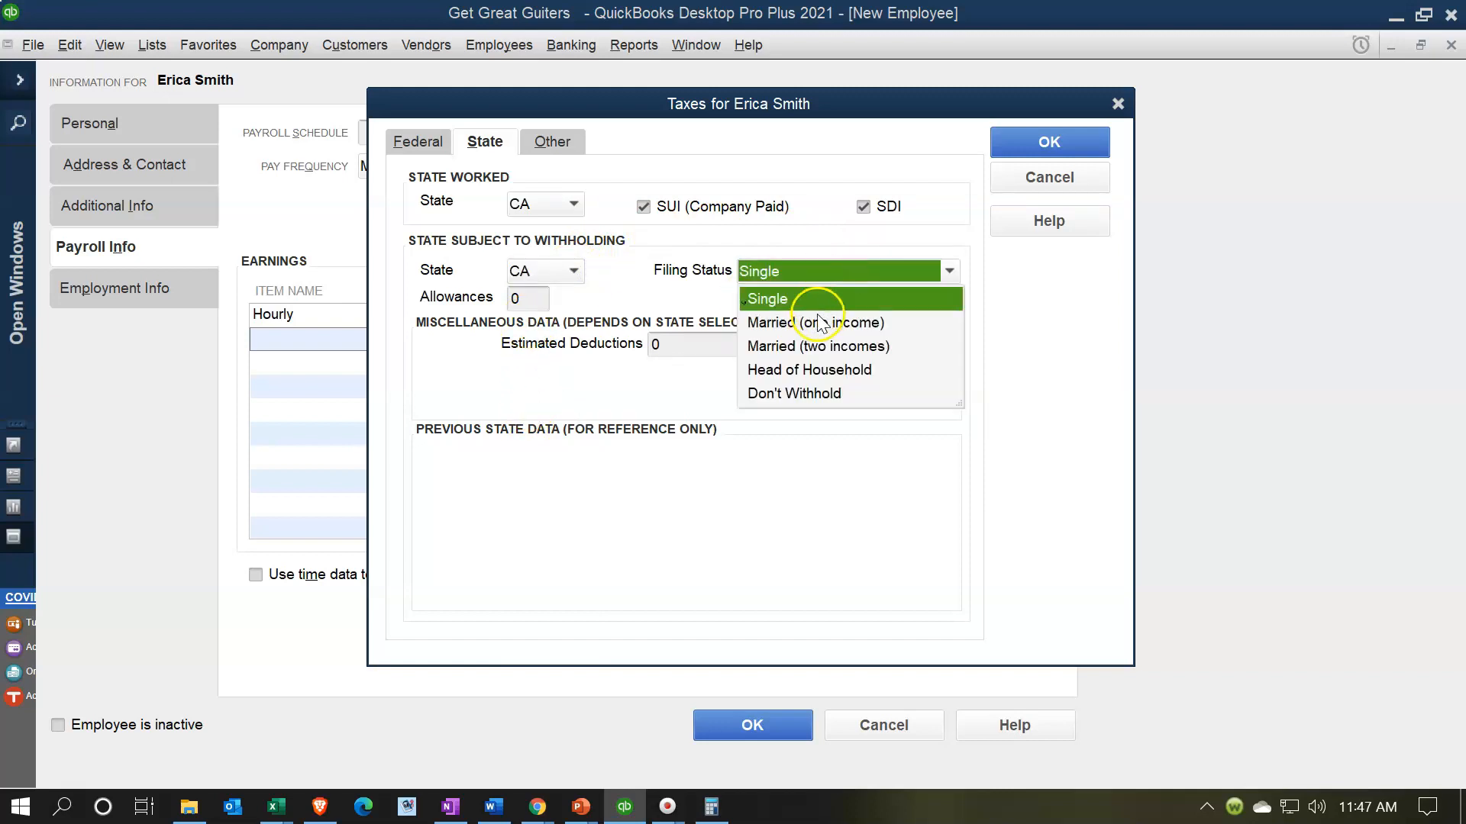
pyautogui.click(782, 347)
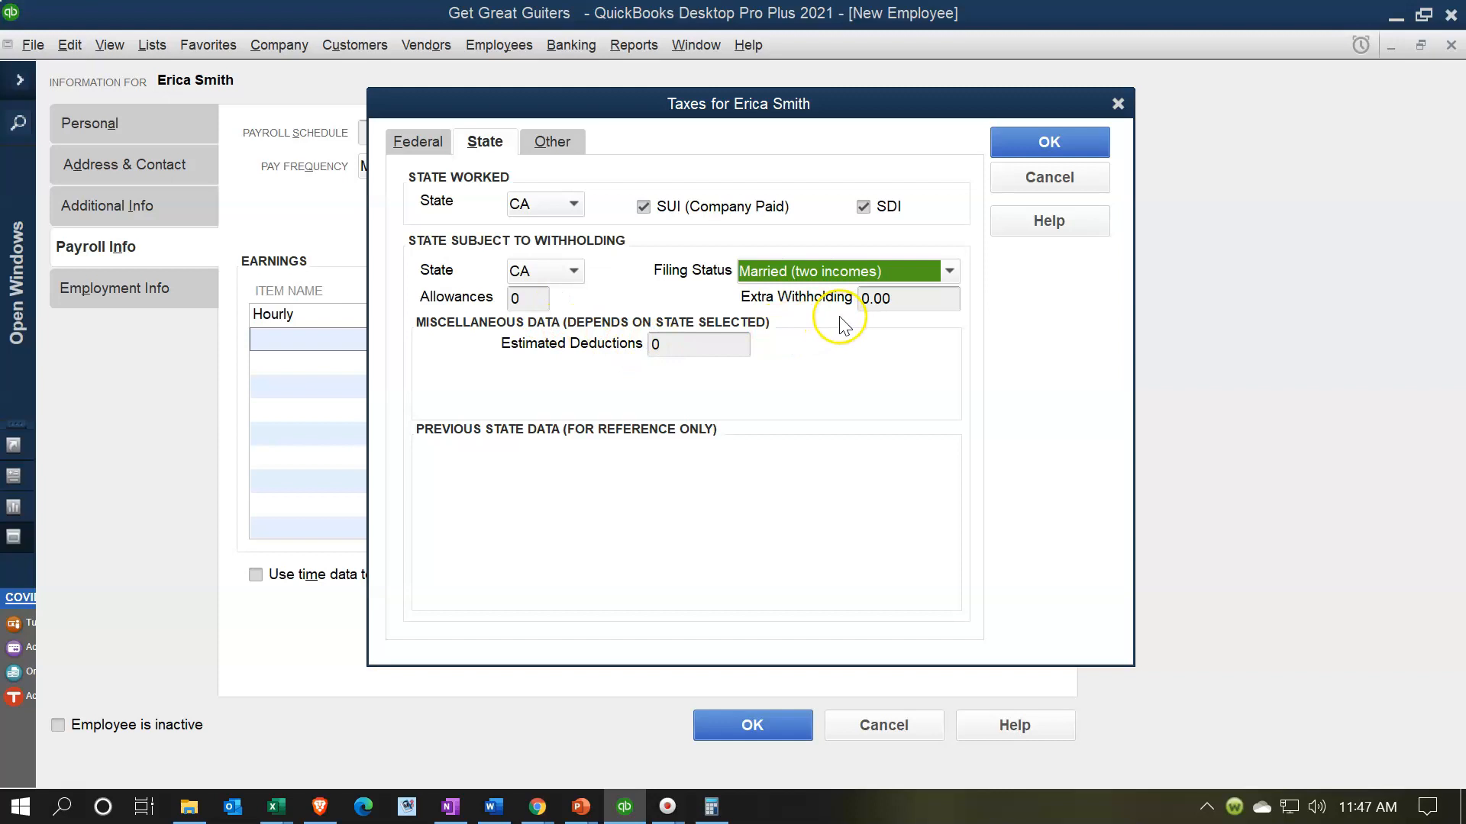
# - Add the CA - Employment Training Tax item under Other taxes and save the tax settings
pyautogui.click(573, 145)
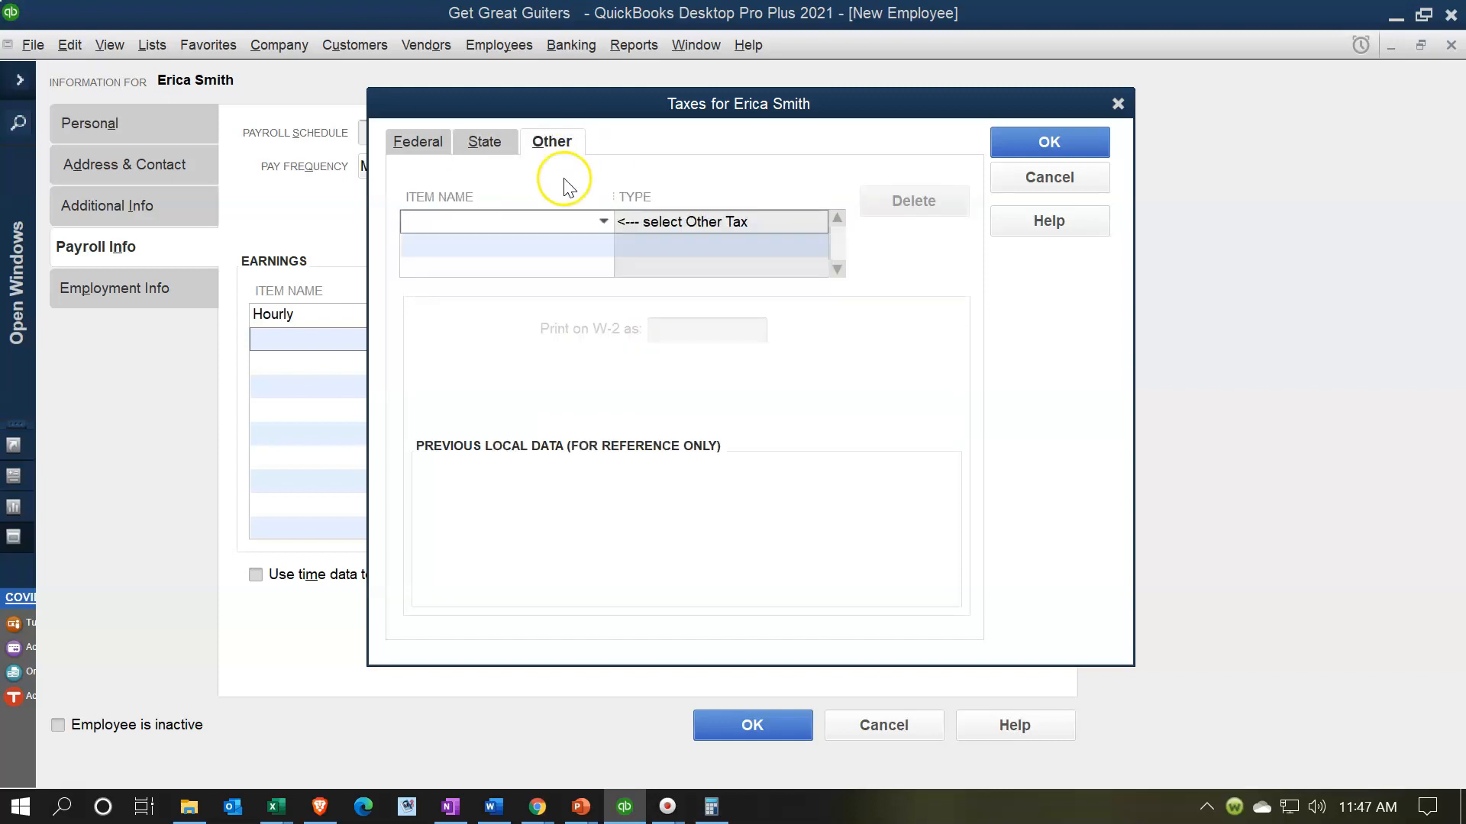
pyautogui.click(603, 221)
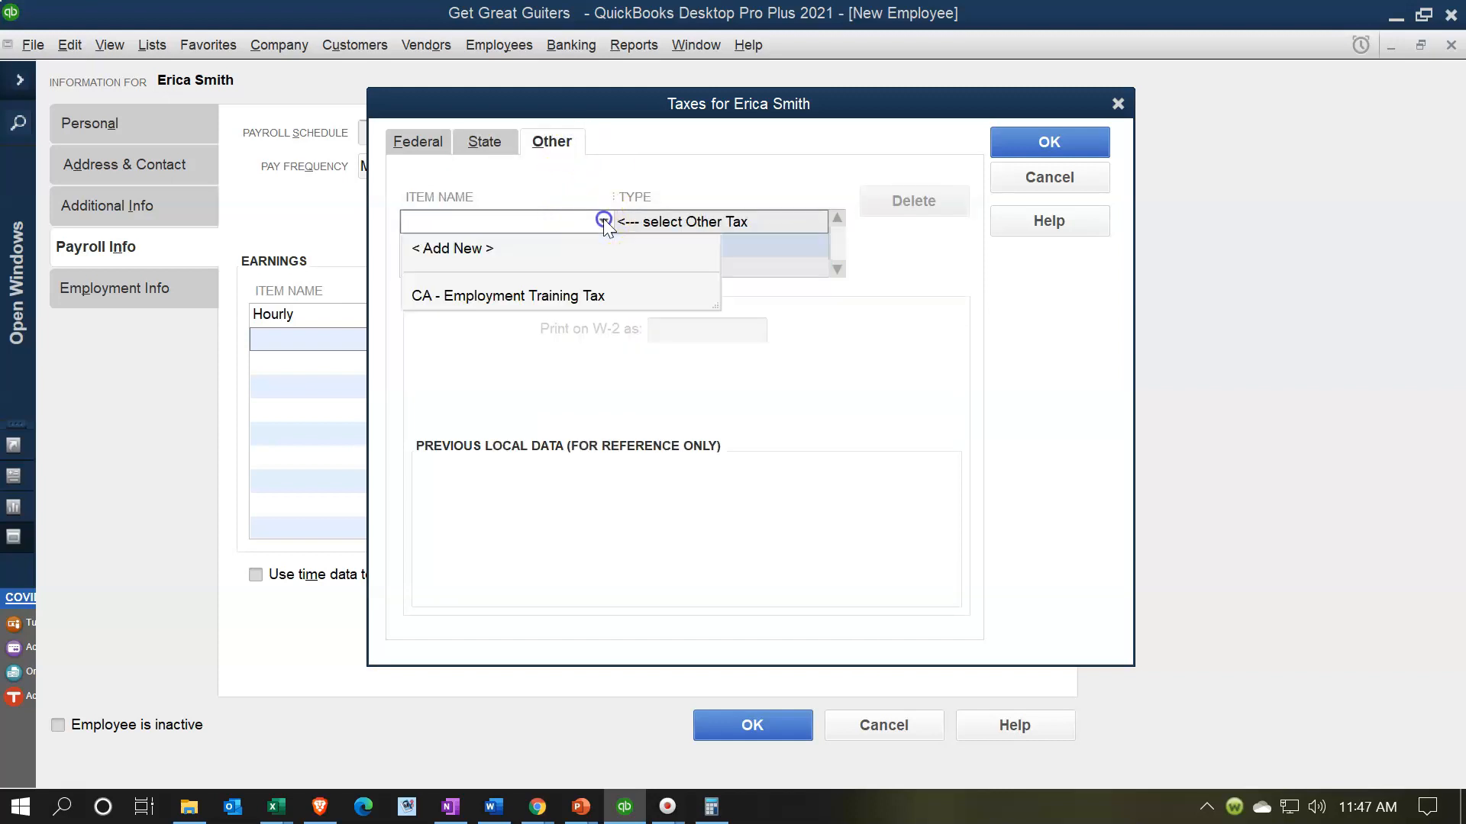
pyautogui.click(538, 297)
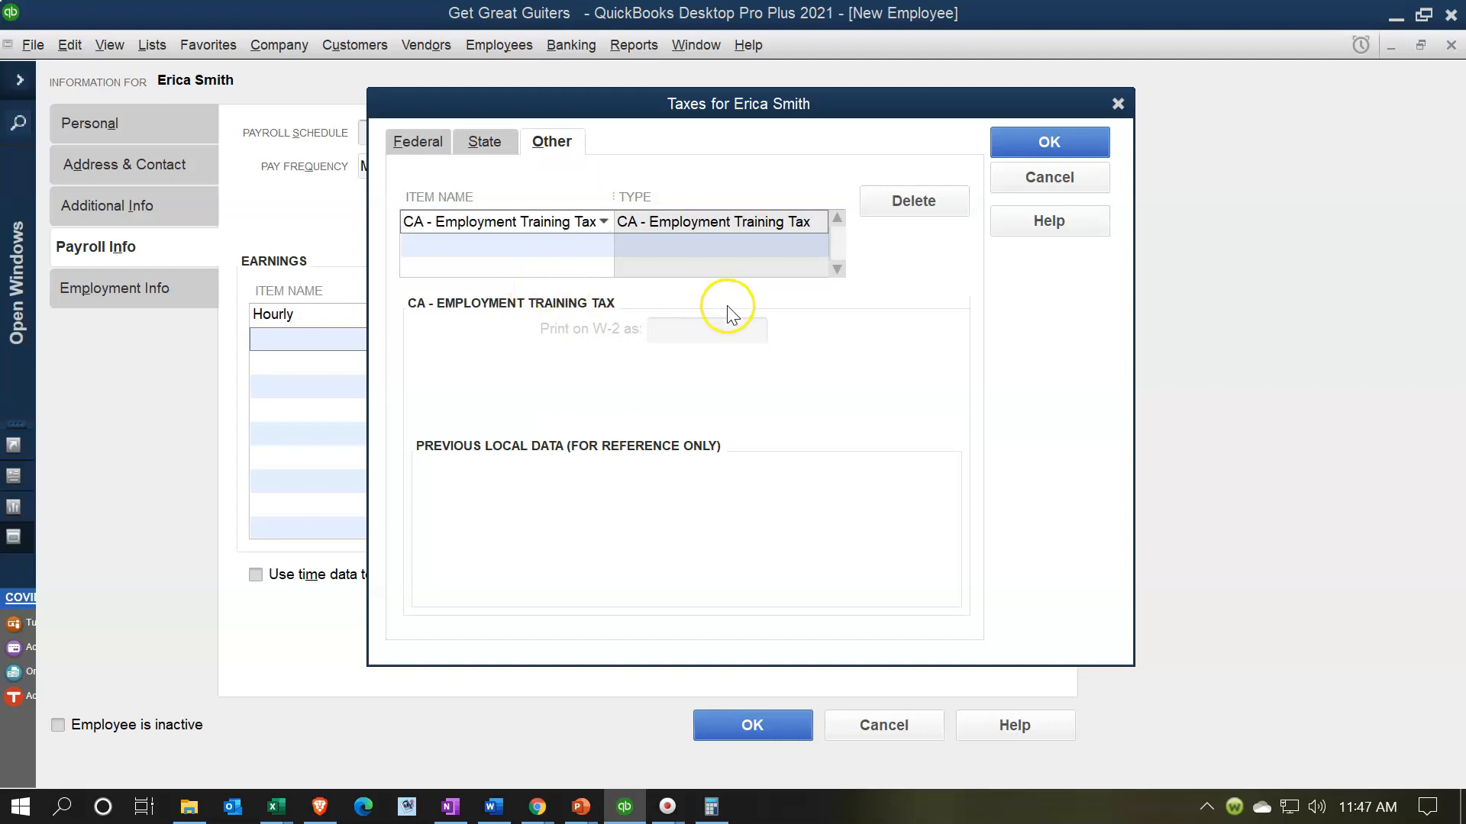
pyautogui.click(1017, 142)
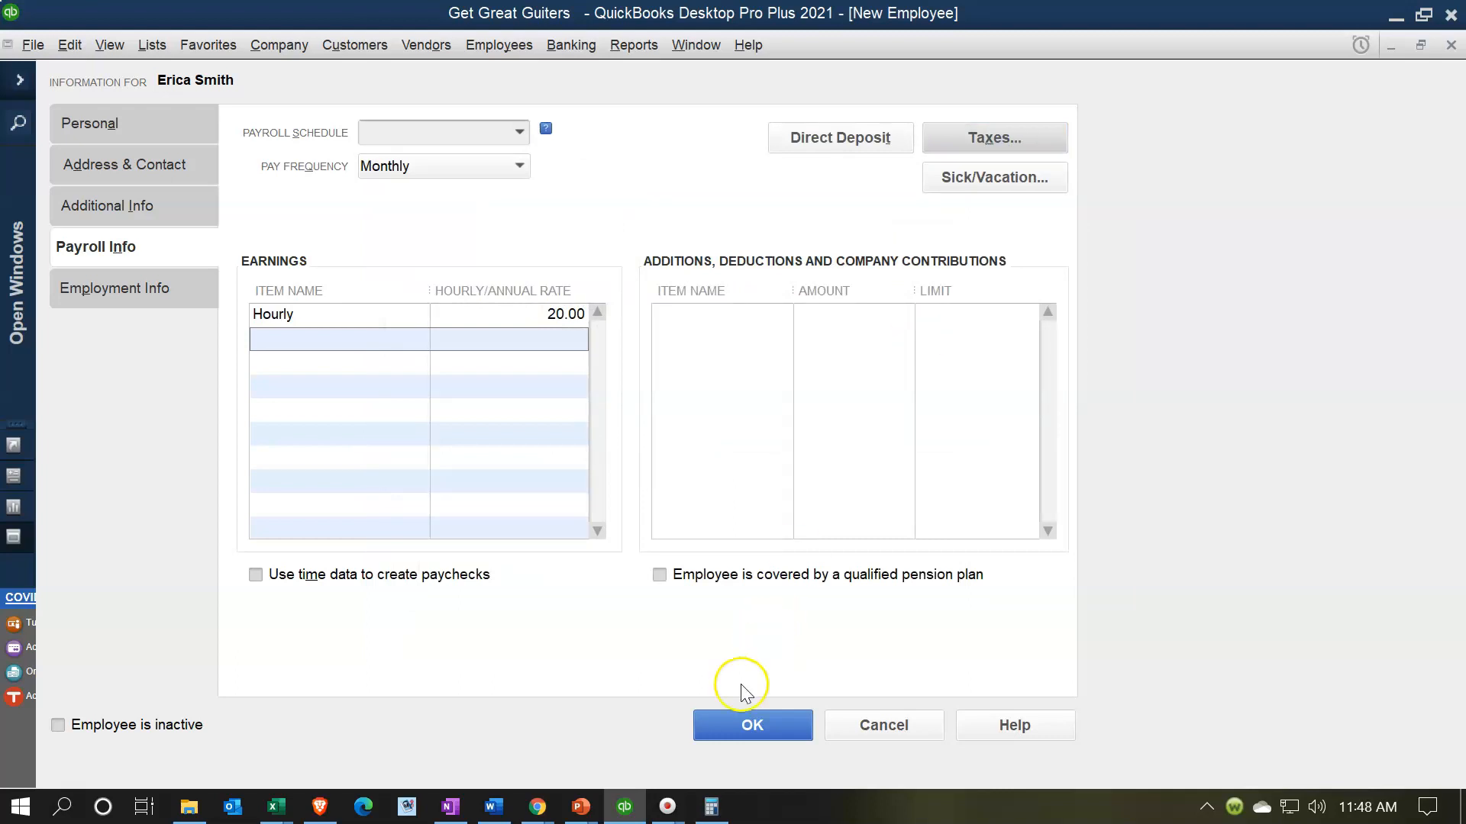
# - Save the second employee with default sick/vacation settings and close the Employee Center
pyautogui.click(741, 724)
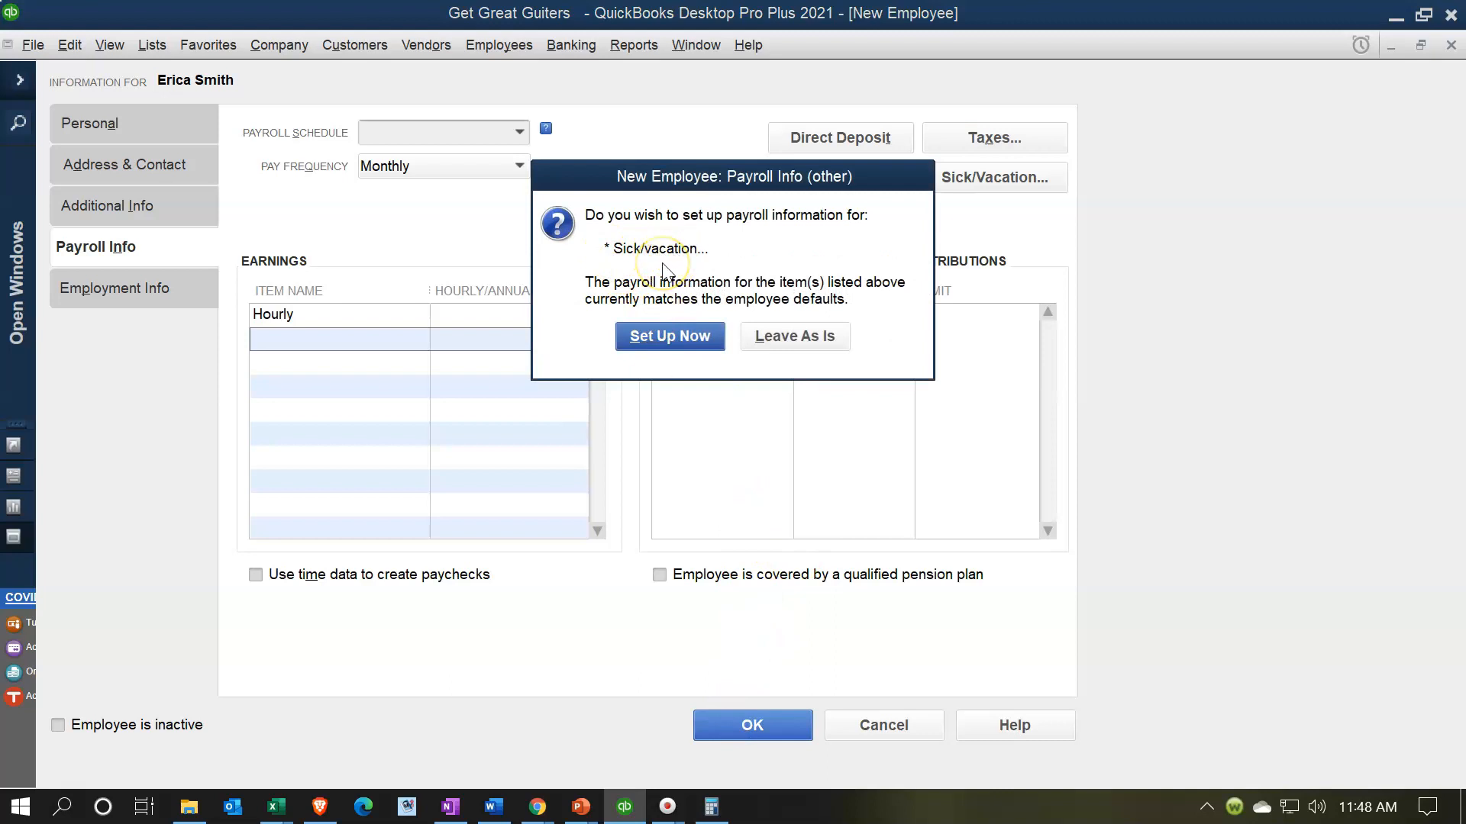
pyautogui.click(818, 347)
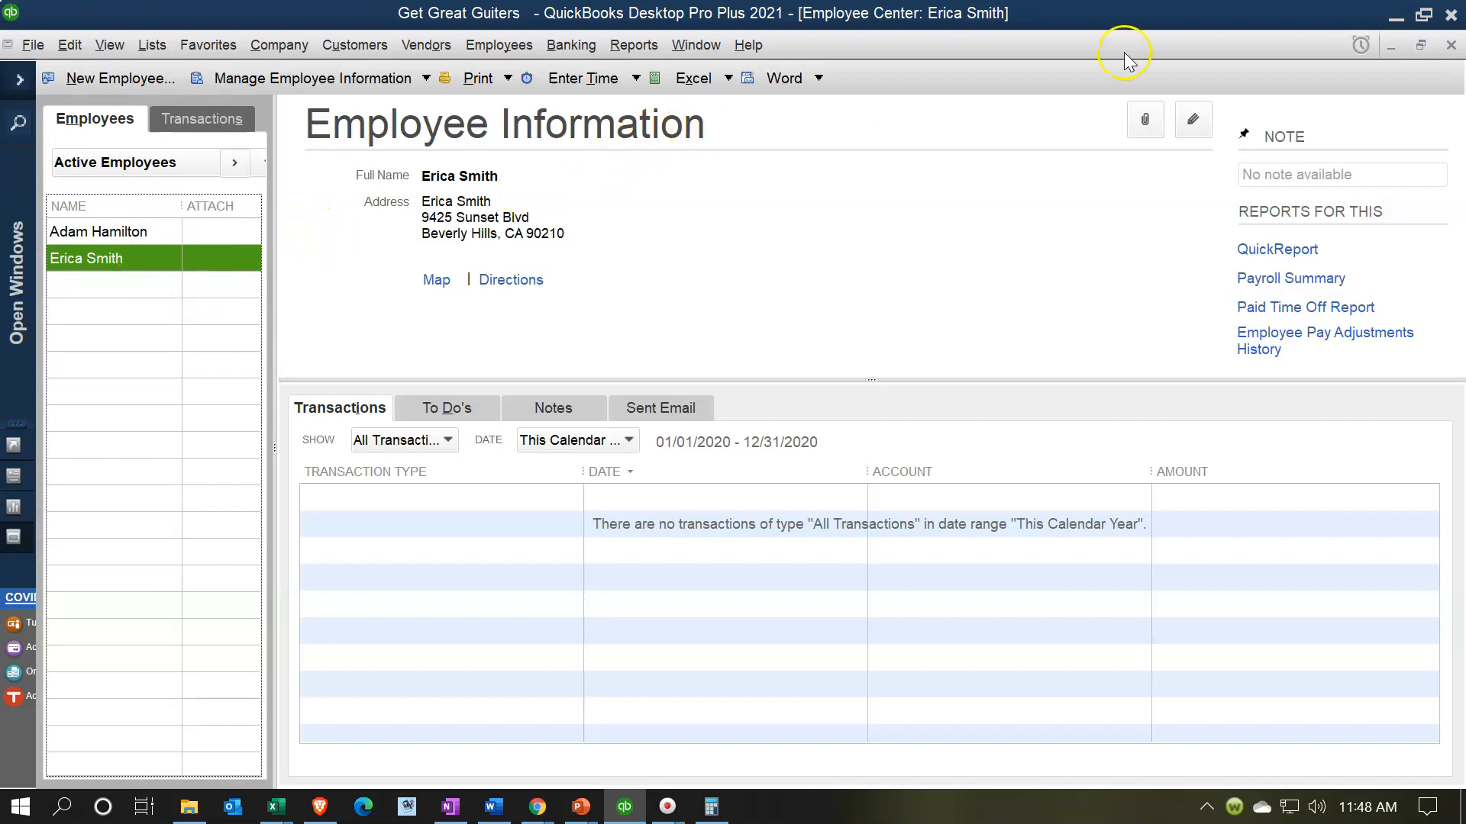
pyautogui.click(1450, 45)
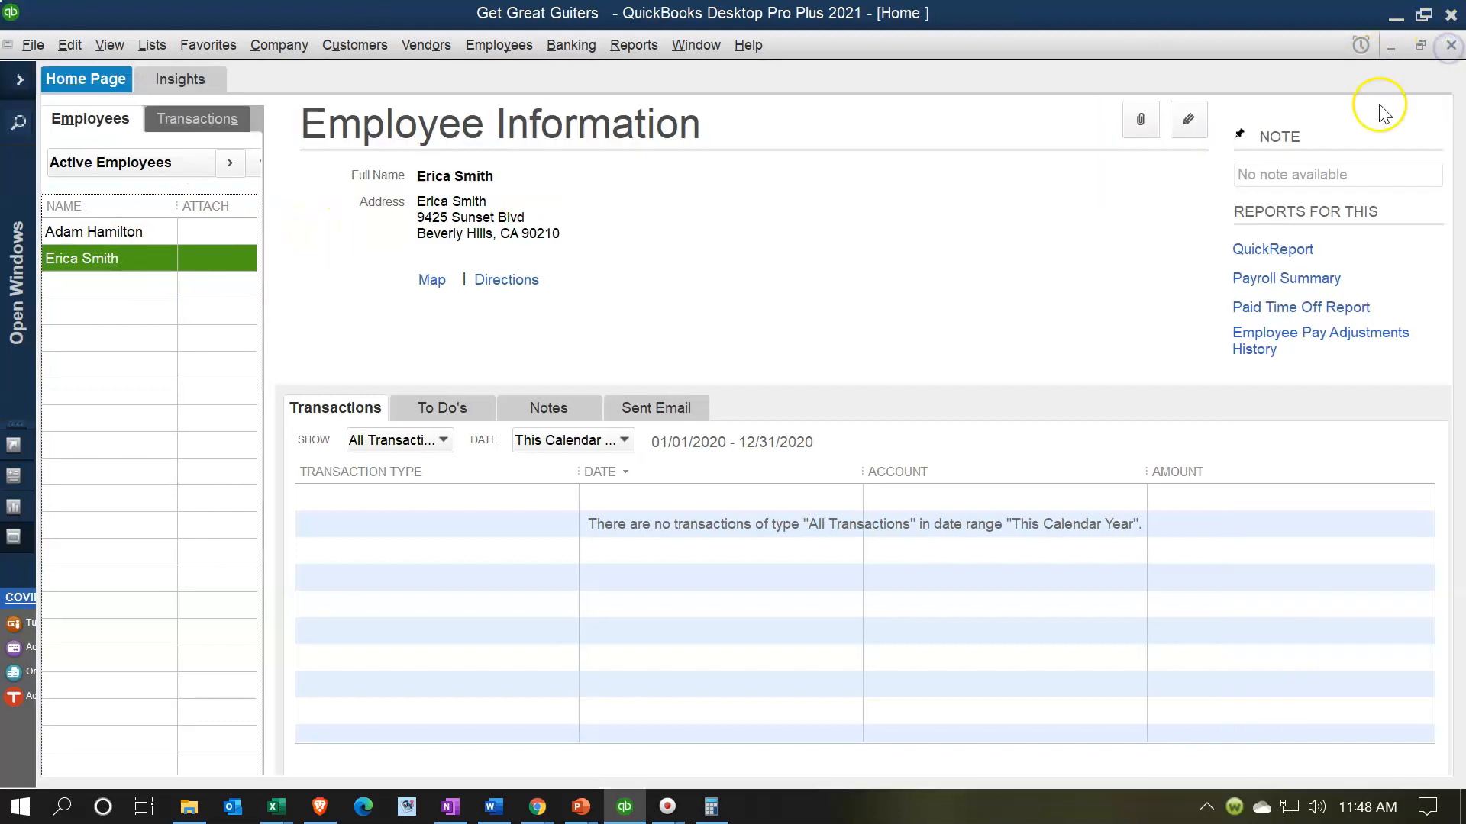
pyautogui.click(20, 79)
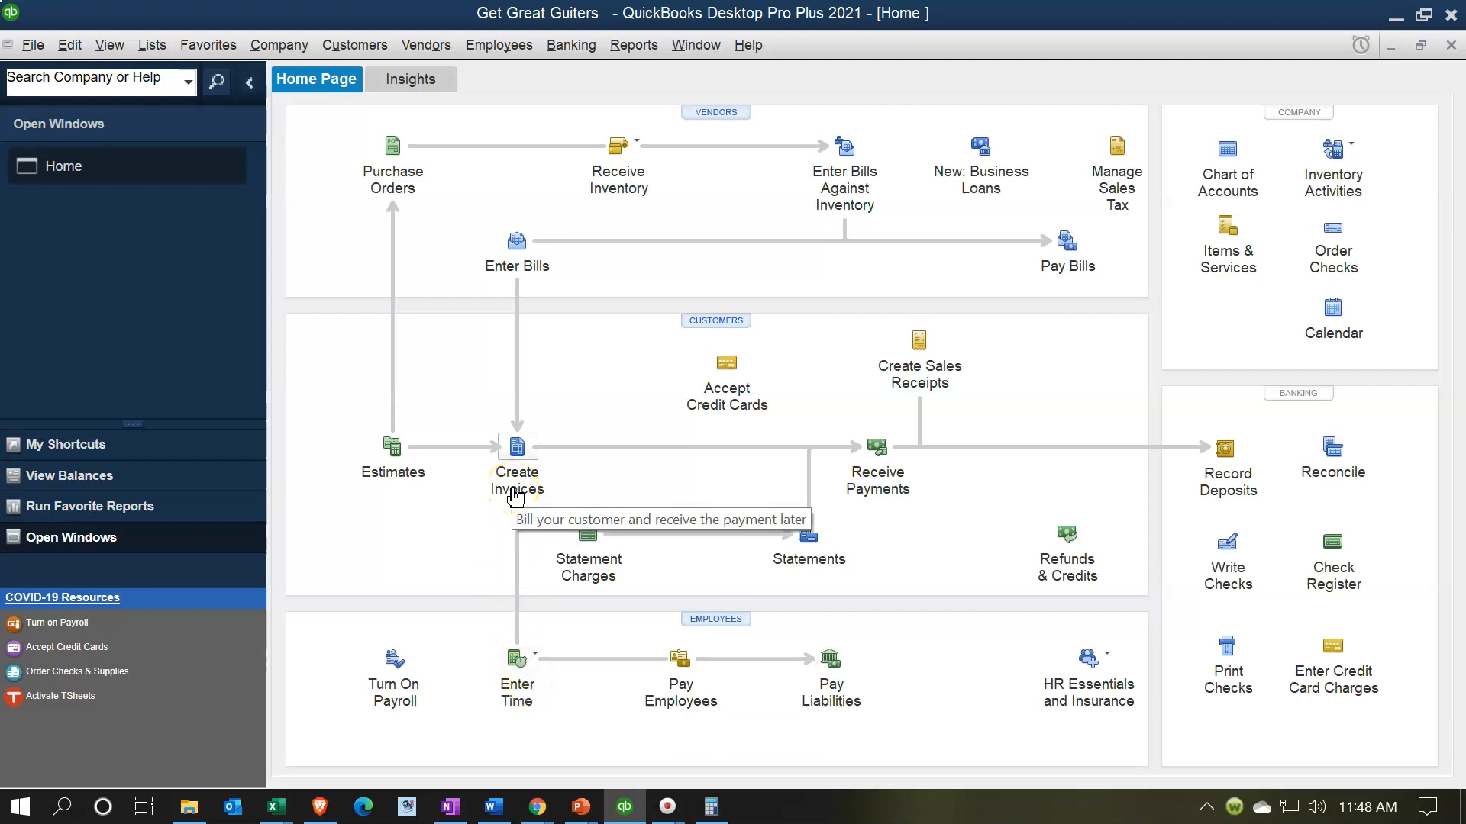
# - Start a payroll run with Pay Employees from the Home Page
pyautogui.click(674, 668)
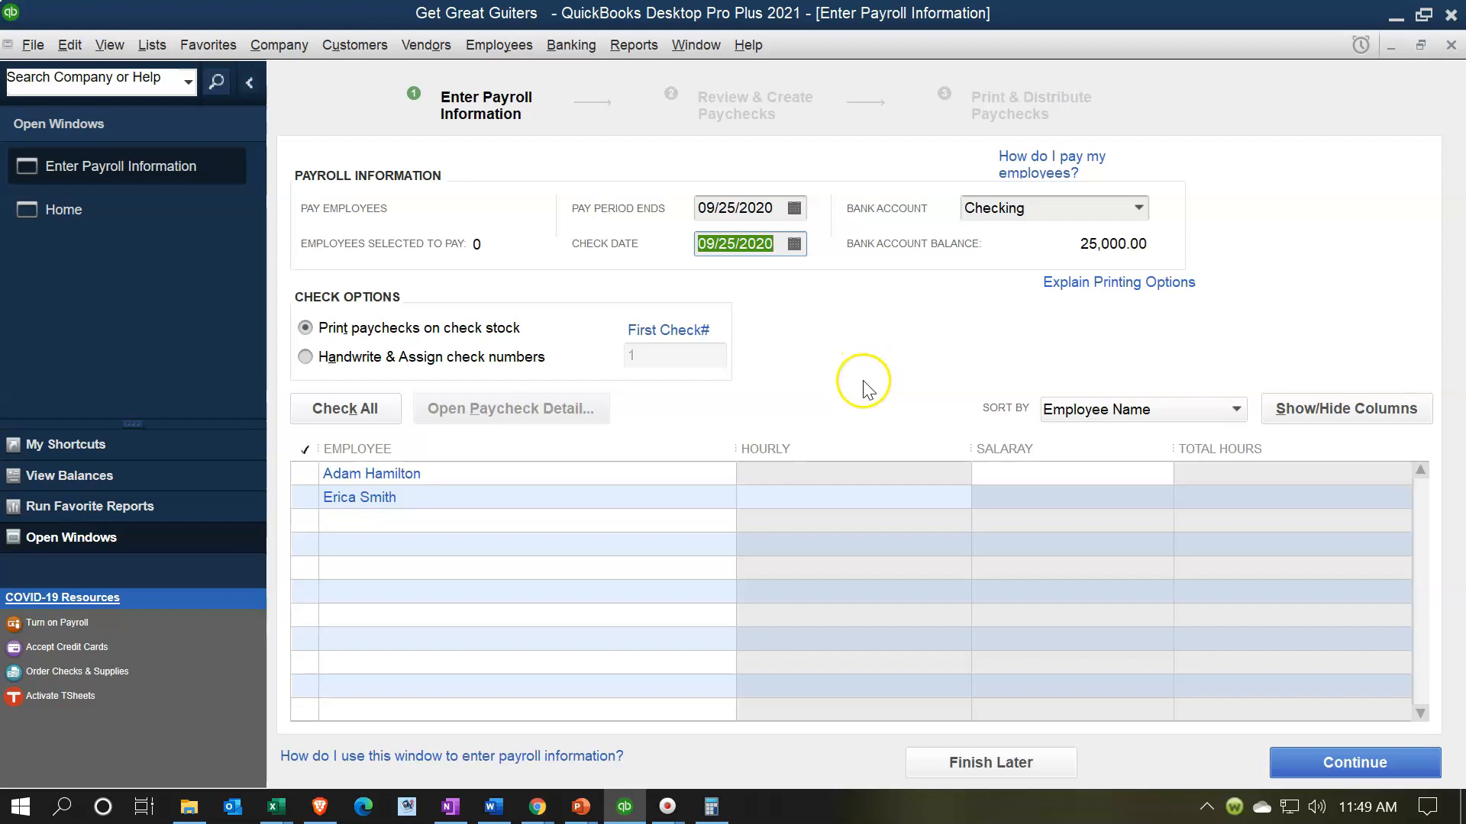
# - Check the first employee for this payroll and preview his 4,583.33 salary paycheck
pyautogui.click(402, 481)
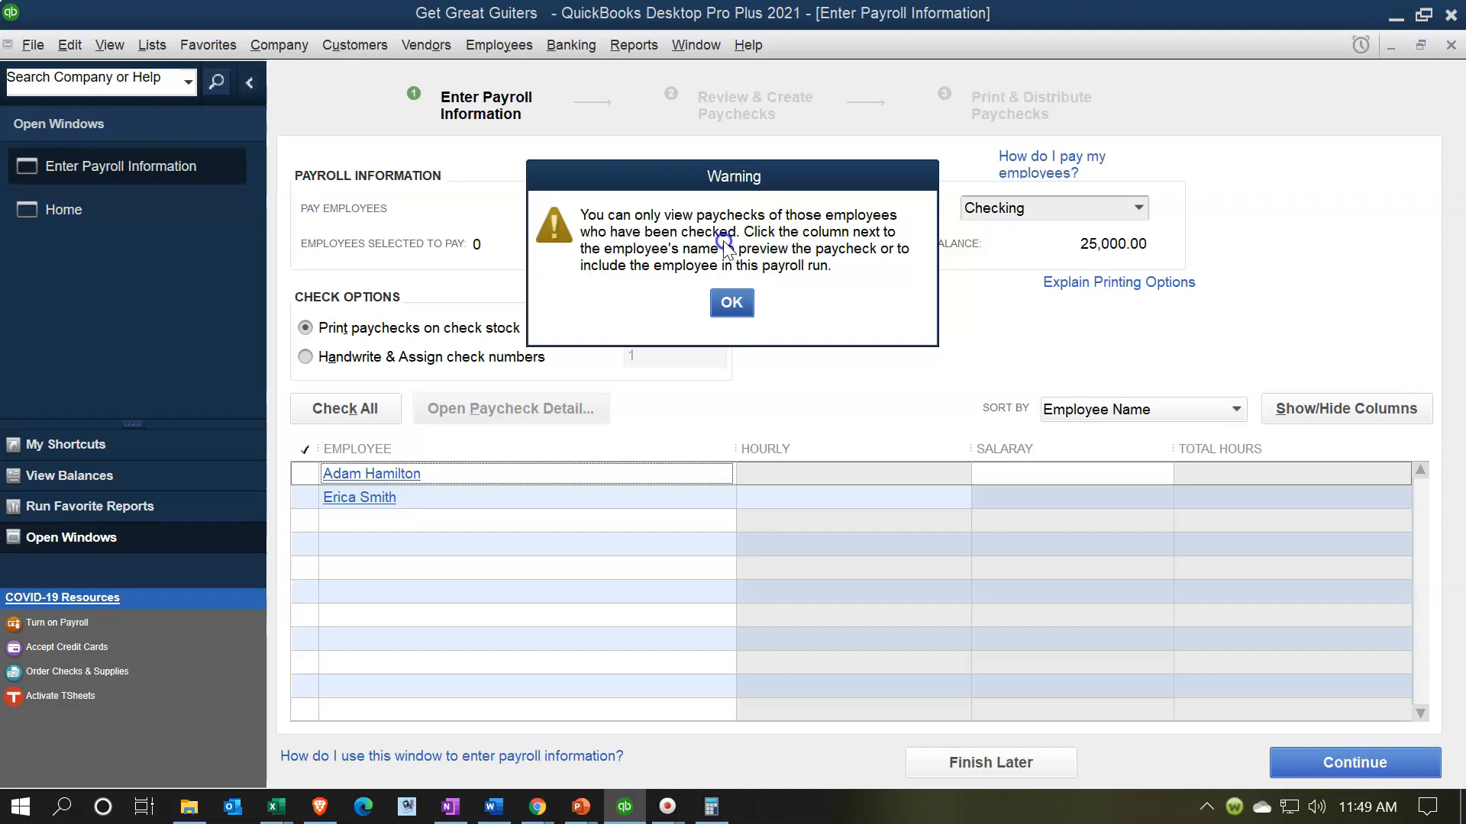
pyautogui.click(731, 302)
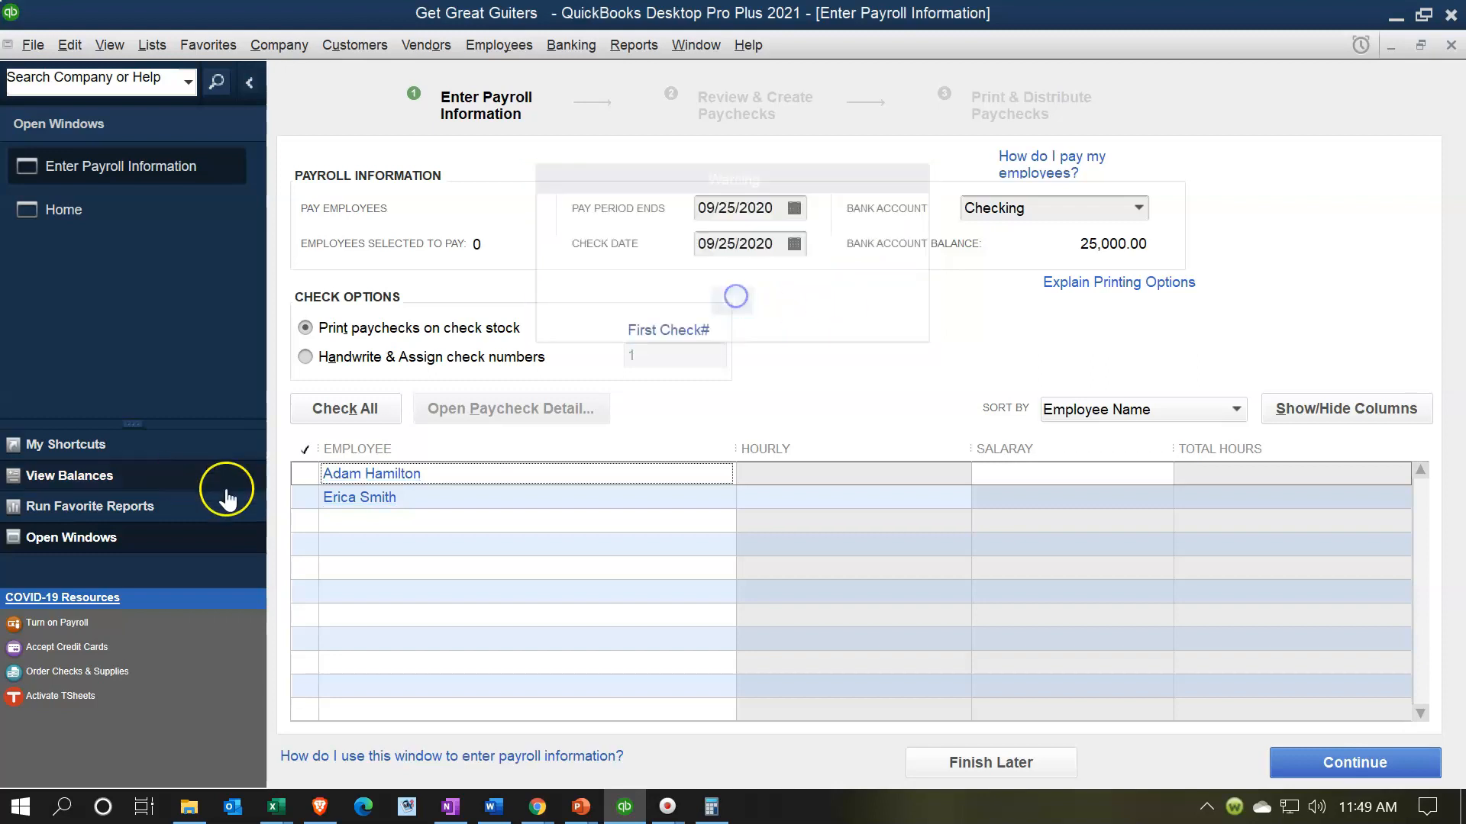
pyautogui.click(306, 475)
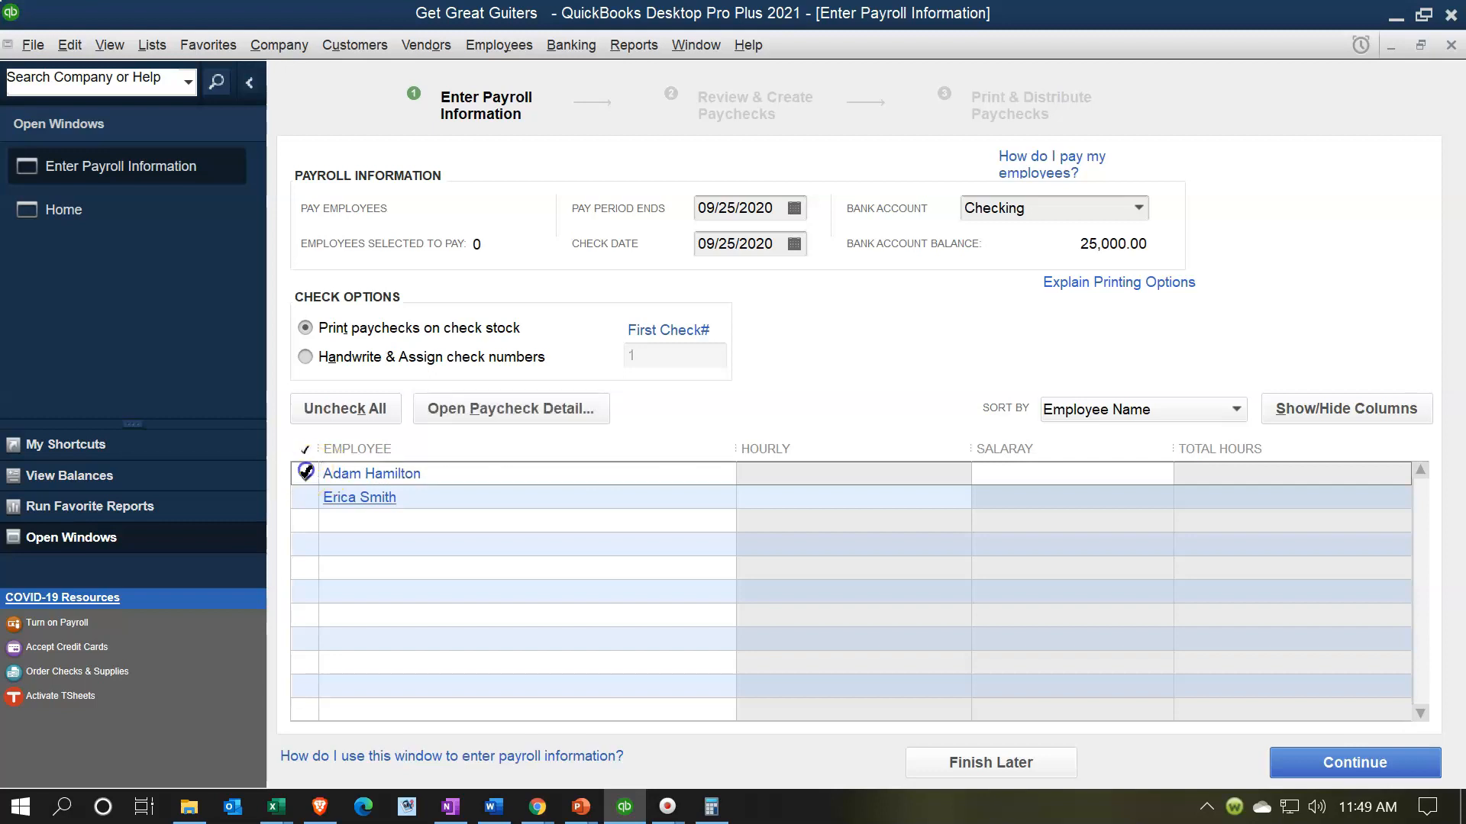
pyautogui.click(355, 473)
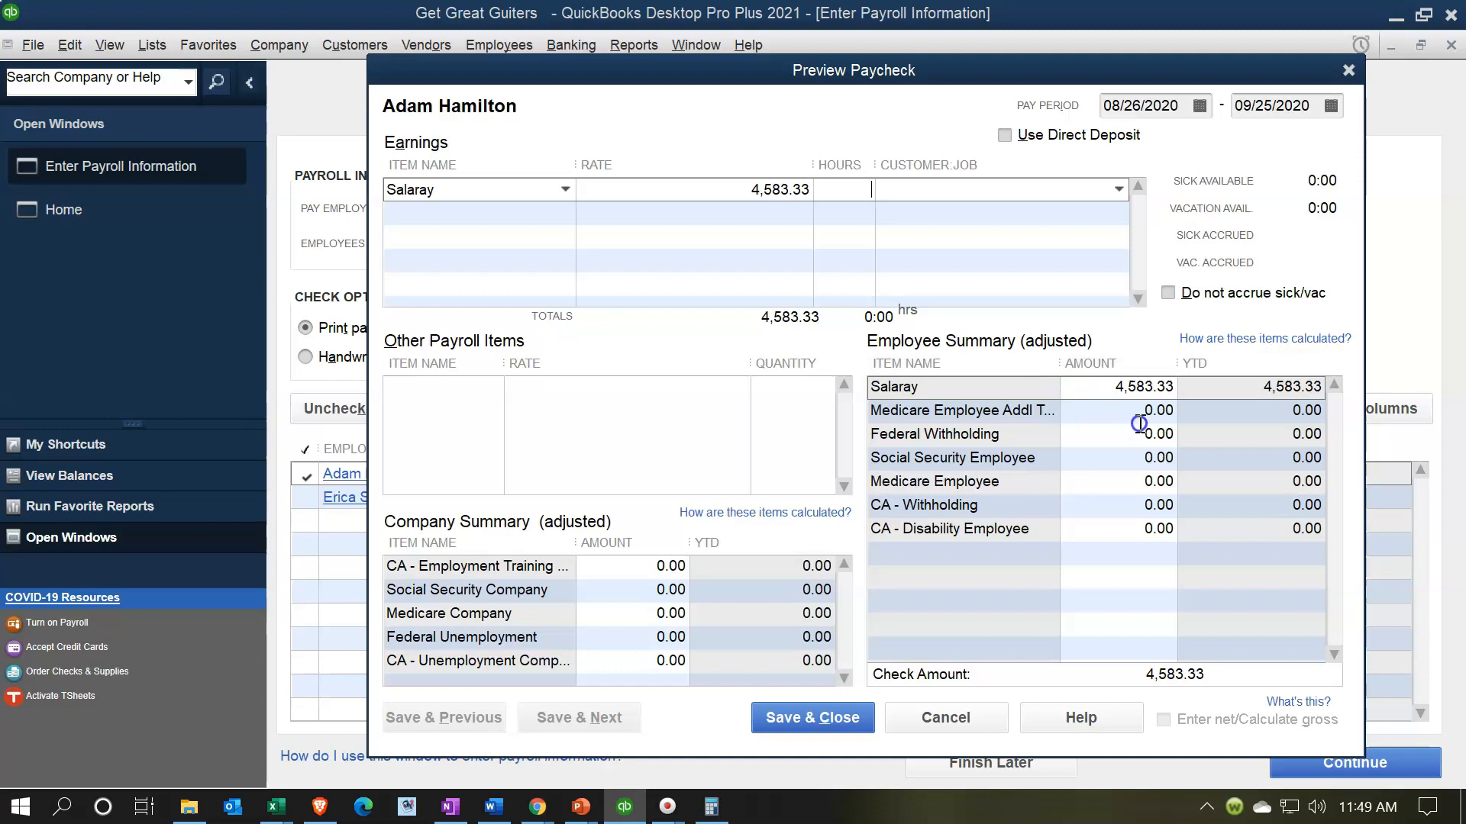
# - Review the Employee Summary tax amounts, then close the paycheck preview and payroll entry window
pyautogui.click(1098, 416)
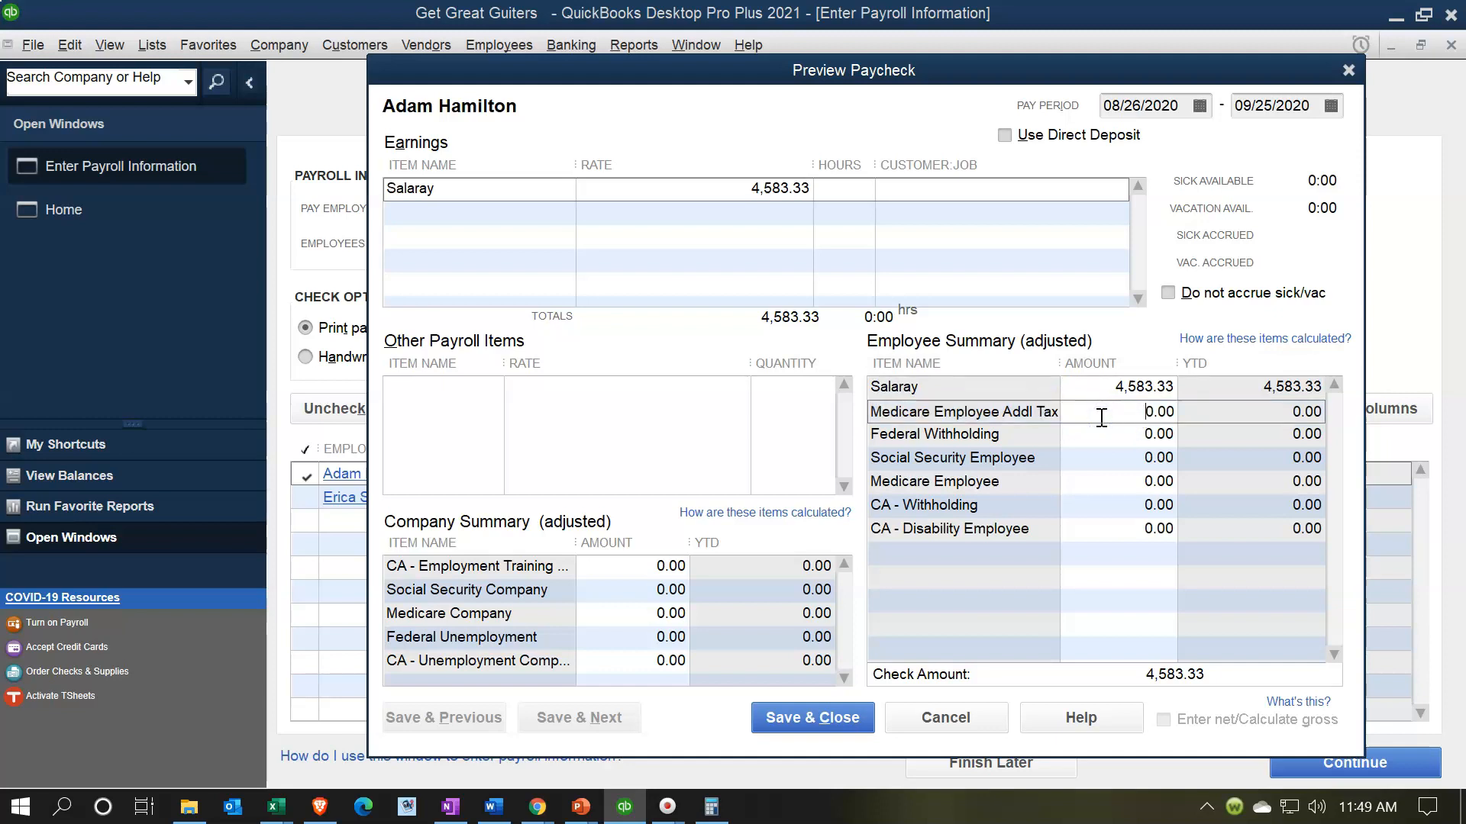
pyautogui.click(1116, 413)
pyautogui.click(1120, 481)
pyautogui.click(1348, 70)
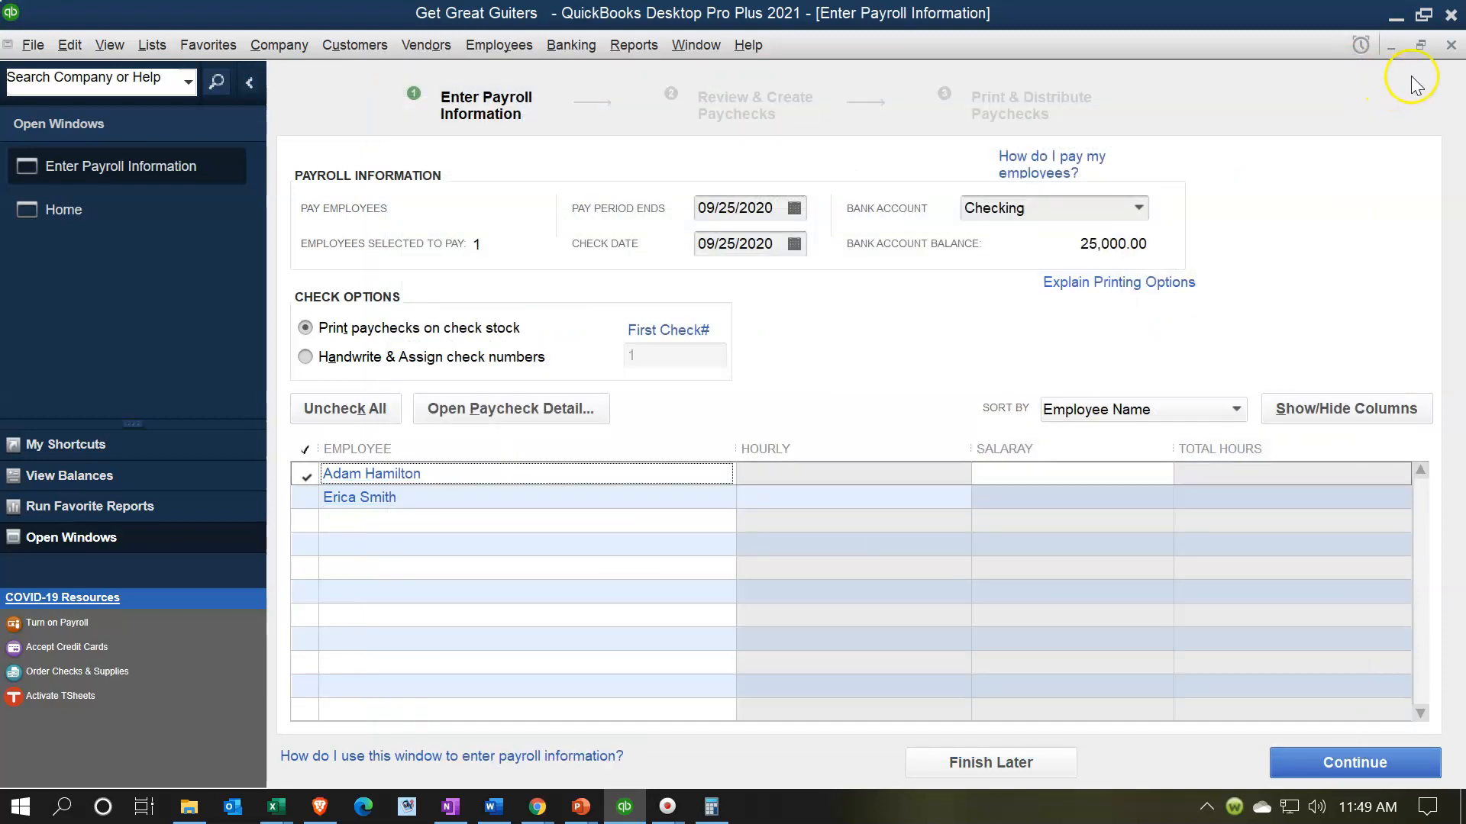
pyautogui.click(1450, 44)
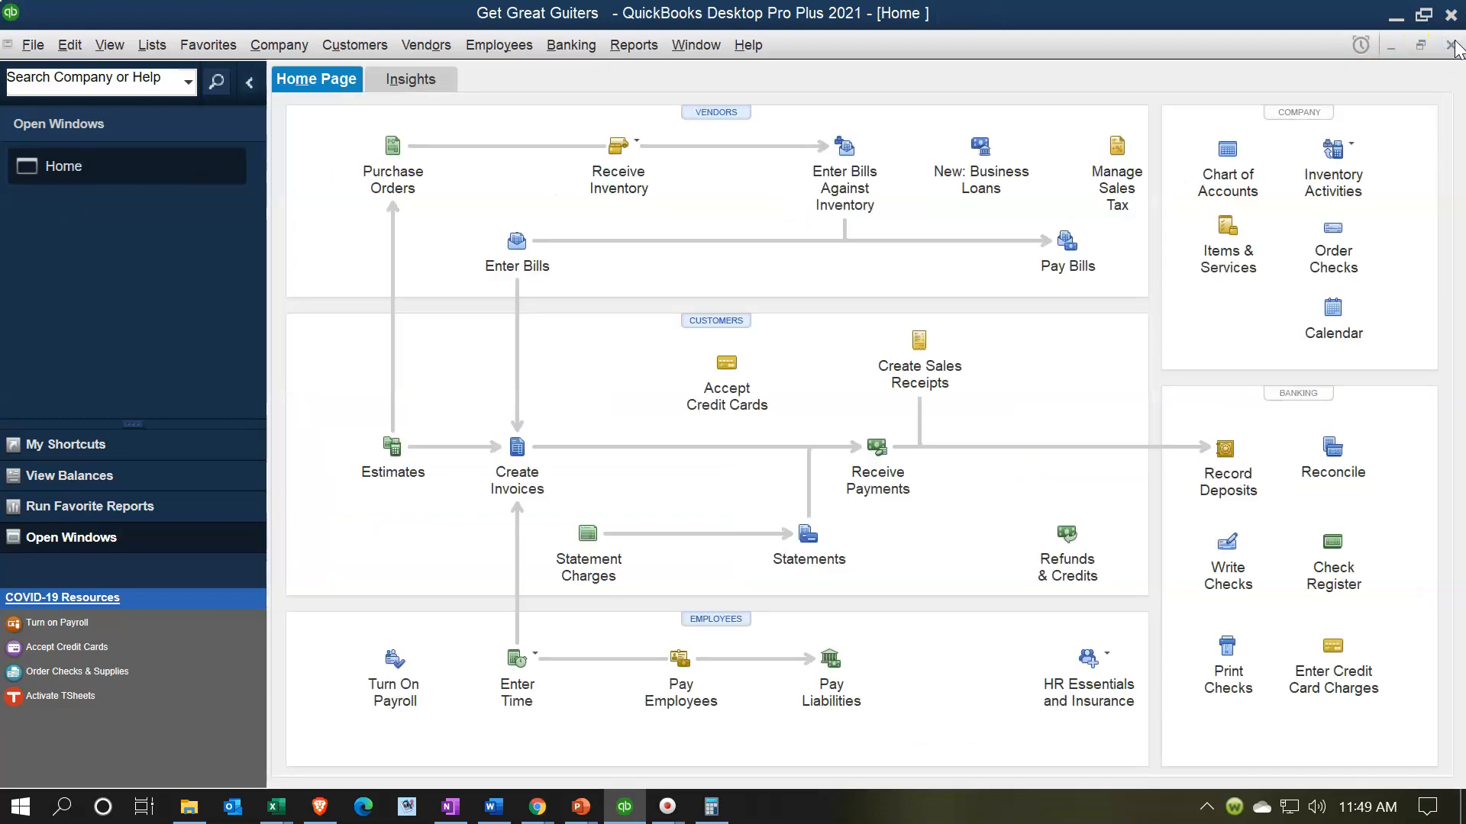